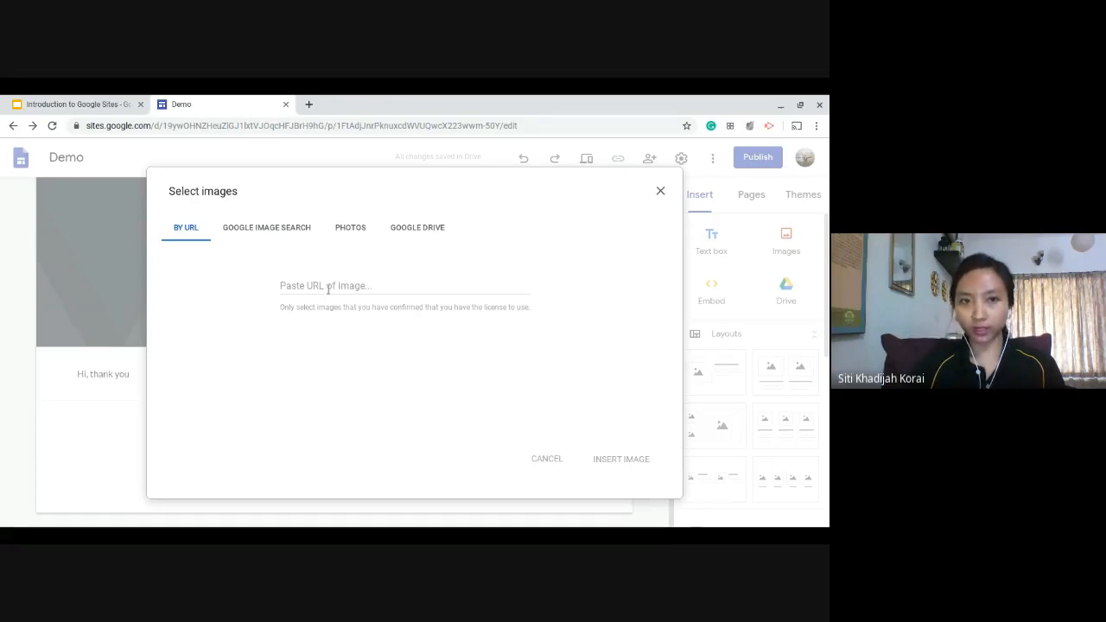
Search Google Images for "rainbow" in the image selection dialog.
click(265, 228)
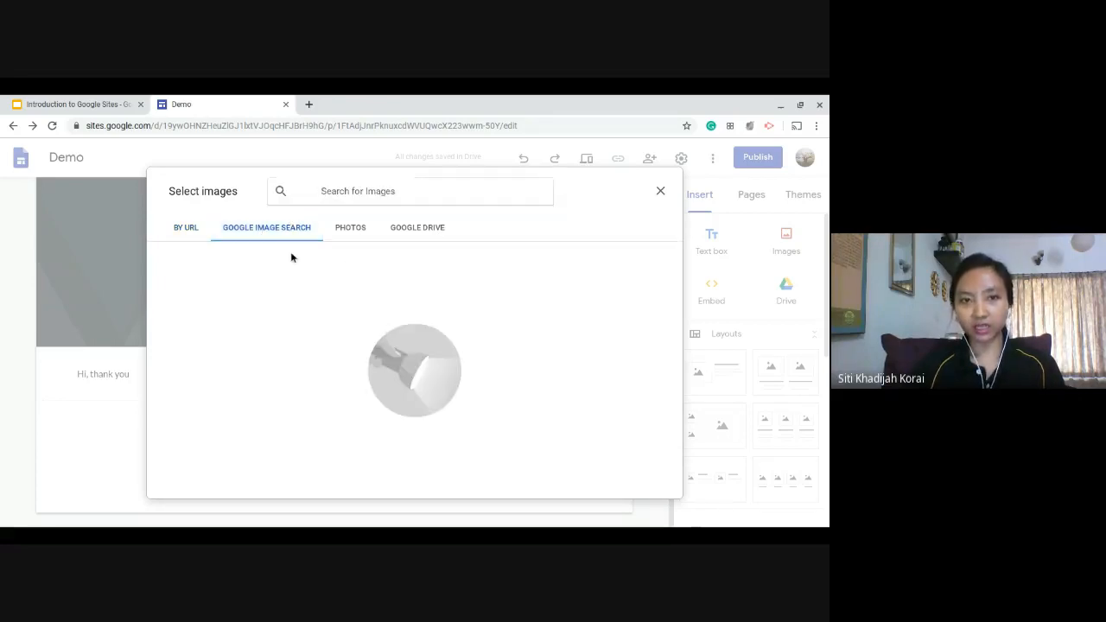
click(338, 182)
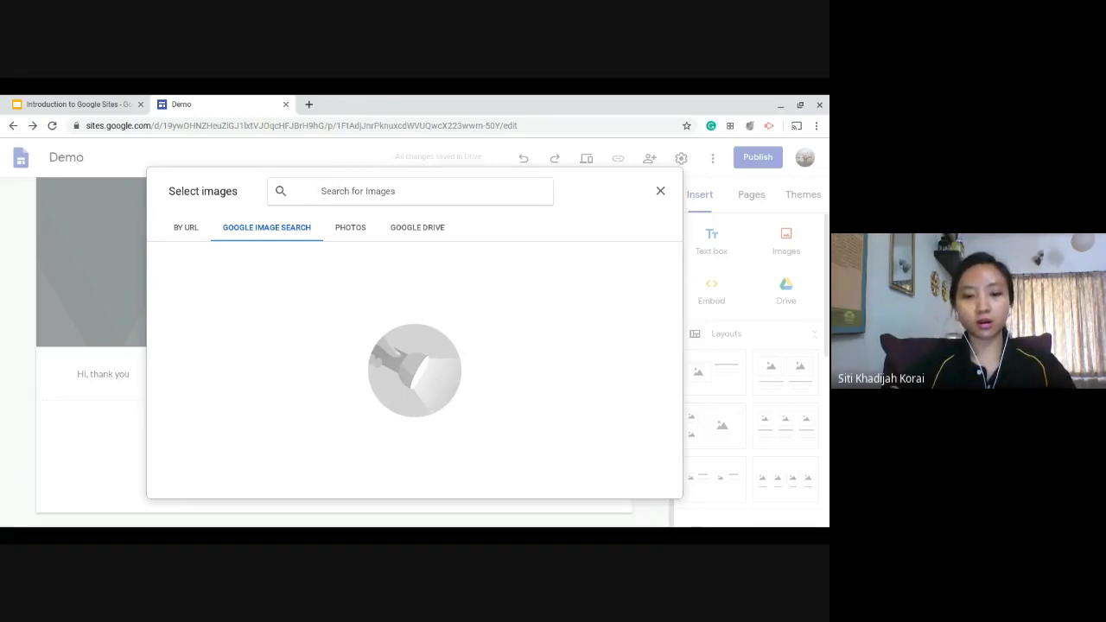
text(rainbow)
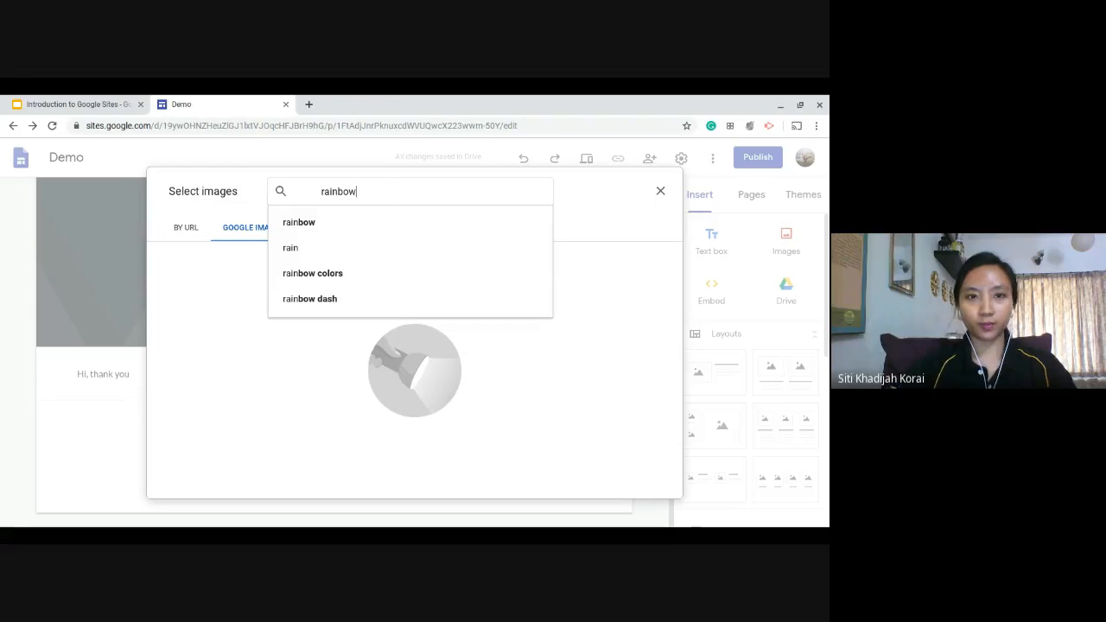
key(Return)
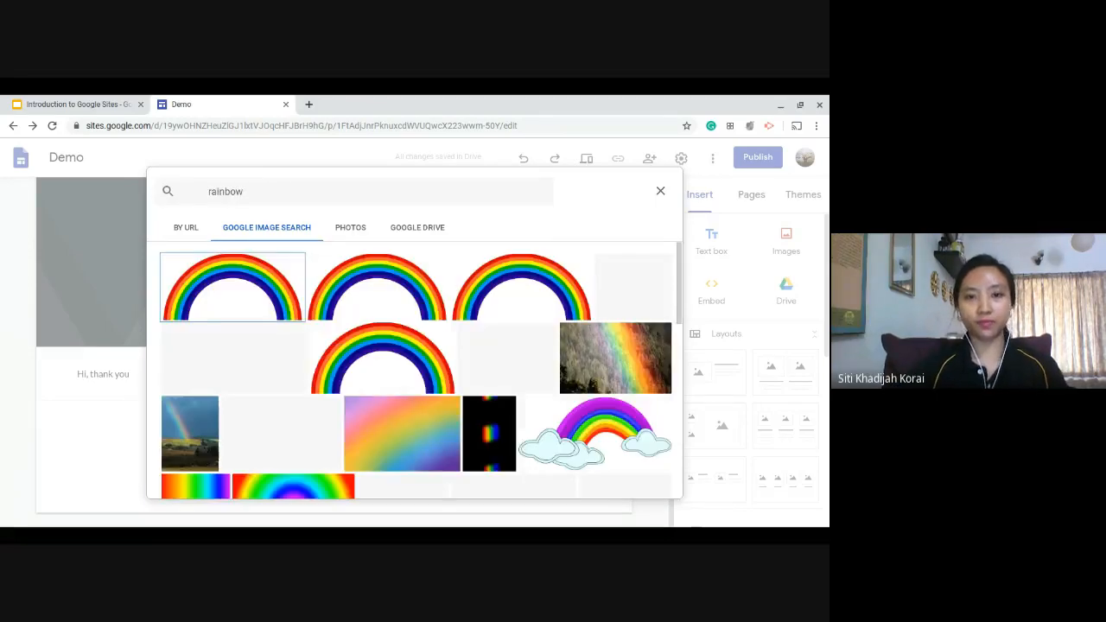
Insert the photo of a rainbow in a pink sunset sky from the search results into the page.
scroll(562, 380, down, 3)
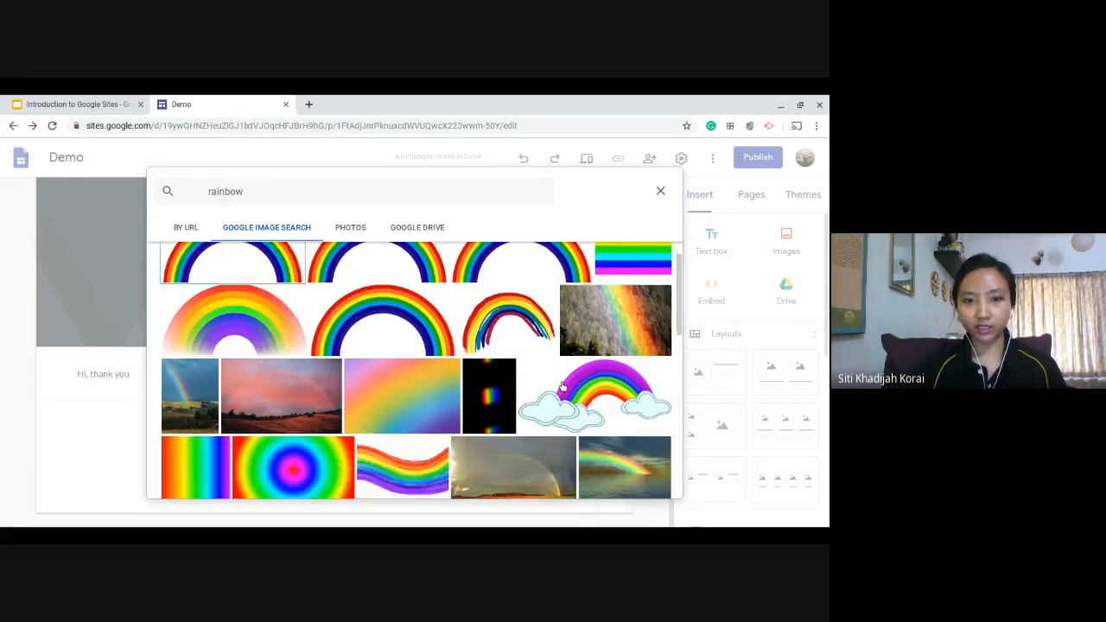
scroll(562, 389, up, 5)
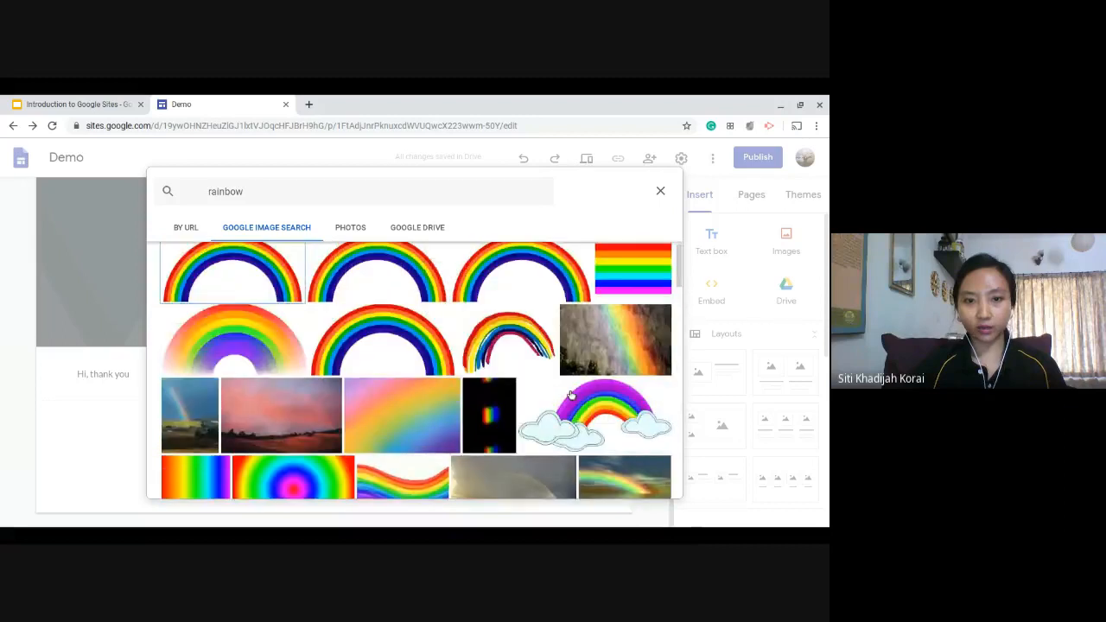
scroll(566, 396, down, 1)
scroll(519, 398, up, 2)
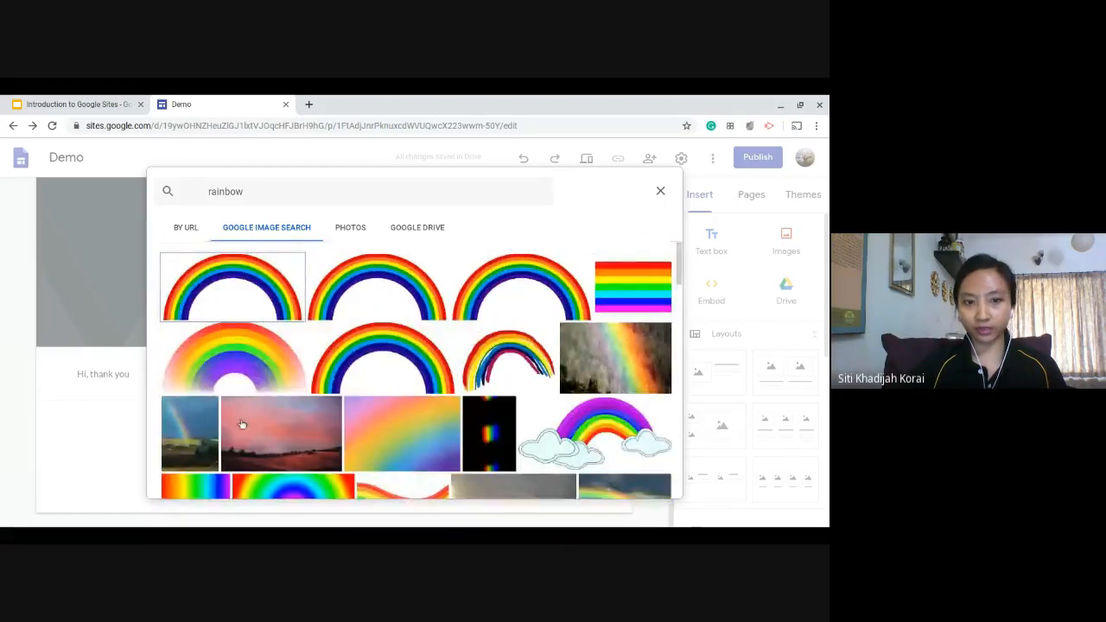
click(299, 424)
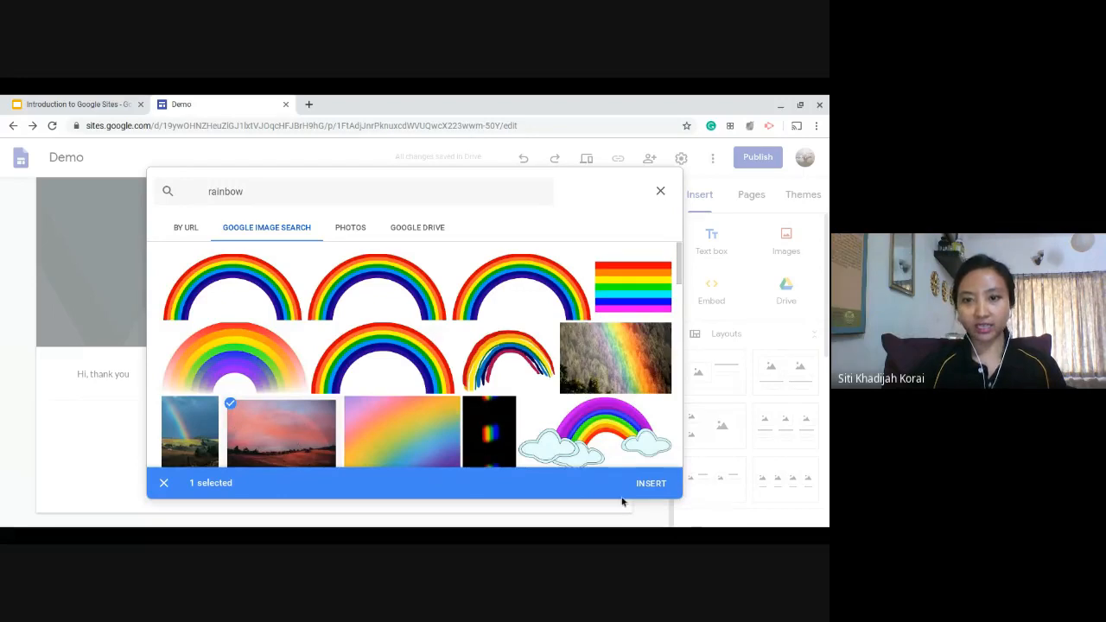
click(646, 486)
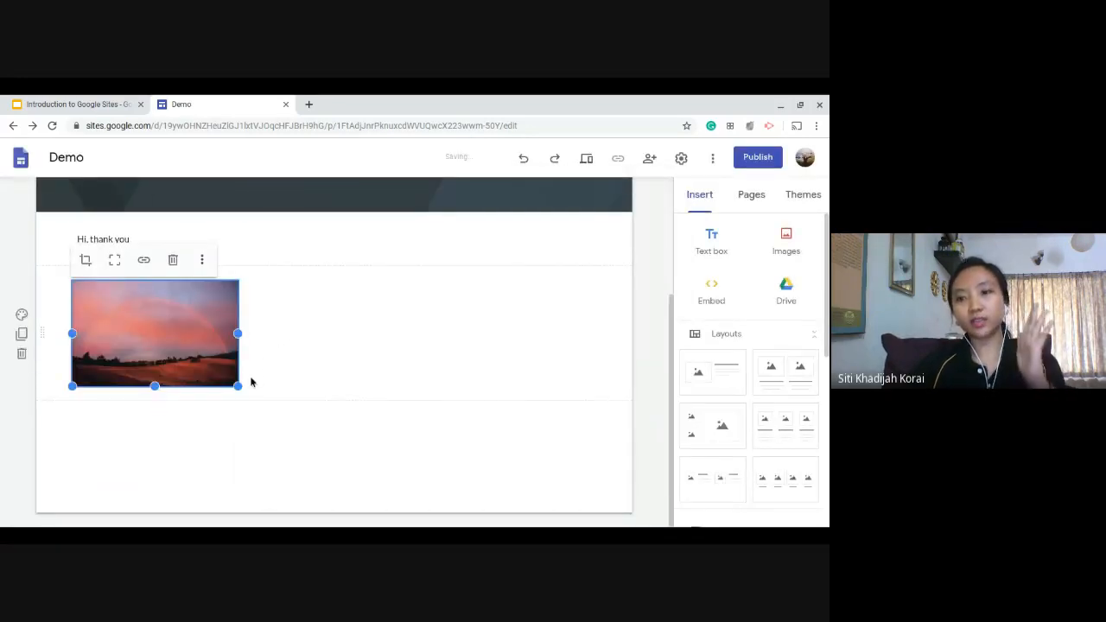
Enlarge the rainbow image and stretch its width across the full content area of the page.
drag(238, 387, 329, 384)
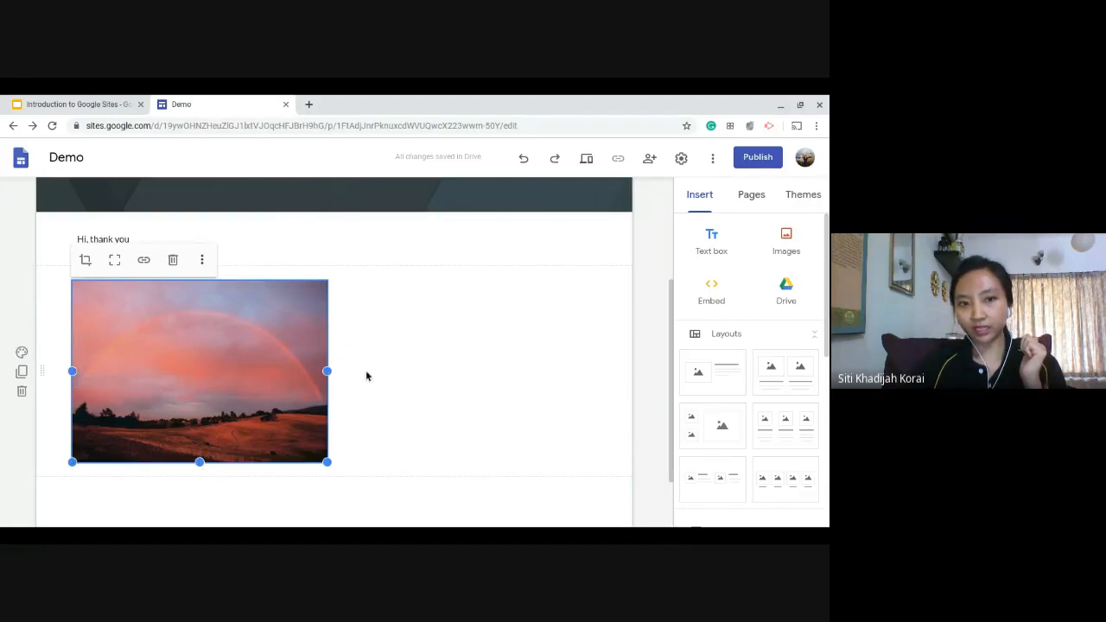
drag(328, 372, 584, 363)
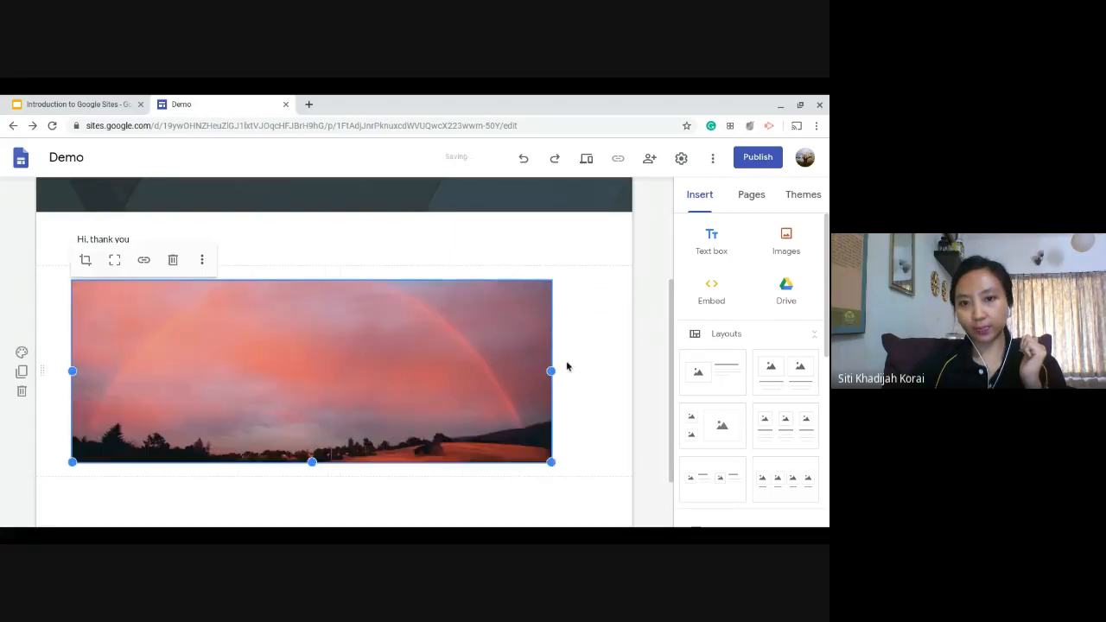
click(601, 380)
click(482, 363)
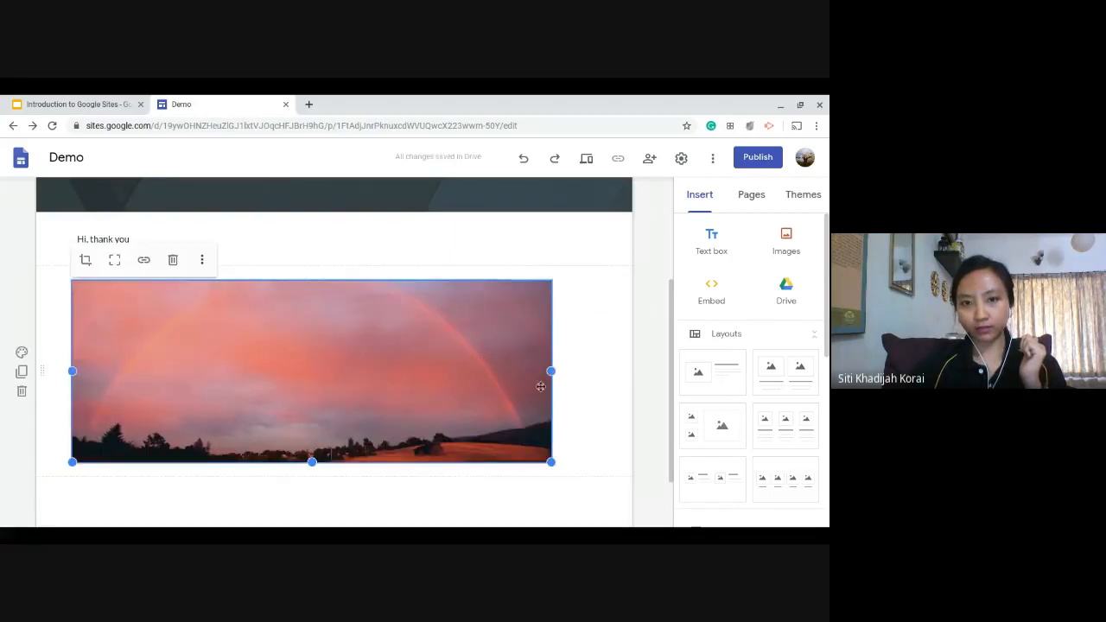
drag(553, 371, 572, 377)
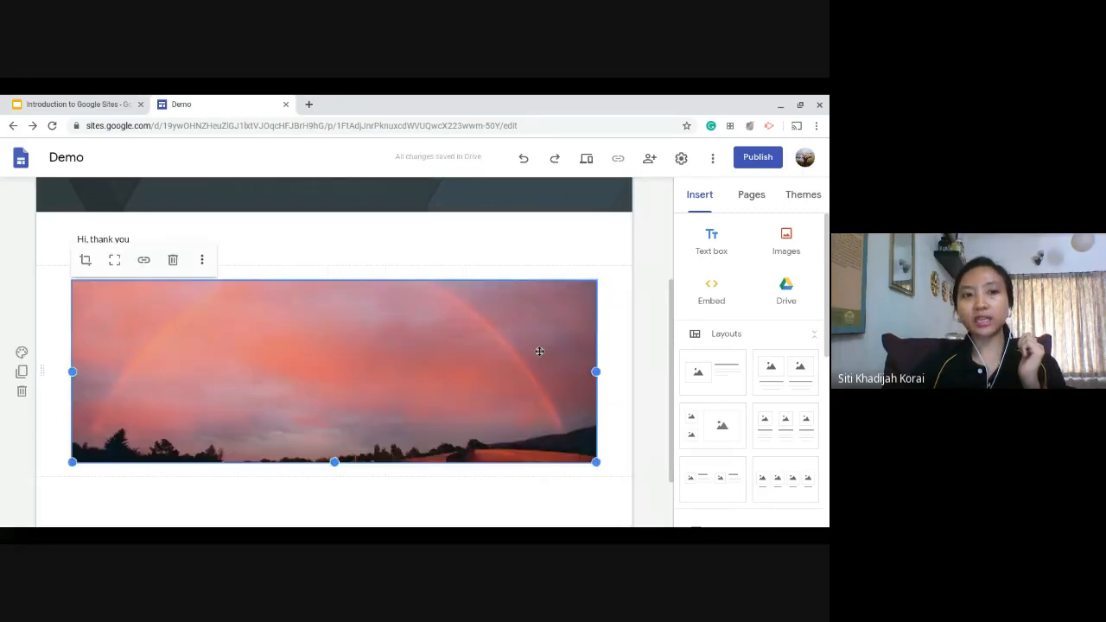
Increase the height of the rainbow image to reveal more of the hillside below the sky.
scroll(449, 365, down, 1)
drag(334, 398, 338, 477)
scroll(126, 379, up, 1)
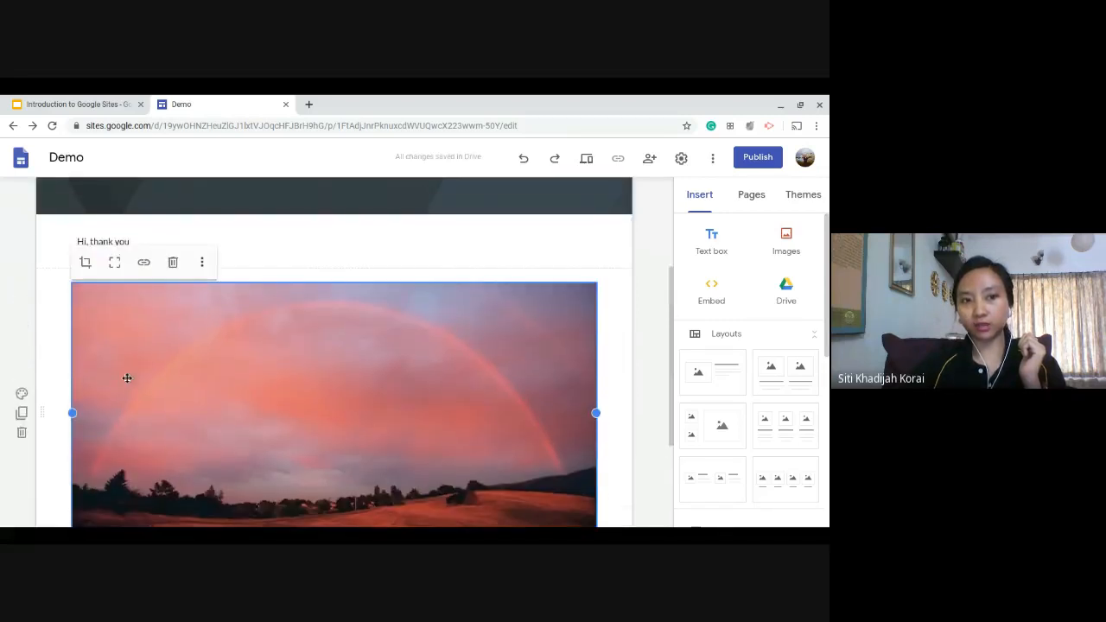
scroll(338, 399, down, 2)
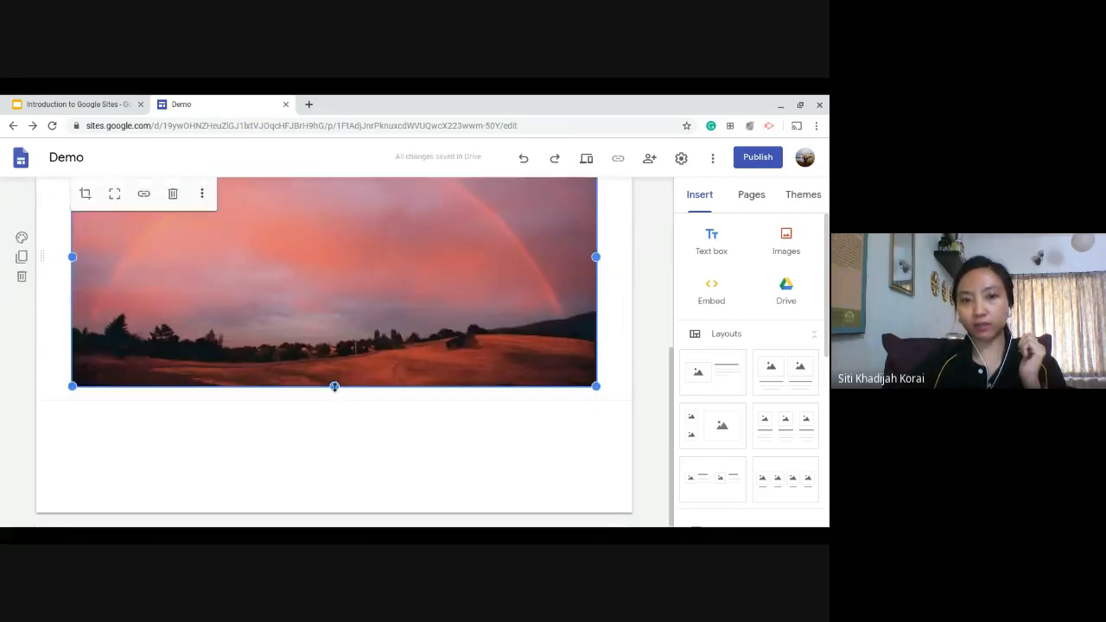
mouse_move(336, 394)
mouse_down()
mouse_move(334, 423)
mouse_move(328, 412)
mouse_up()
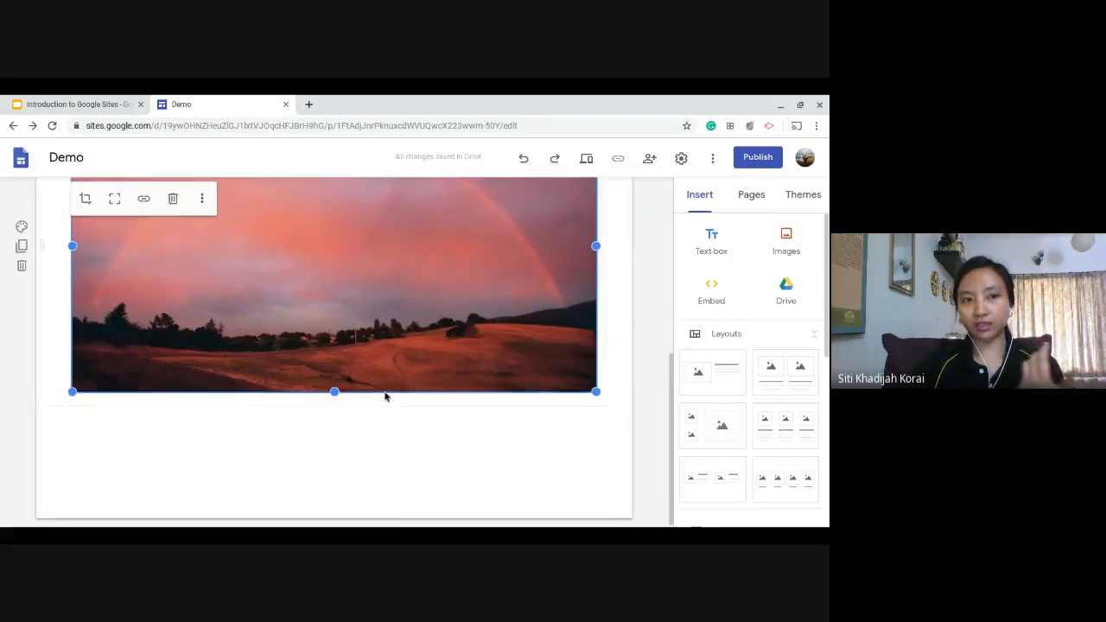
scroll(406, 382, up, 1)
scroll(429, 371, up, 1)
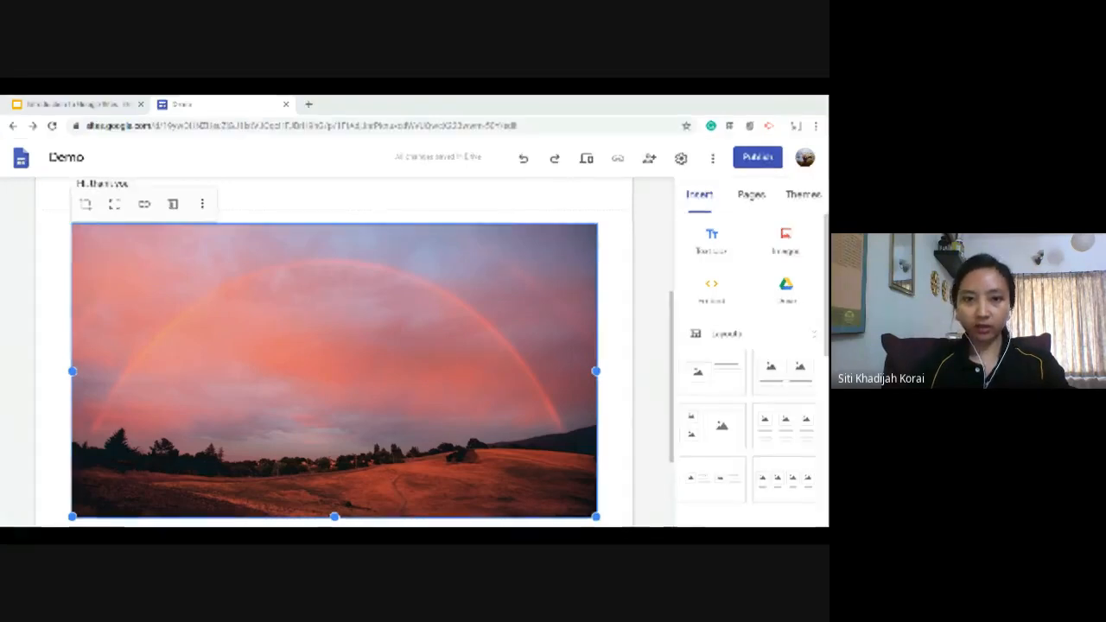
click(224, 254)
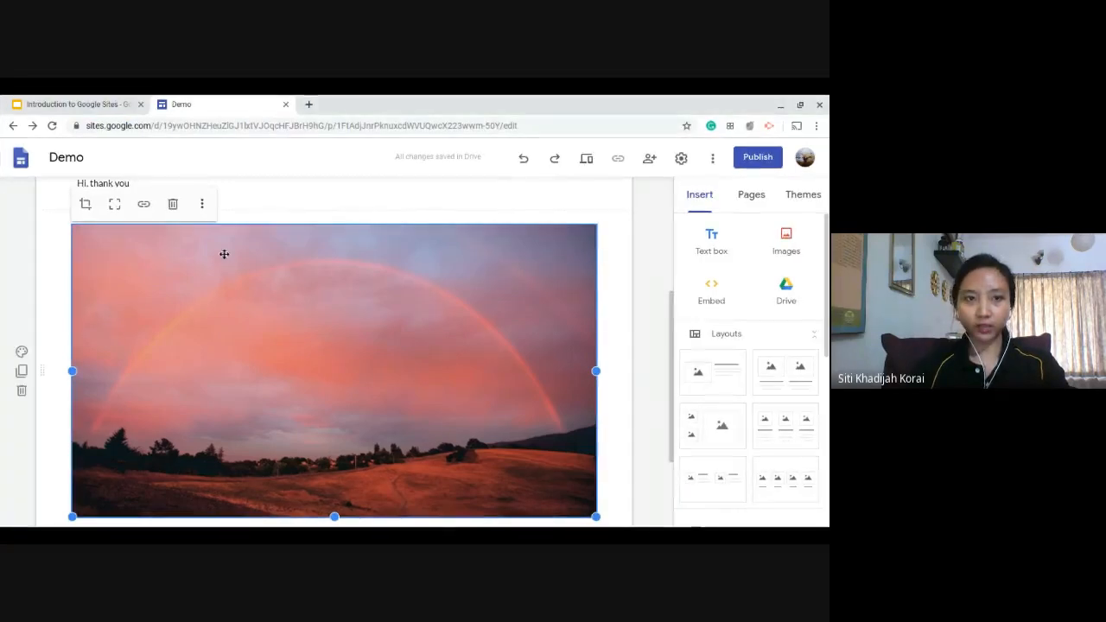
click(201, 203)
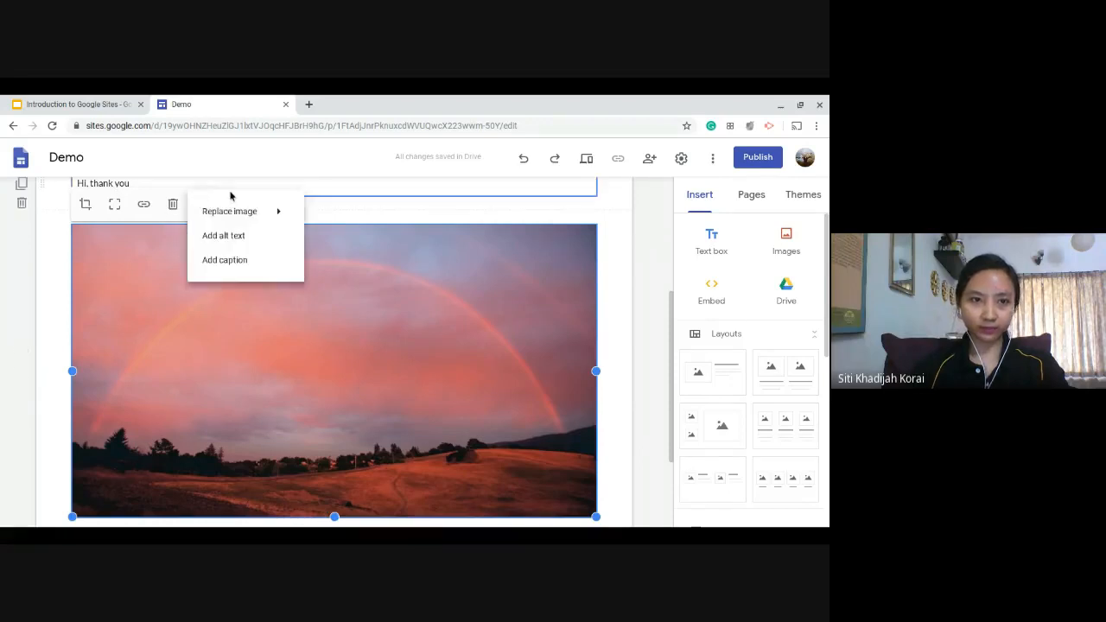
click(450, 370)
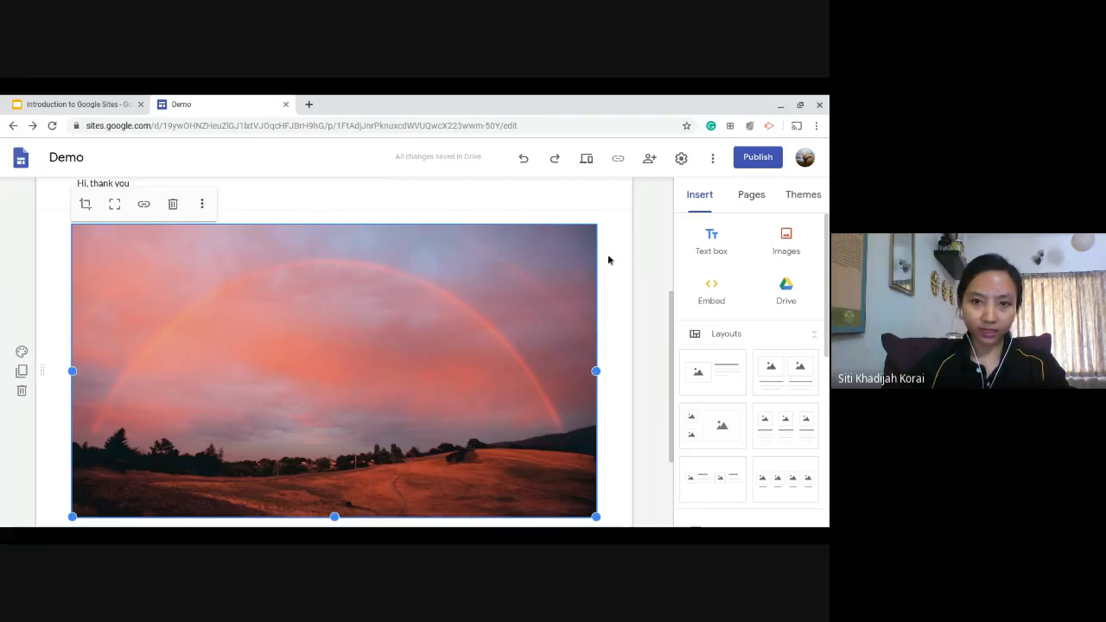
Scale the rainbow image down slightly and centre it horizontally in its section with equal side margins.
drag(596, 516, 316, 224)
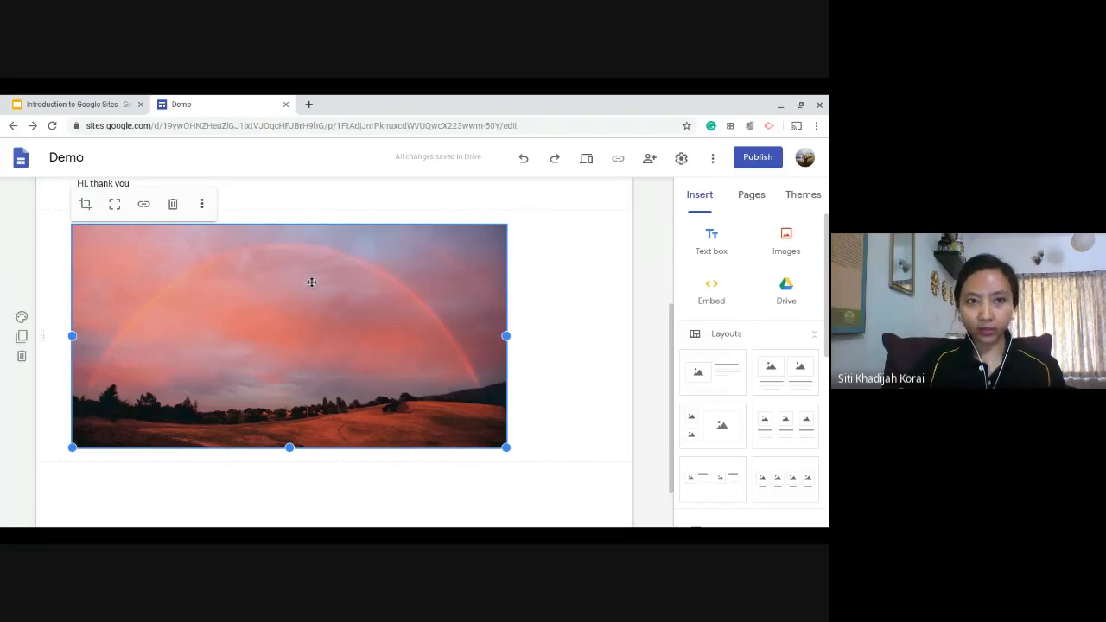
mouse_move(314, 292)
mouse_down()
mouse_move(355, 316)
mouse_move(327, 308)
mouse_up()
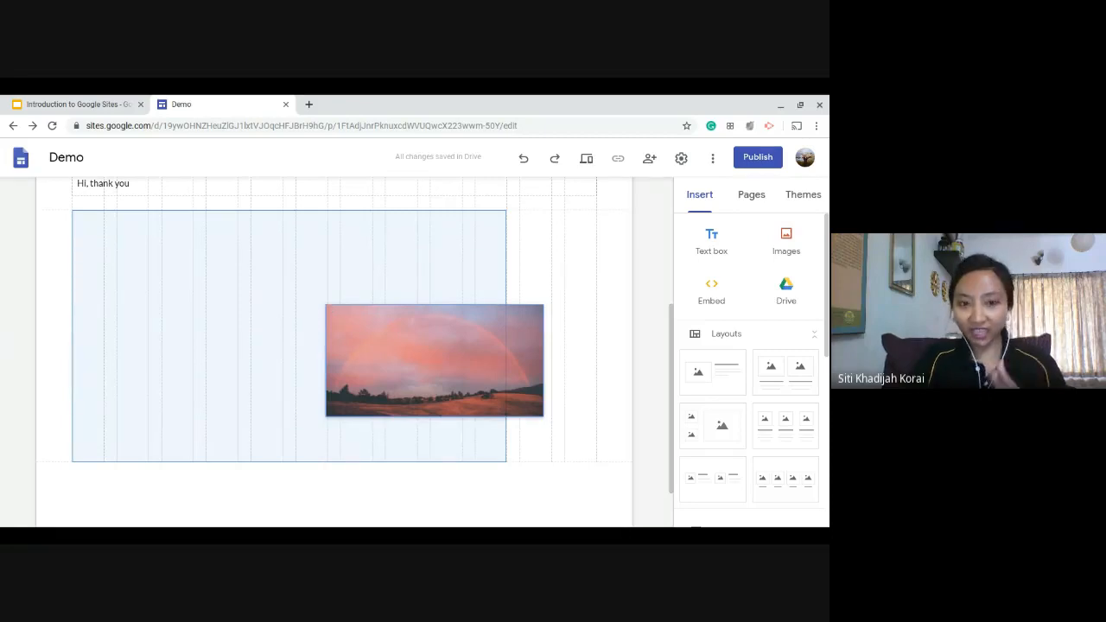
drag(327, 308, 359, 306)
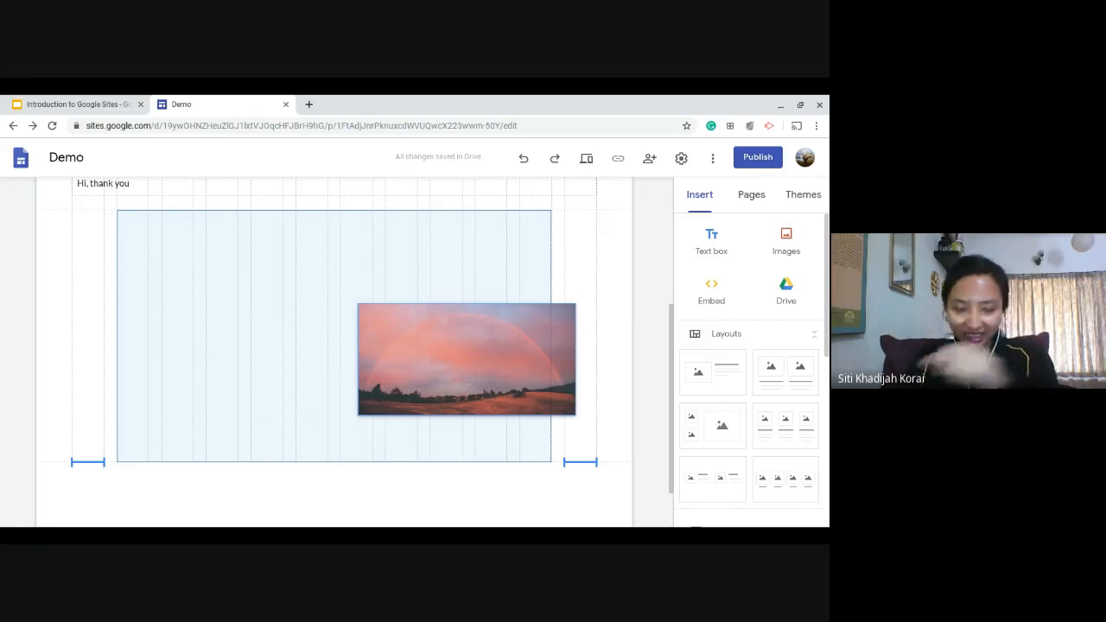
drag(359, 306, 323, 313)
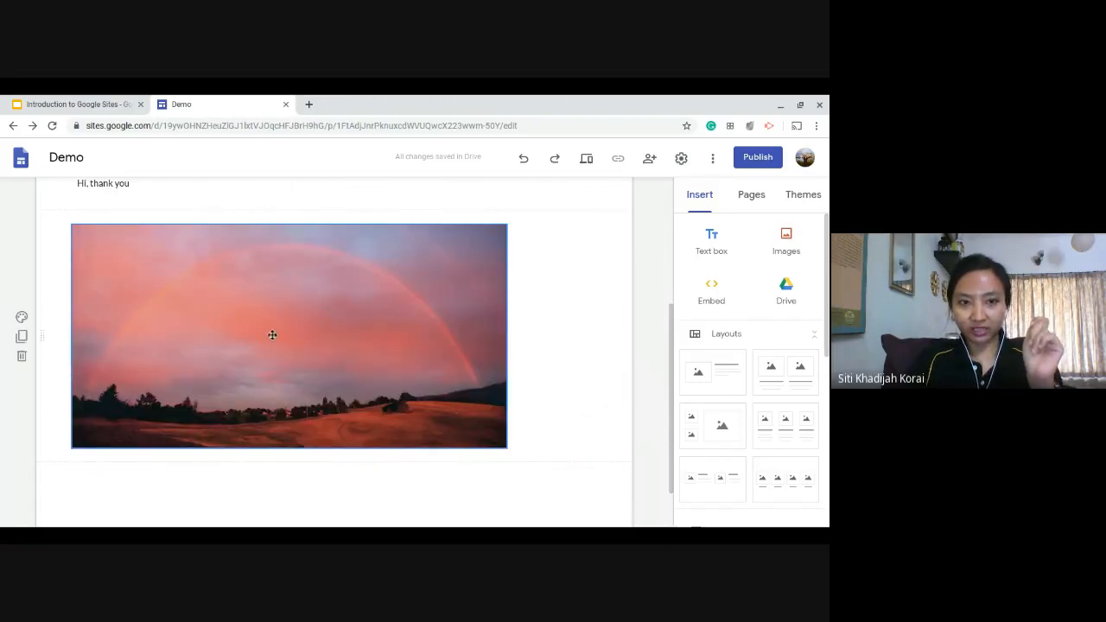
drag(275, 339, 372, 277)
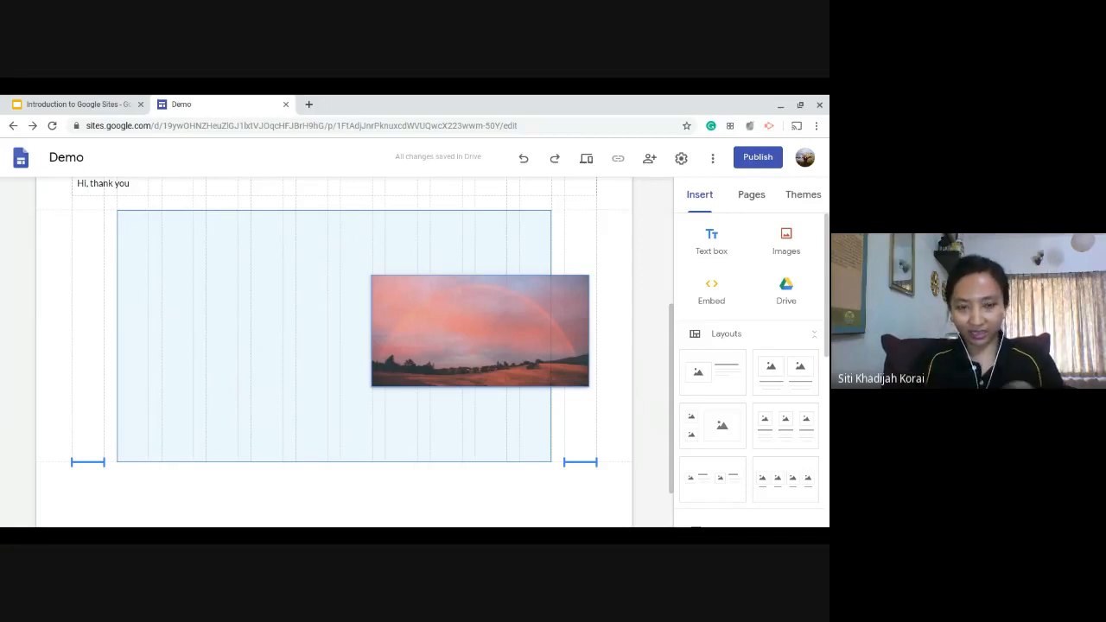
drag(371, 277, 372, 277)
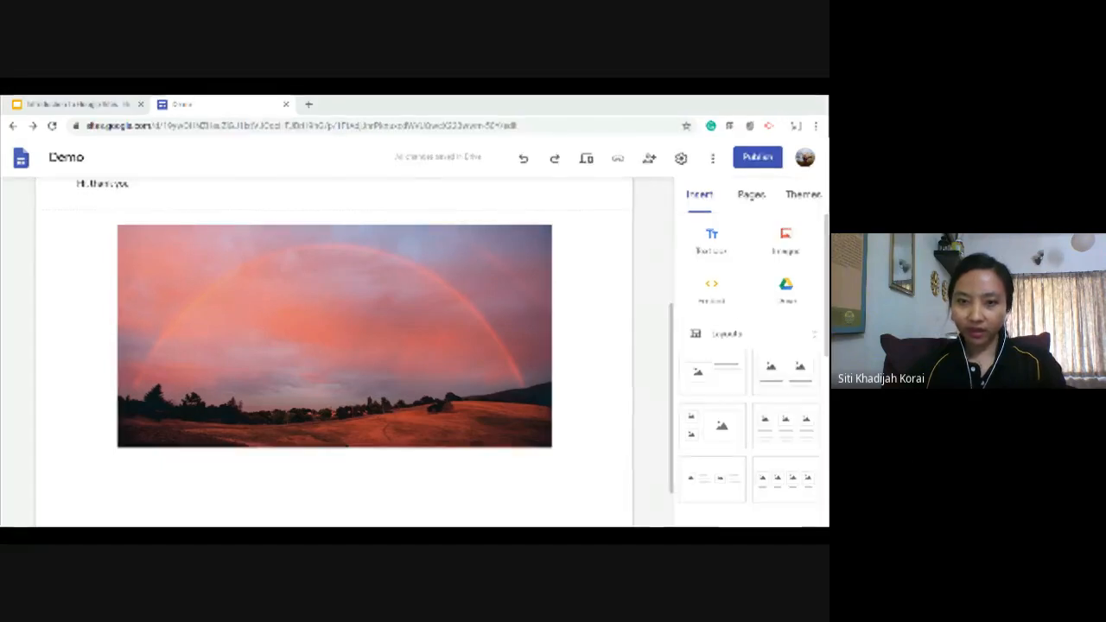
key(alt+Tab)
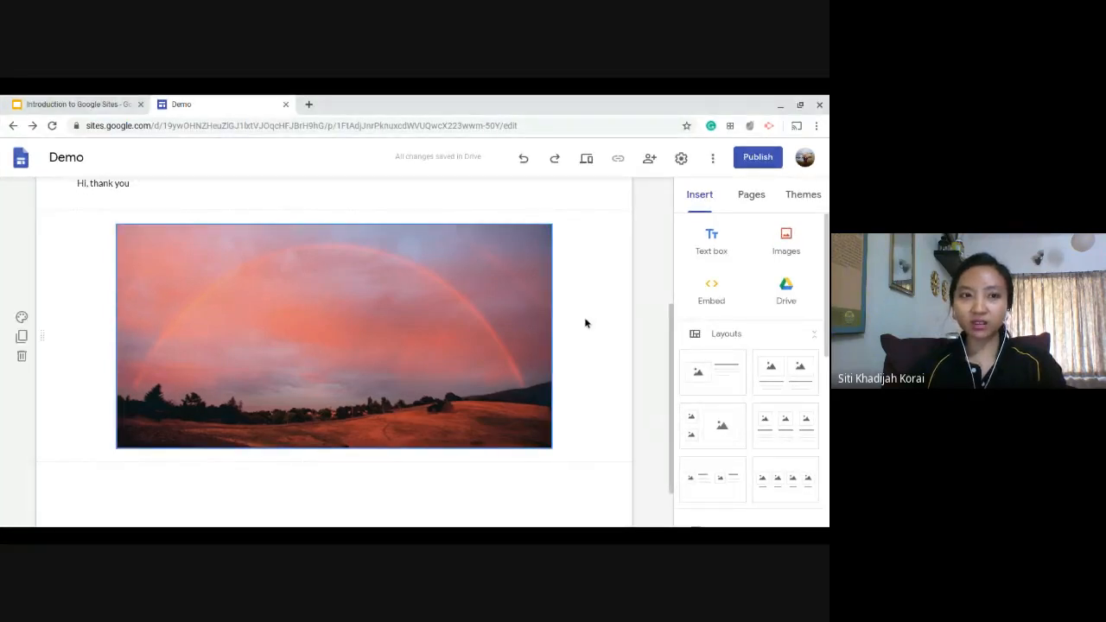
Change the header type of the Contact Us 2 page to Cover and check how it looks.
scroll(585, 324, up, 3)
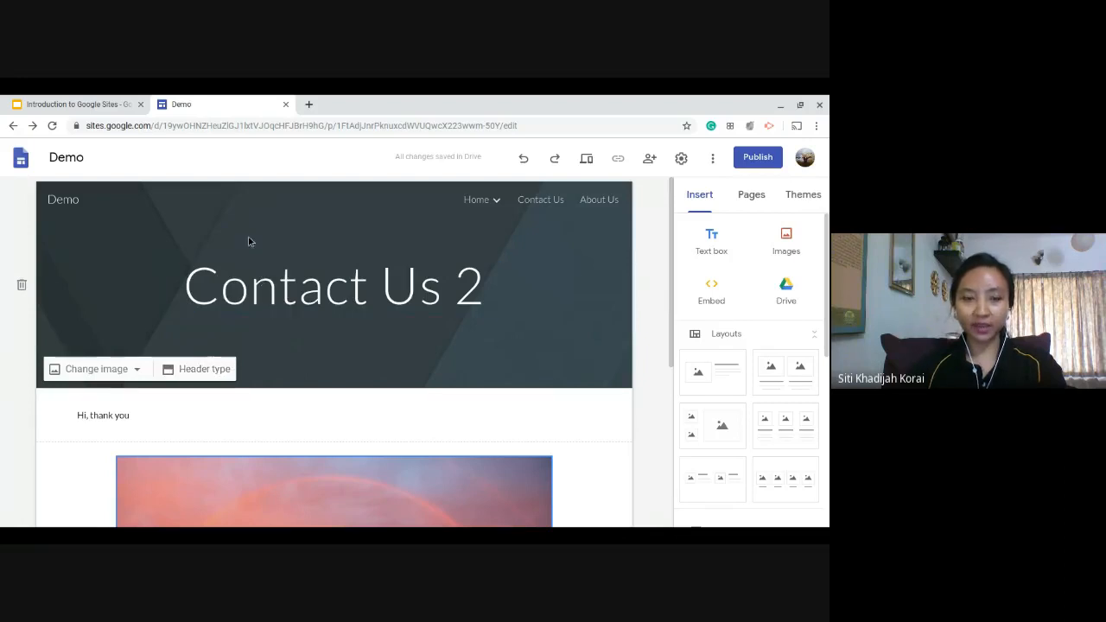
click(221, 370)
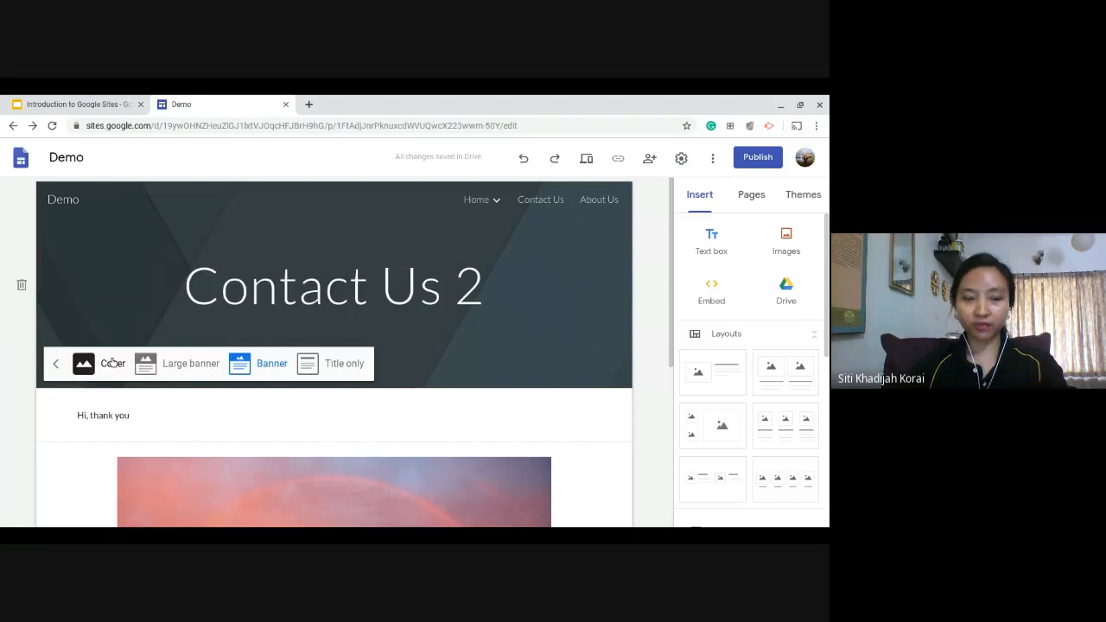
click(81, 363)
scroll(526, 334, down, 5)
scroll(555, 292, up, 5)
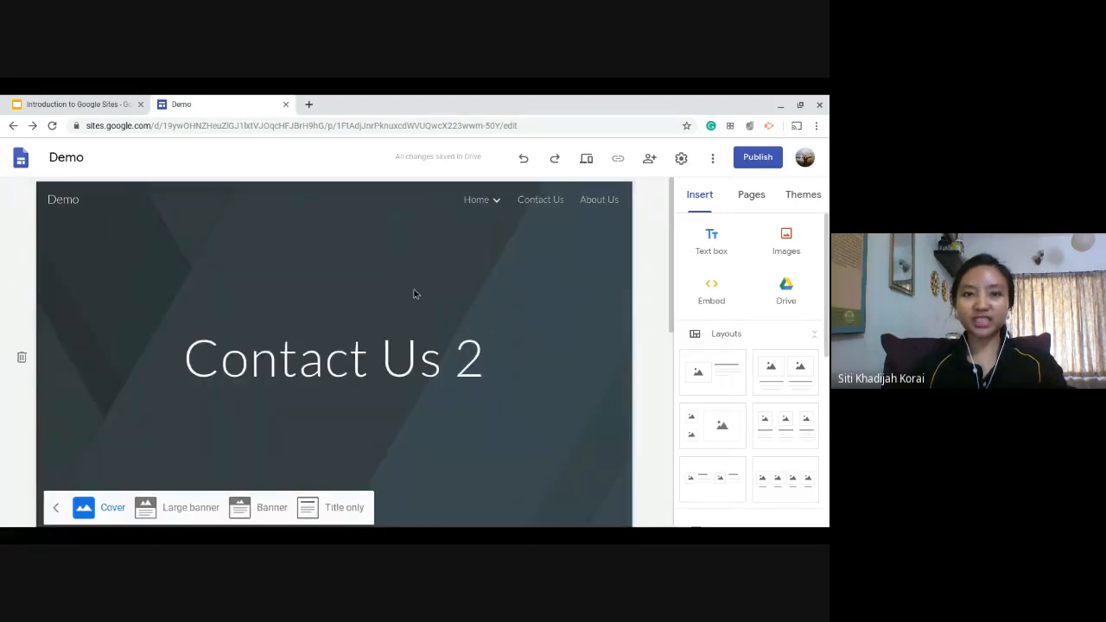
scroll(523, 386, down, 3)
scroll(523, 386, up, 3)
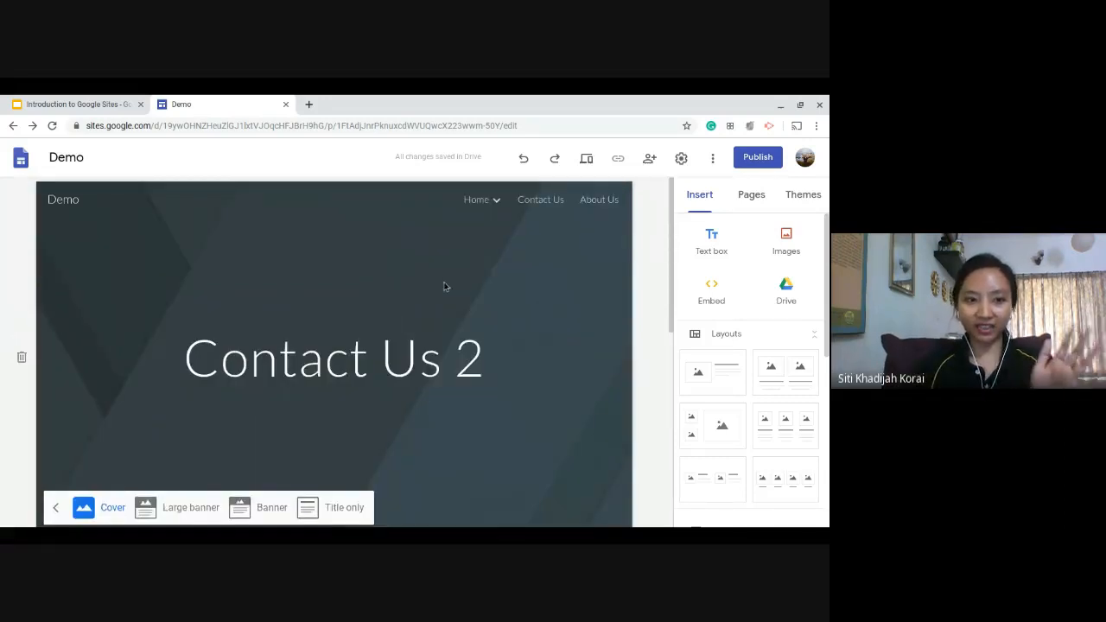
Try the Large banner, Banner and Title only header types and set the header back to Banner.
click(165, 507)
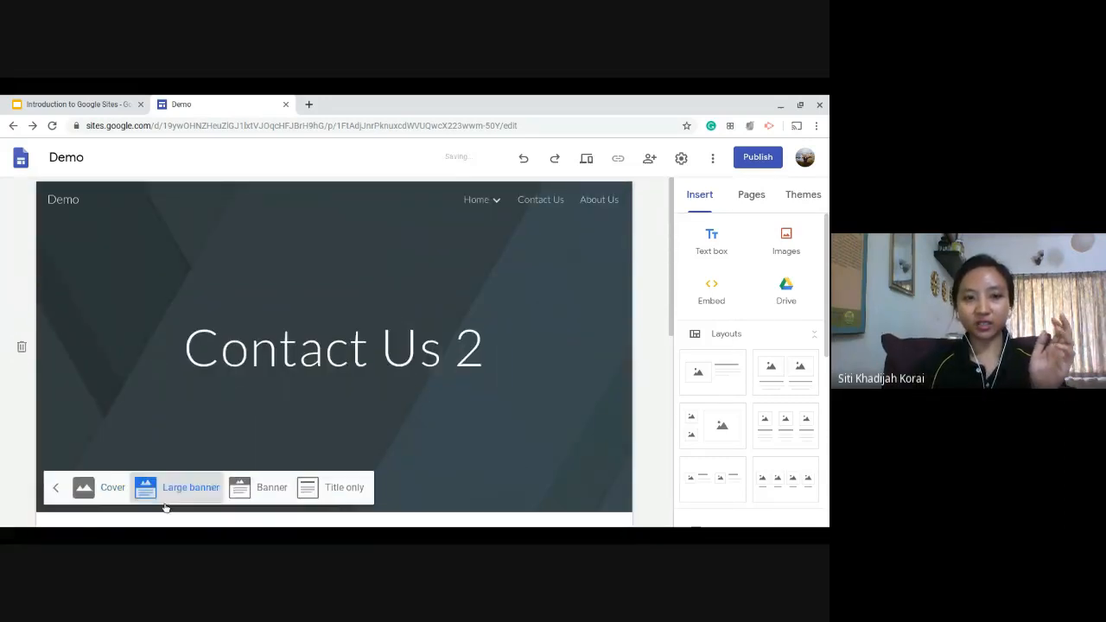
click(273, 479)
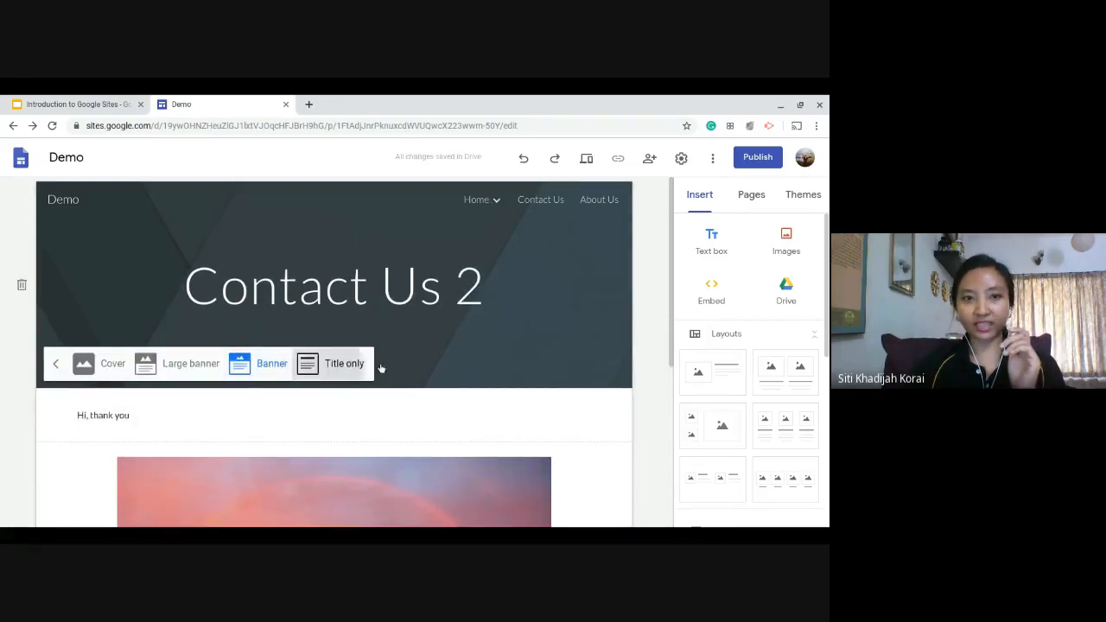
click(346, 364)
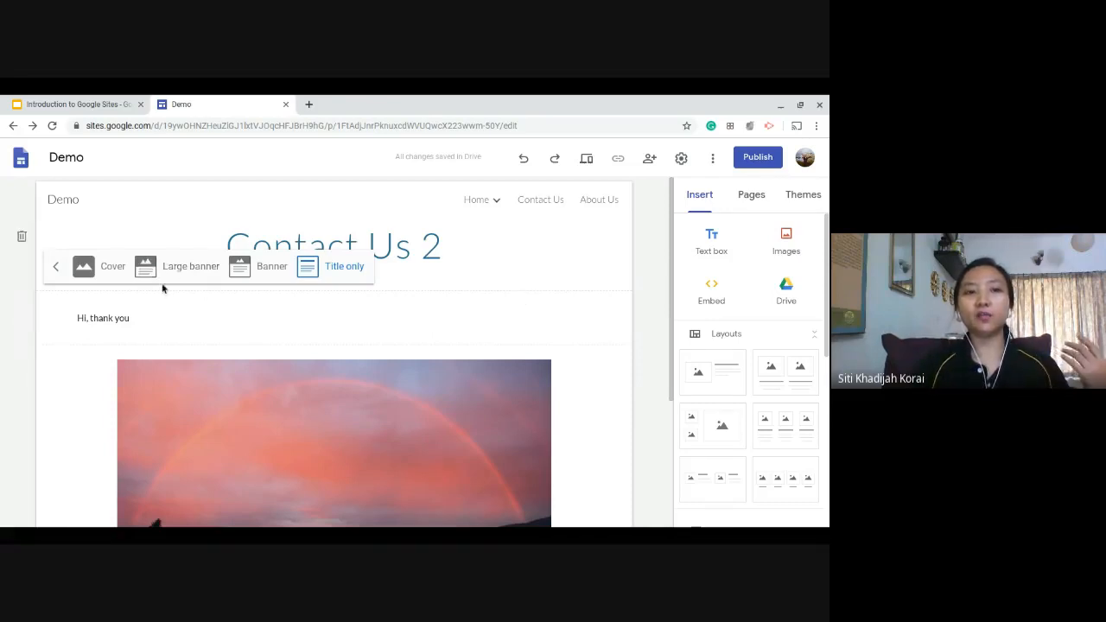
click(55, 267)
click(97, 273)
click(246, 273)
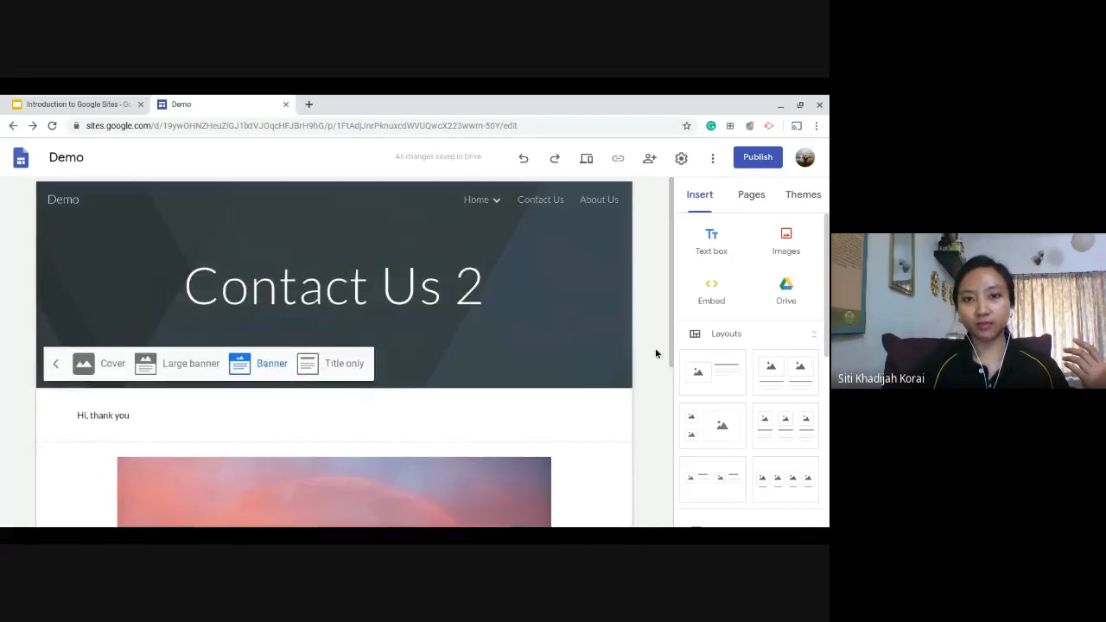
Set the header type of the Contact Us 2 page to Cover and preview it at phone, tablet and large screen sizes.
click(191, 369)
click(104, 369)
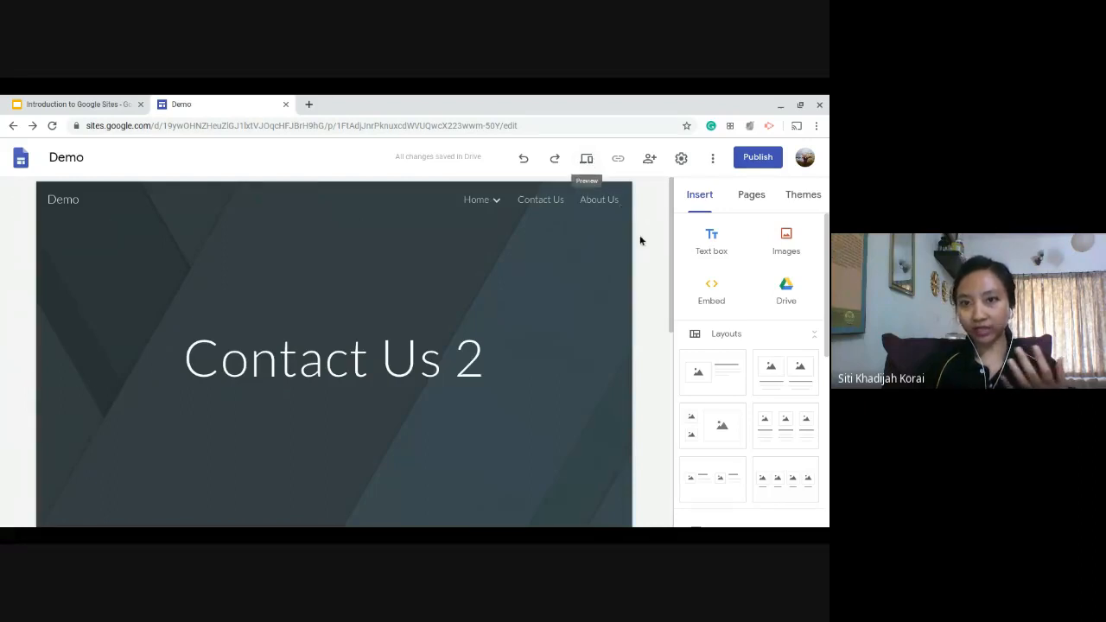
click(587, 158)
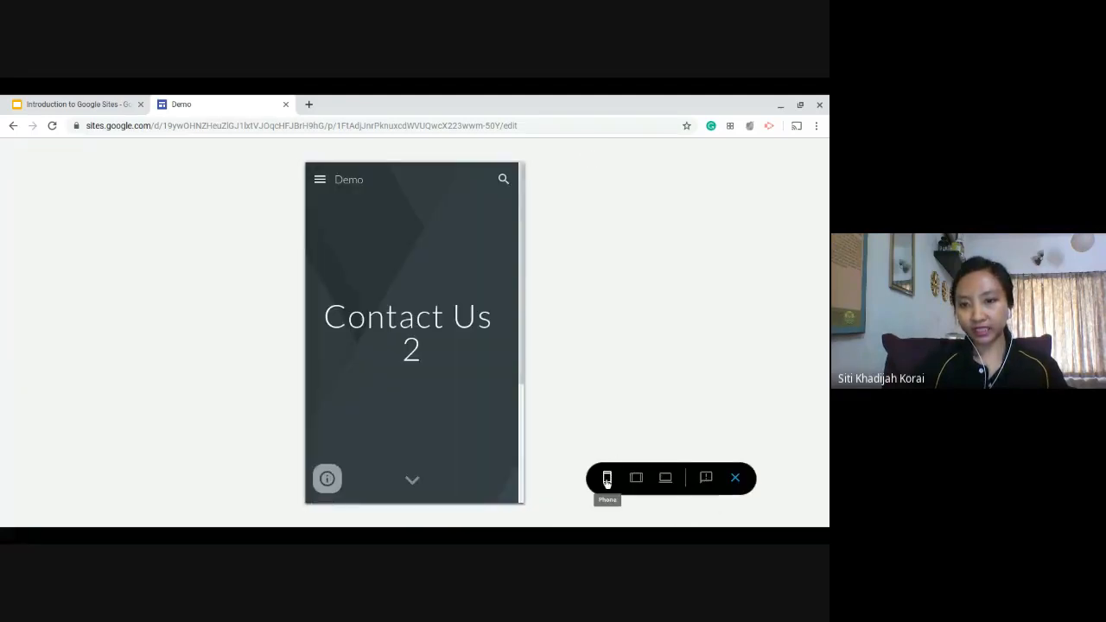
click(636, 481)
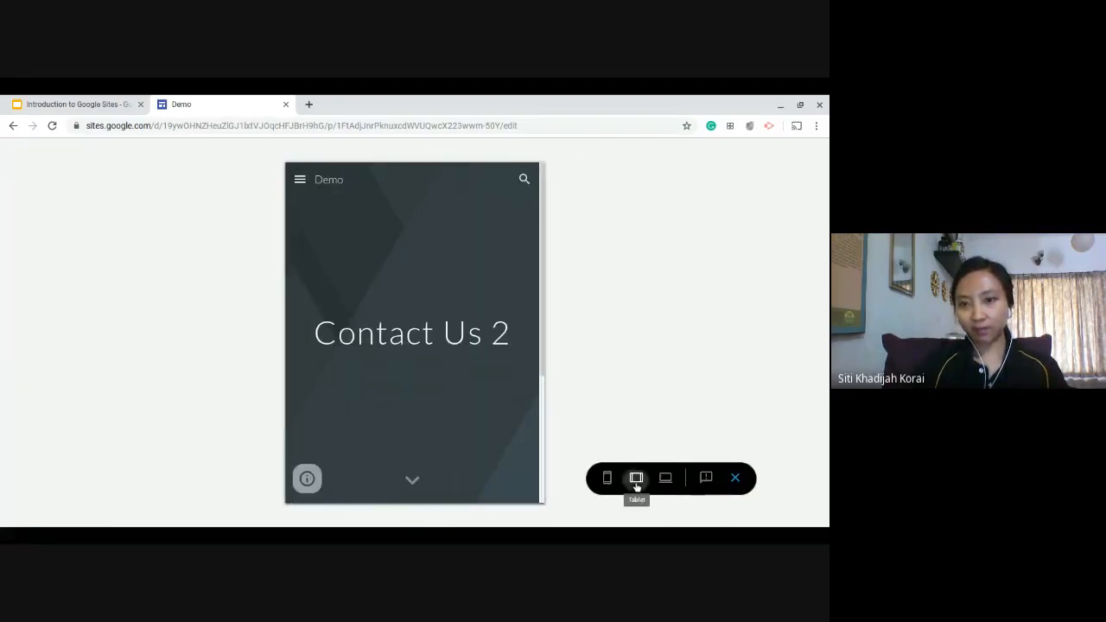
click(666, 483)
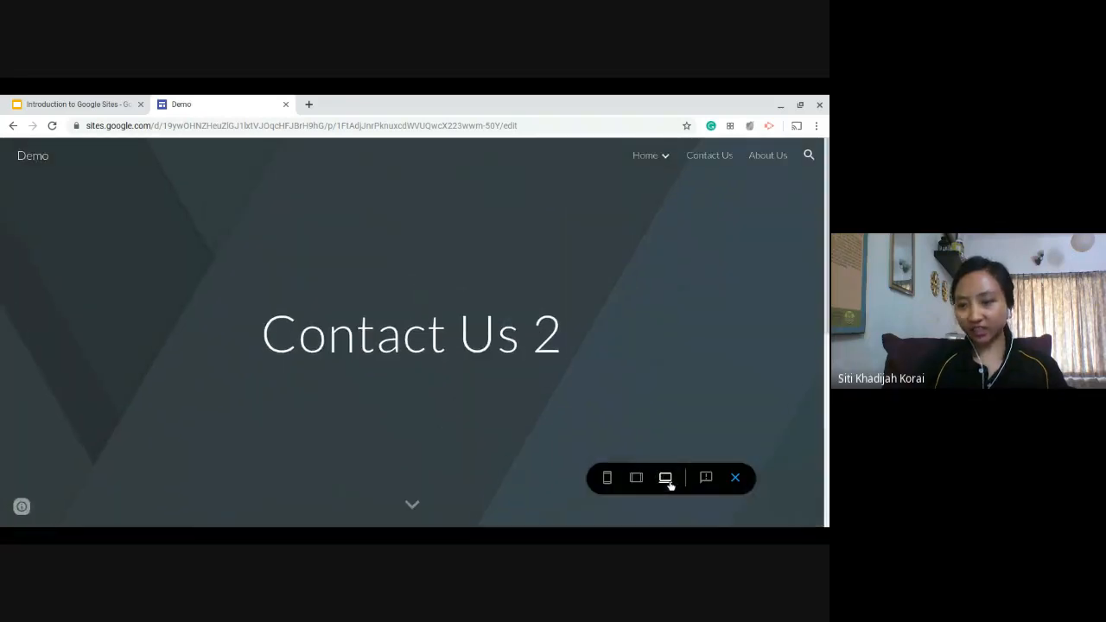
Examine how the cover header, text and rainbow image lay out in the phone, tablet and large screen previews.
click(608, 482)
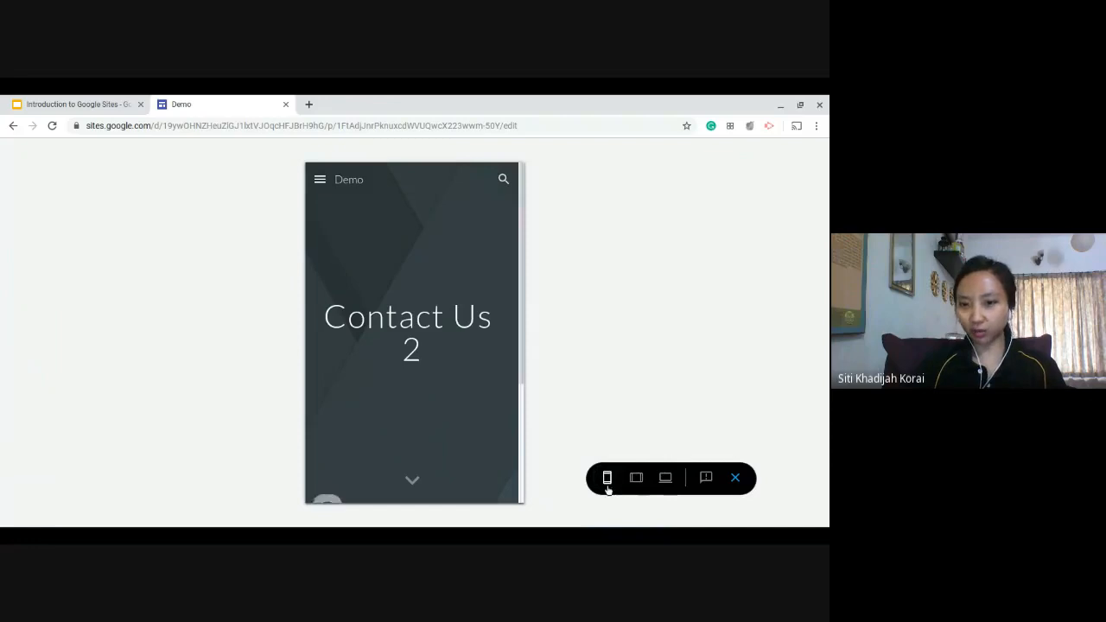
scroll(410, 307, down, 3)
scroll(418, 305, up, 2)
scroll(417, 305, up, 1)
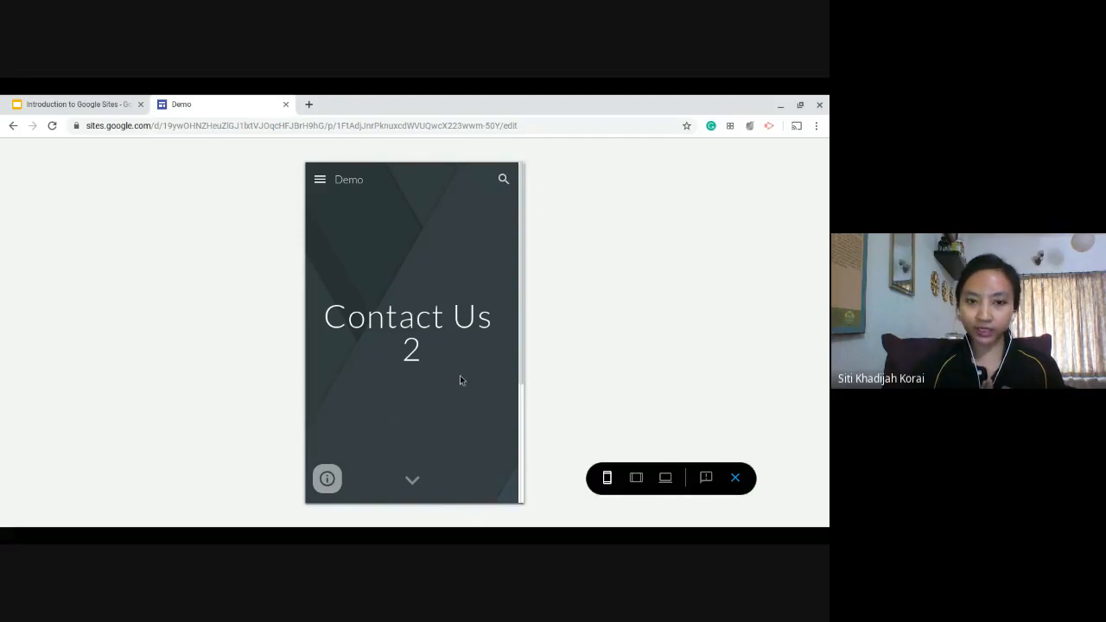
scroll(445, 376, down, 3)
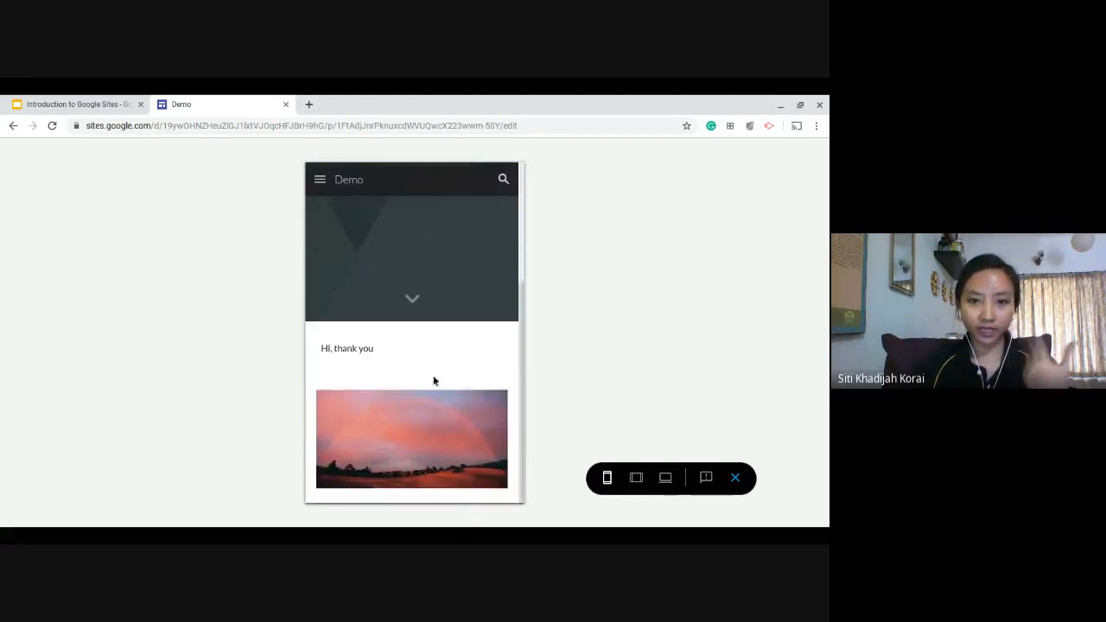
scroll(438, 452, up, 3)
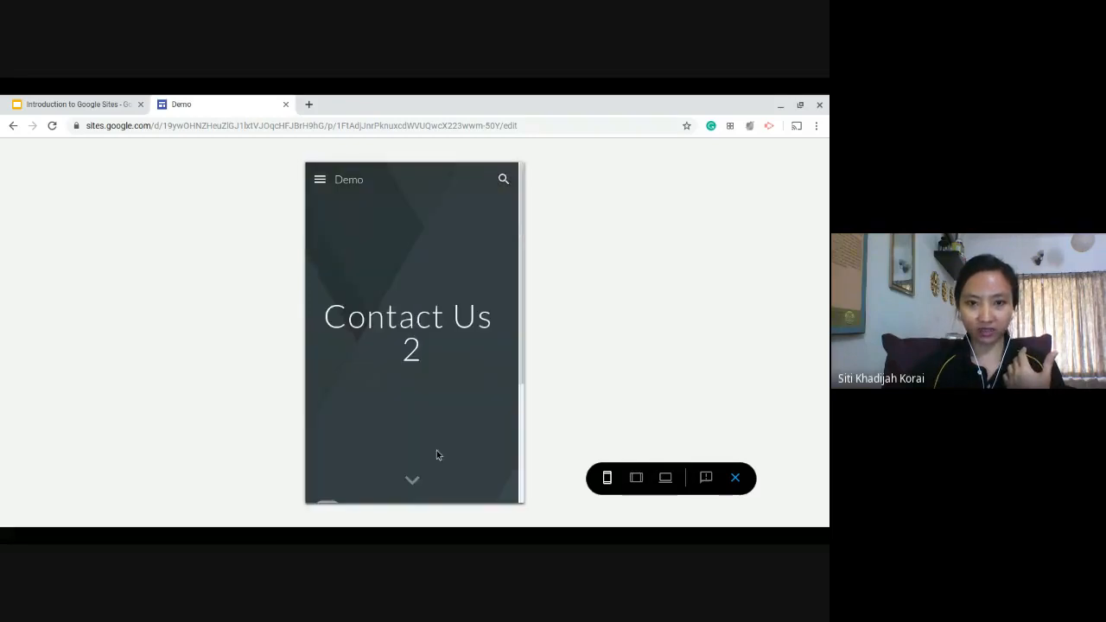
click(637, 478)
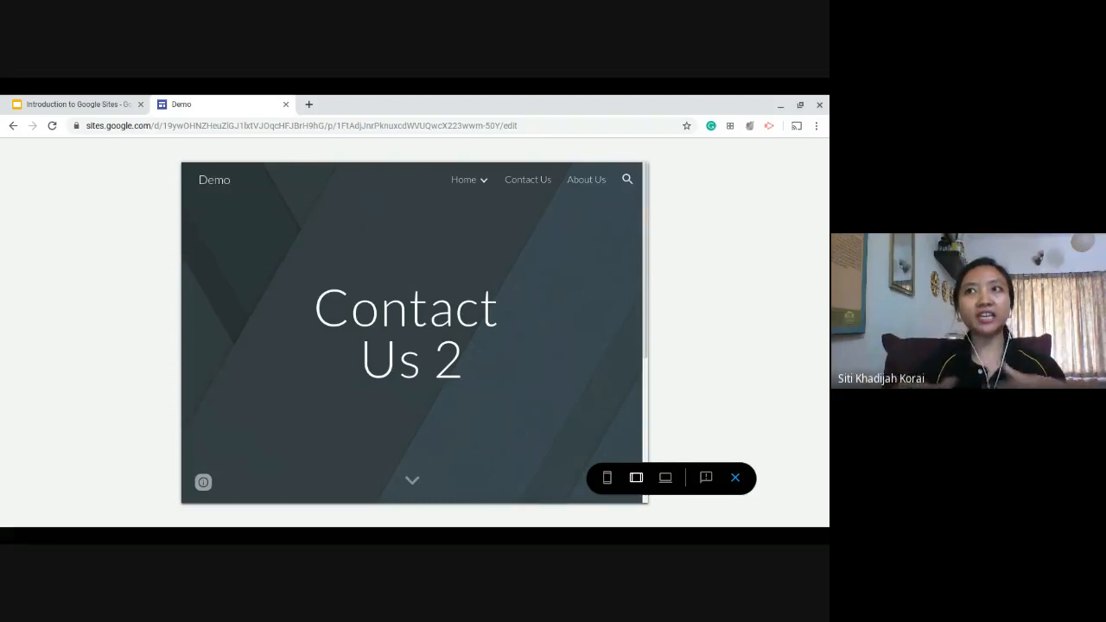
scroll(579, 256, down, 3)
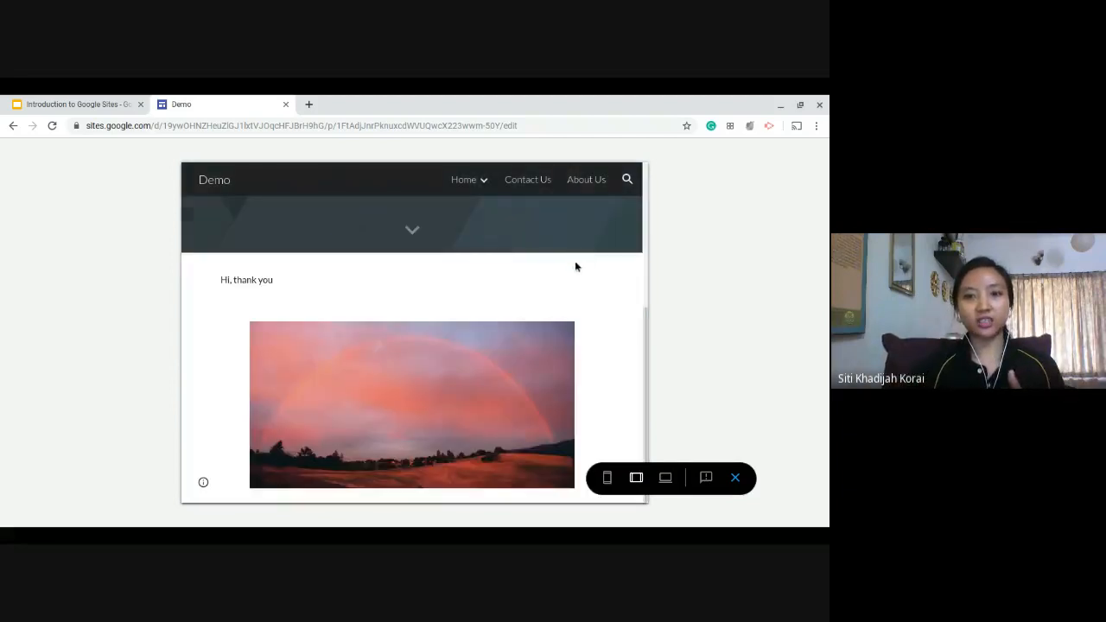
scroll(455, 432, up, 5)
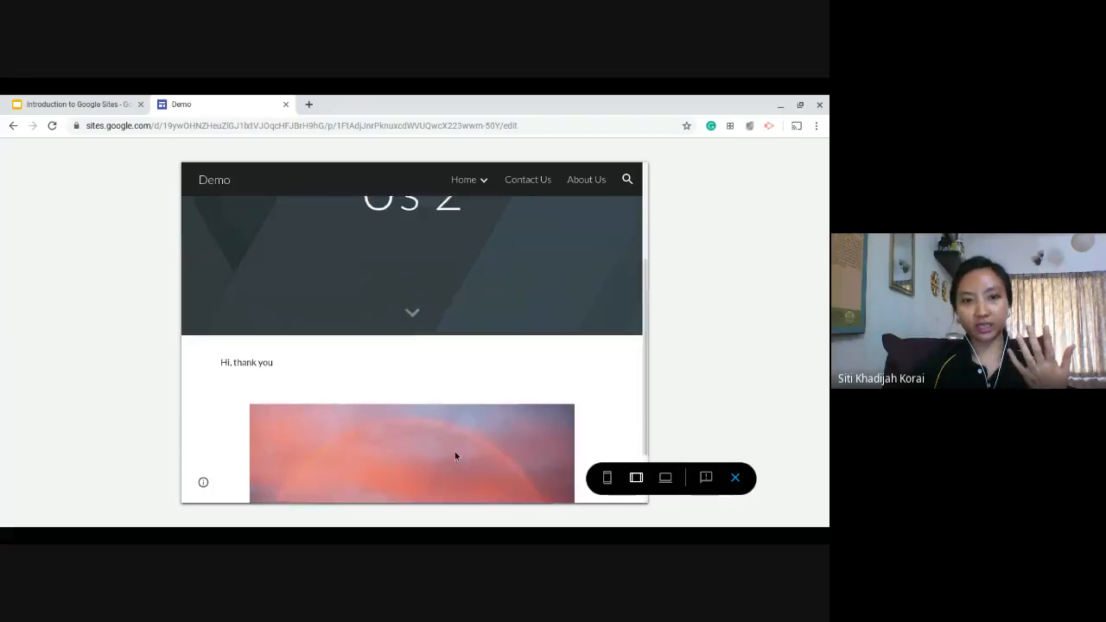
click(667, 480)
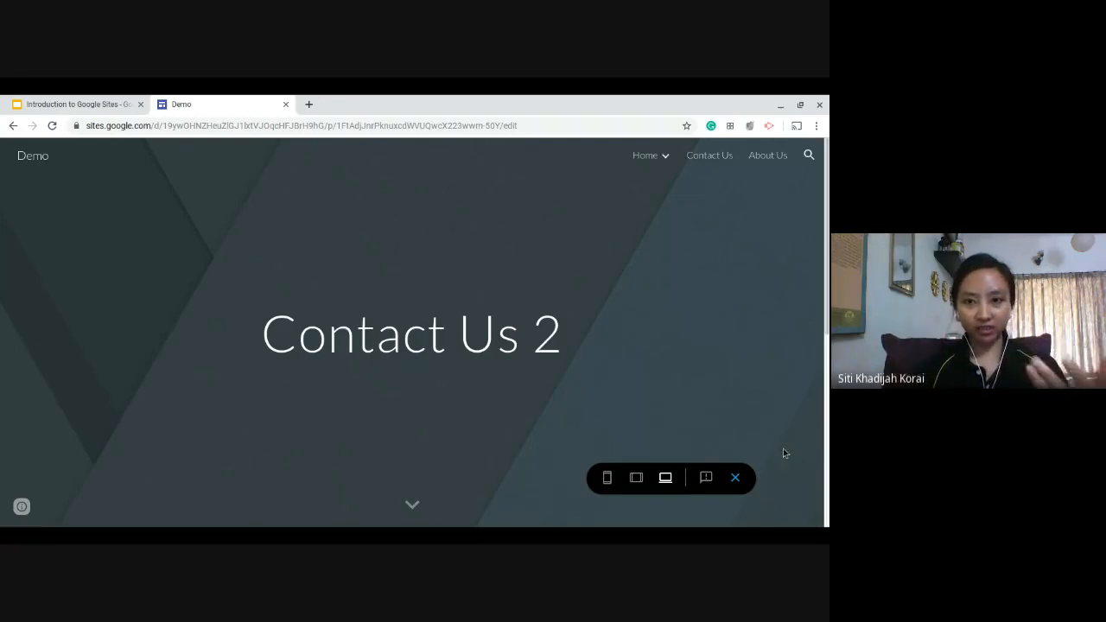
Leave the preview and set the header type of the Contact Us 2 page back to Banner.
click(735, 478)
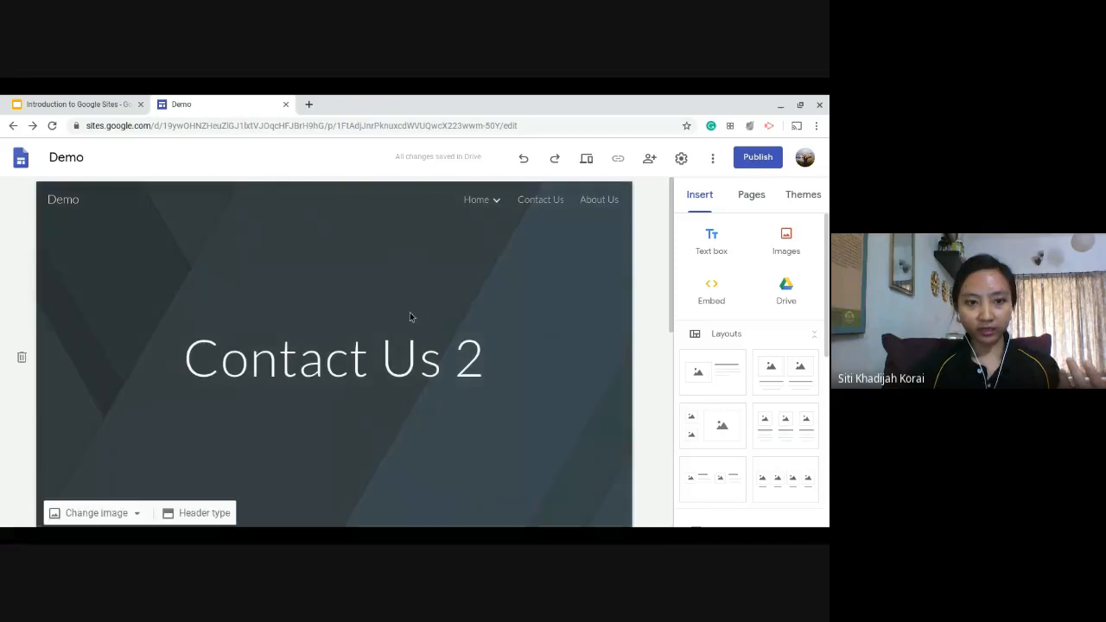
scroll(409, 312, down, 1)
click(200, 453)
click(257, 450)
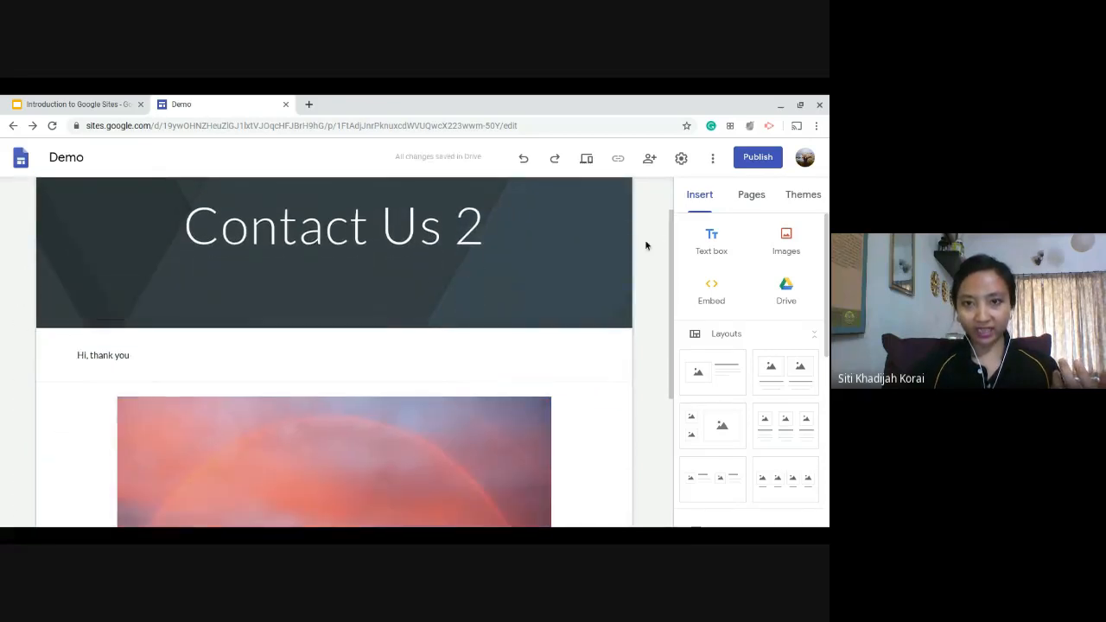
scroll(653, 240, up, 1)
click(220, 368)
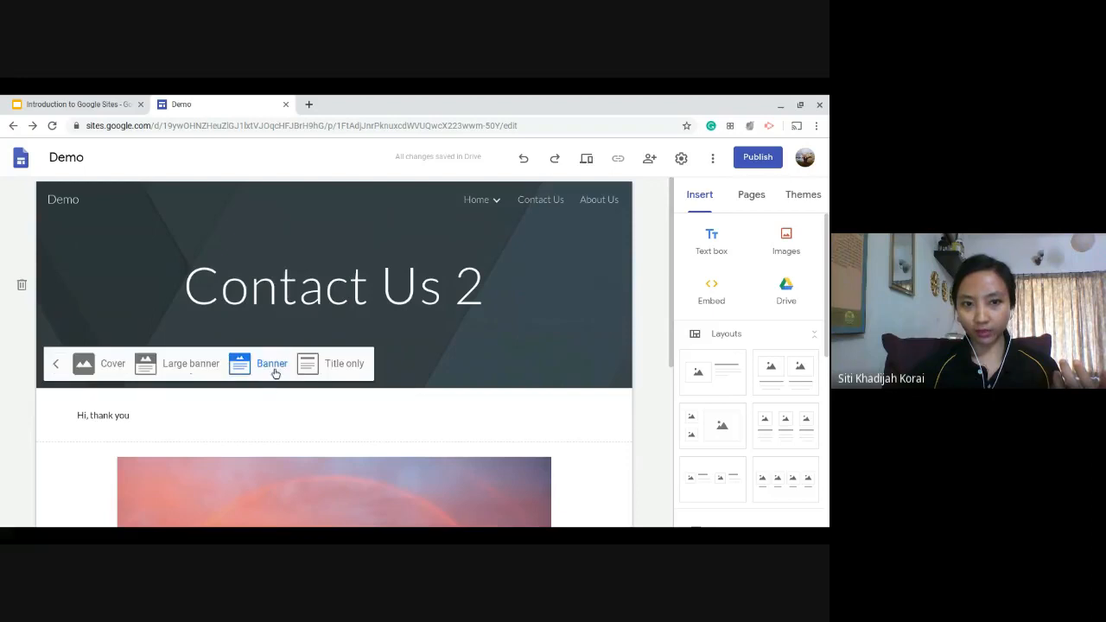
Preview the page with its banner header at phone, tablet and large screen sizes, then return to editing.
click(587, 162)
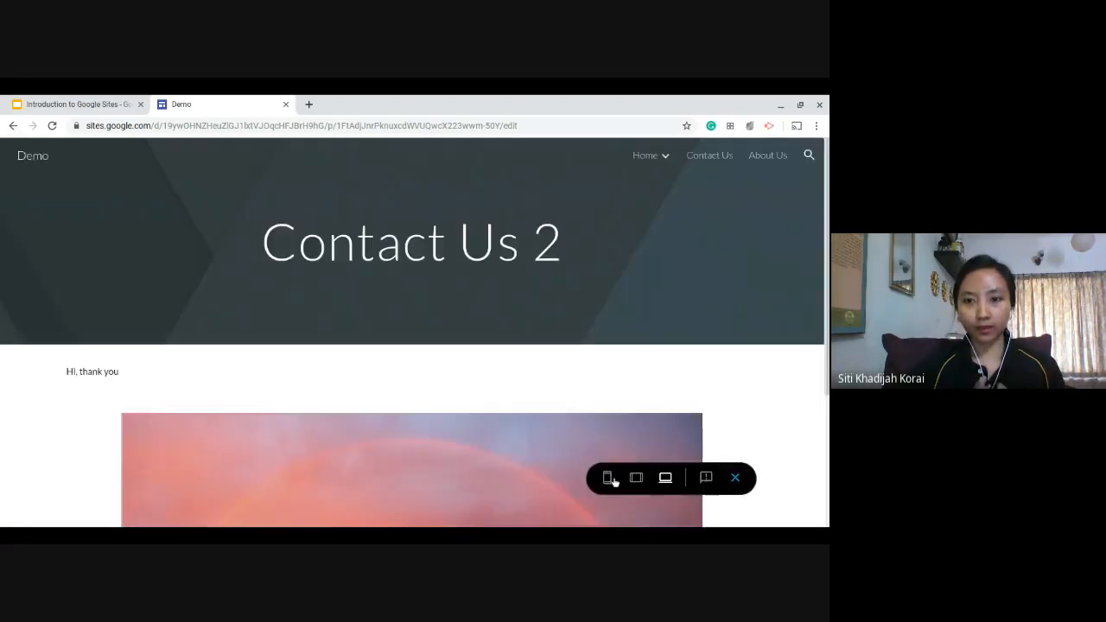
click(609, 478)
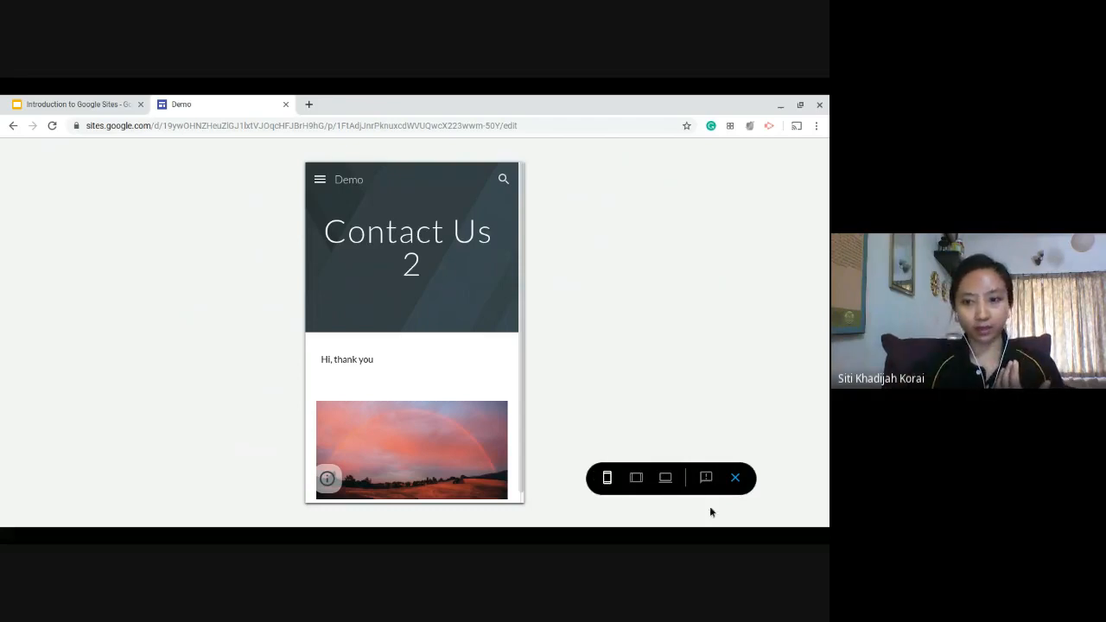
click(636, 478)
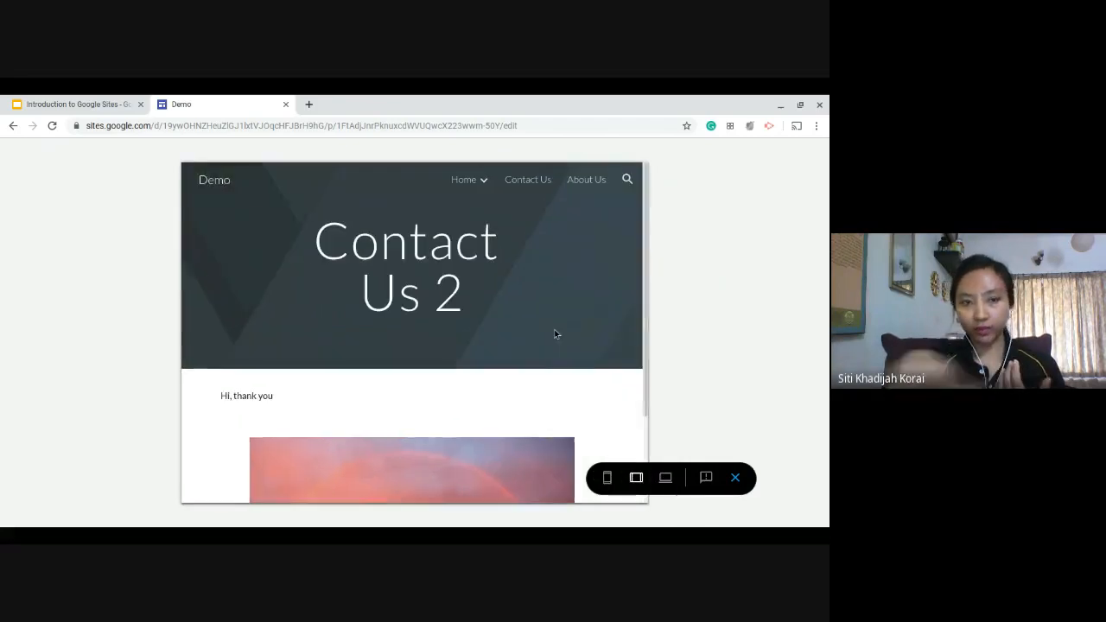
click(665, 478)
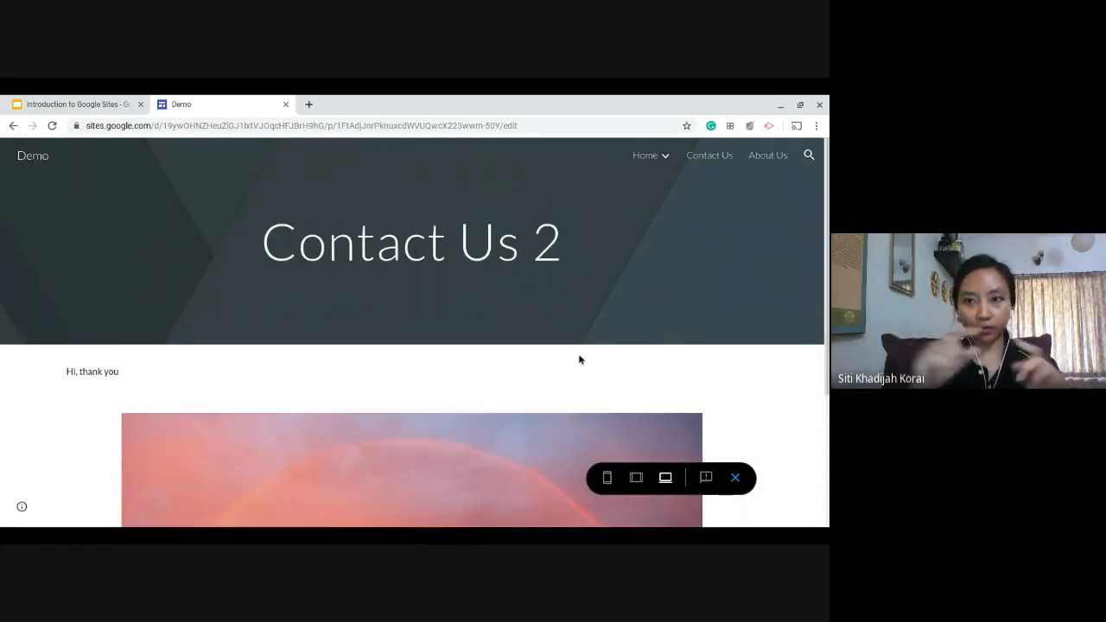
click(734, 478)
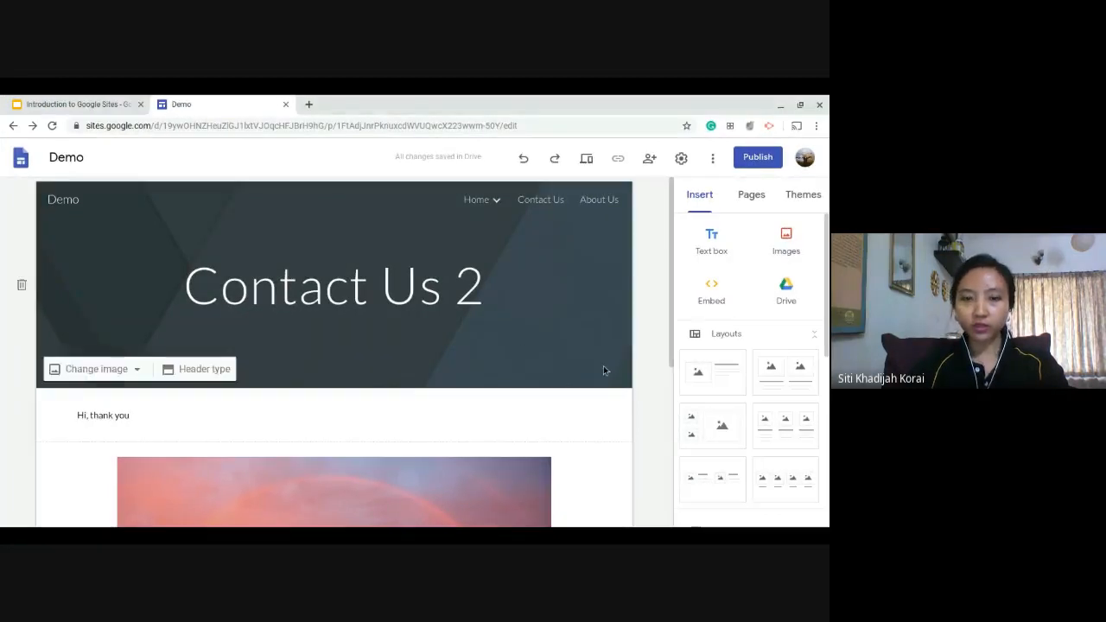
Start embedding web content on the page, using the Embed code option.
scroll(597, 365, down, 4)
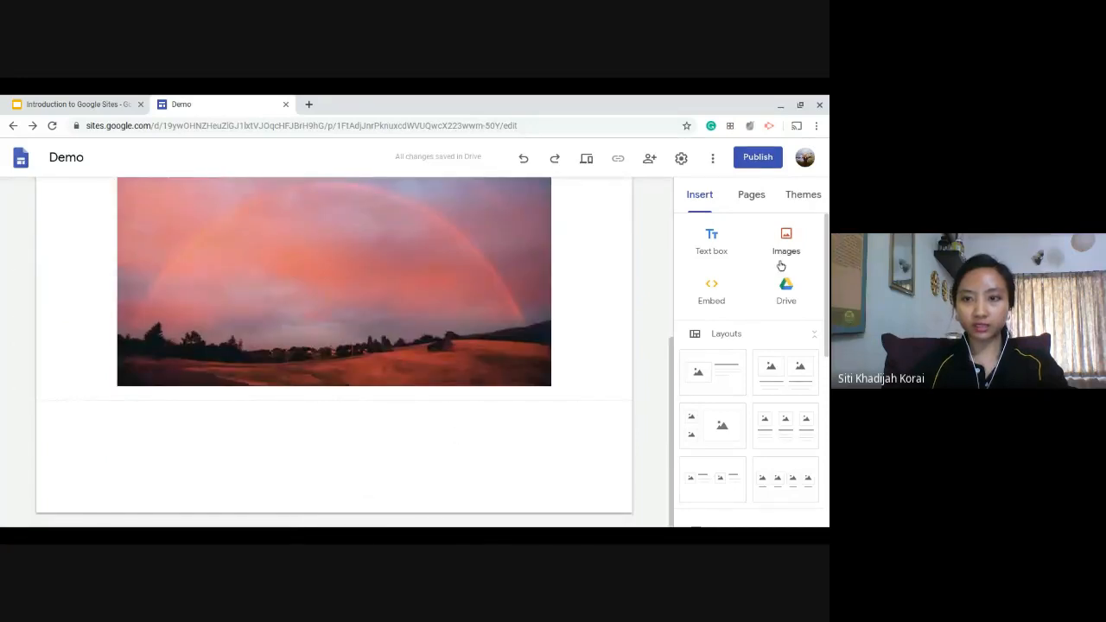
scroll(407, 289, up, 3)
scroll(407, 289, down, 3)
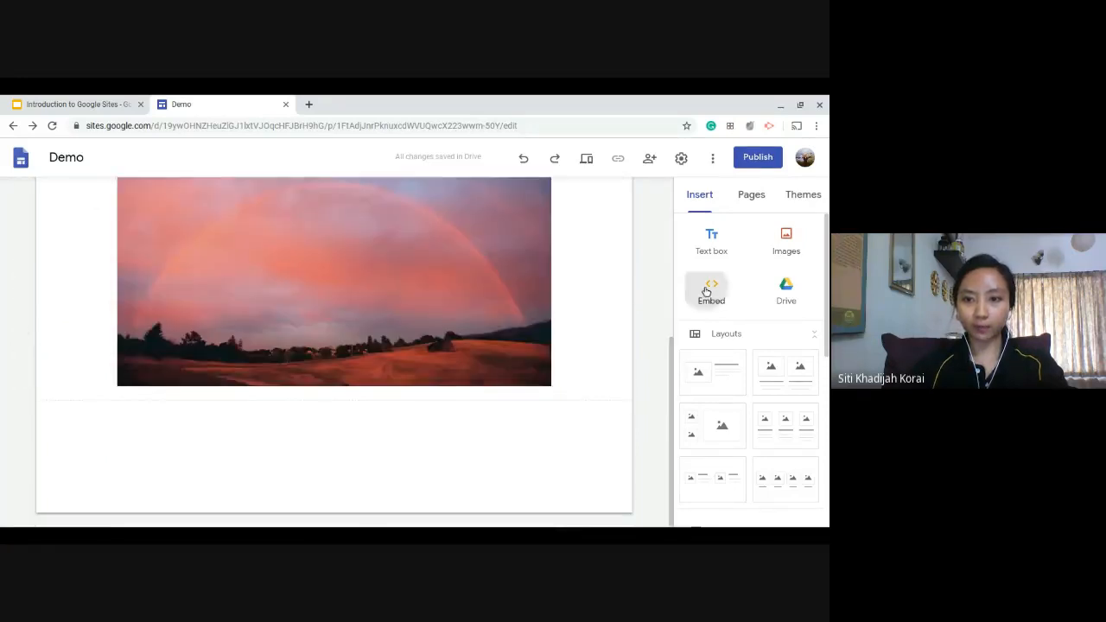
click(710, 292)
click(327, 305)
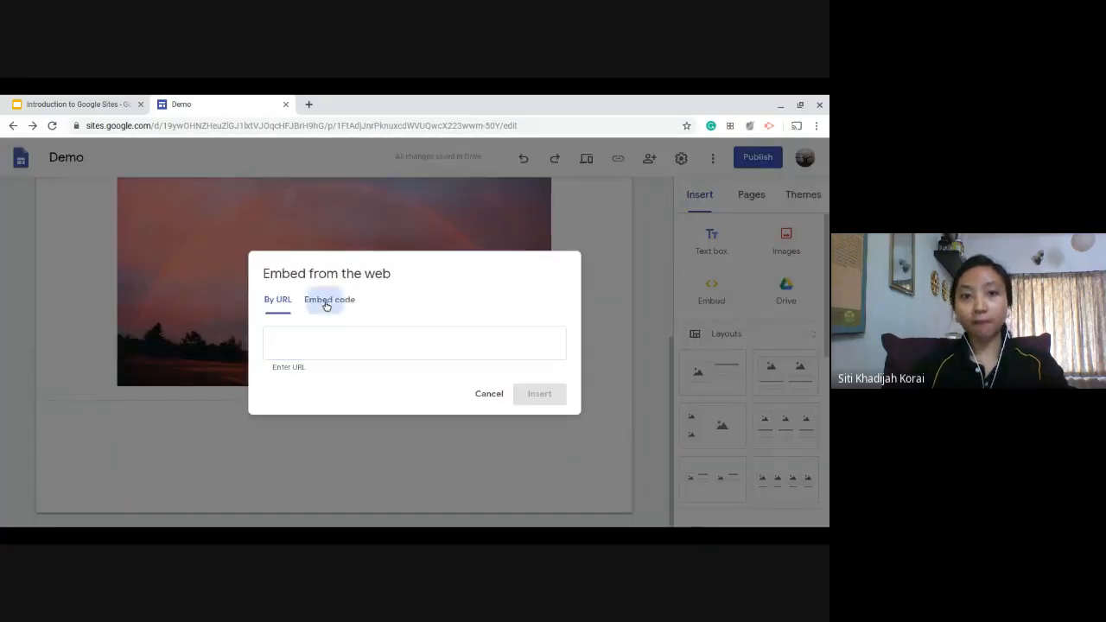
Open YouTube in a new browser tab.
click(309, 103)
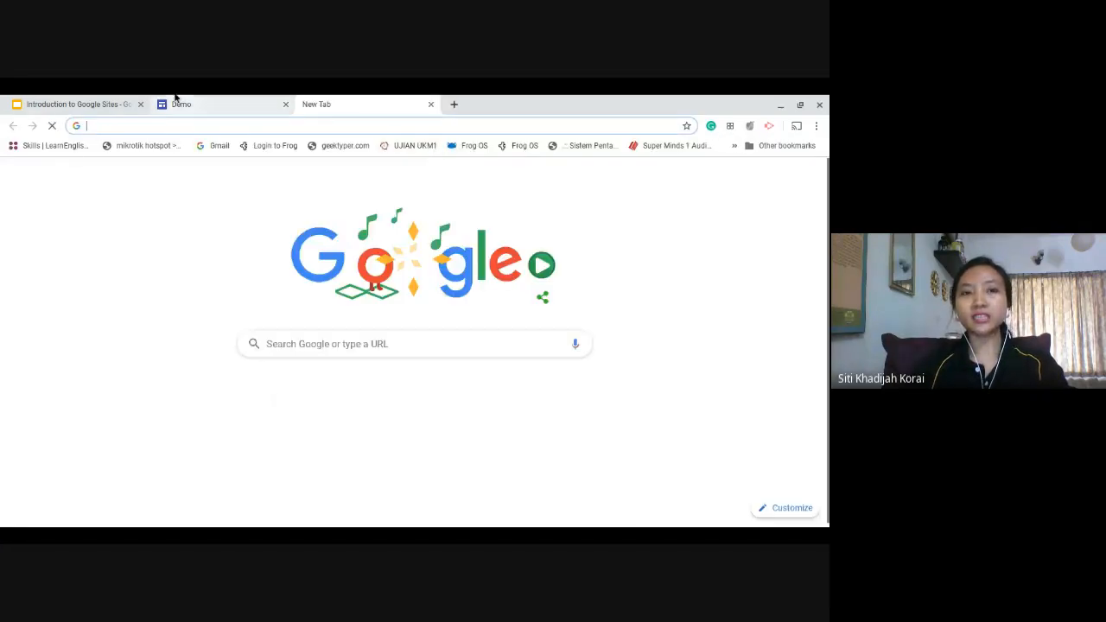
click(177, 102)
click(366, 102)
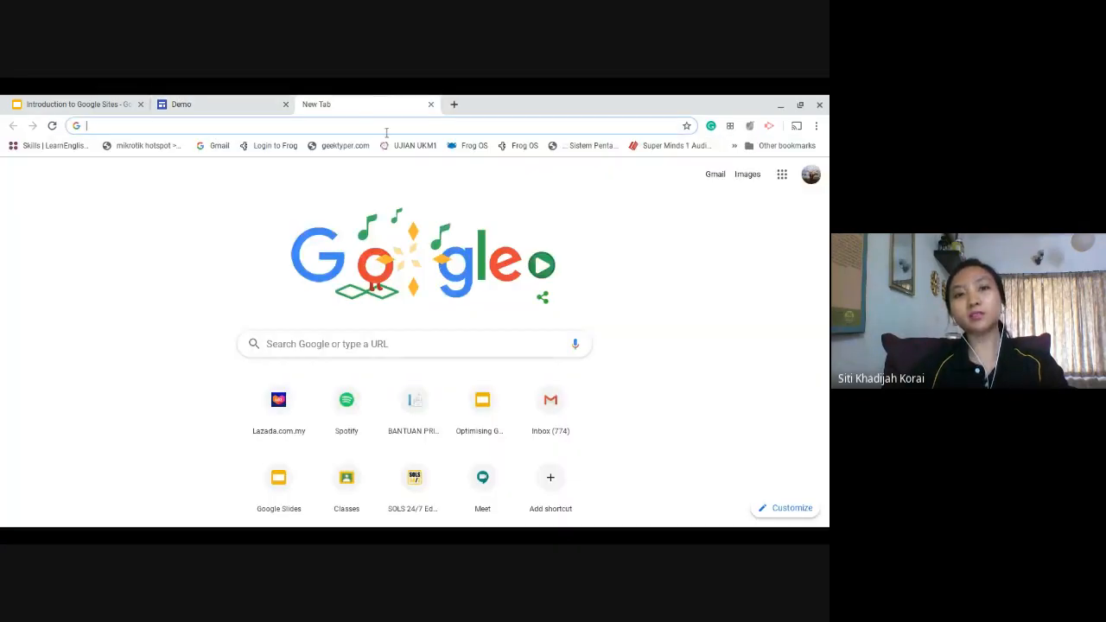
text(you)
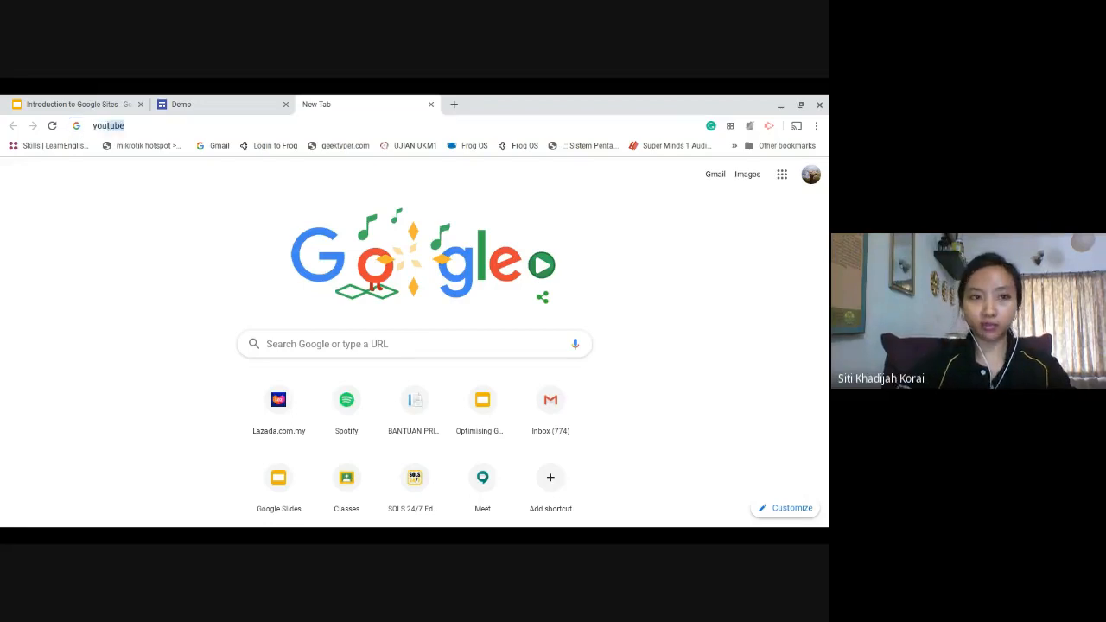
text(tube)
key(Down)
key(Down)
key(Return)
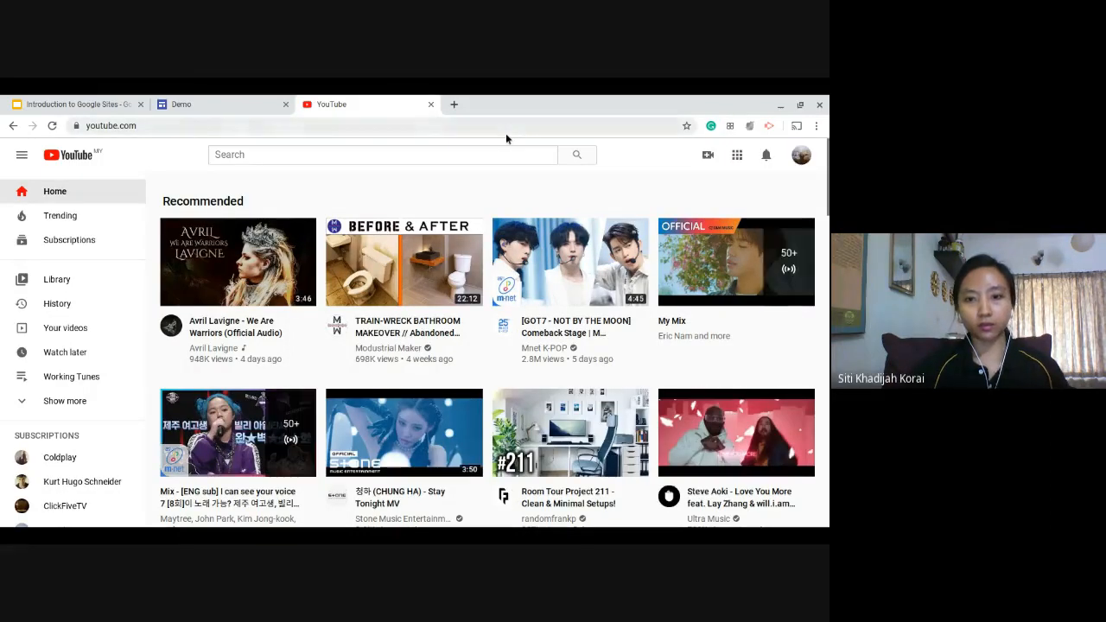
Open the video "Covid-19 numbers as at April 28, 2020" from the COVID-19 news section and mute it.
scroll(650, 375, down, 6)
scroll(650, 374, down, 1)
scroll(649, 372, up, 2)
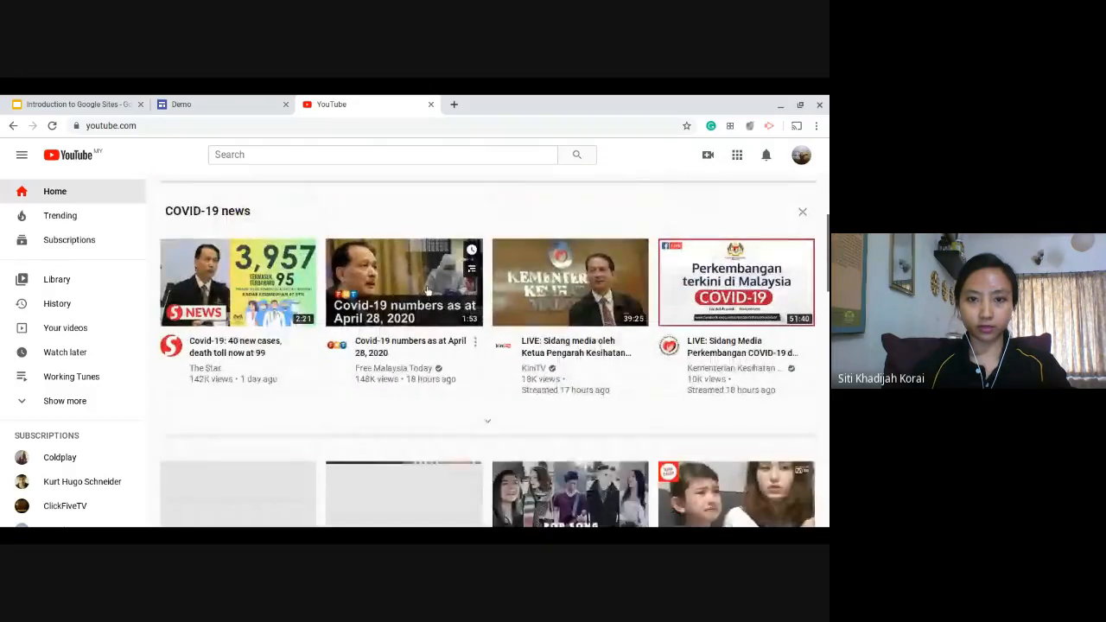
click(427, 291)
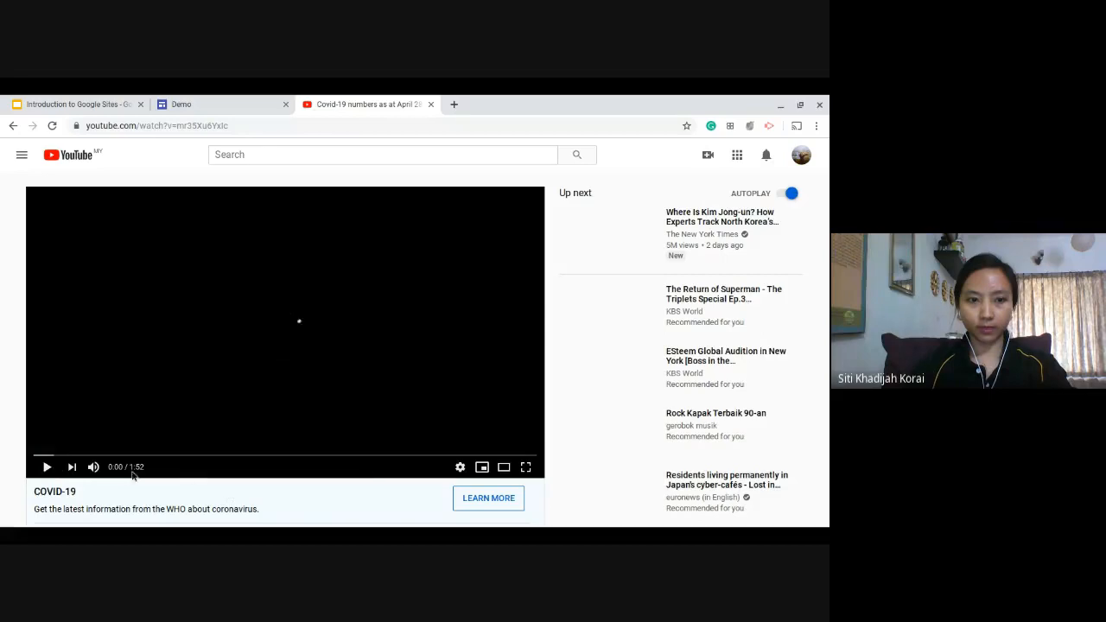
click(93, 466)
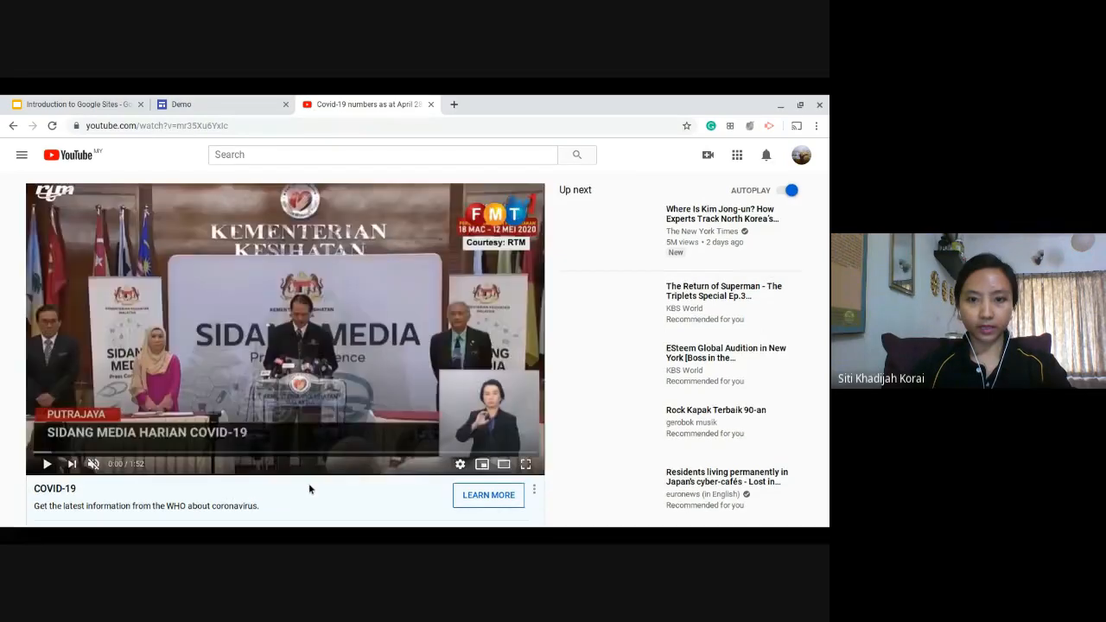
Copy the iframe embed code from the Covid-19 video's sharing options.
scroll(544, 425, down, 3)
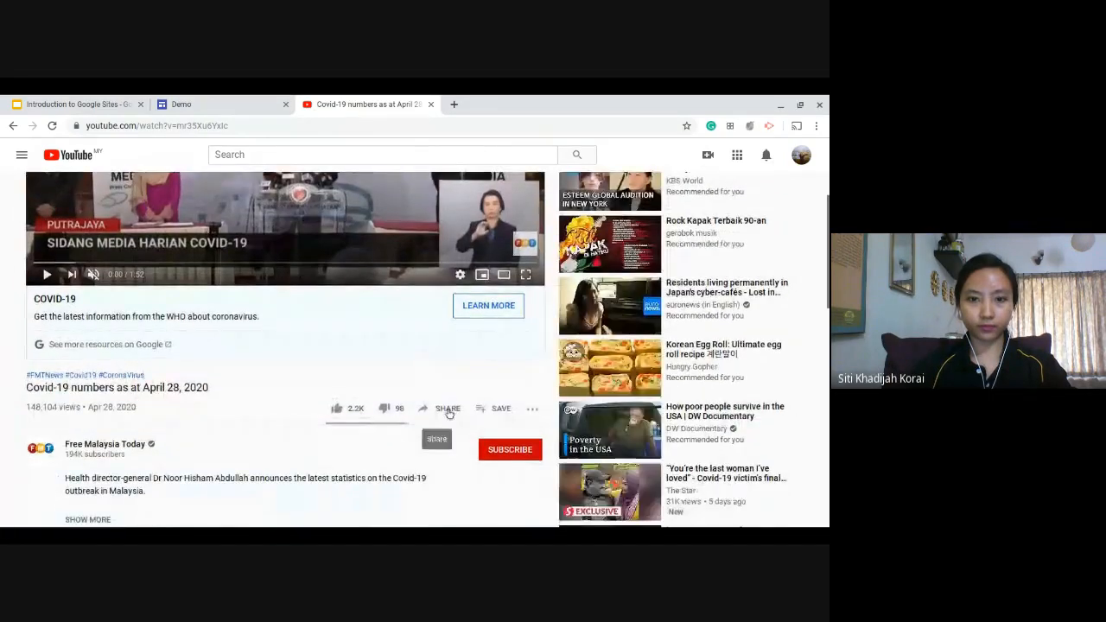
click(447, 409)
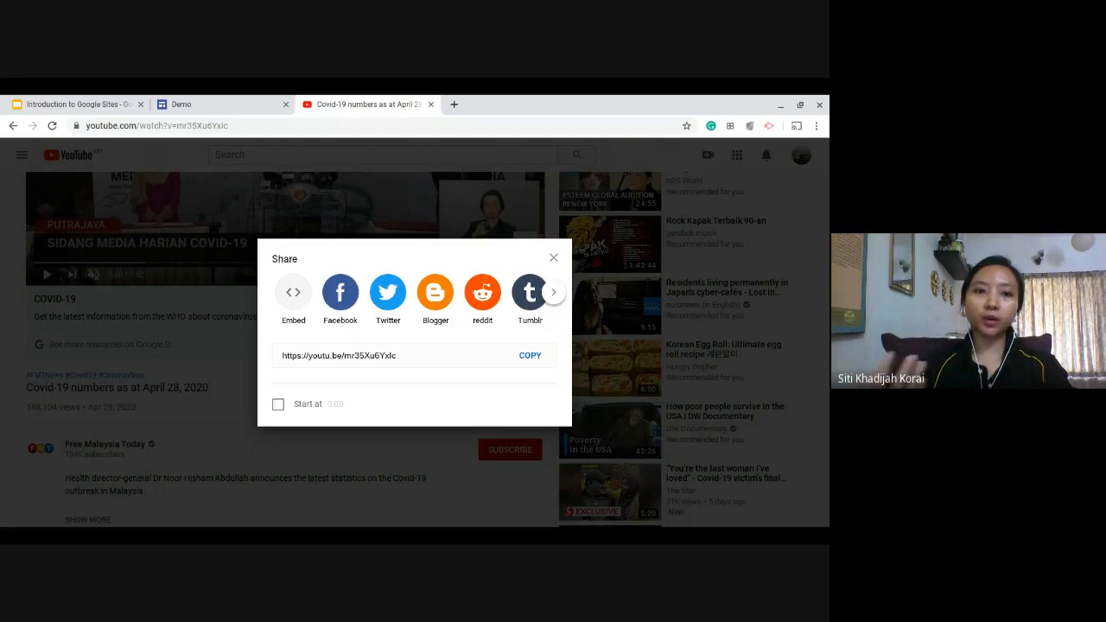
click(293, 292)
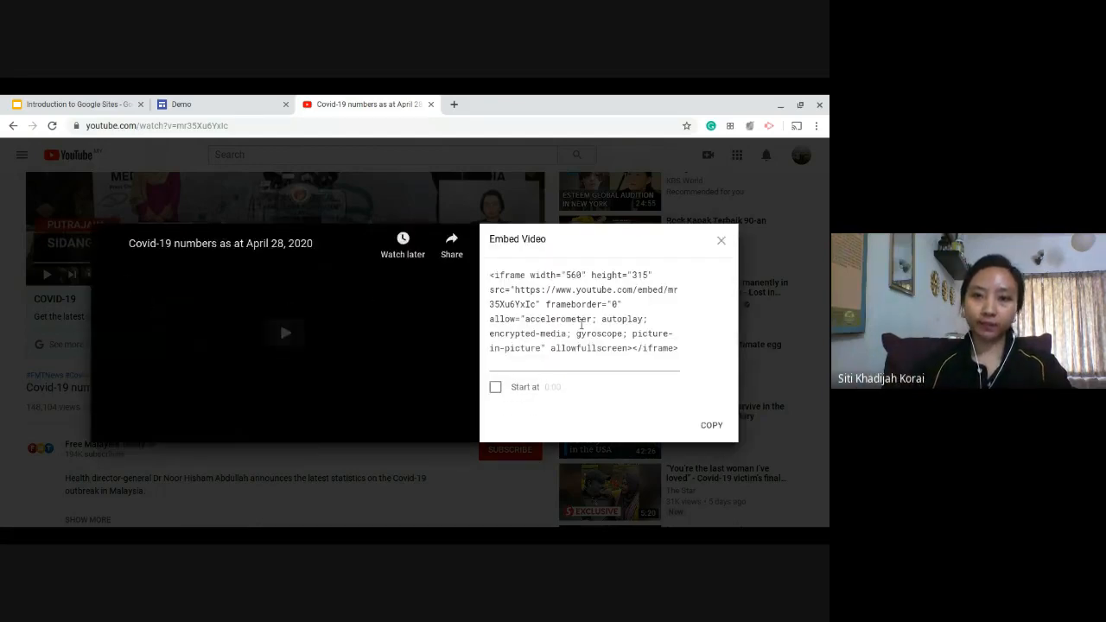
click(587, 332)
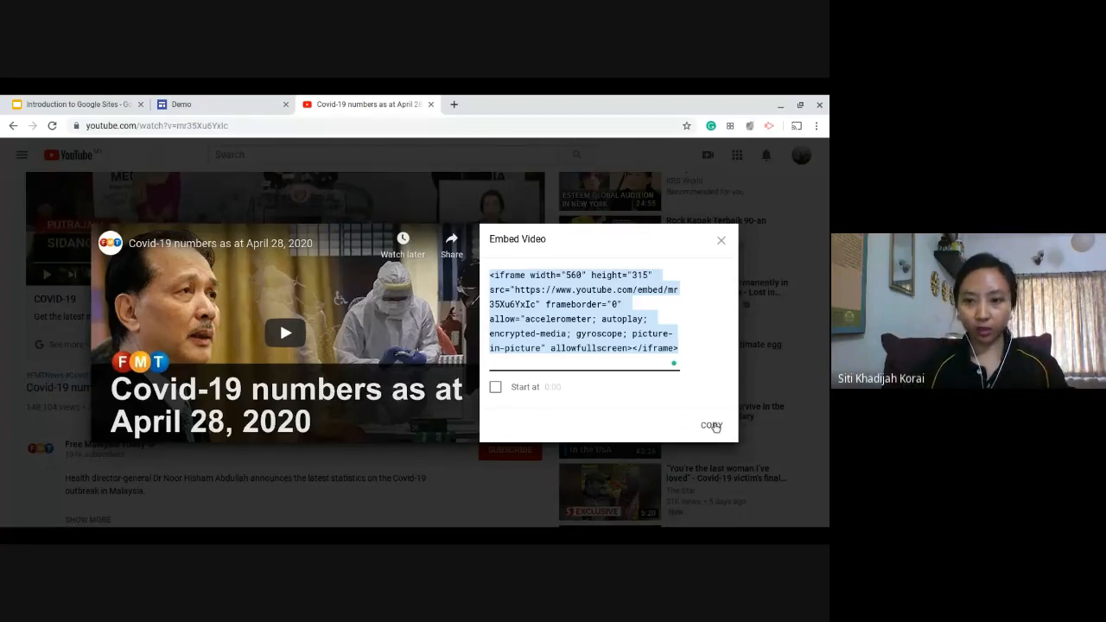
click(711, 426)
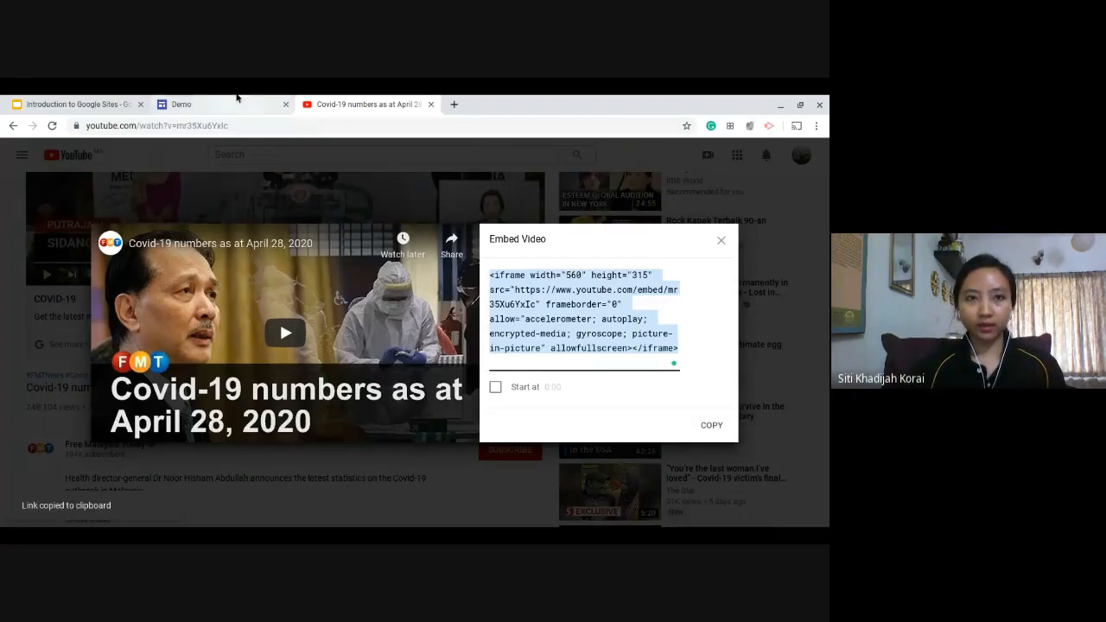
Try to embed the Covid-19 video on the Demo site page using the copied iframe code.
click(240, 100)
key(ctrl+v)
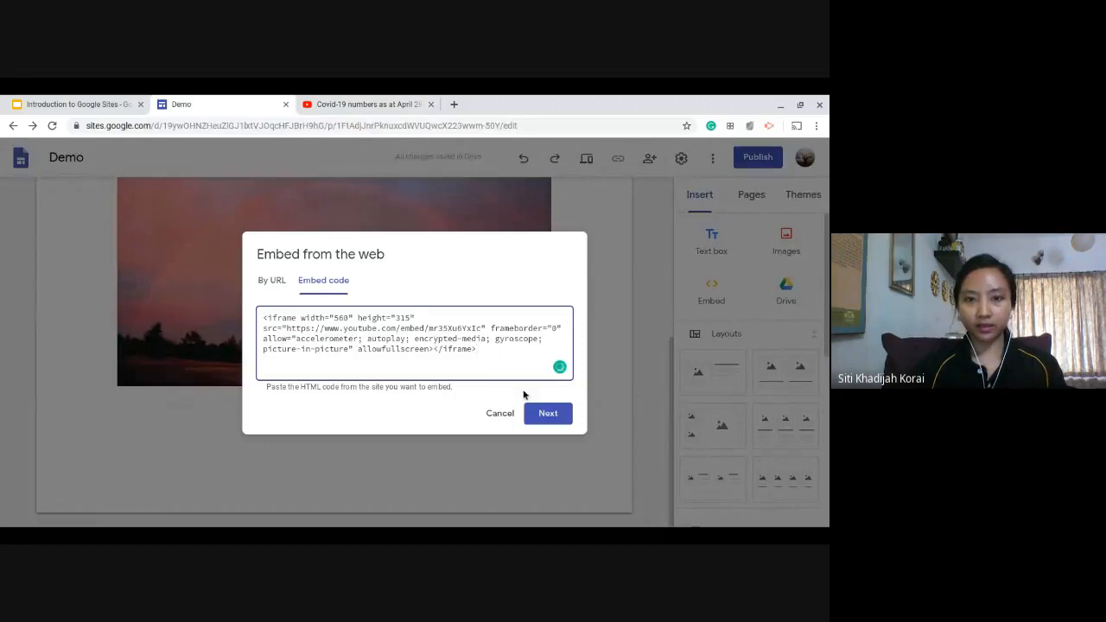
click(547, 414)
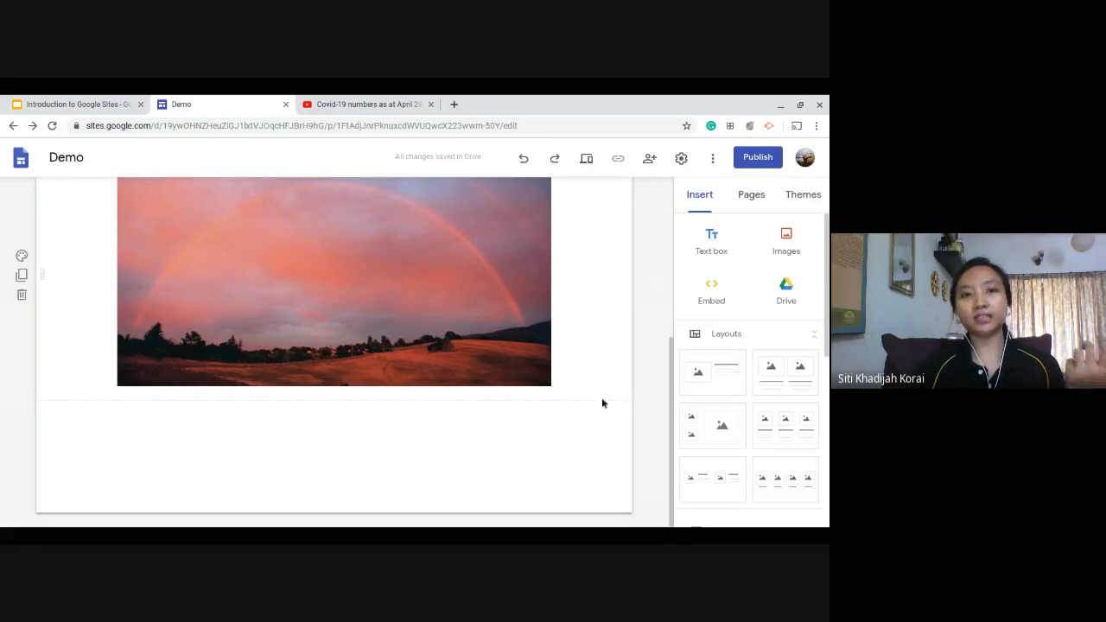
scroll(620, 404, up, 4)
scroll(622, 405, down, 4)
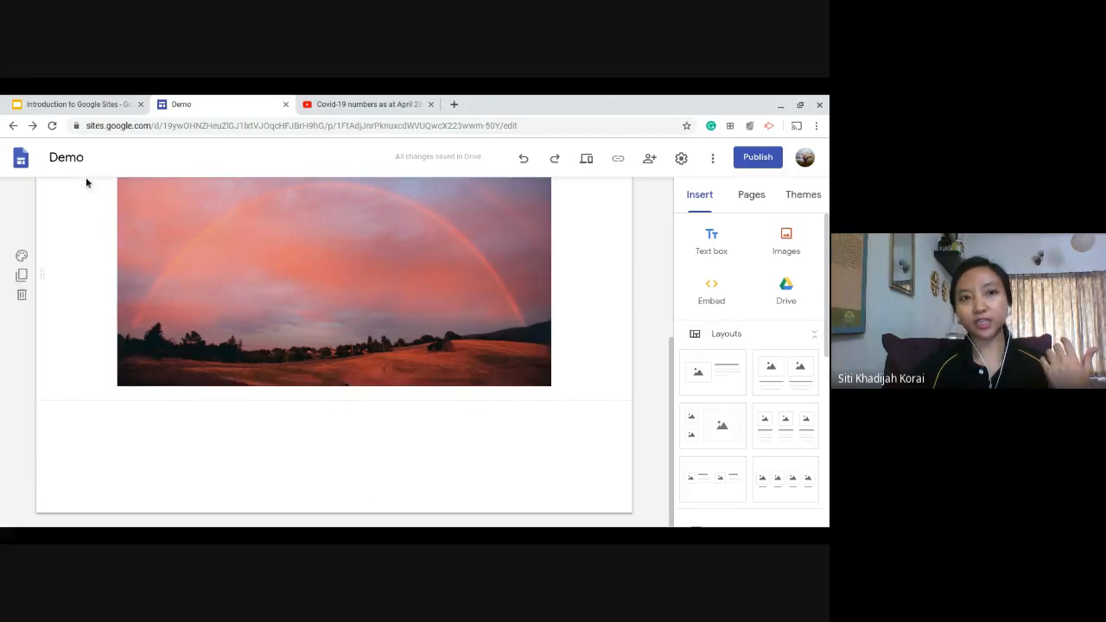
scroll(259, 286, up, 4)
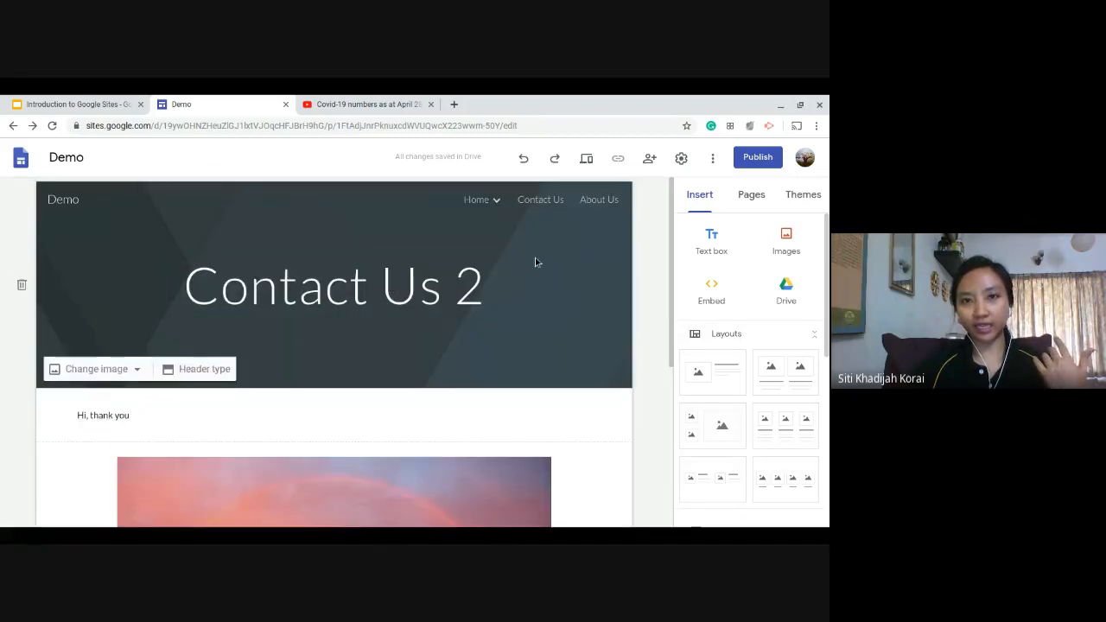
scroll(596, 289, down, 1)
scroll(594, 308, down, 5)
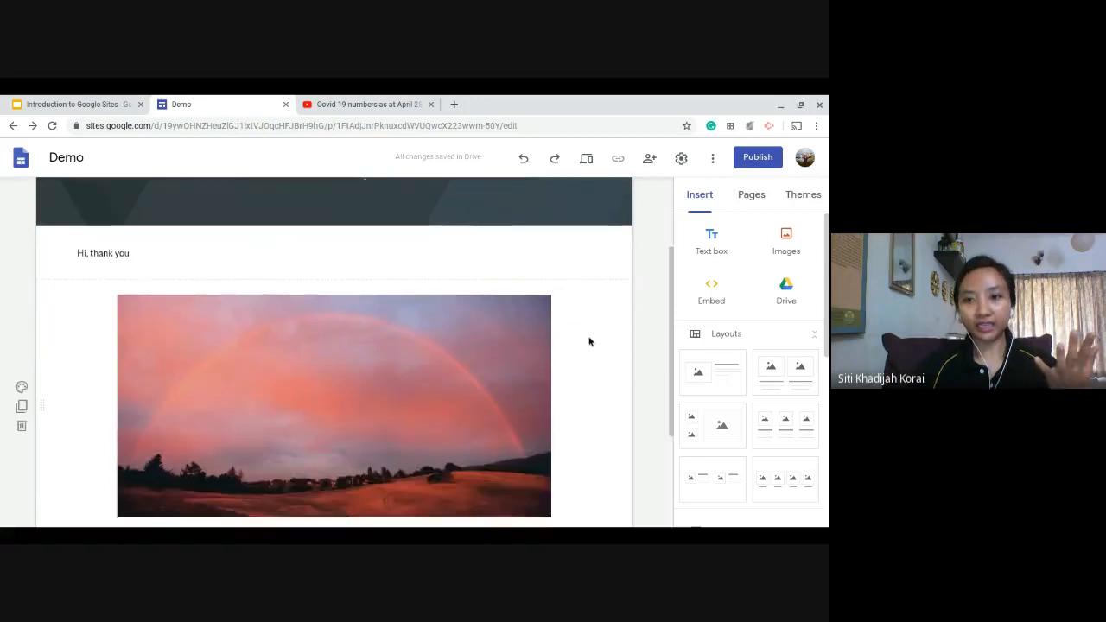
Examine the Covid-19 video's iframe embed code on YouTube, highlighting the whole code and its source URL.
click(333, 100)
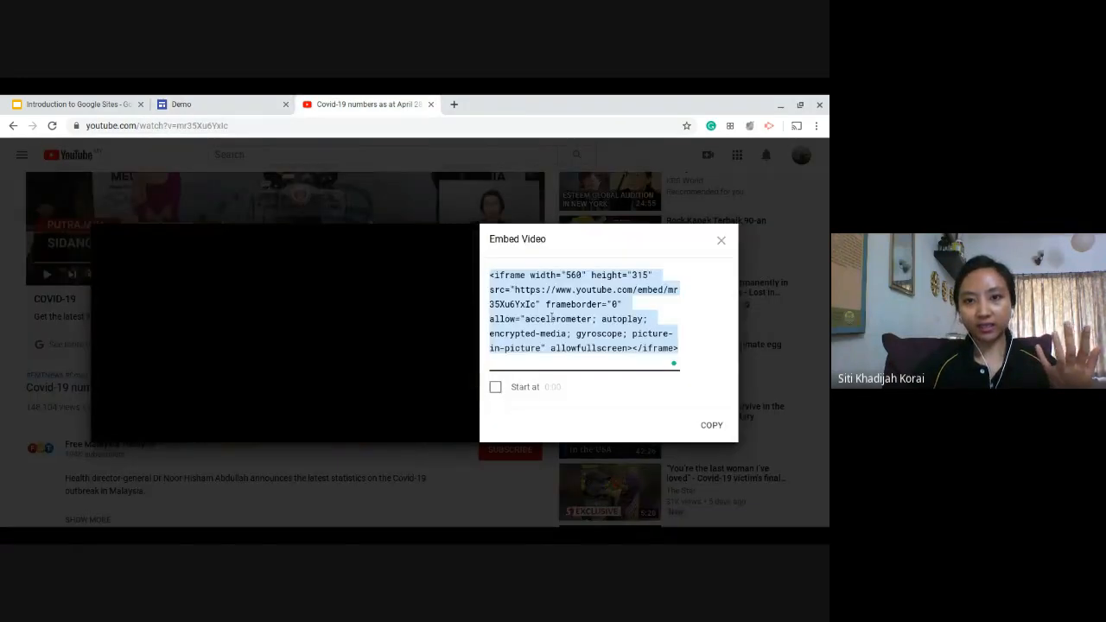
click(544, 276)
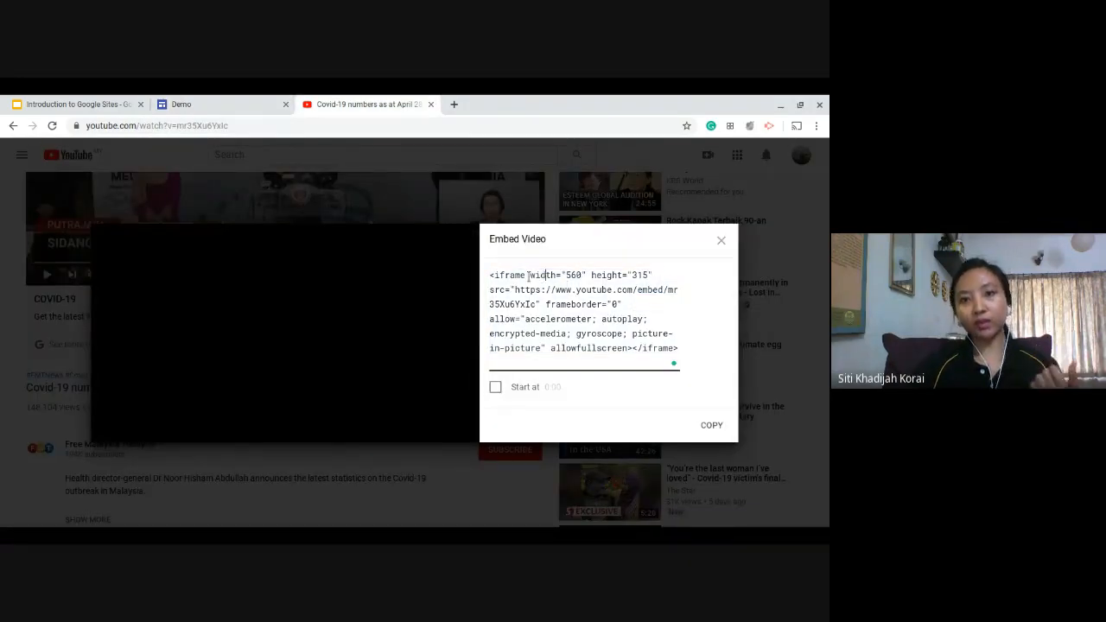
drag(548, 273, 576, 314)
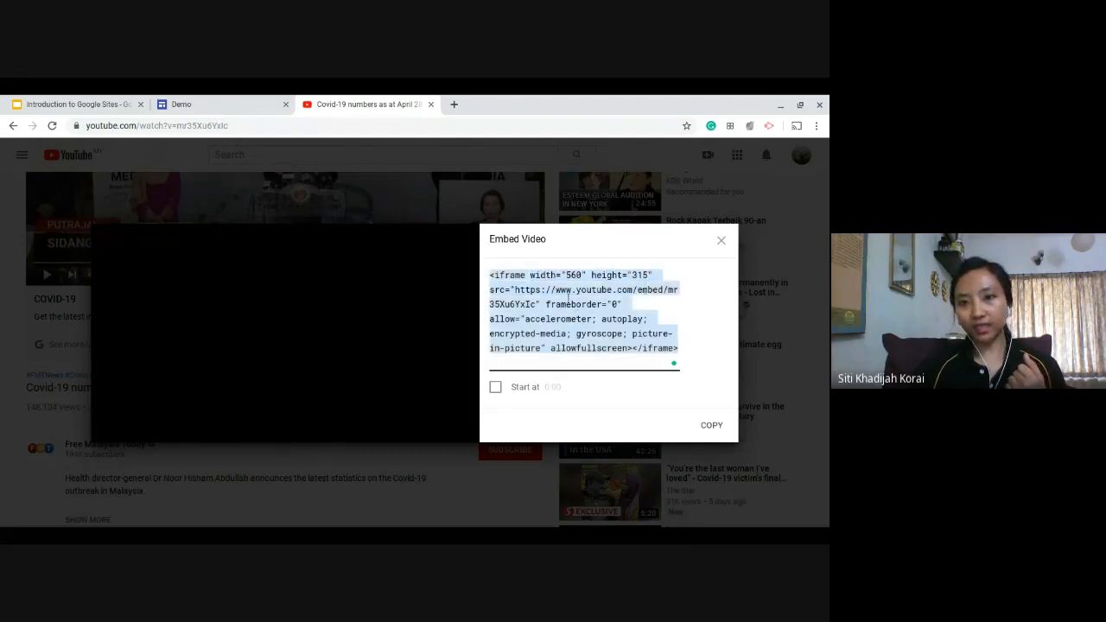
click(524, 290)
mouse_move(516, 290)
mouse_down()
mouse_move(535, 303)
mouse_move(522, 294)
mouse_up()
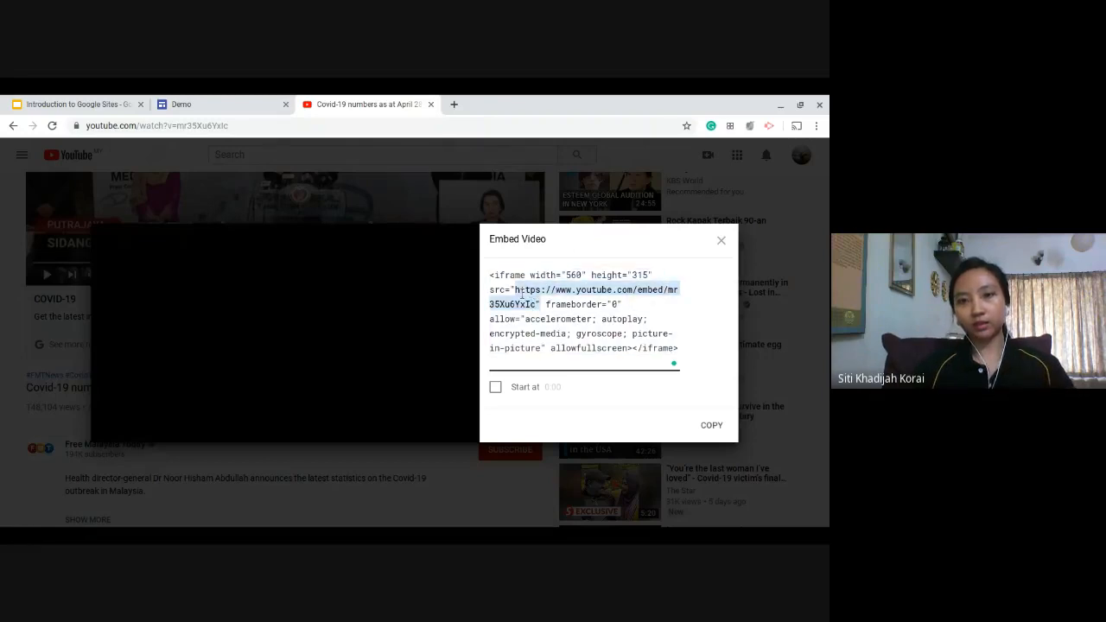
click(581, 325)
Try the copied iframe code as the URL for the web embed in the Demo site, and clear the field.
click(247, 99)
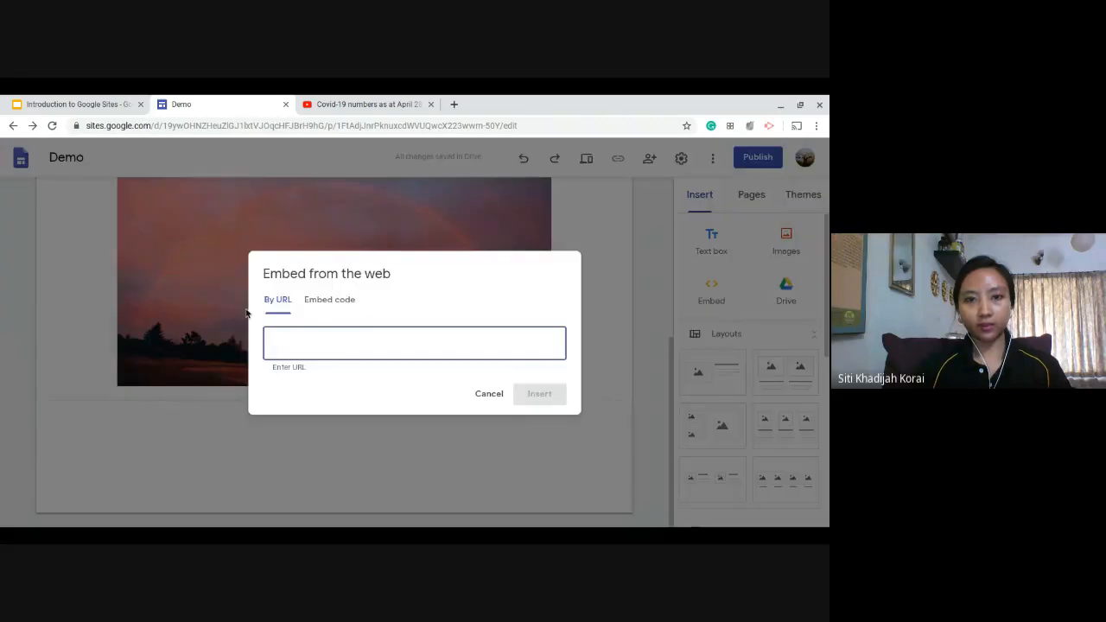
key(ctrl+v)
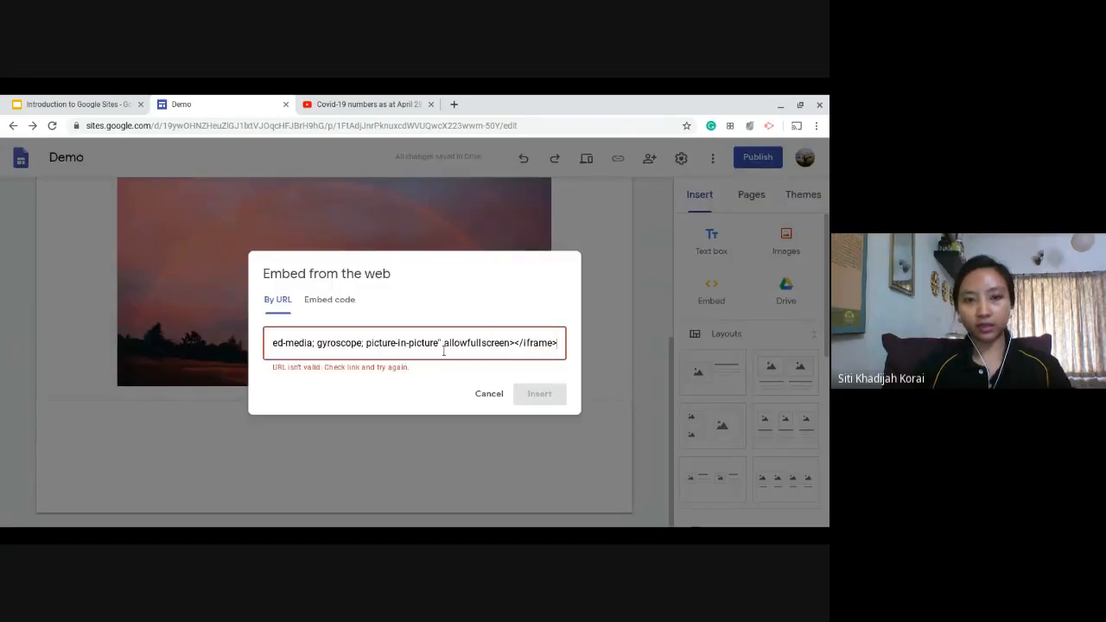
key(ctrl+a)
key(BackSpace)
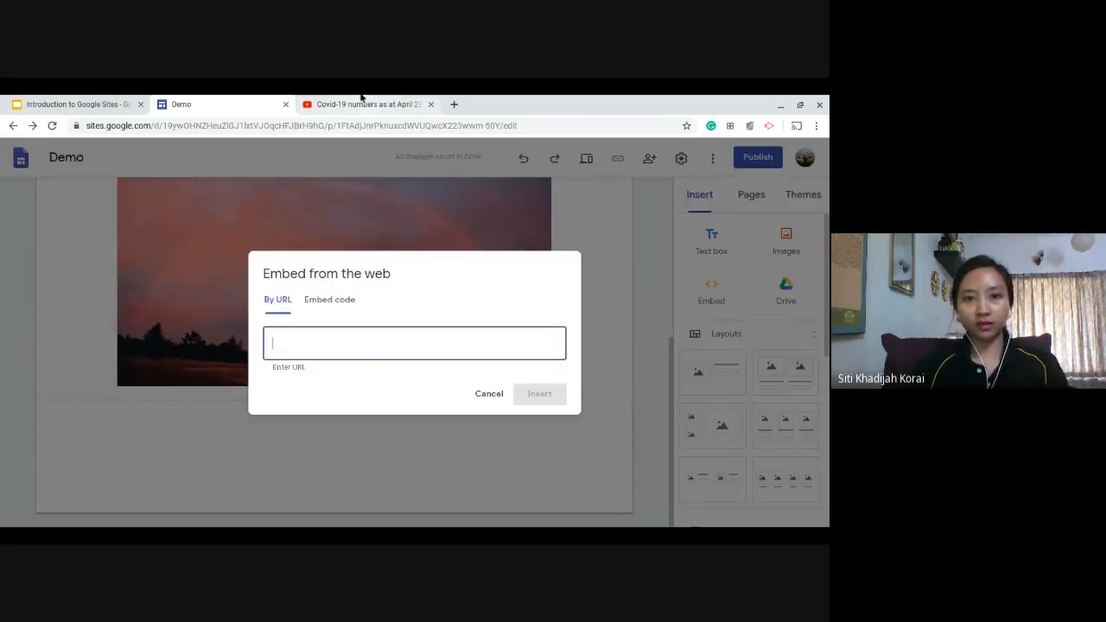
Copy the Covid-19 video's page address from YouTube and embed it on the Demo page by URL.
click(362, 99)
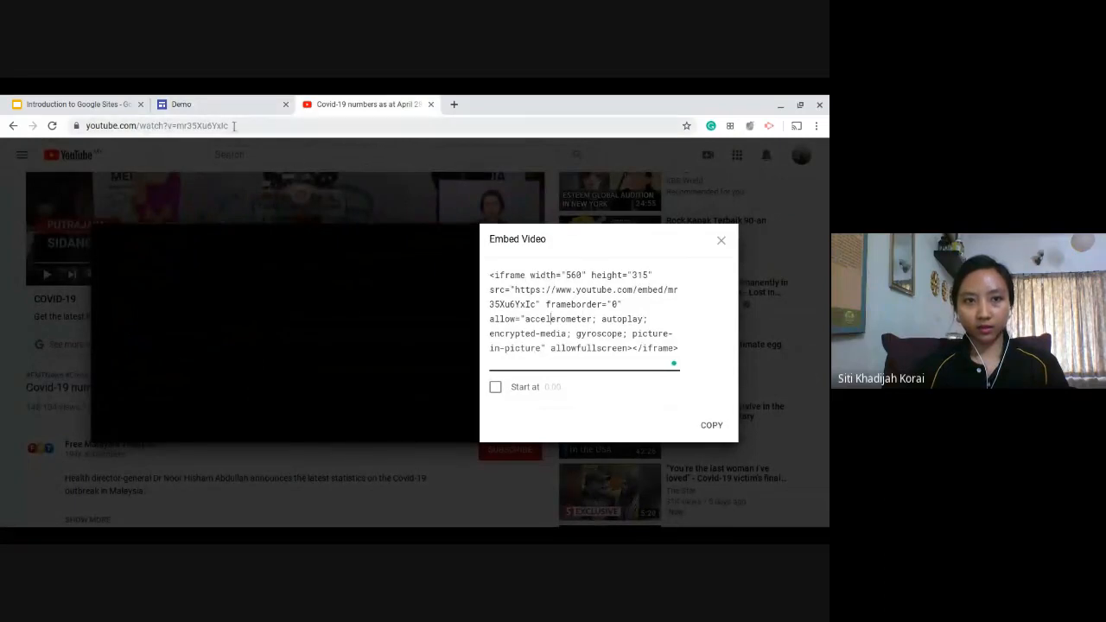
click(286, 126)
click(228, 98)
key(ctrl+v)
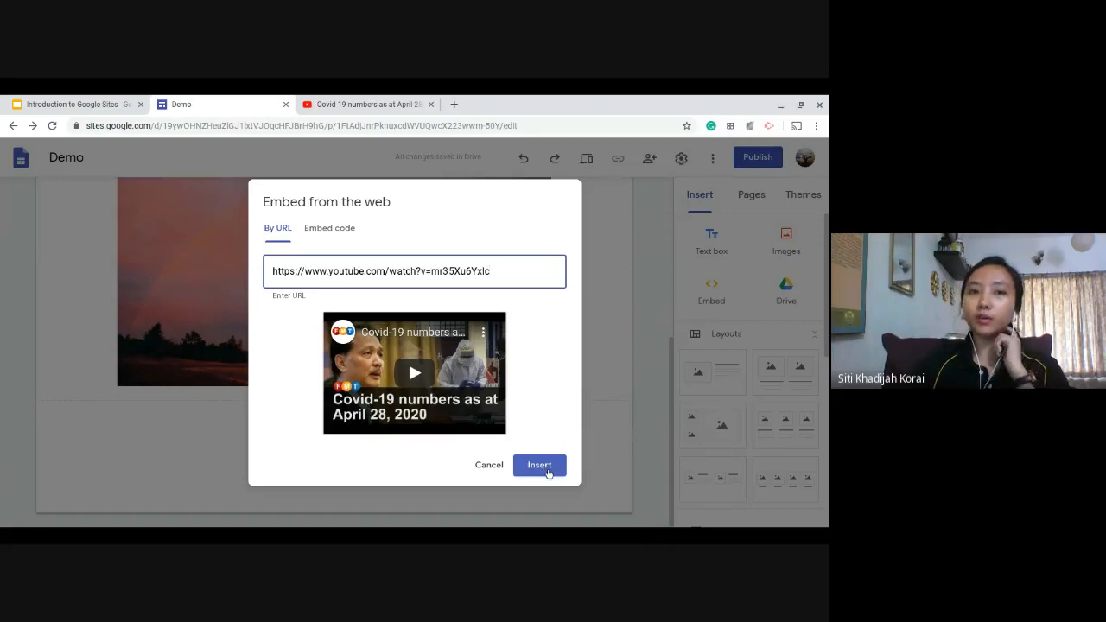
click(547, 473)
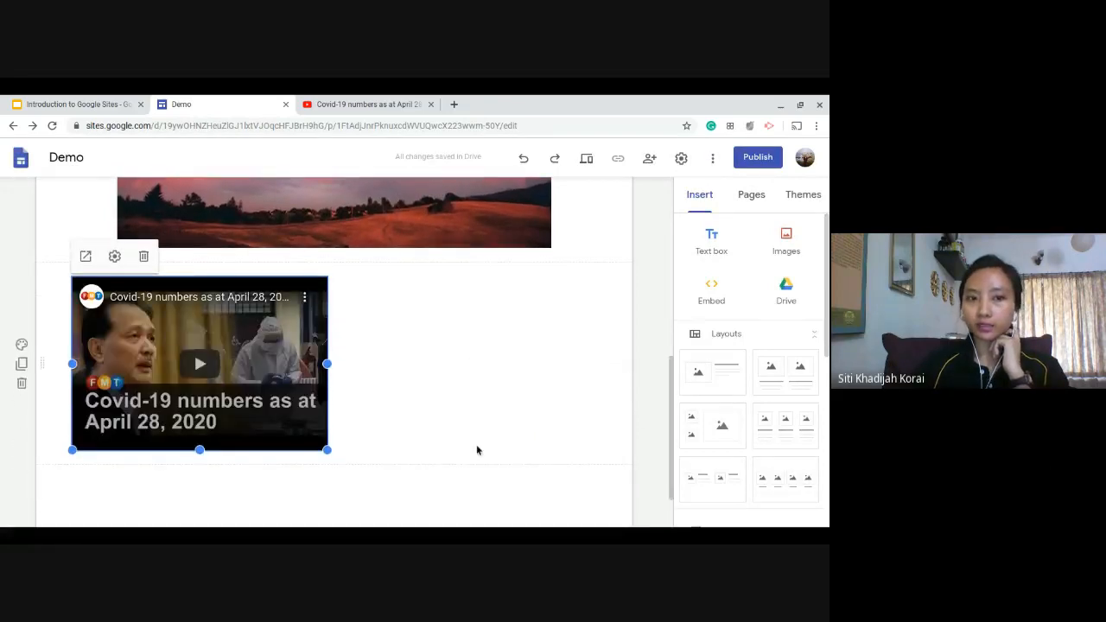
Deselect the embedded video and open the Google Drive file picker for inserting content.
scroll(601, 448, up, 2)
scroll(601, 448, down, 3)
scroll(600, 446, down, 1)
scroll(600, 458, up, 1)
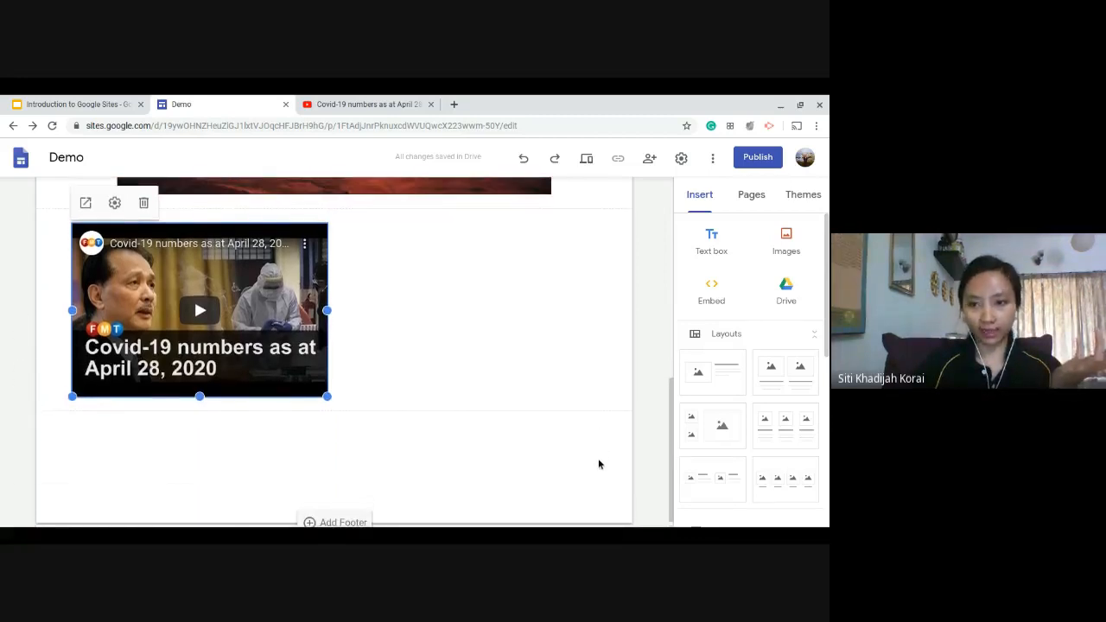
scroll(596, 465, down, 1)
click(570, 474)
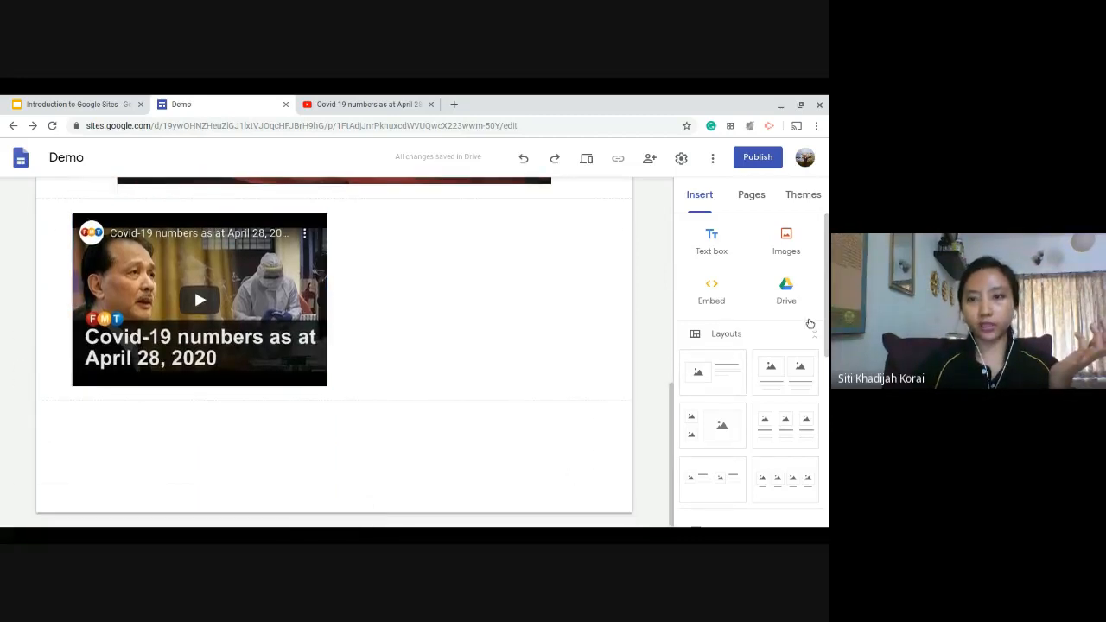
click(786, 292)
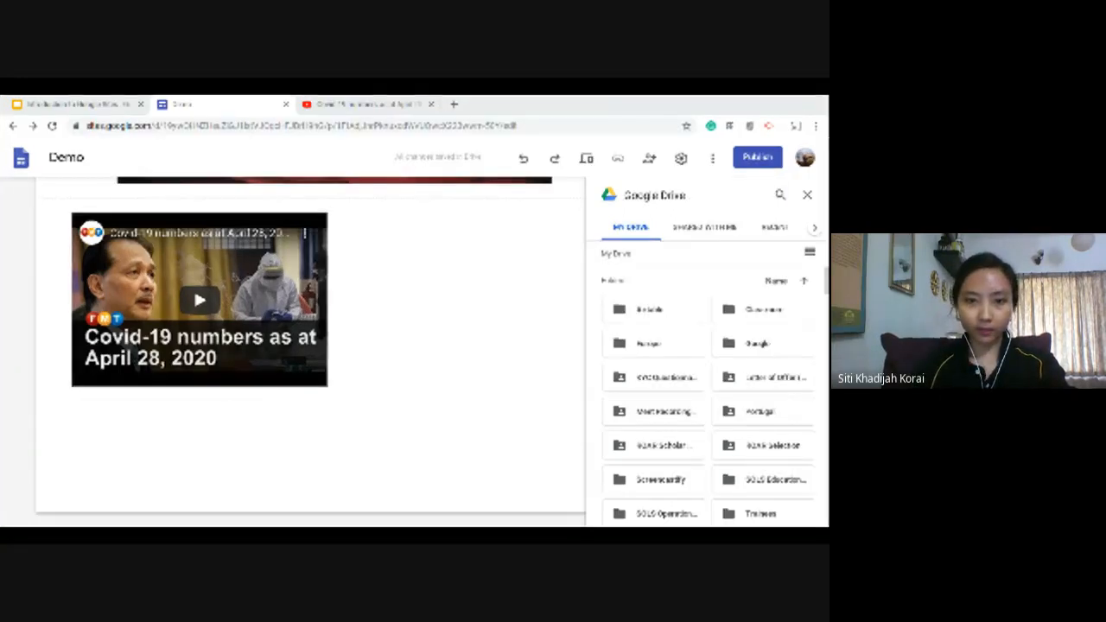
Set the Covid-19 video's embed code on YouTube to start at 1:00.
click(346, 103)
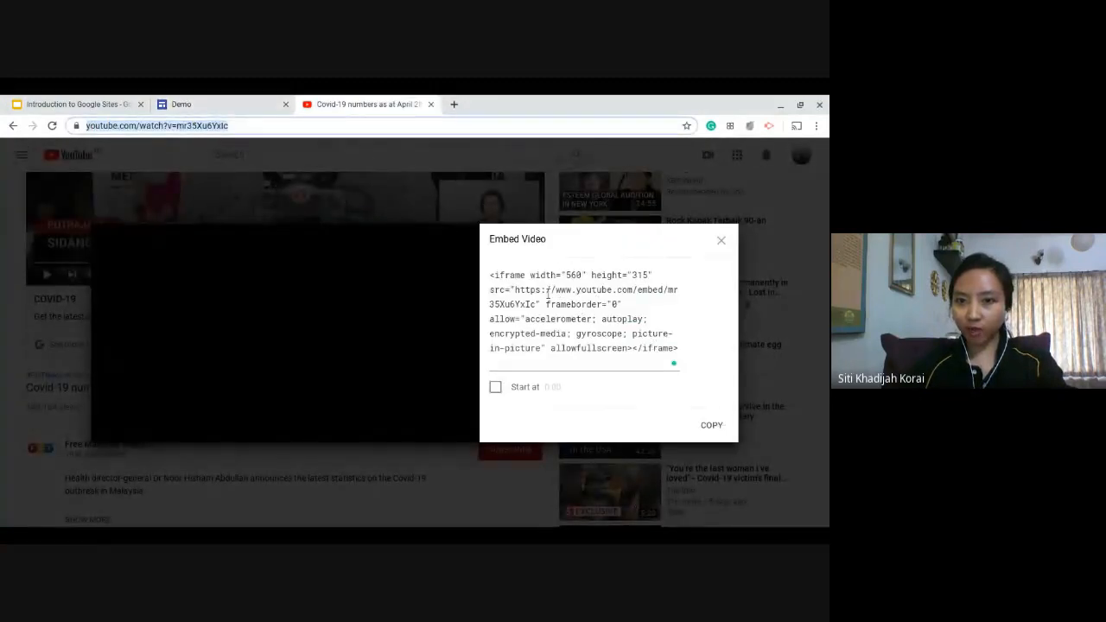
click(496, 387)
click(548, 388)
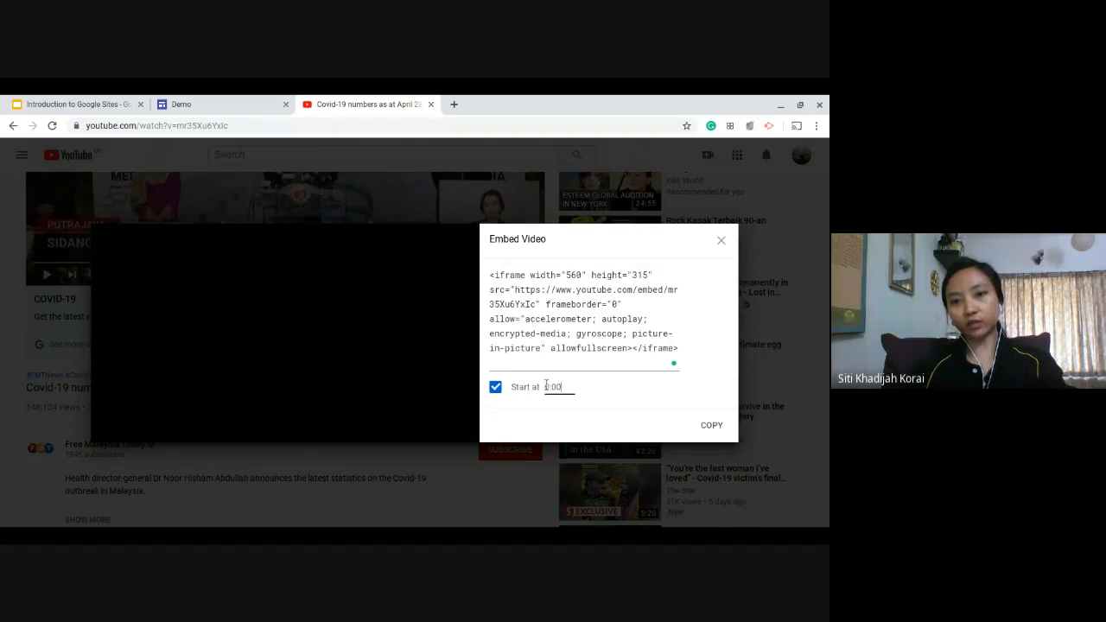
key(BackSpace)
text(1)
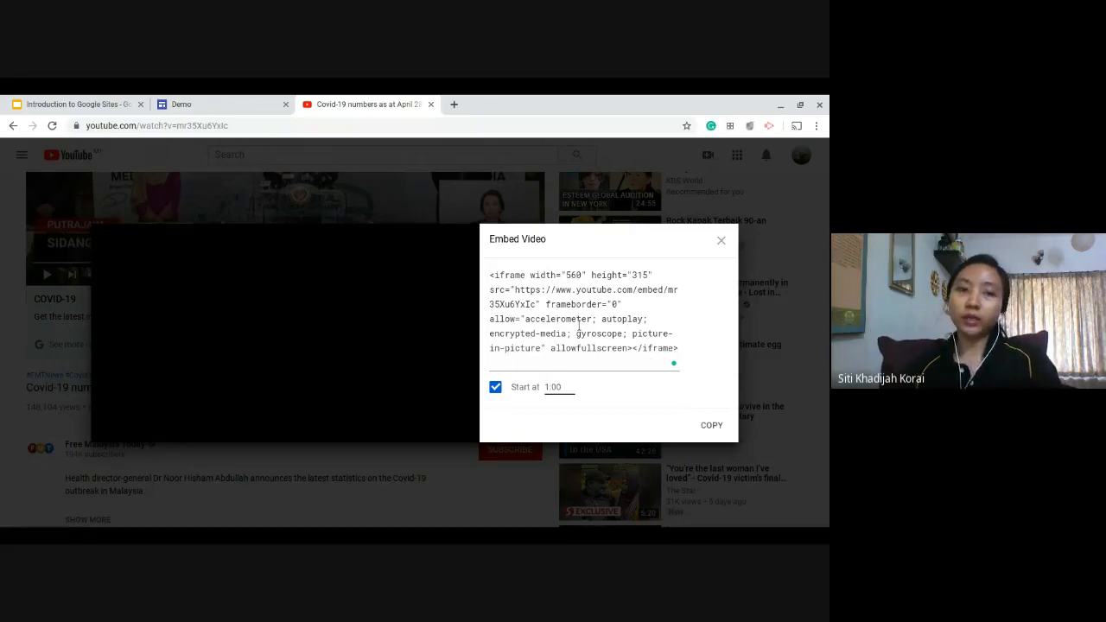
Select the embedded video on the Demo page, and examine the width and height settings in YouTube's iframe code.
click(241, 102)
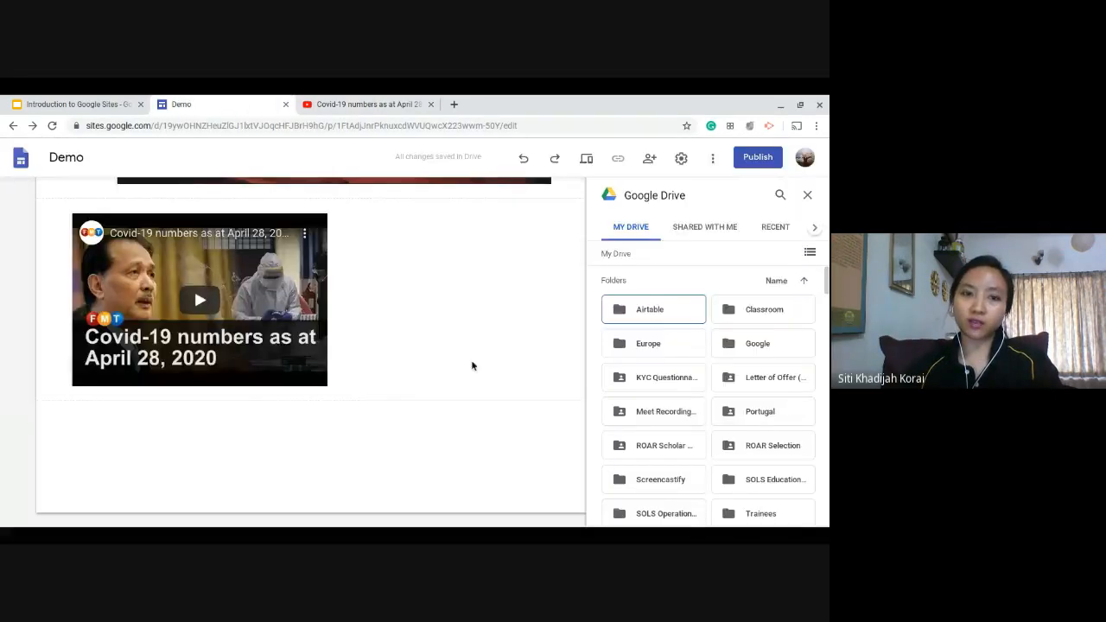
click(322, 377)
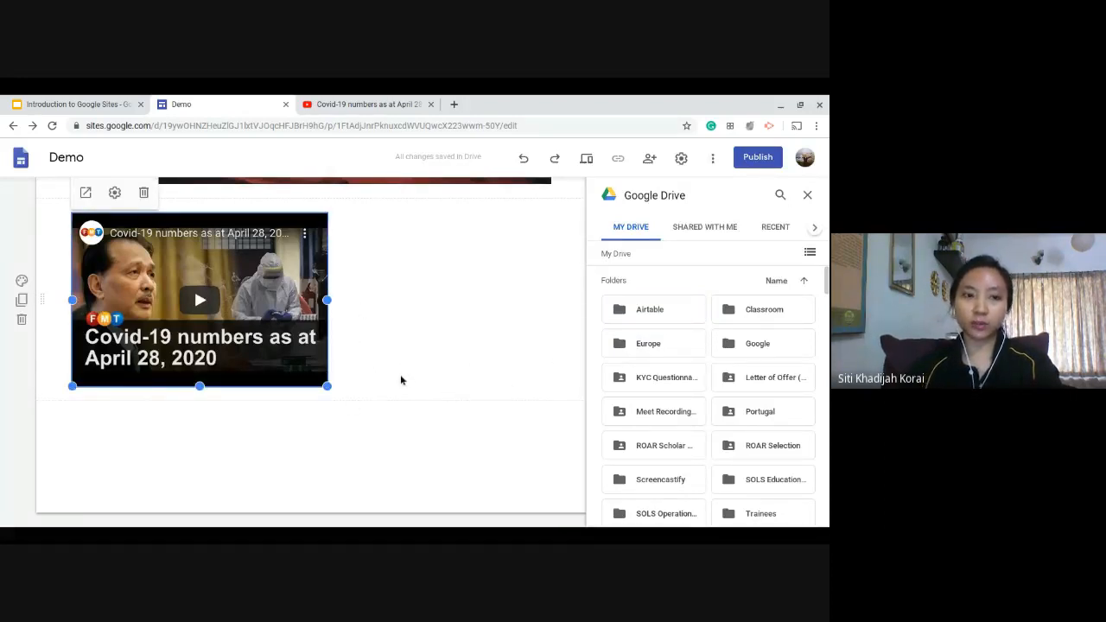
click(383, 105)
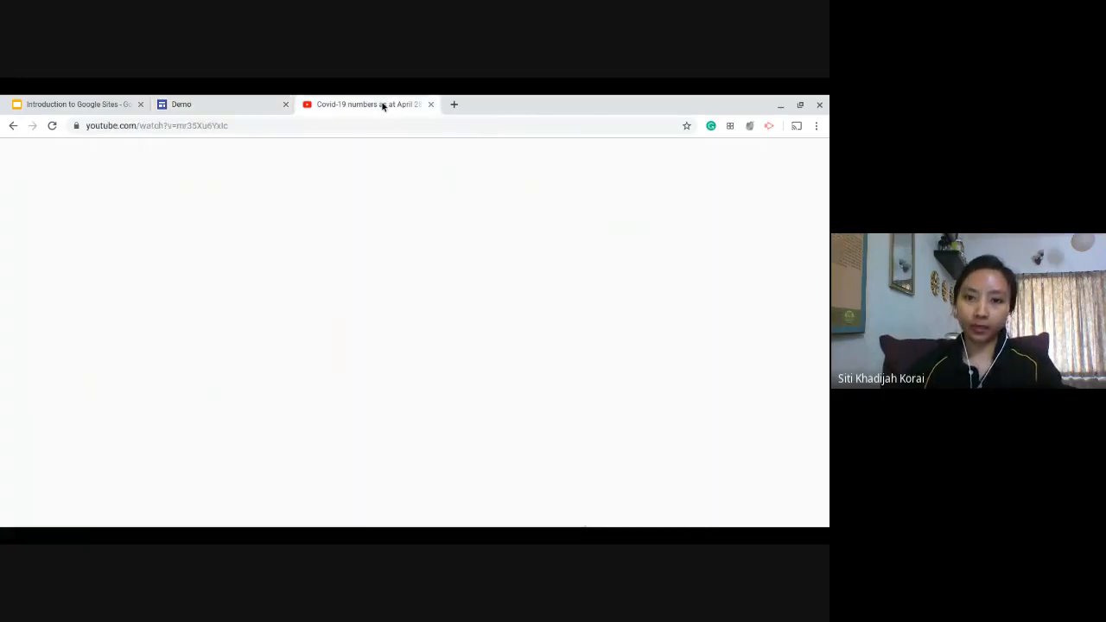
click(592, 287)
key(ctrl+a)
click(652, 274)
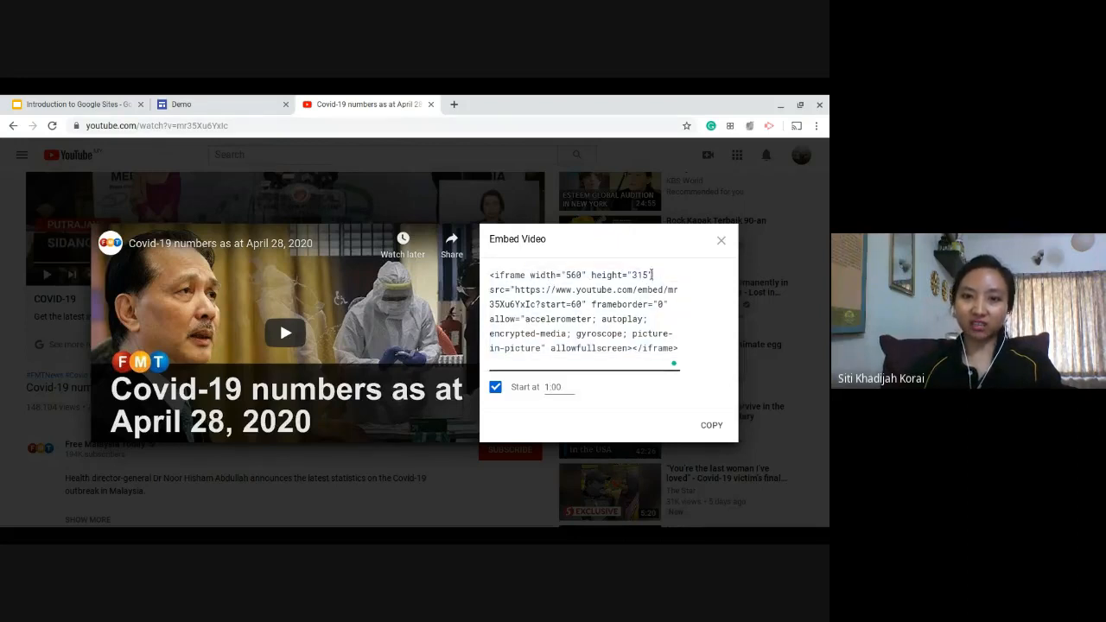
drag(652, 274, 490, 275)
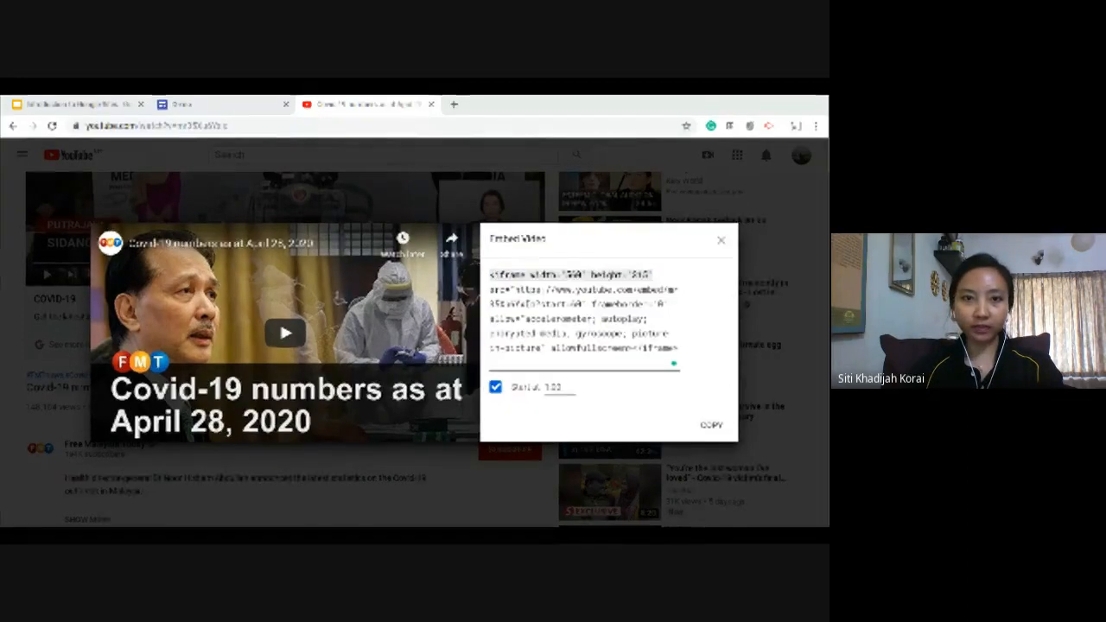
Close and reopen the video's embed options from its sharing dialog and copy the iframe code again.
click(722, 240)
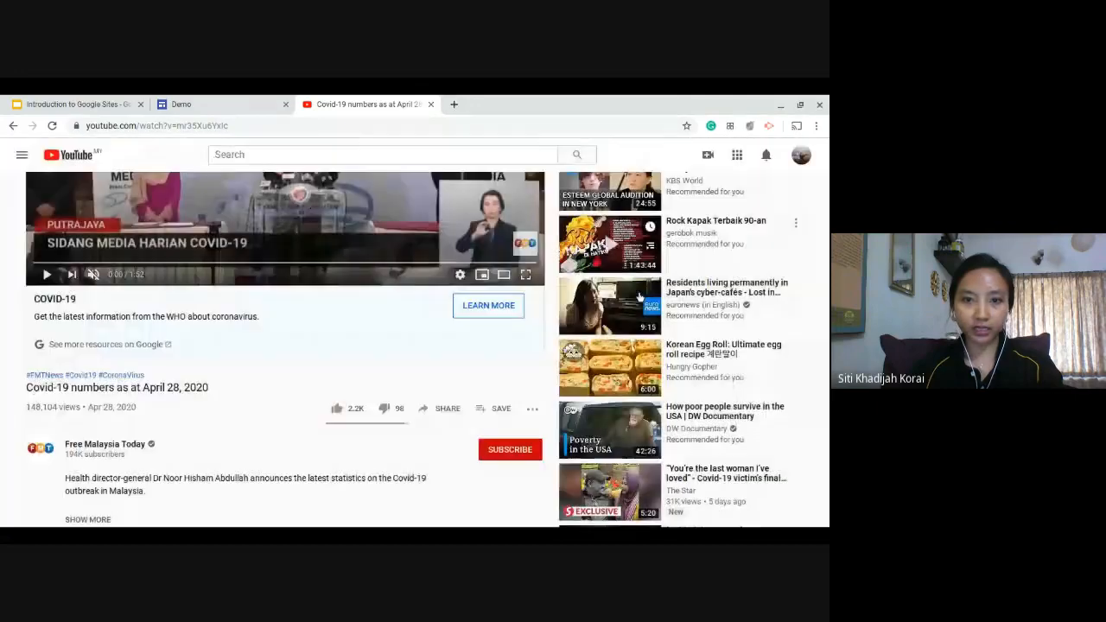
click(448, 410)
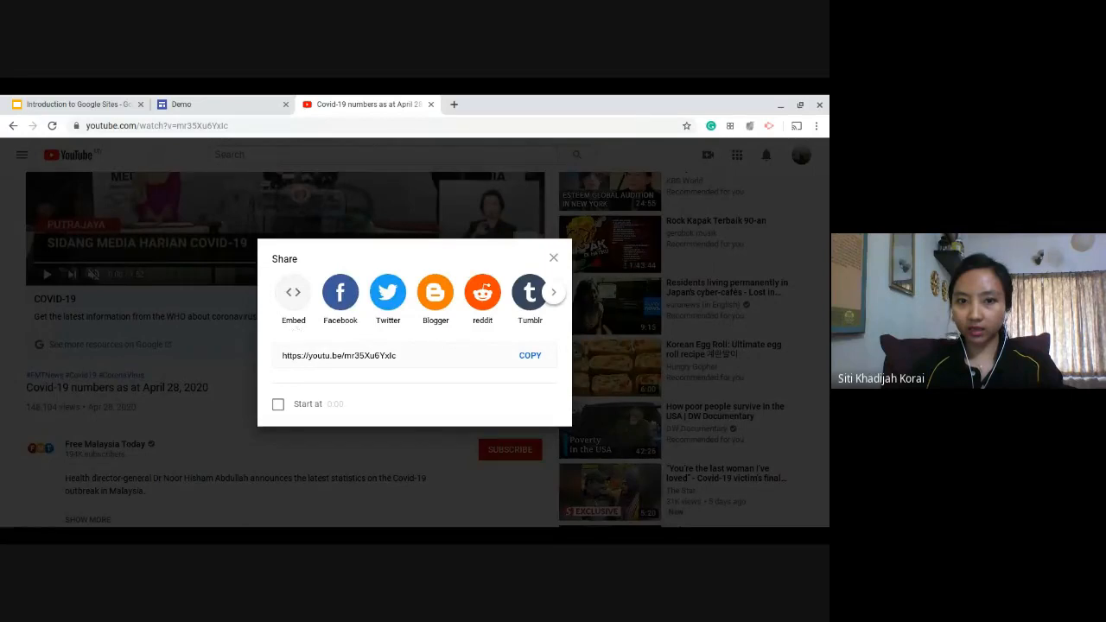
click(293, 298)
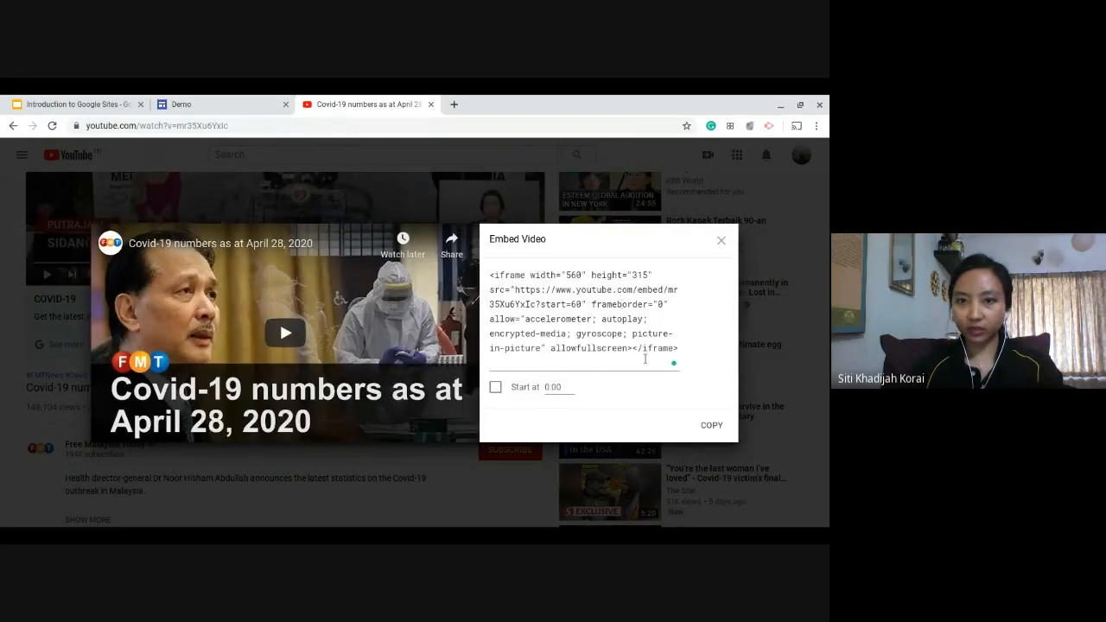
click(714, 426)
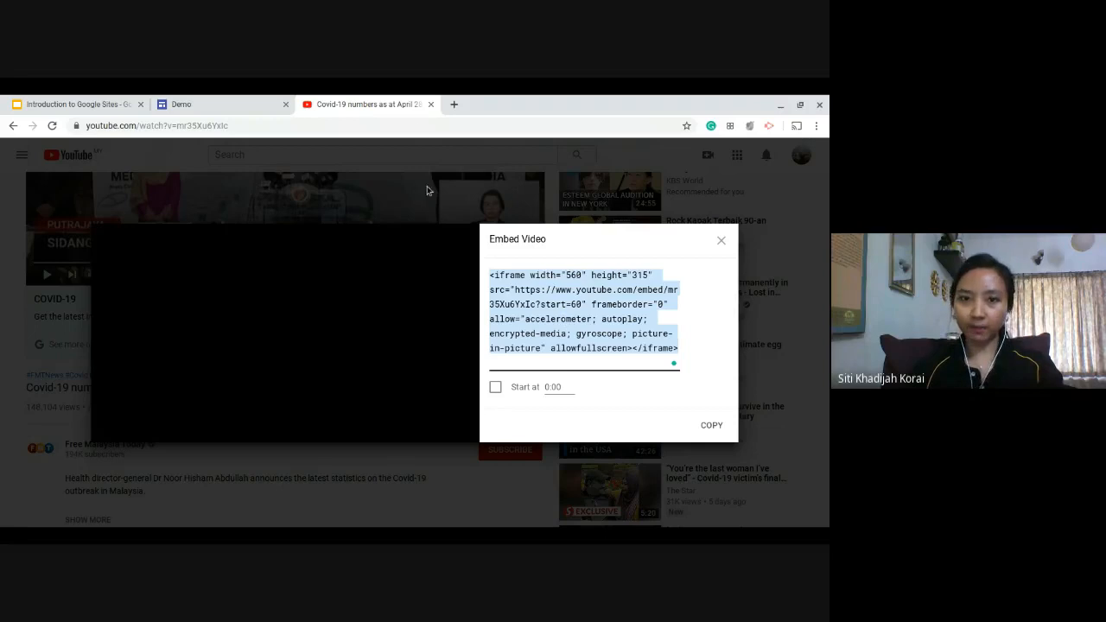
Return to the Demo site and search its Google Drive file picker for "google sites".
click(254, 102)
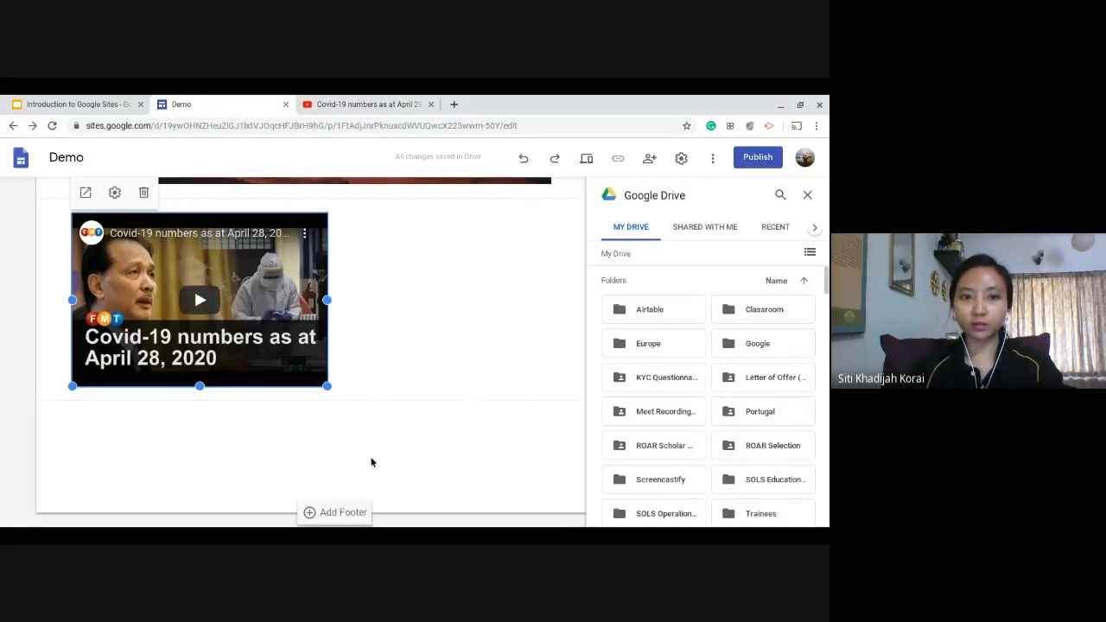
scroll(756, 363, down, 5)
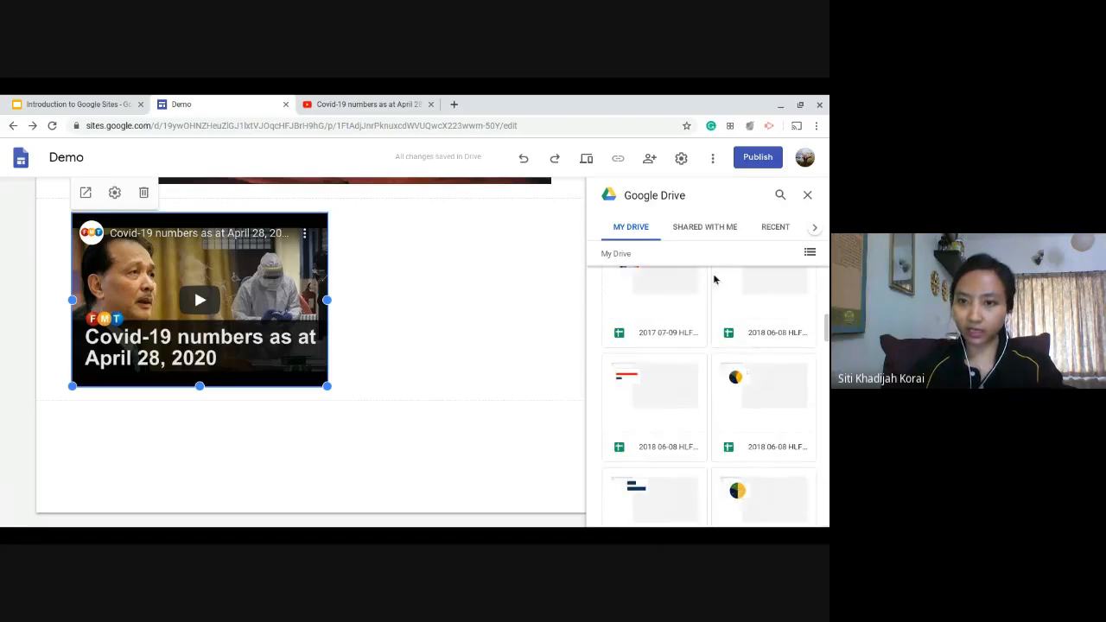
scroll(711, 270, up, 5)
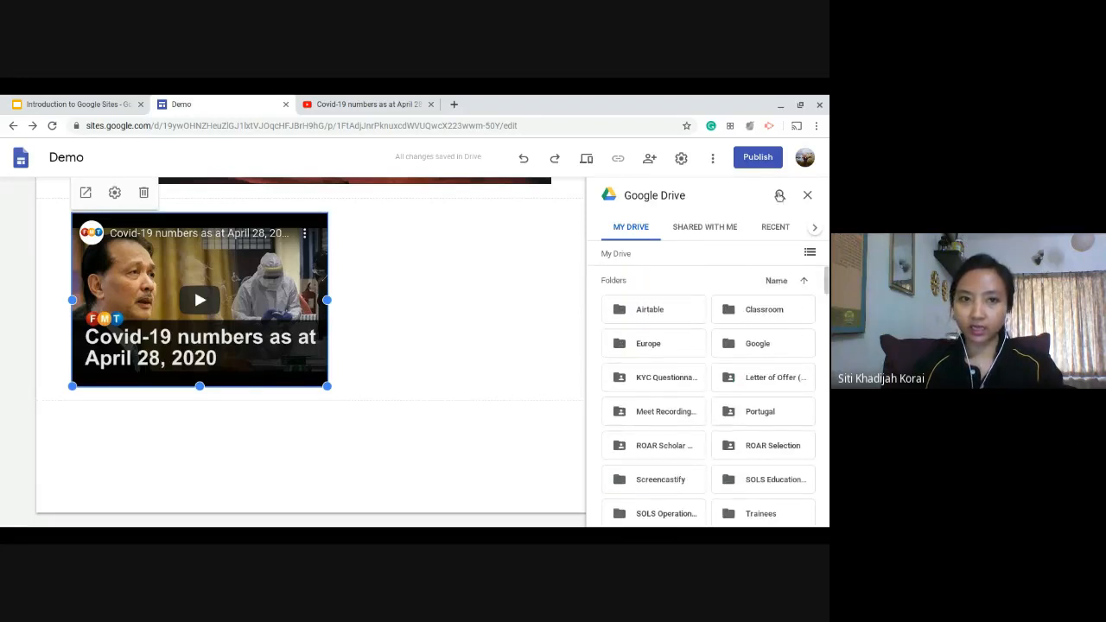
click(781, 194)
click(706, 196)
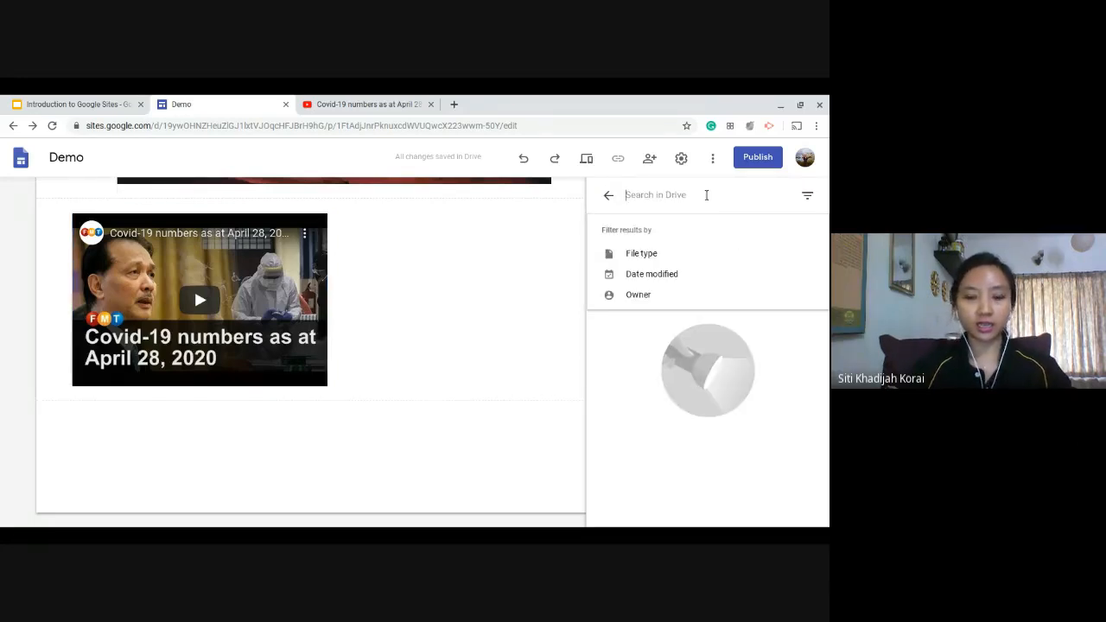
text(google sites)
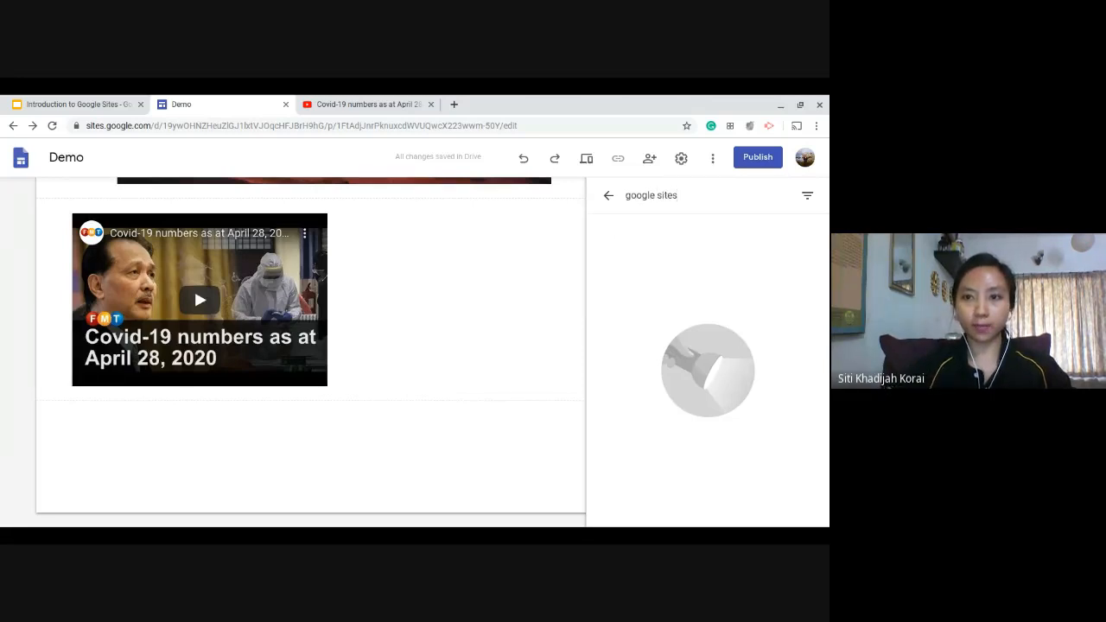
key(Return)
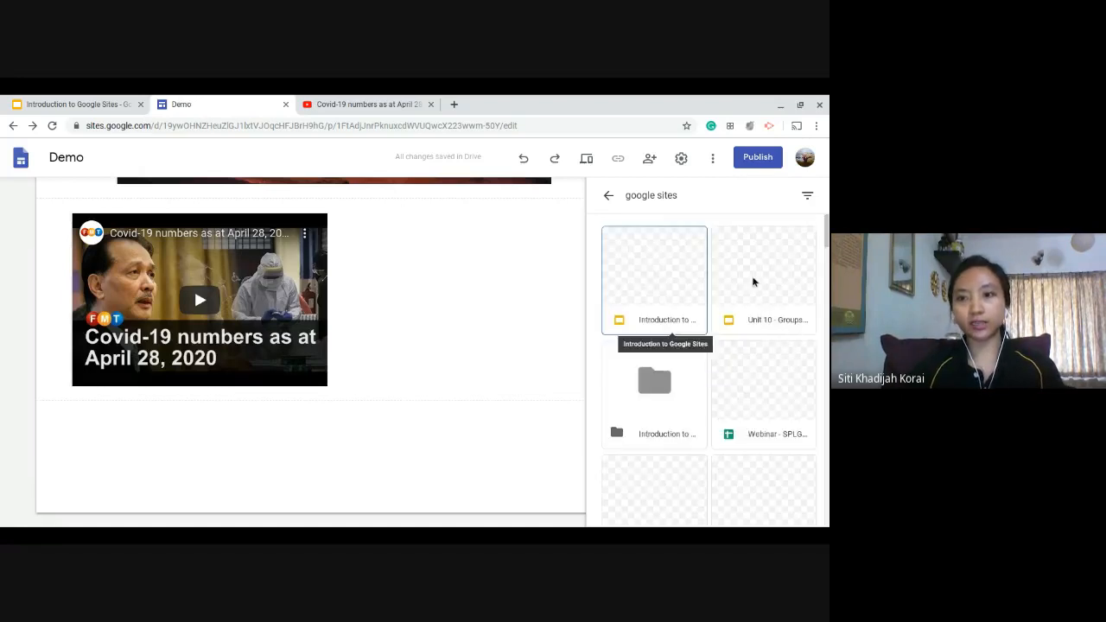
Insert the "Introduction to Google Sites" presentation below the Covid-19 video and enlarge its frame.
click(657, 294)
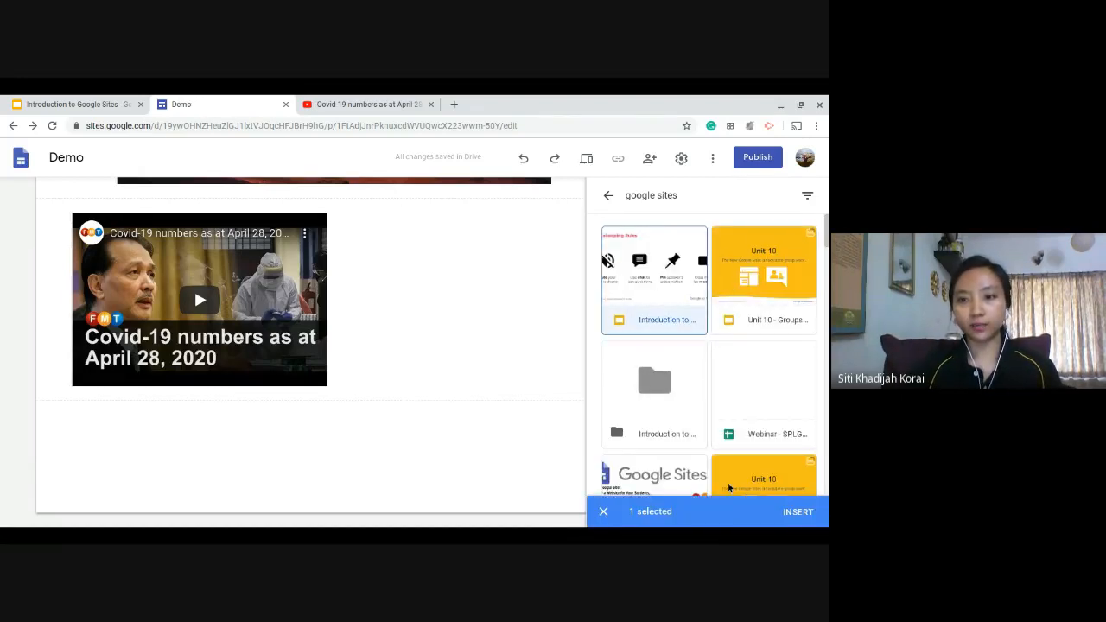
click(798, 512)
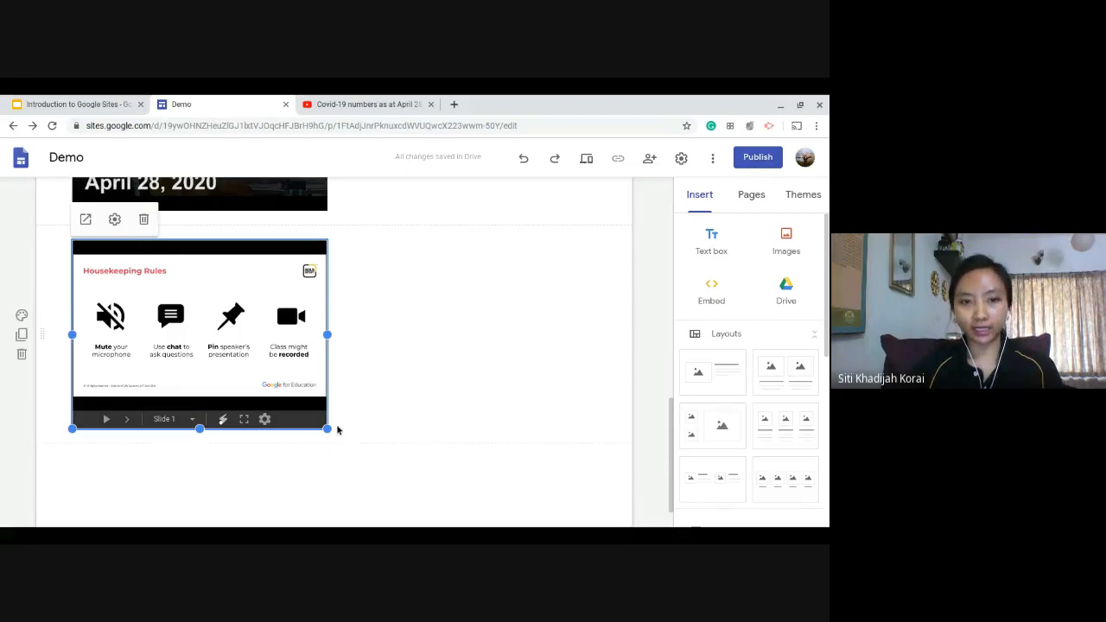
drag(328, 430, 378, 468)
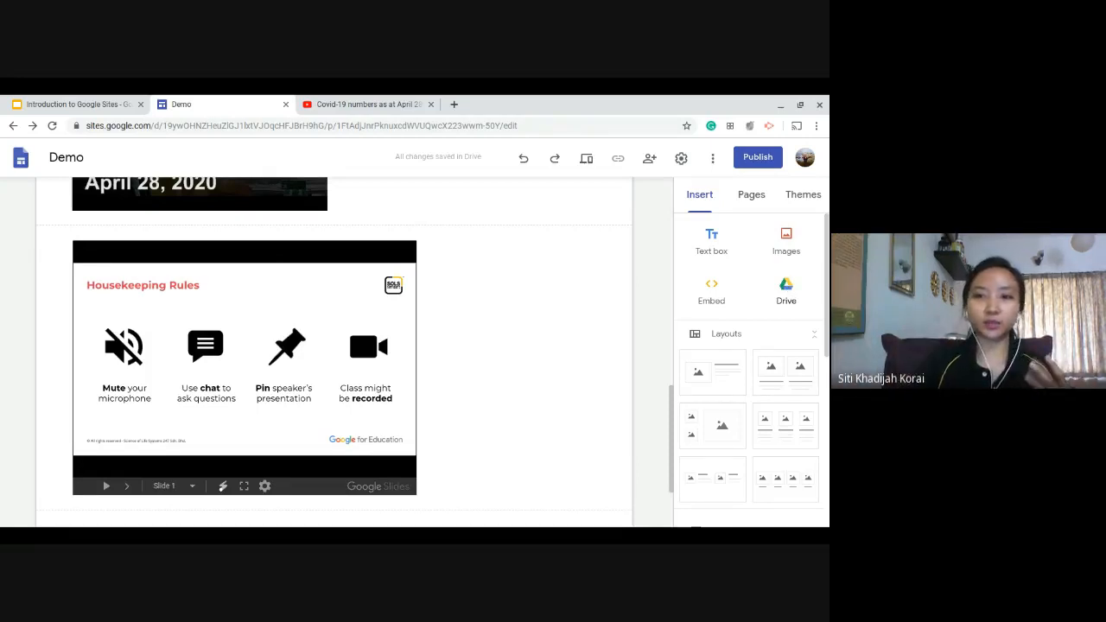
Add the layout with two small stacked placeholders beside a large one, and move it directly below the "Hi, thank you" text.
scroll(596, 398, down, 2)
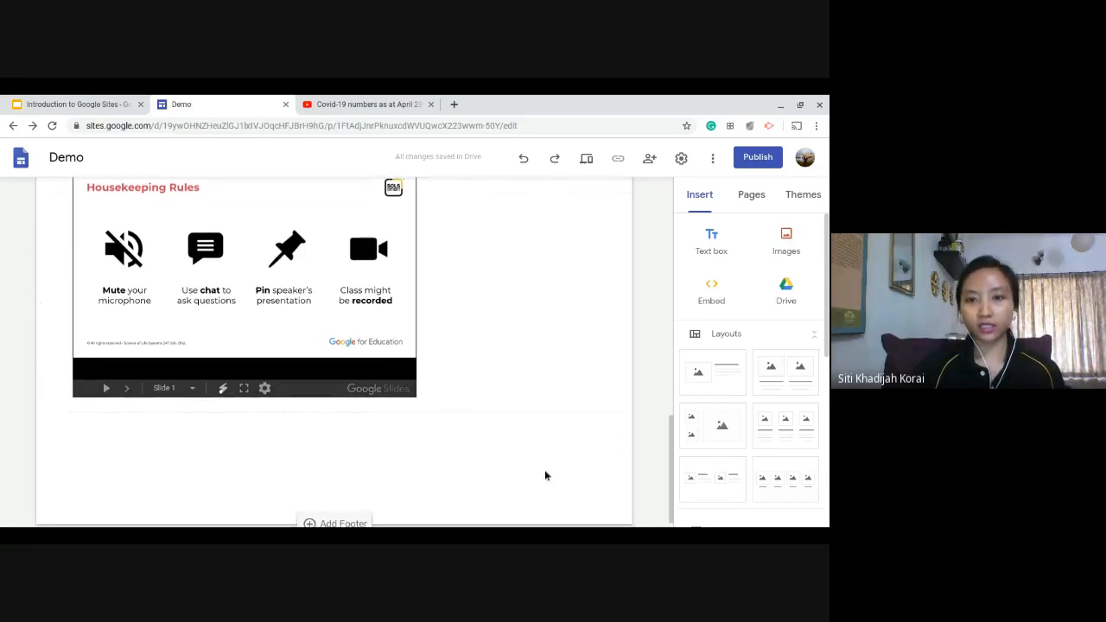
scroll(787, 415, down, 3)
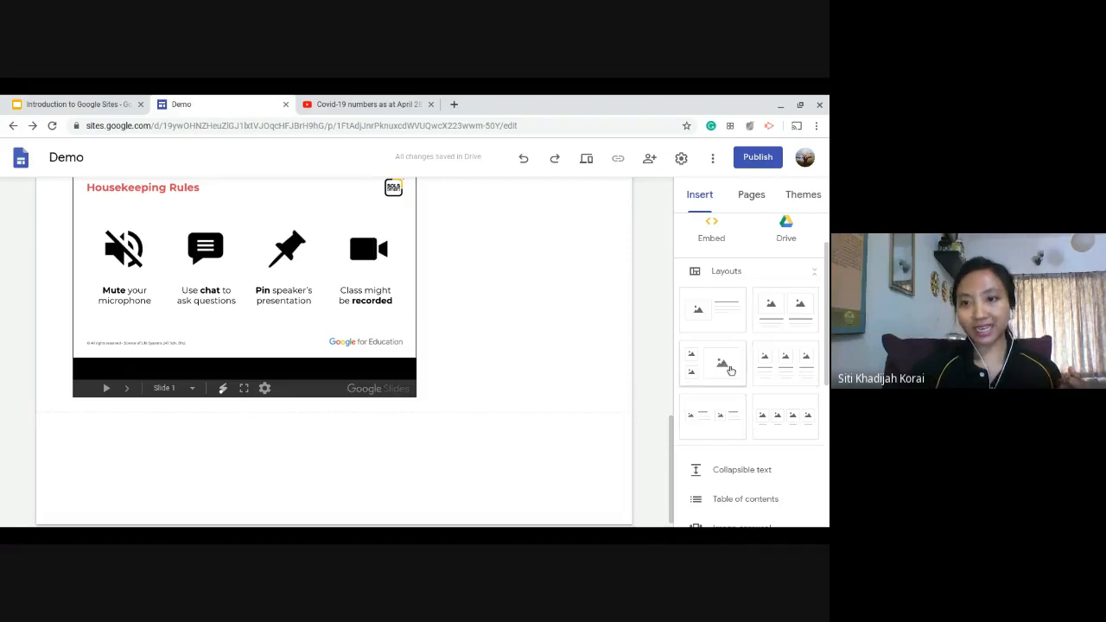
click(731, 370)
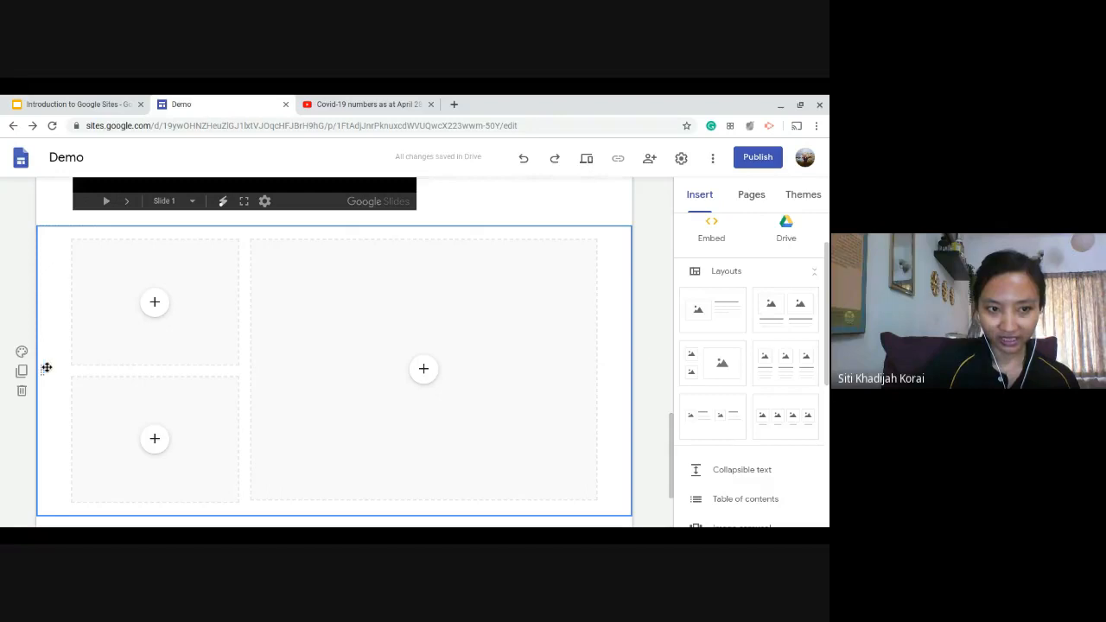
drag(40, 369, 87, 363)
scroll(263, 294, down, 2)
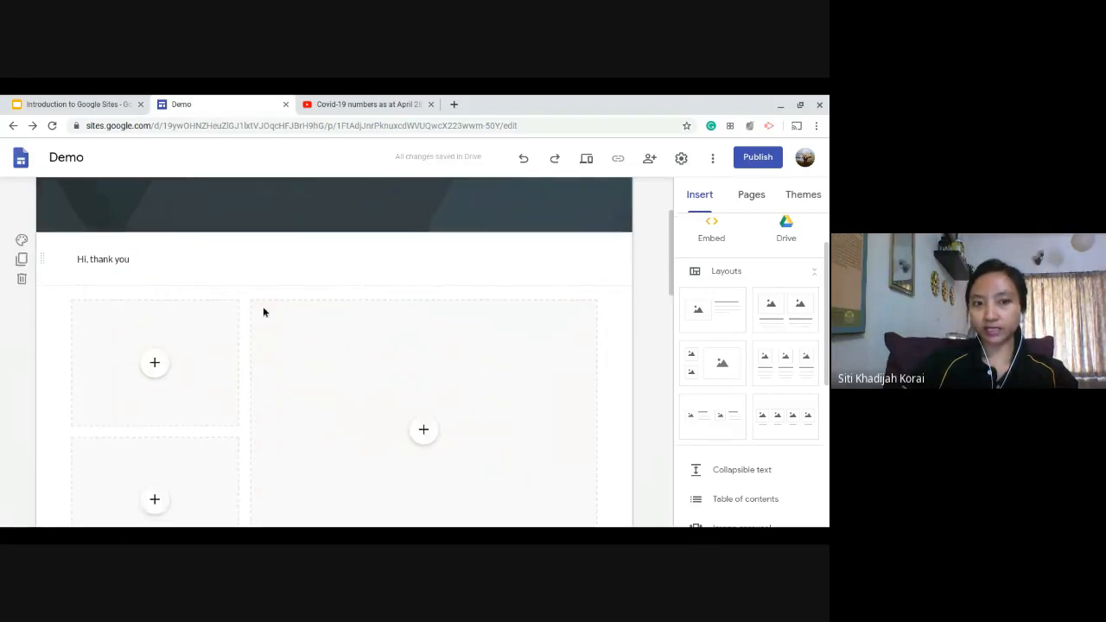
scroll(264, 312, down, 2)
scroll(64, 316, up, 2)
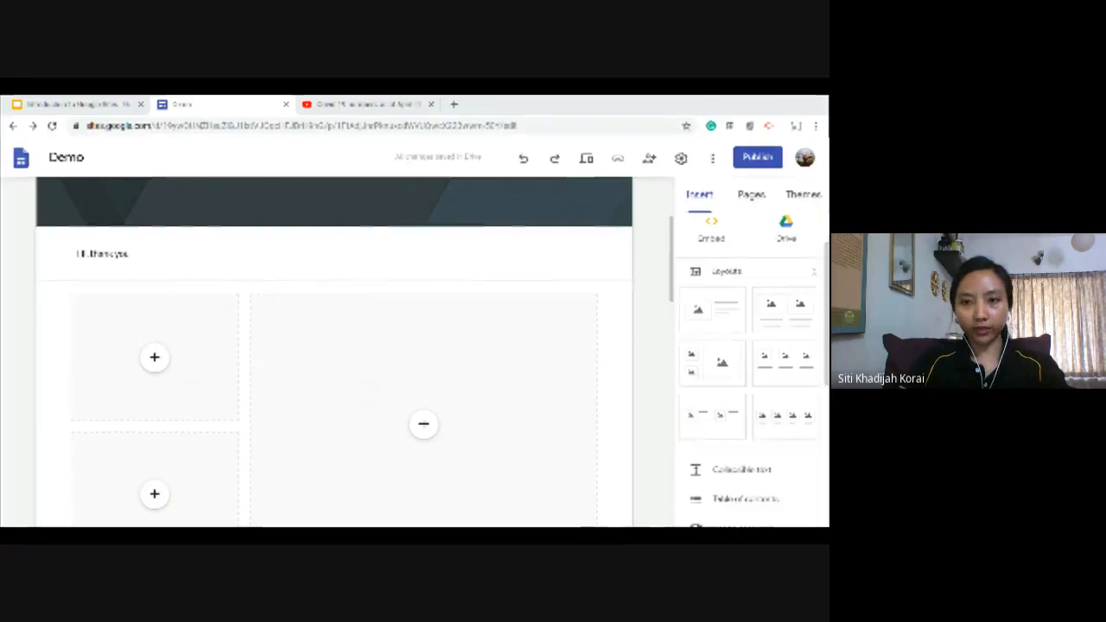
scroll(259, 285, down, 2)
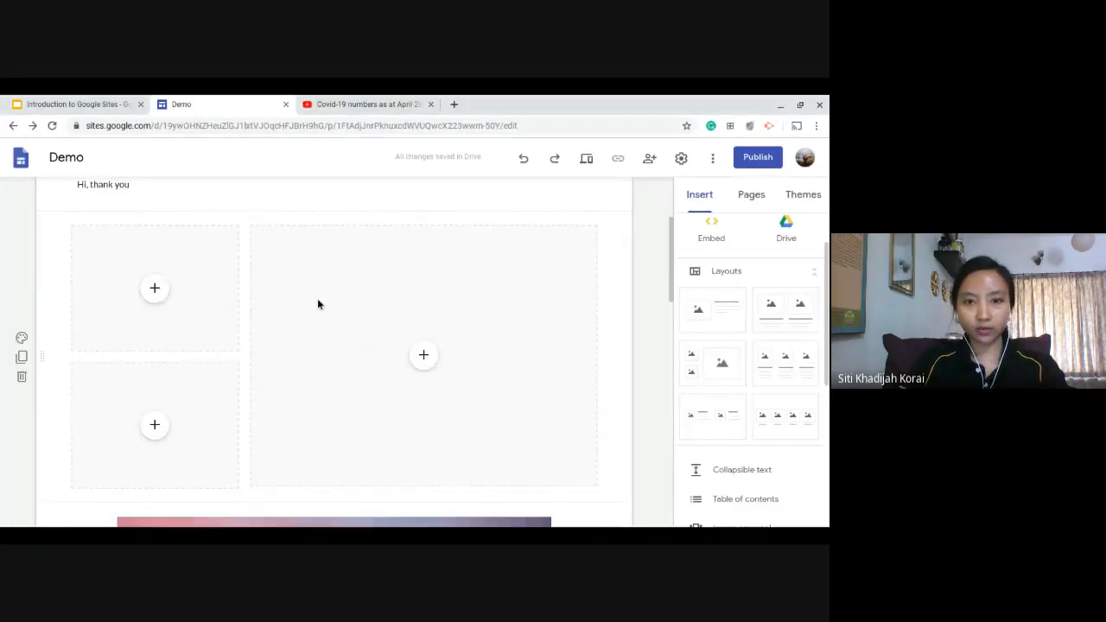
Fill the upper small placeholder with the hand-painted rainbow image from a Google image search for "rainbow".
click(154, 290)
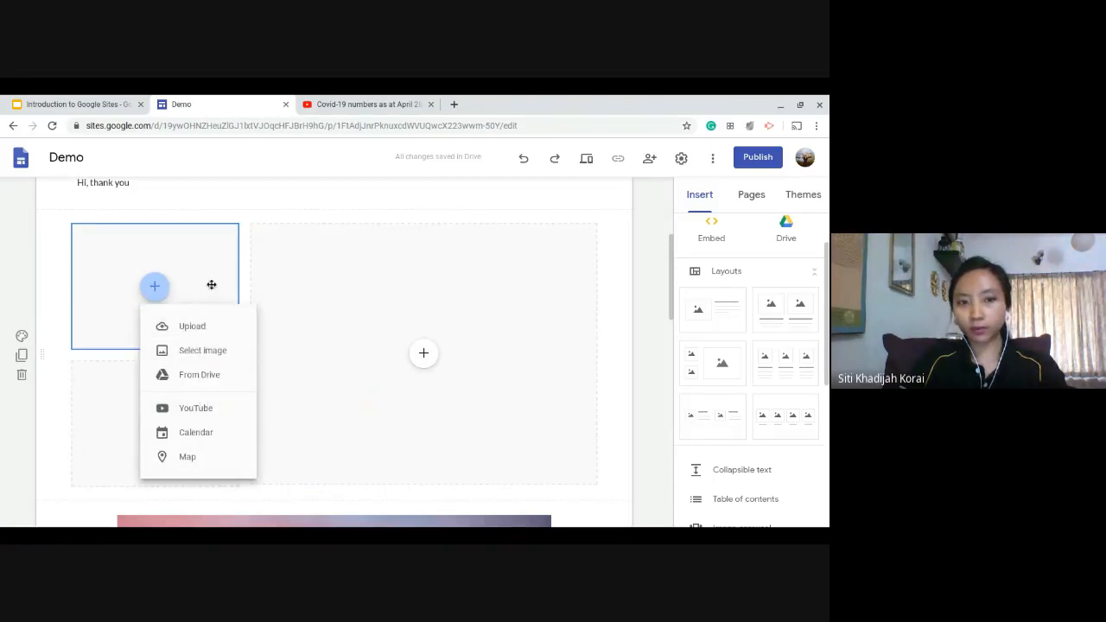
click(242, 359)
click(284, 228)
text(rainbow)
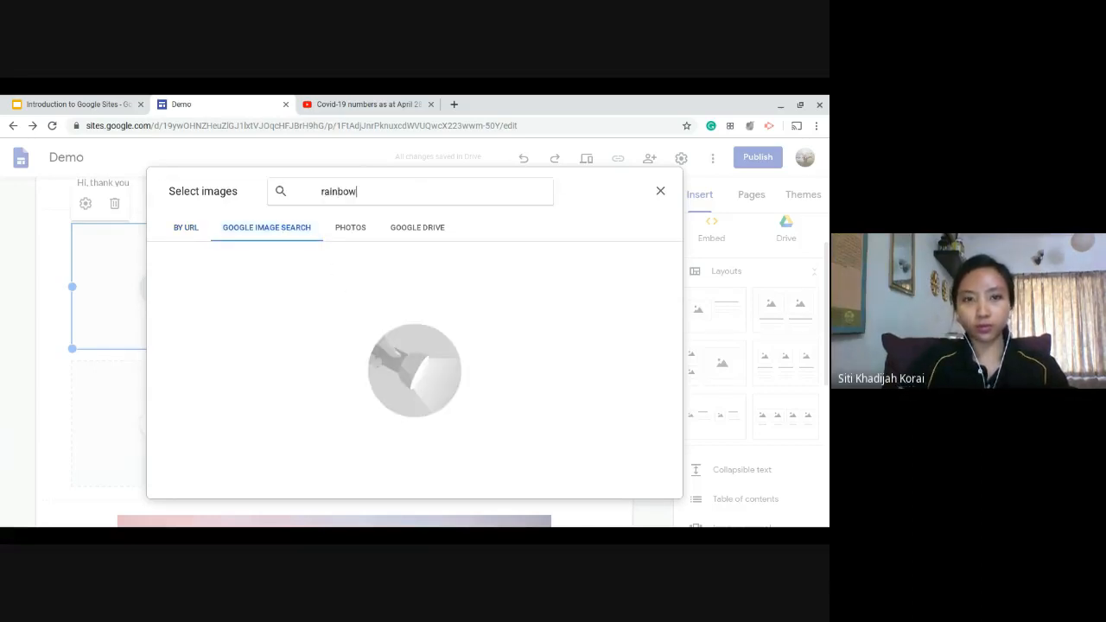
key(Return)
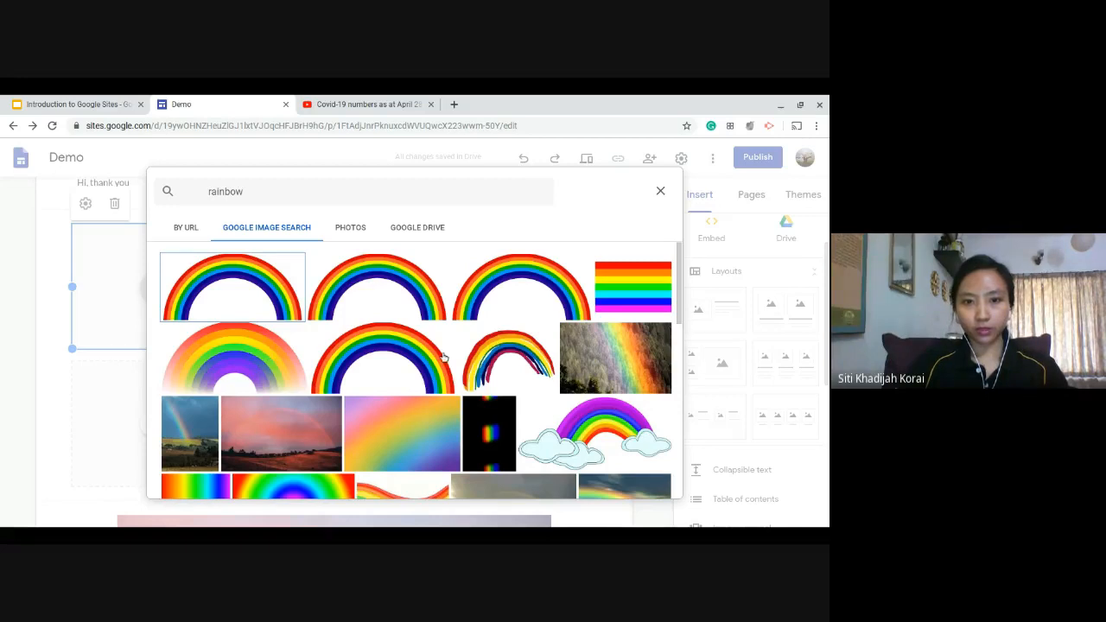
click(529, 368)
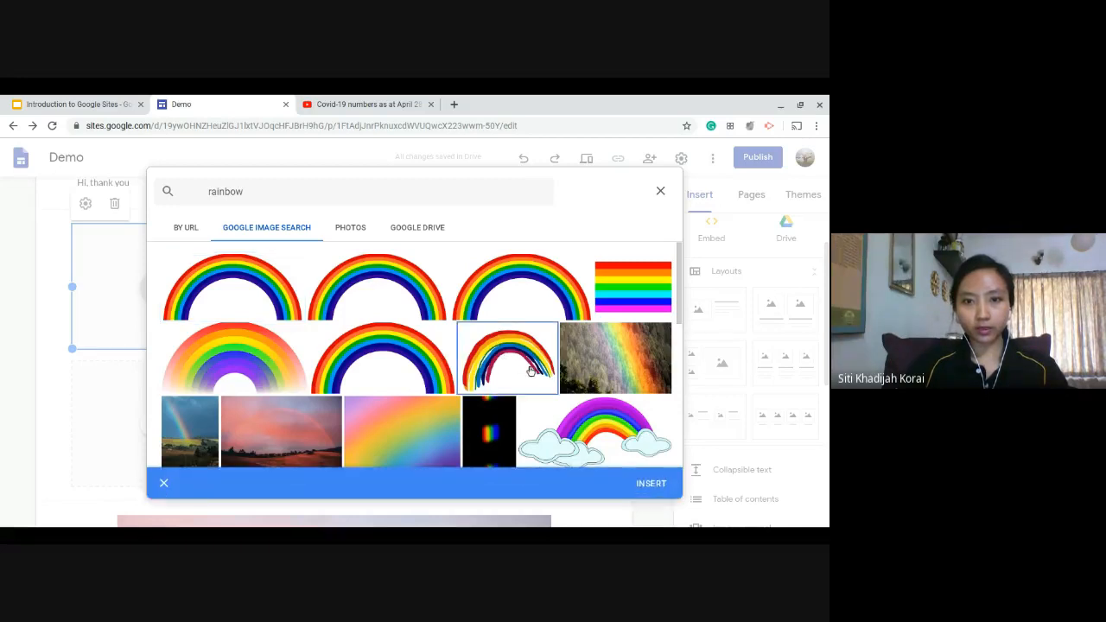
click(644, 485)
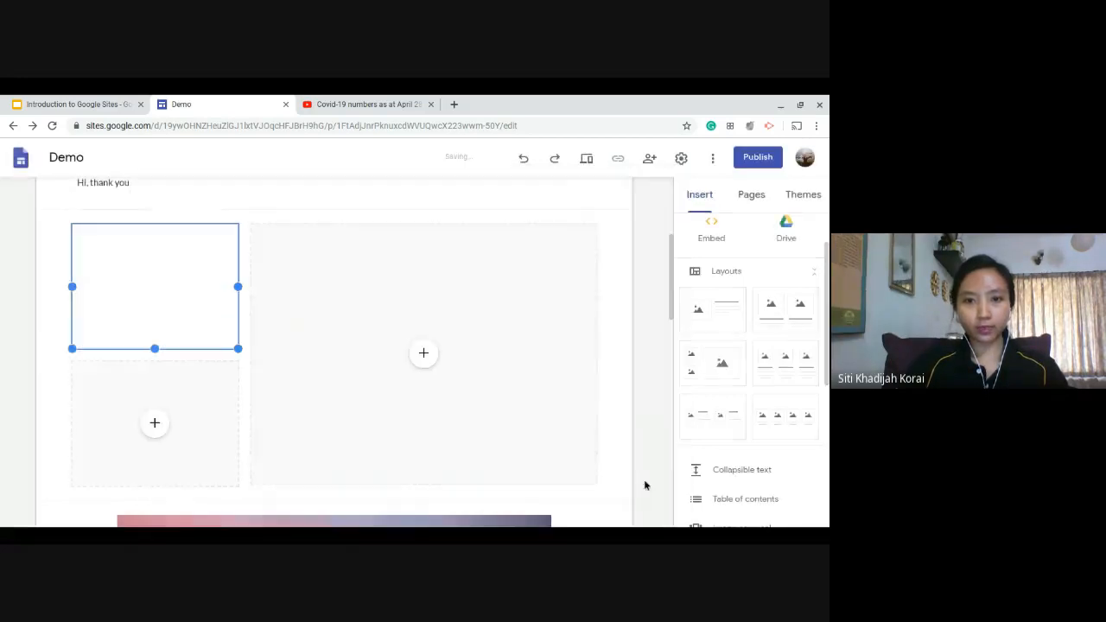
Fill the lower small placeholder with the rainbow-and-clouds picture from a "rainbow" image search, and adjust its width against the large placeholder.
click(153, 424)
click(217, 390)
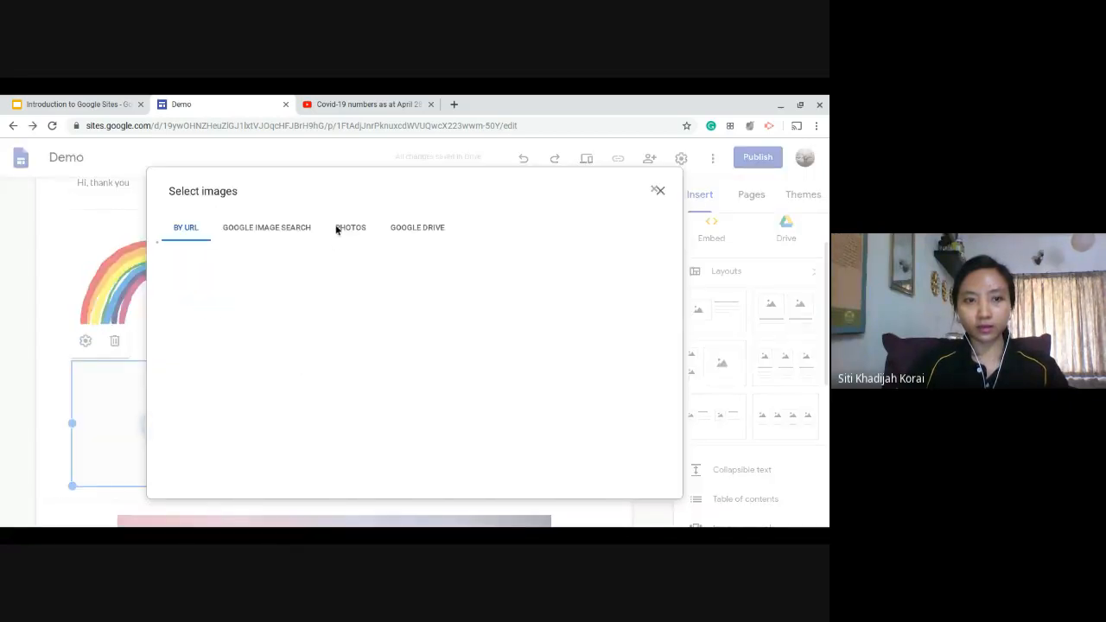
click(258, 227)
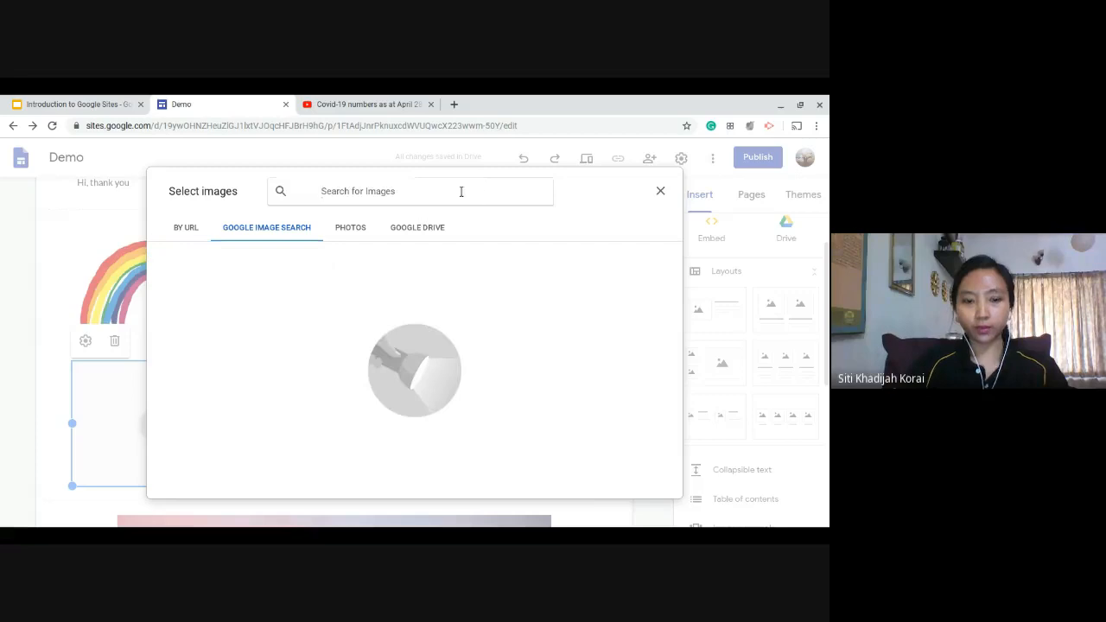
text(rainbow)
key(Return)
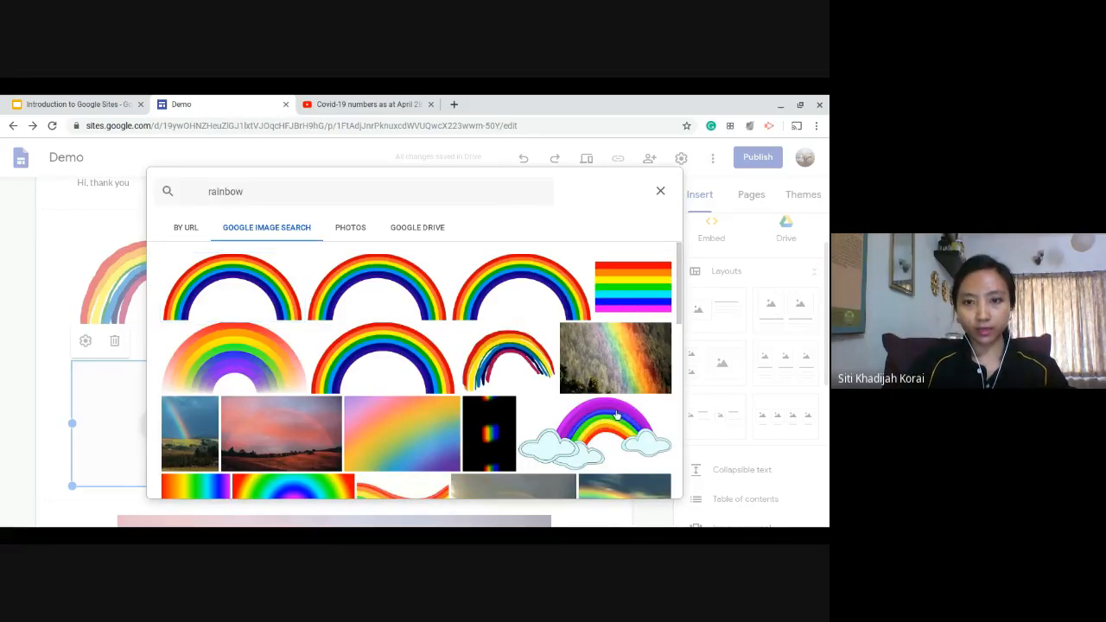
click(609, 433)
click(663, 489)
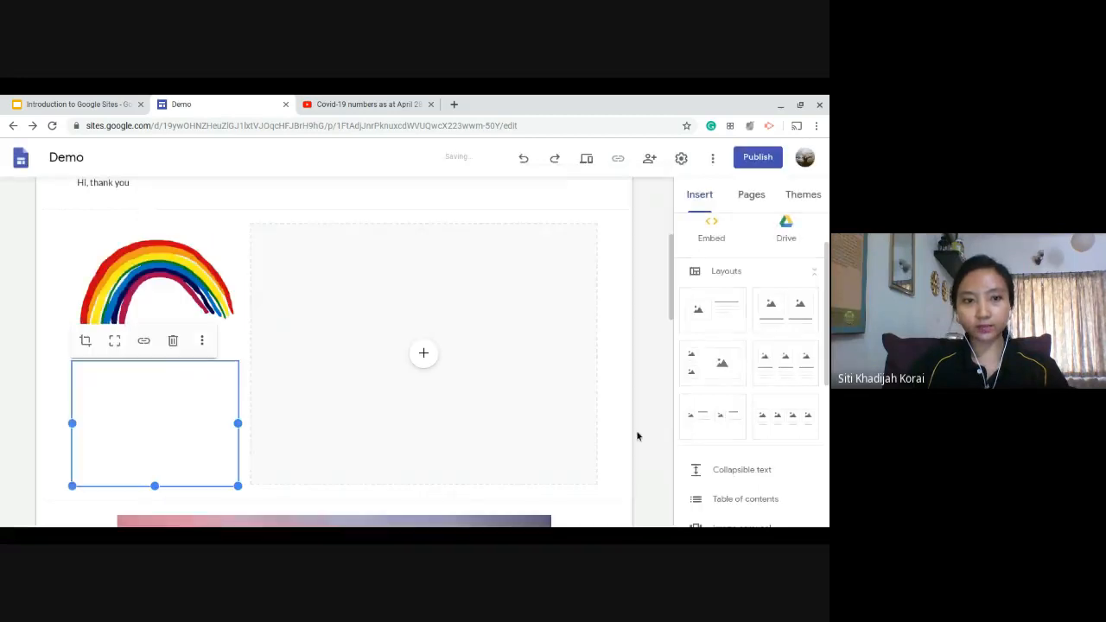
mouse_move(237, 428)
mouse_down()
mouse_move(276, 425)
mouse_move(278, 456)
mouse_move(254, 436)
mouse_up()
Fill the large placeholder with the rainbow-coloured check mark image from a Google image search for "rainbow".
click(446, 337)
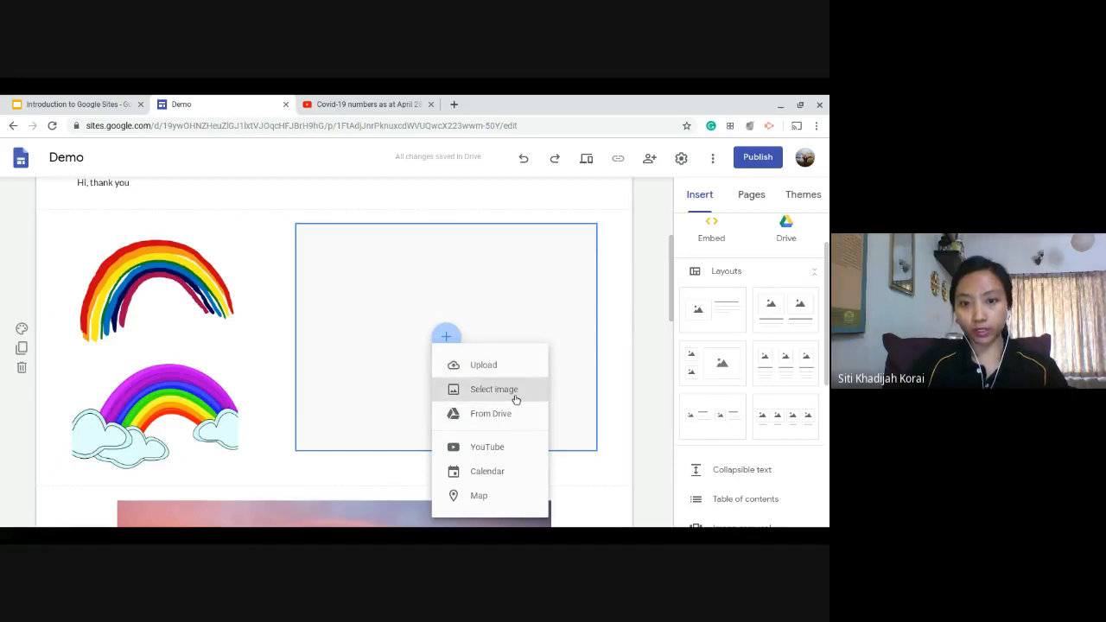
click(494, 389)
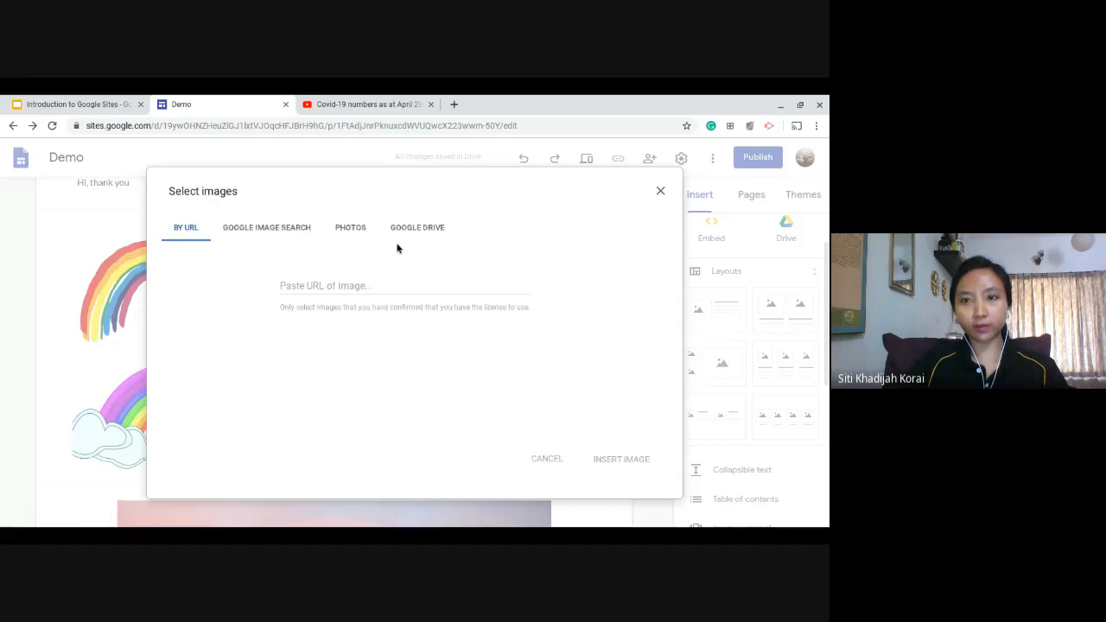
click(260, 235)
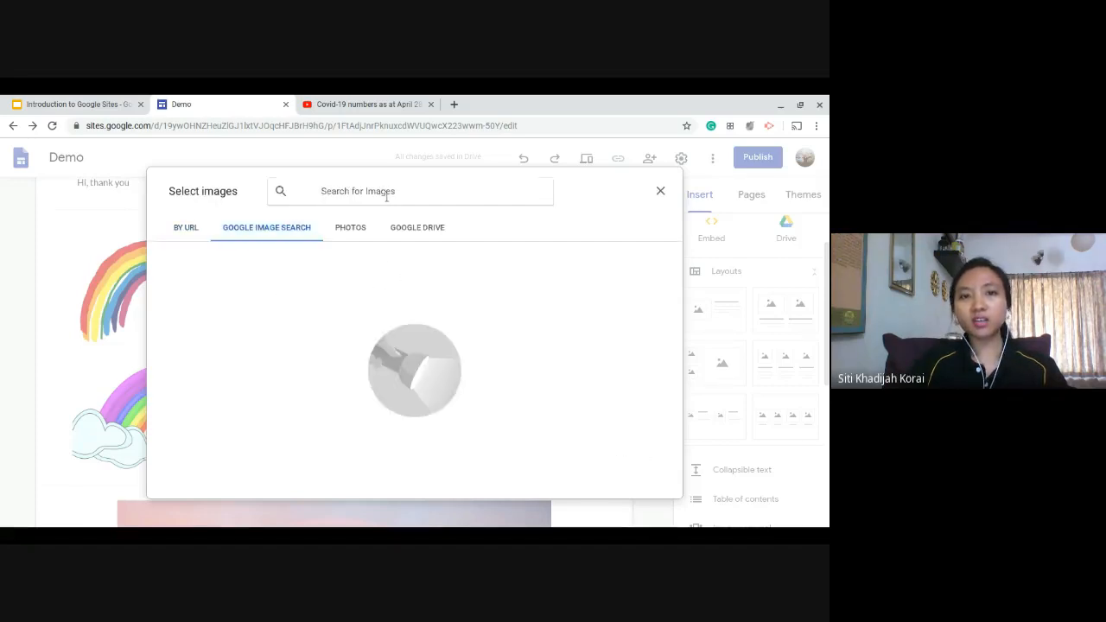
text(rainbow)
key(Return)
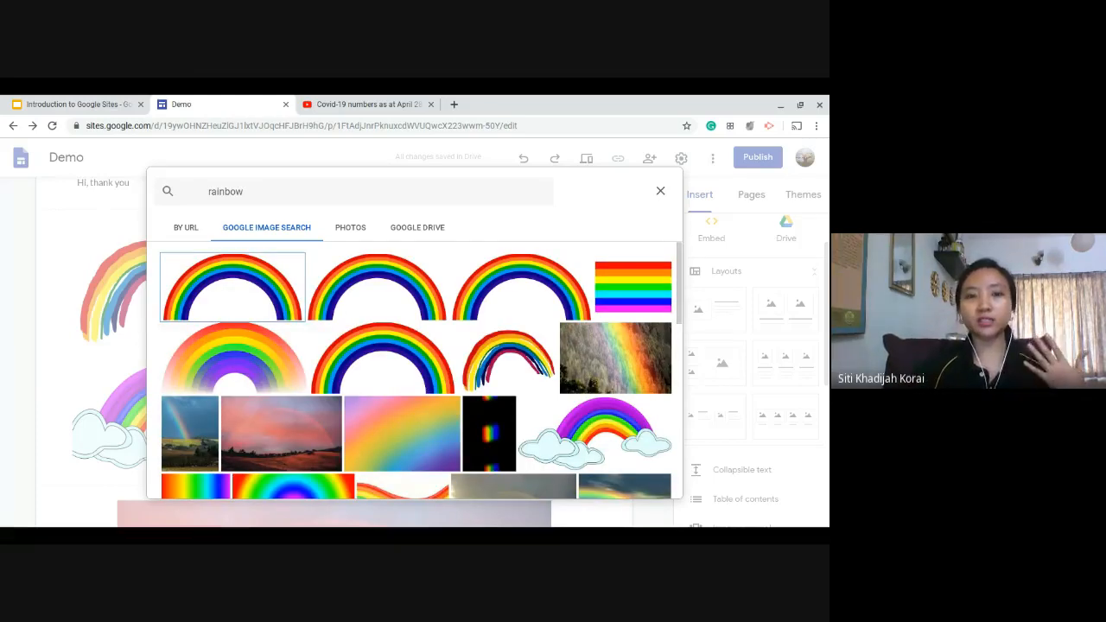
scroll(497, 388, down, 8)
scroll(485, 399, down, 3)
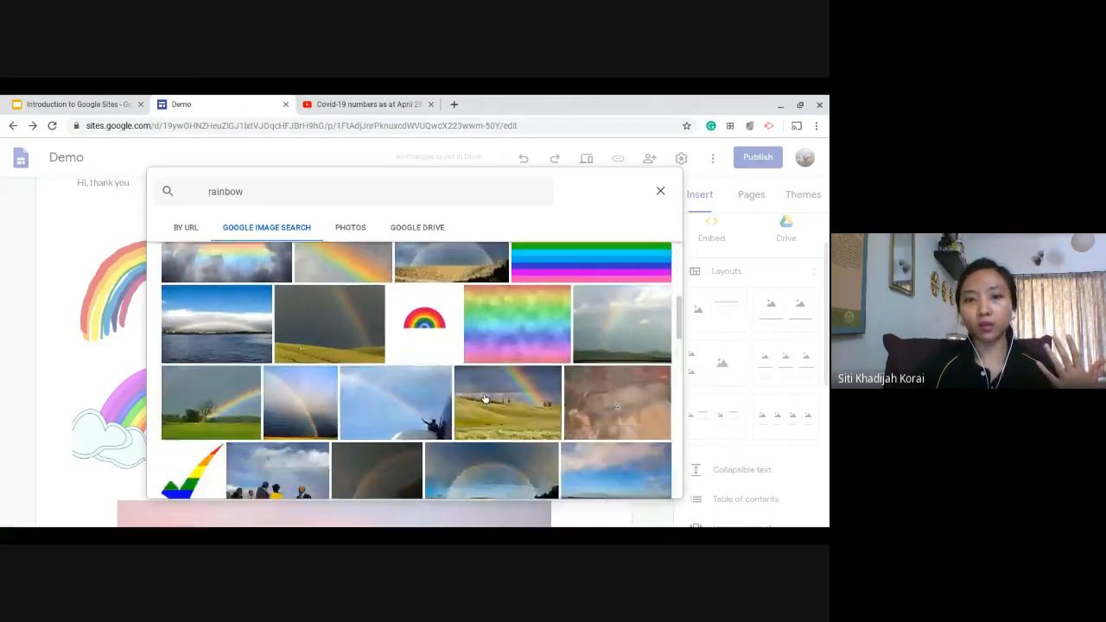
click(558, 489)
click(644, 481)
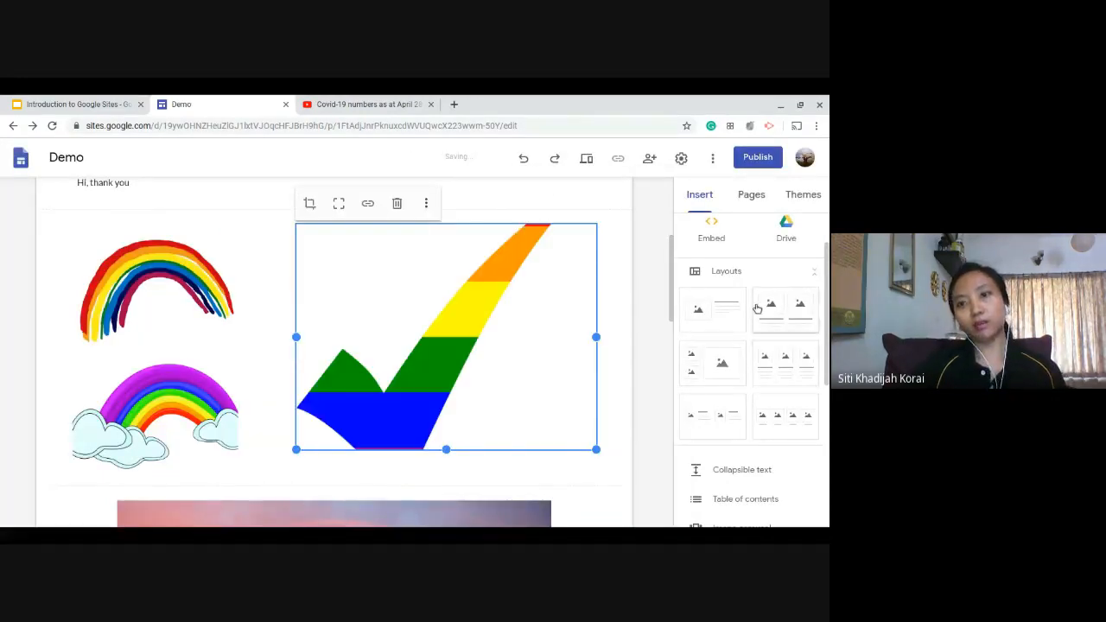
Add the layout with one image beside text below the presentation, view its image placeholder's insert options, and select its text box.
scroll(496, 381, down, 2)
scroll(735, 319, up, 1)
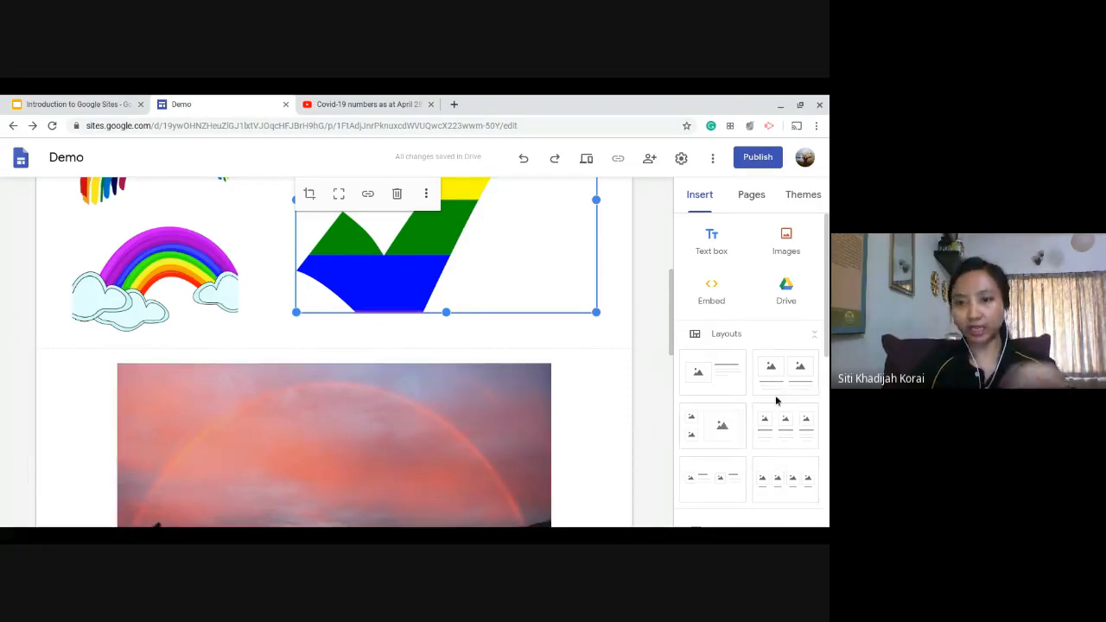
scroll(776, 400, down, 1)
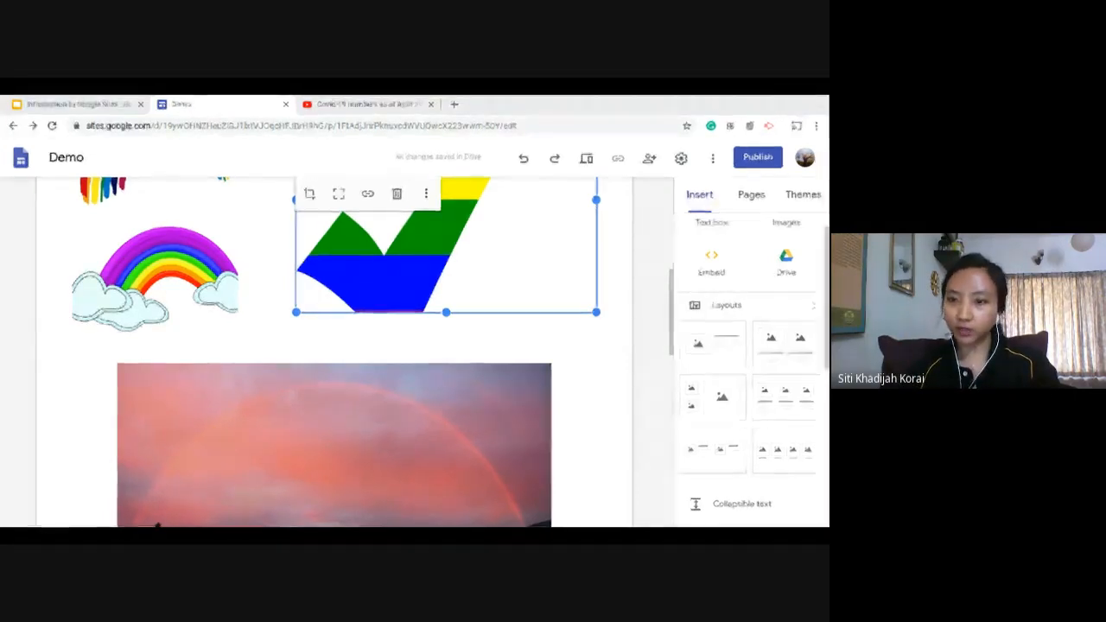
click(734, 361)
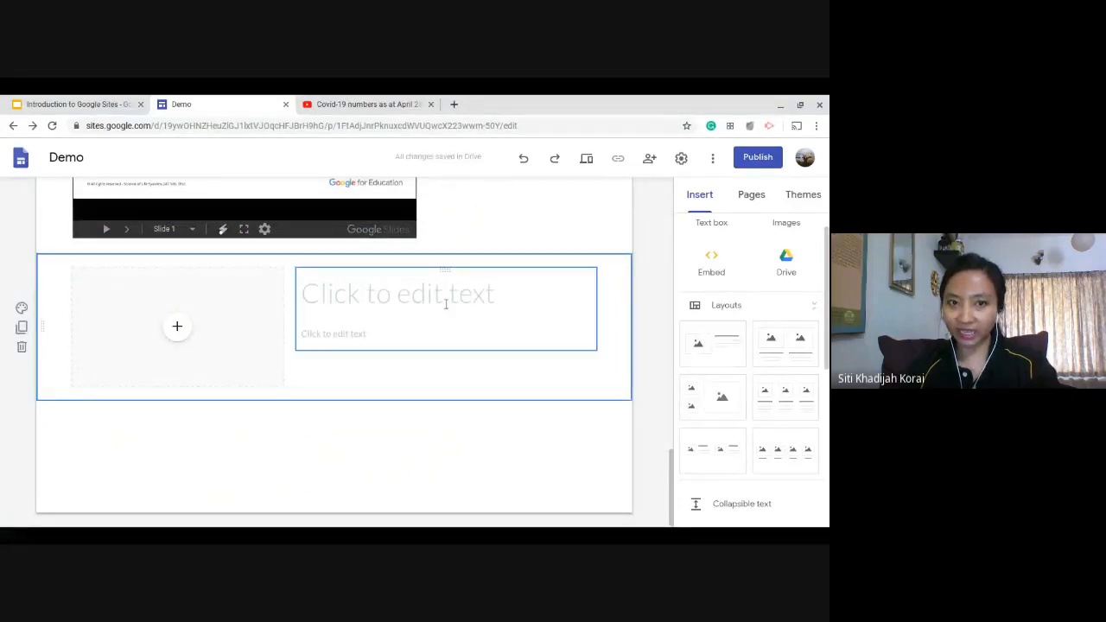
click(178, 326)
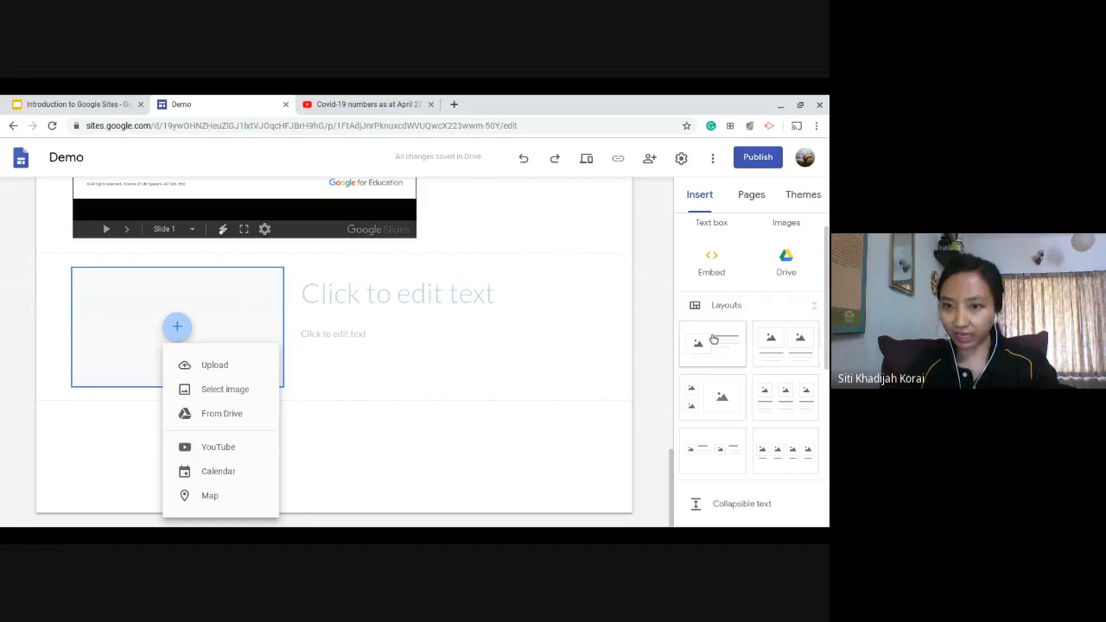
click(496, 305)
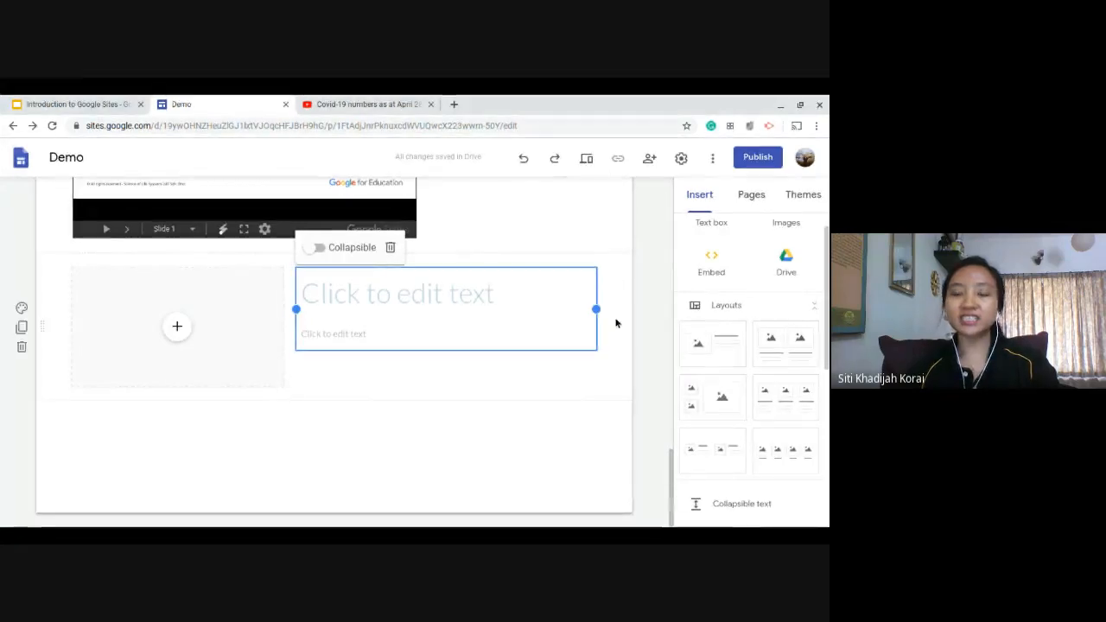
click(638, 260)
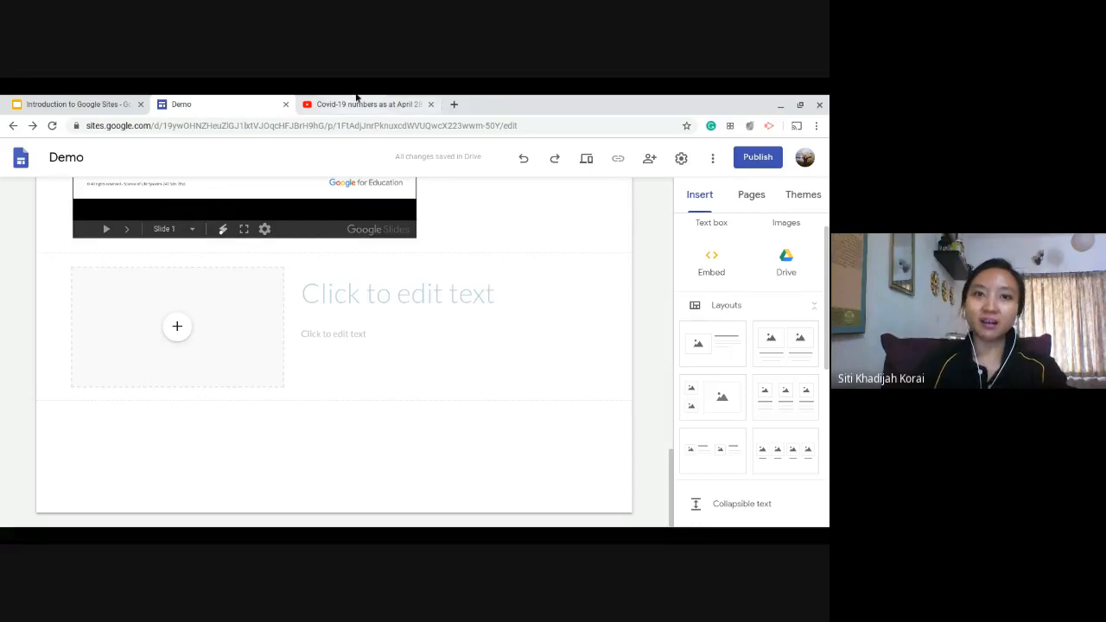
click(362, 103)
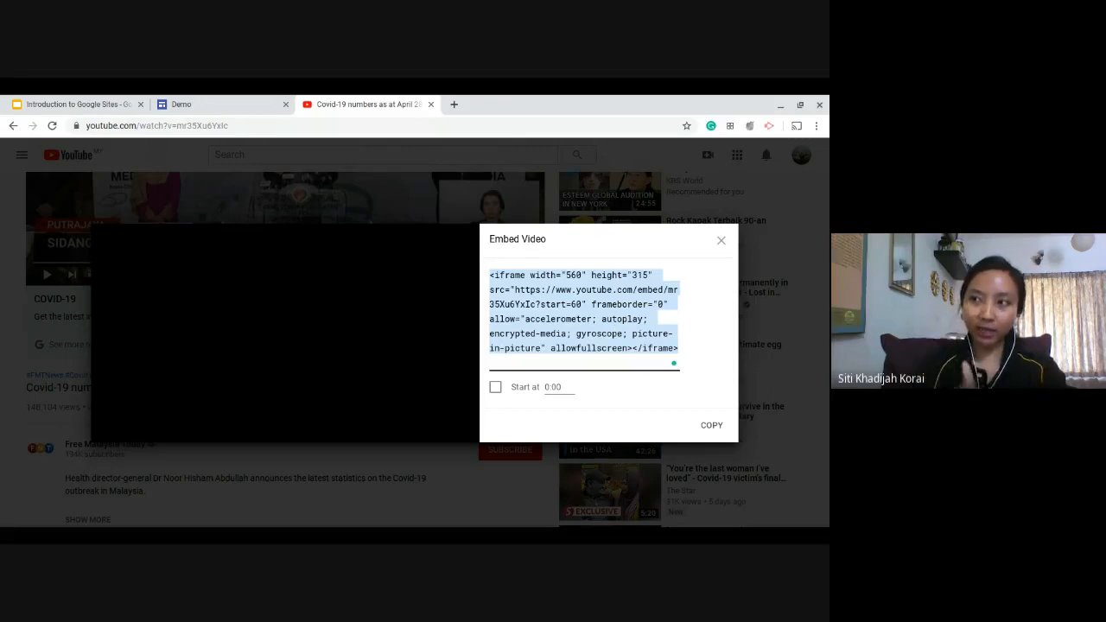
click(219, 100)
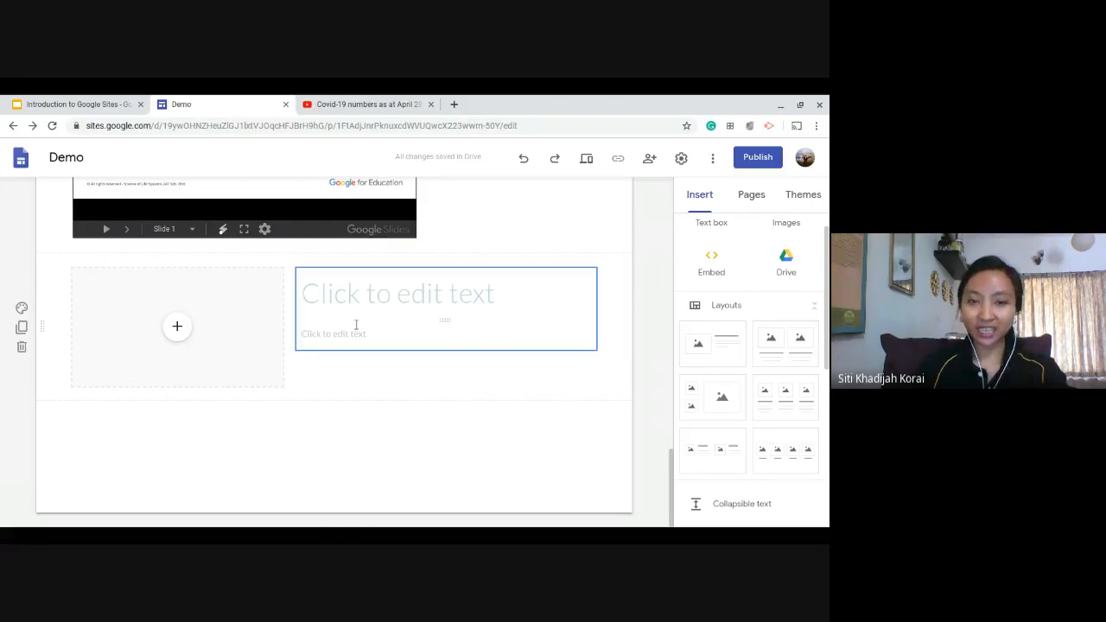
scroll(163, 338, down, 3)
scroll(163, 335, up, 3)
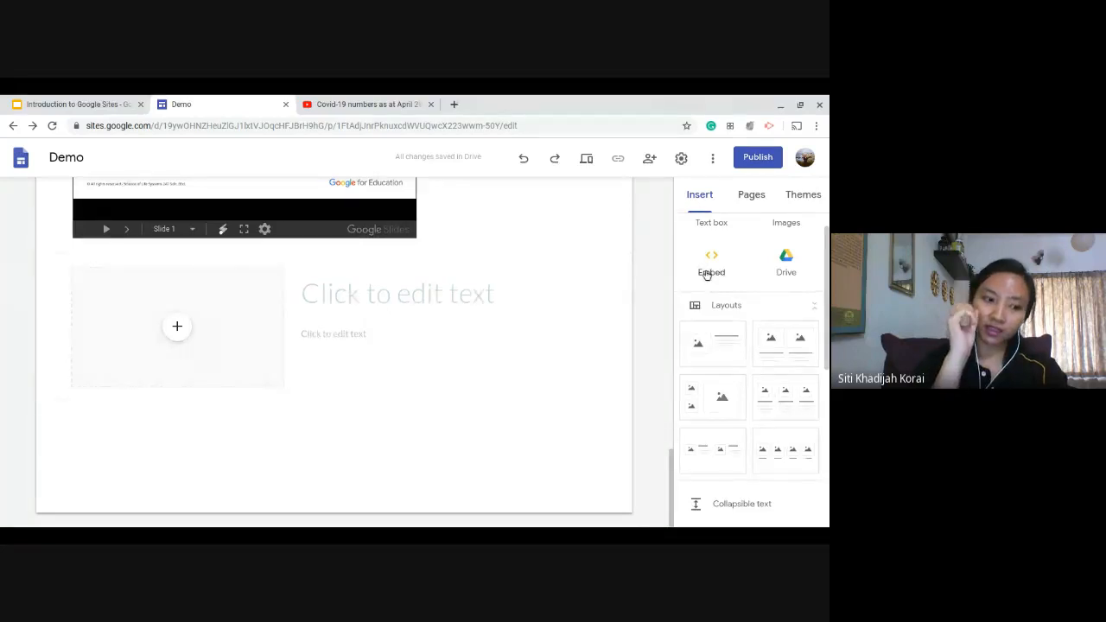
click(358, 97)
key(alt+Tab)
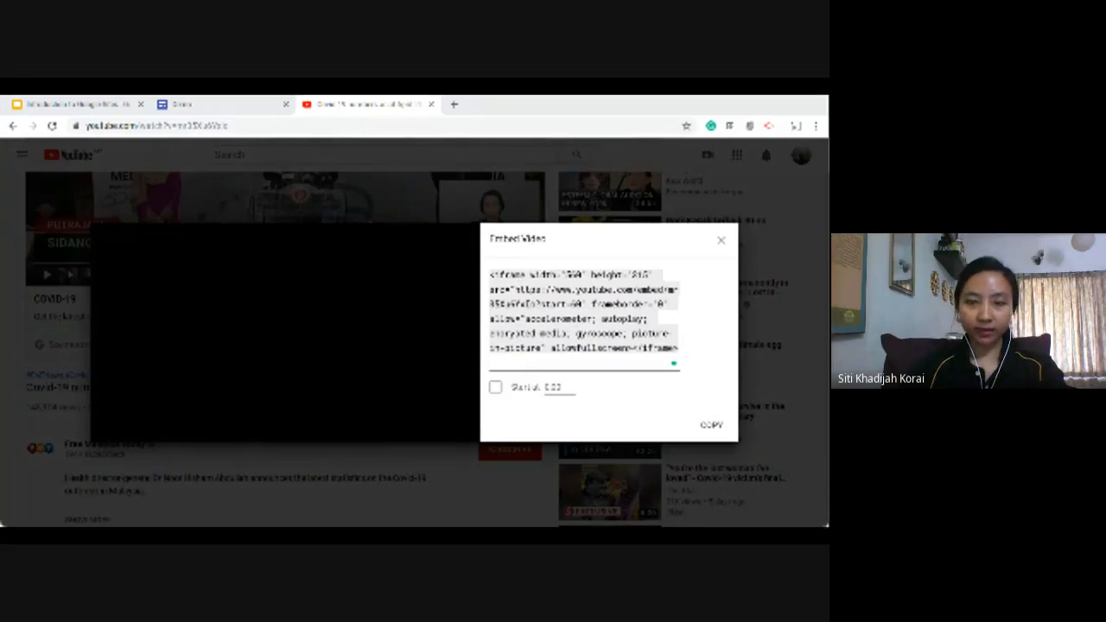
click(186, 100)
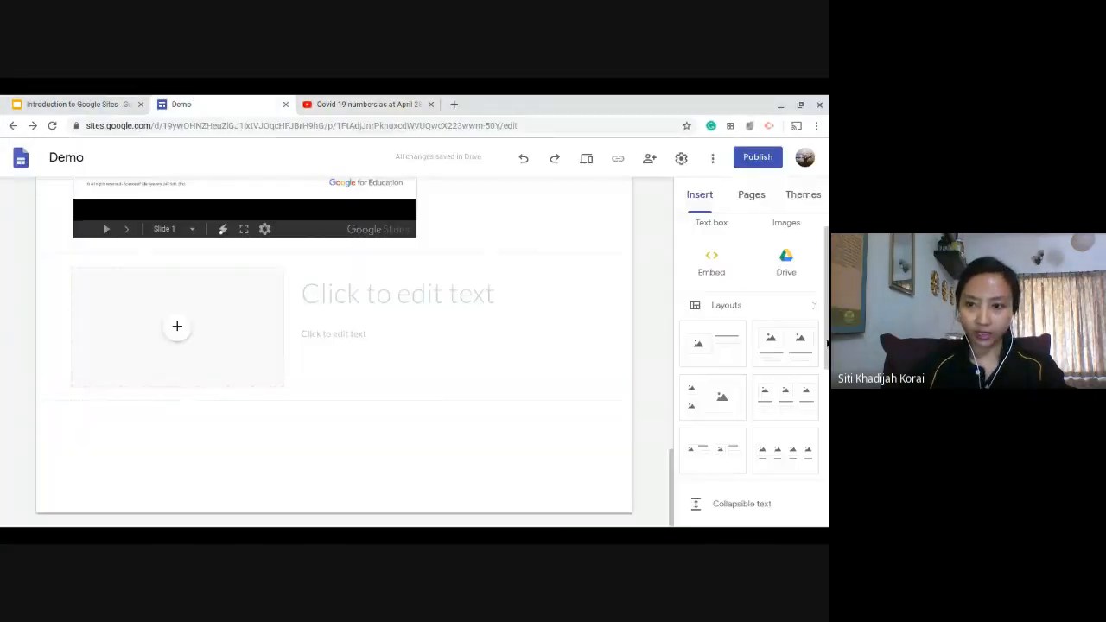
Insert a collapsible text block below the layout with heading "Main title" and body "Hide this", and toggle it collapsed and expanded.
scroll(767, 281, down, 1)
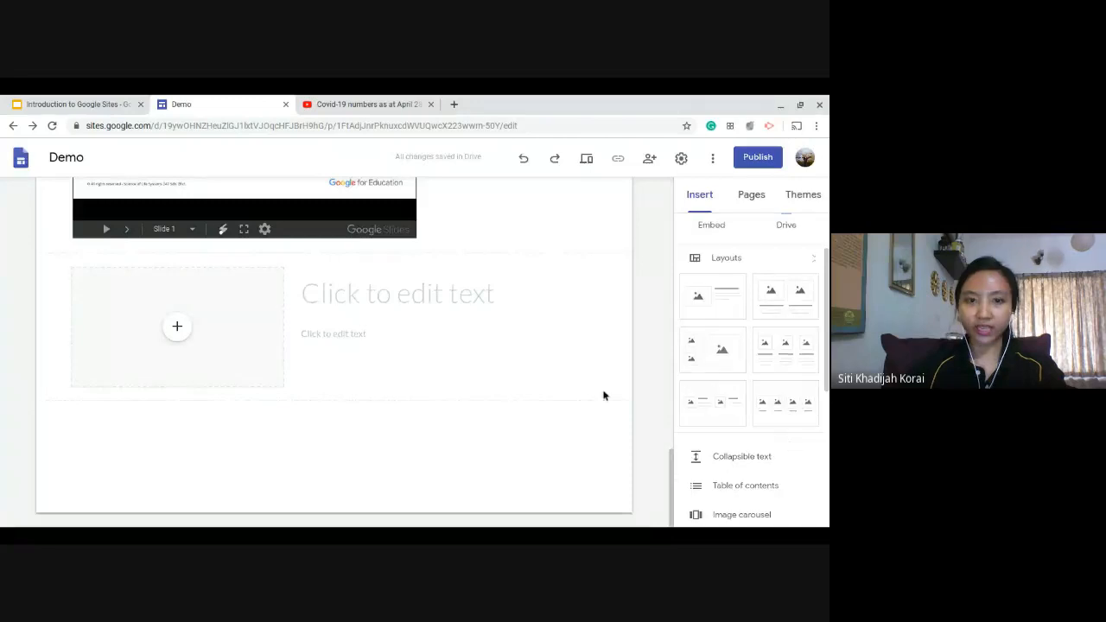
click(733, 460)
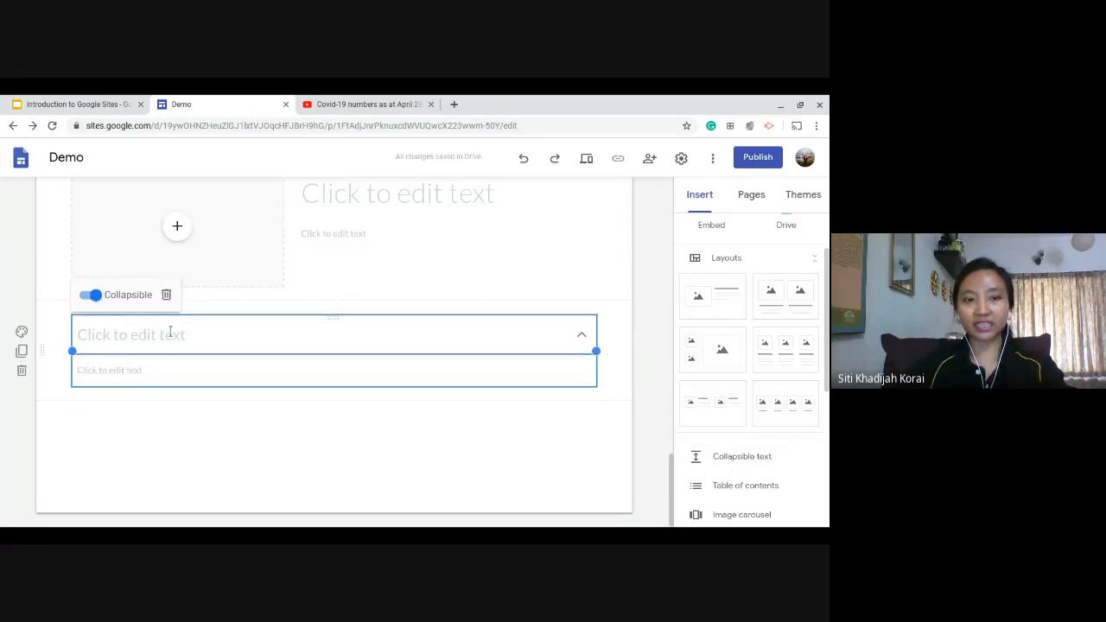
click(173, 330)
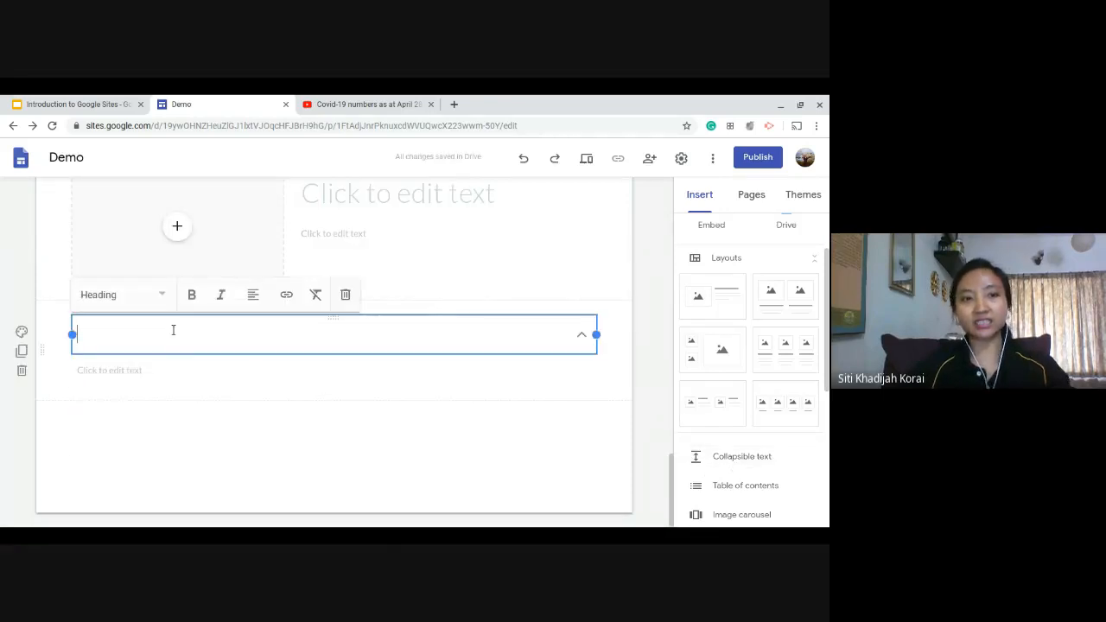
click(139, 366)
text(Hide)
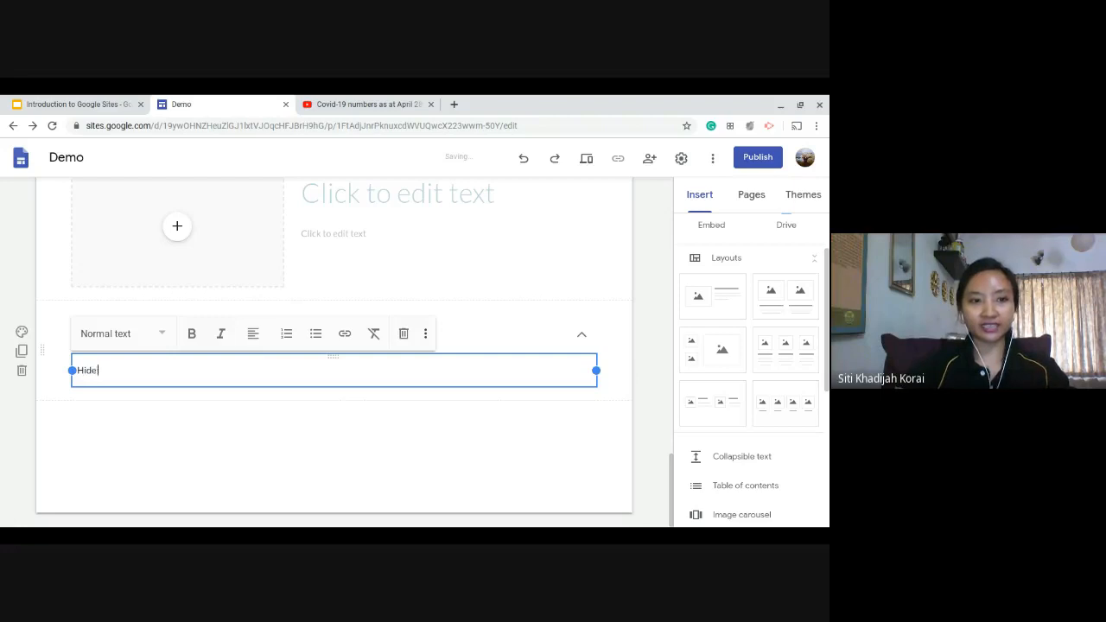
text( this)
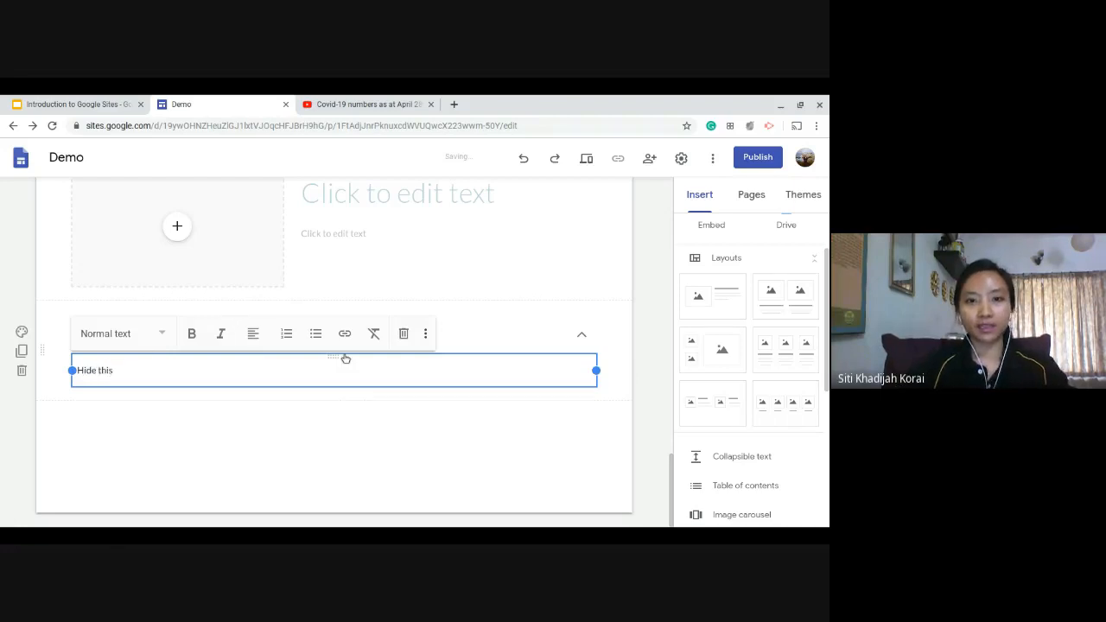
click(482, 329)
text(Main title)
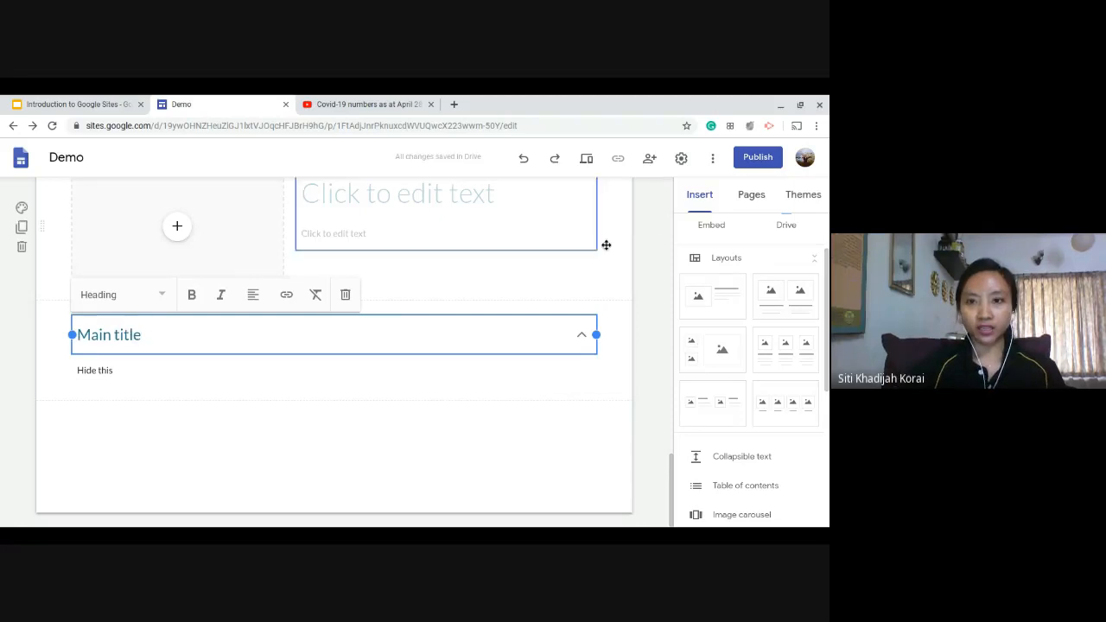
click(648, 271)
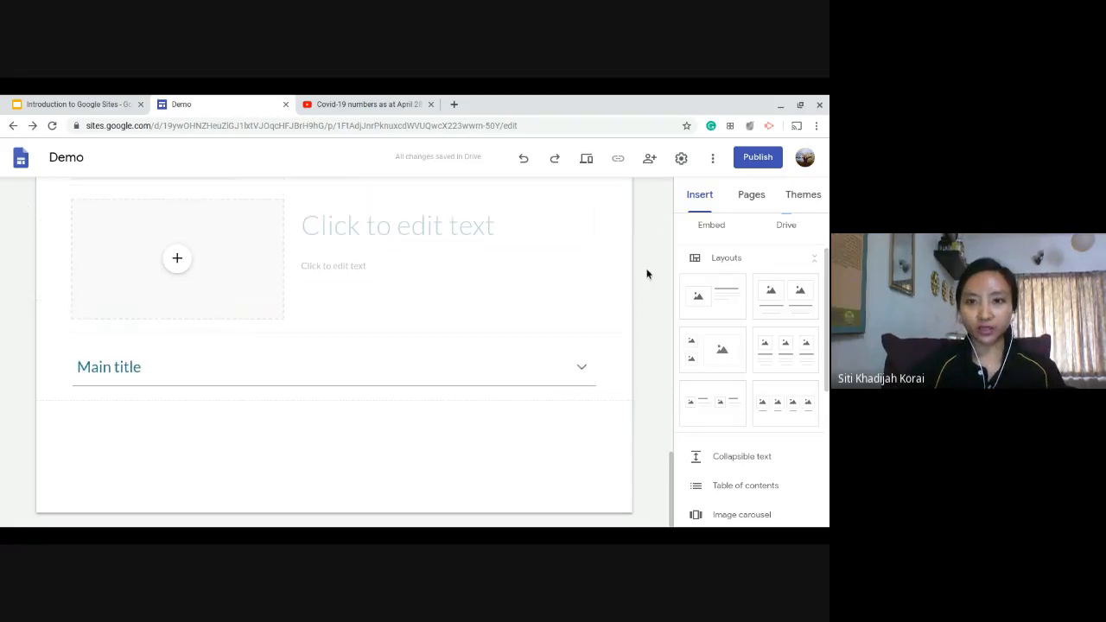
click(581, 369)
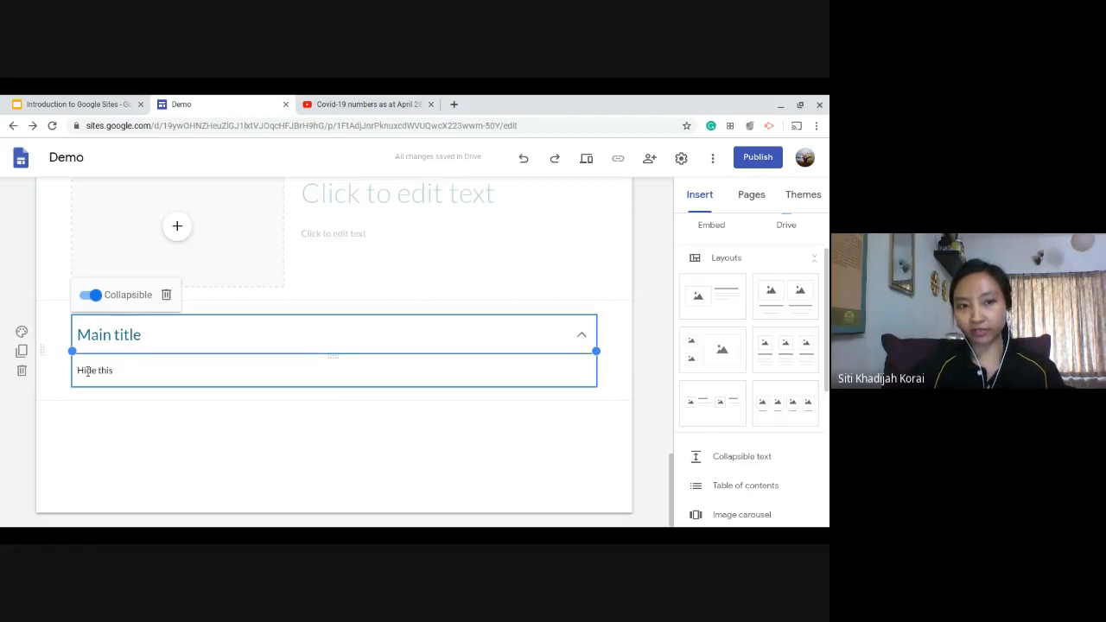
Preview the page, expand and collapse the "Main title" section at its end, and exit the preview.
click(593, 159)
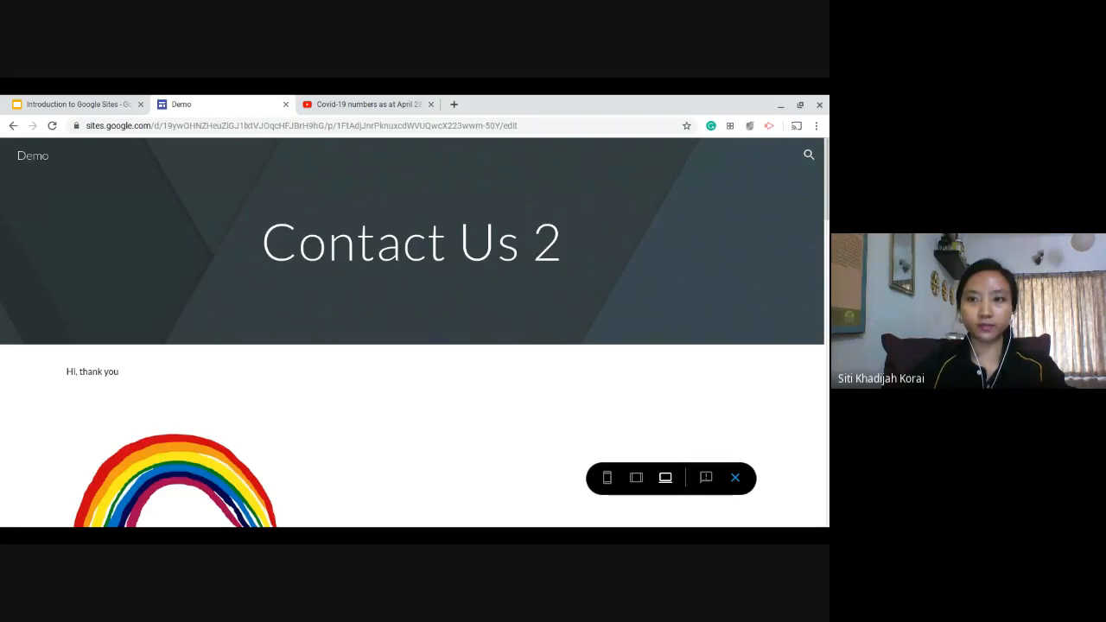
scroll(533, 294, down, 10)
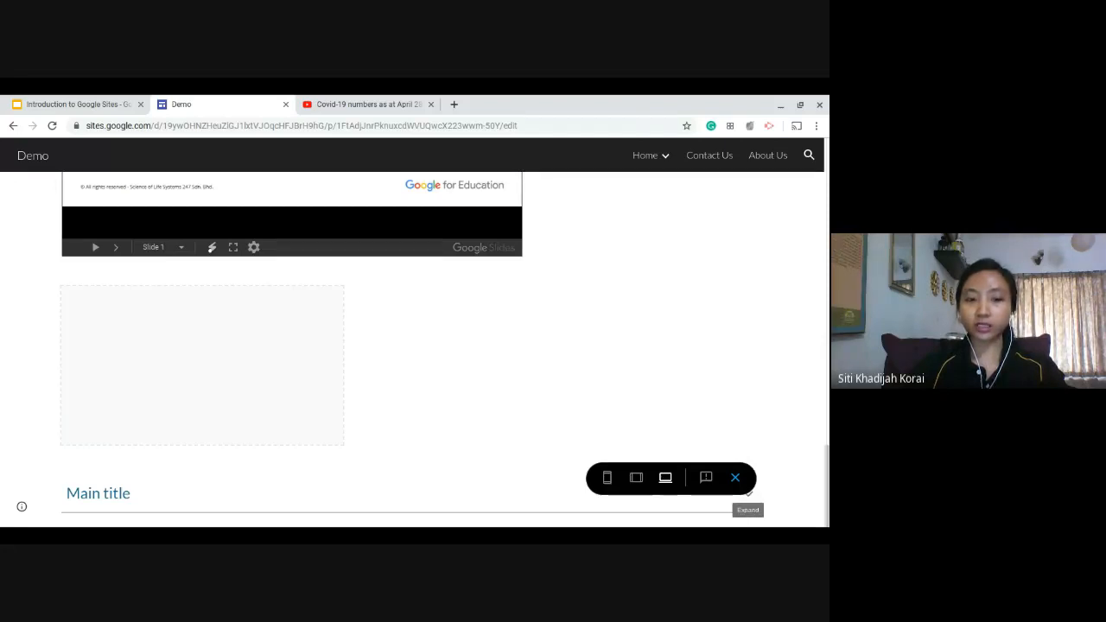
click(749, 493)
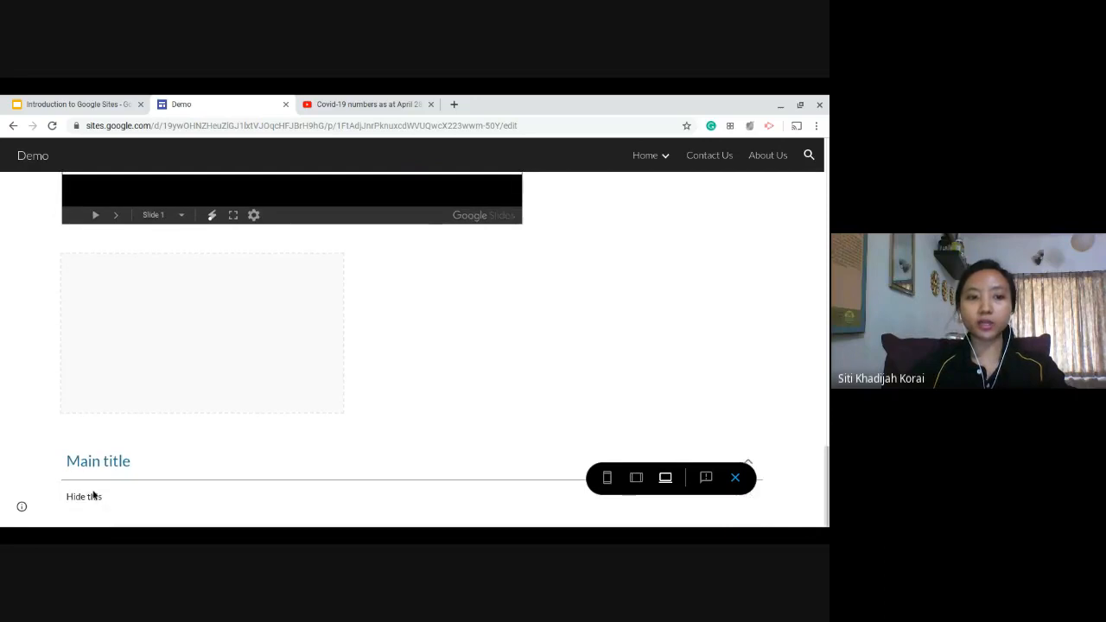
drag(129, 496, 57, 496)
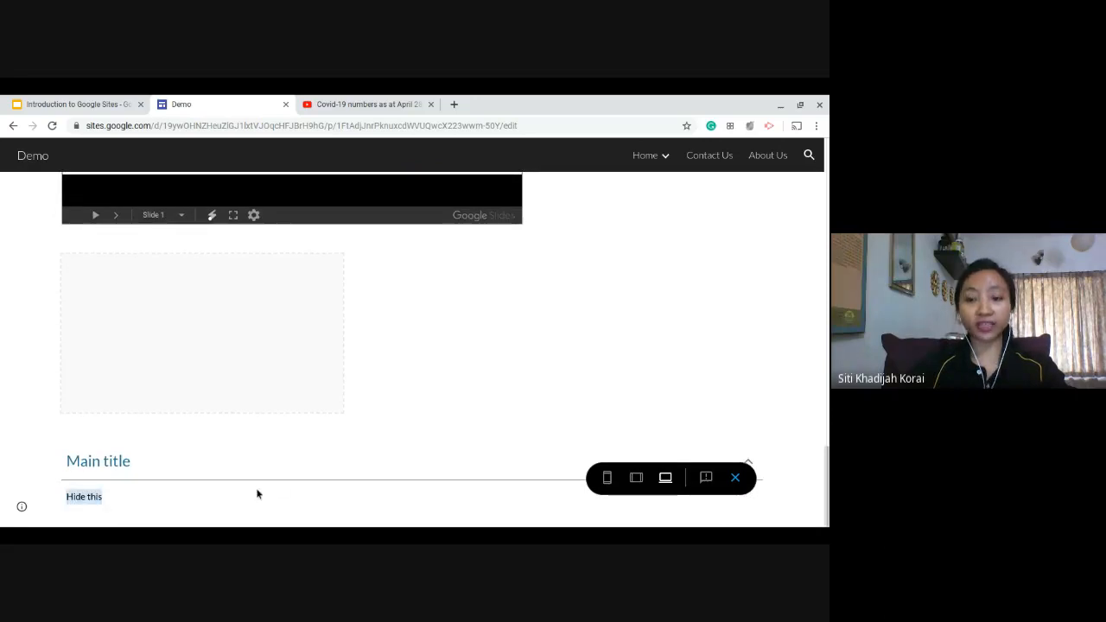
scroll(289, 494, up, 1)
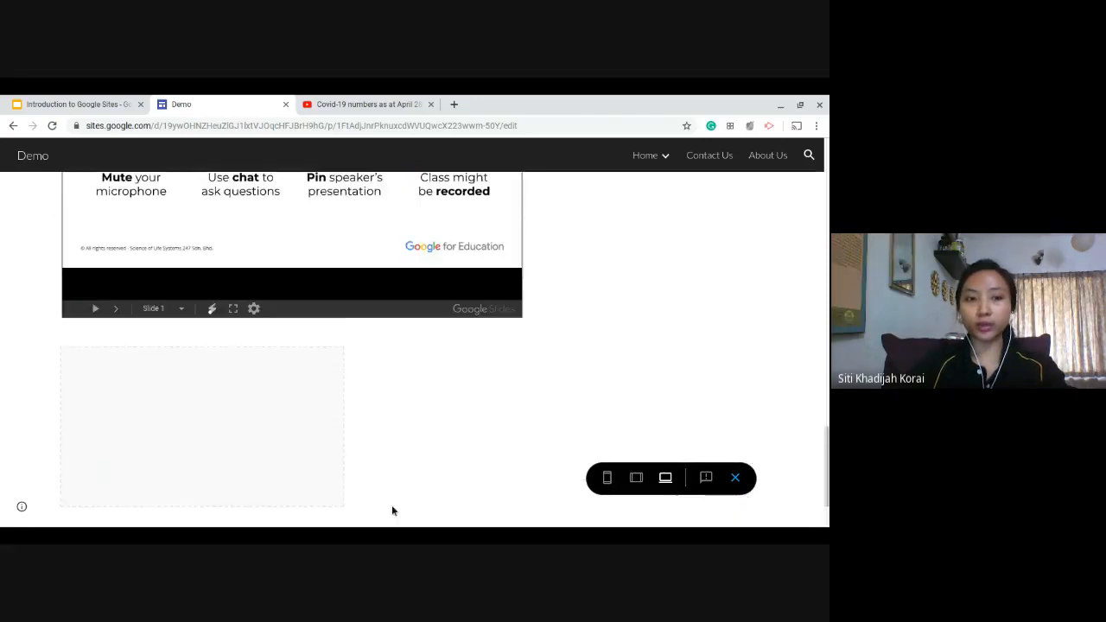
scroll(776, 524, down, 1)
click(753, 508)
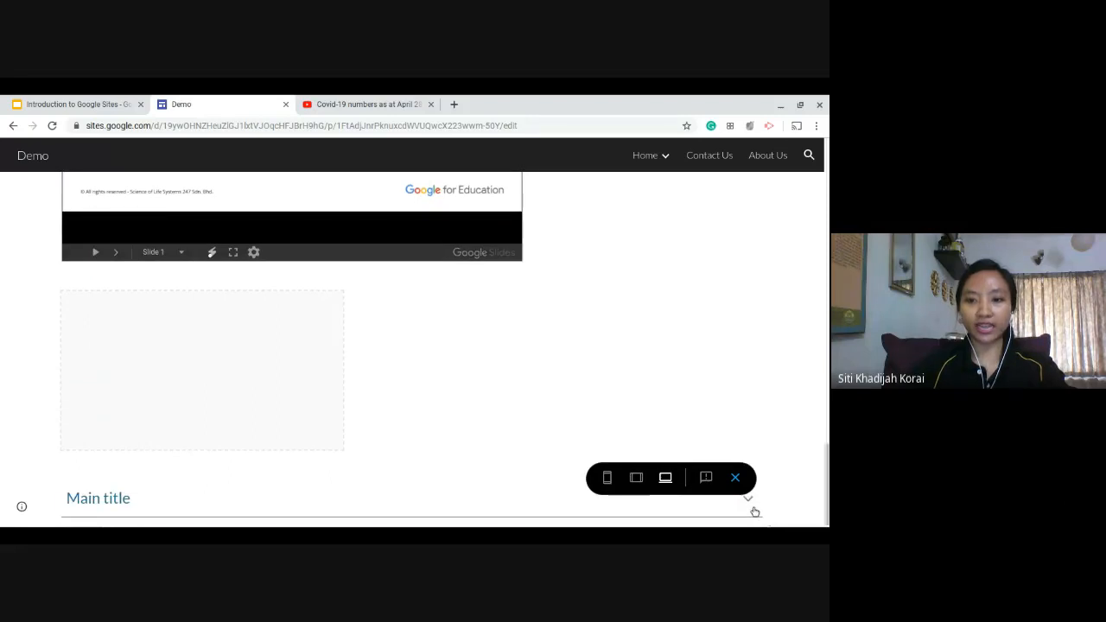
scroll(782, 524, down, 1)
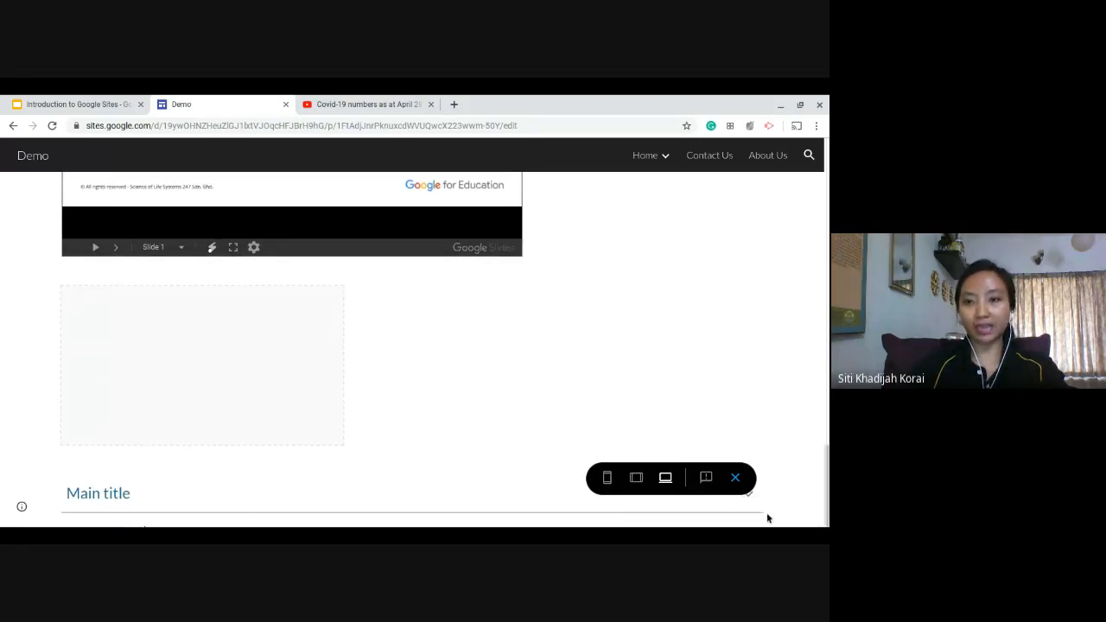
click(736, 478)
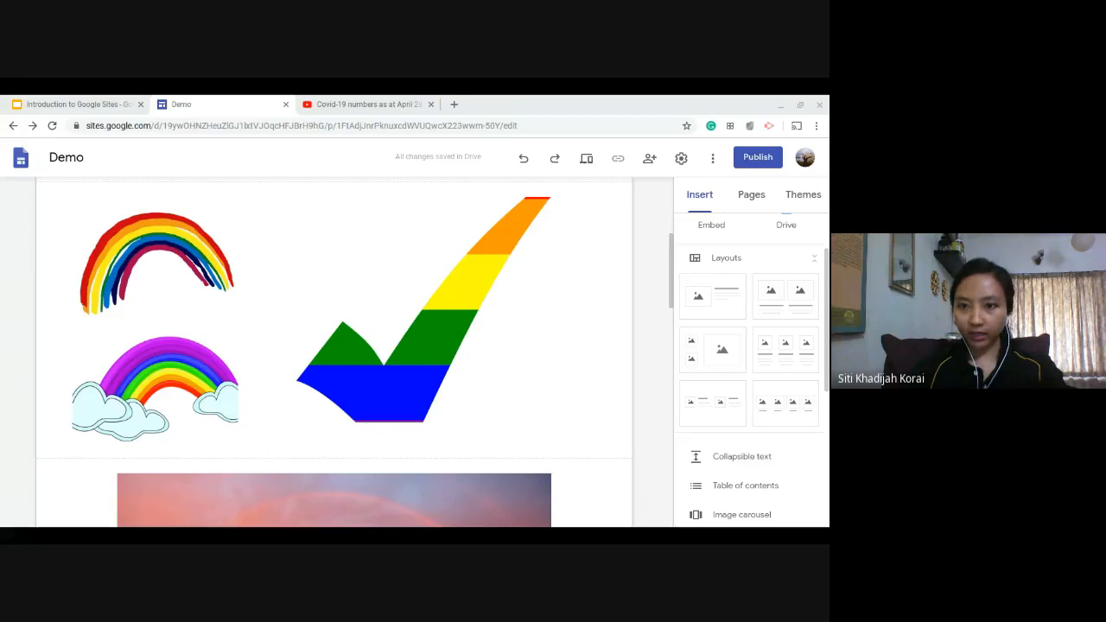
Insert a table of contents between the page header and the "Hi, thank you" text.
scroll(752, 372, down, 1)
scroll(825, 471, down, 1)
scroll(487, 346, down, 8)
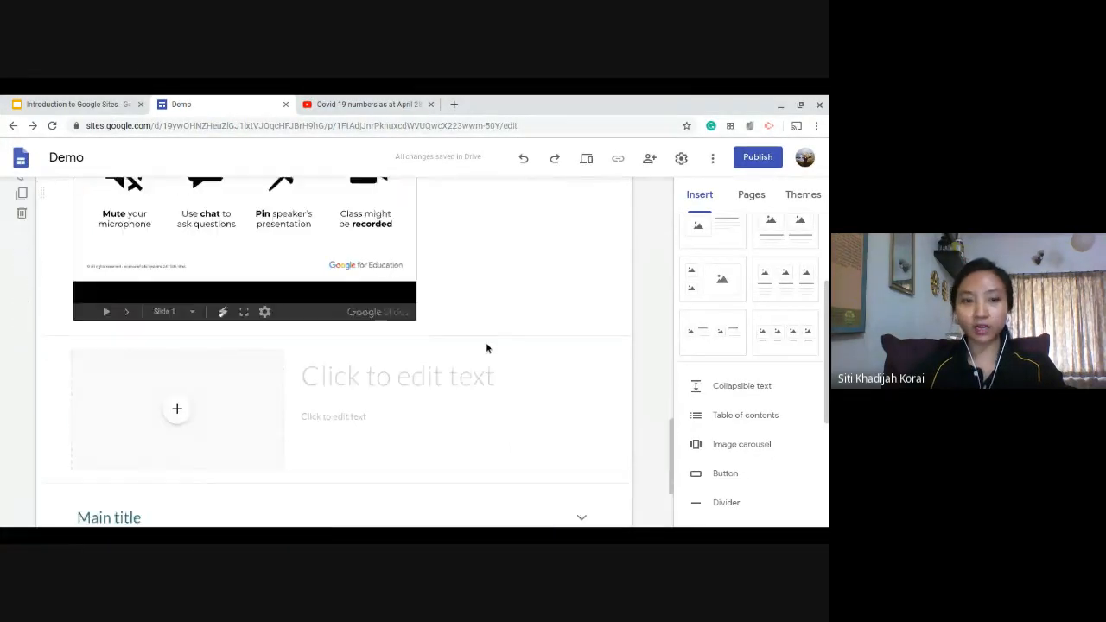
scroll(527, 362, up, 8)
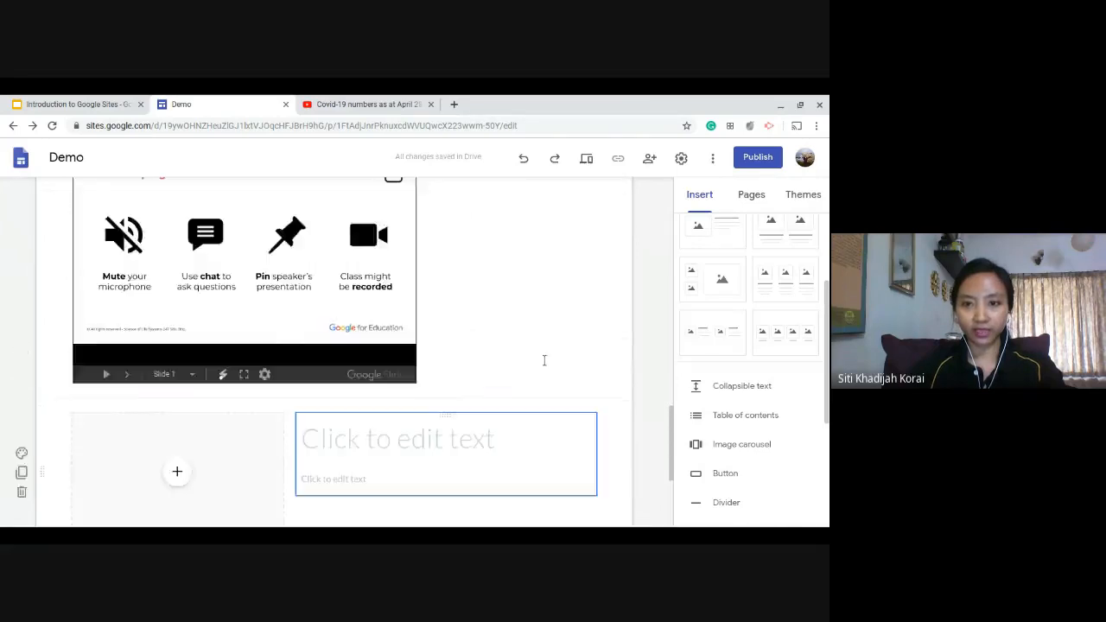
scroll(259, 333, down, 1)
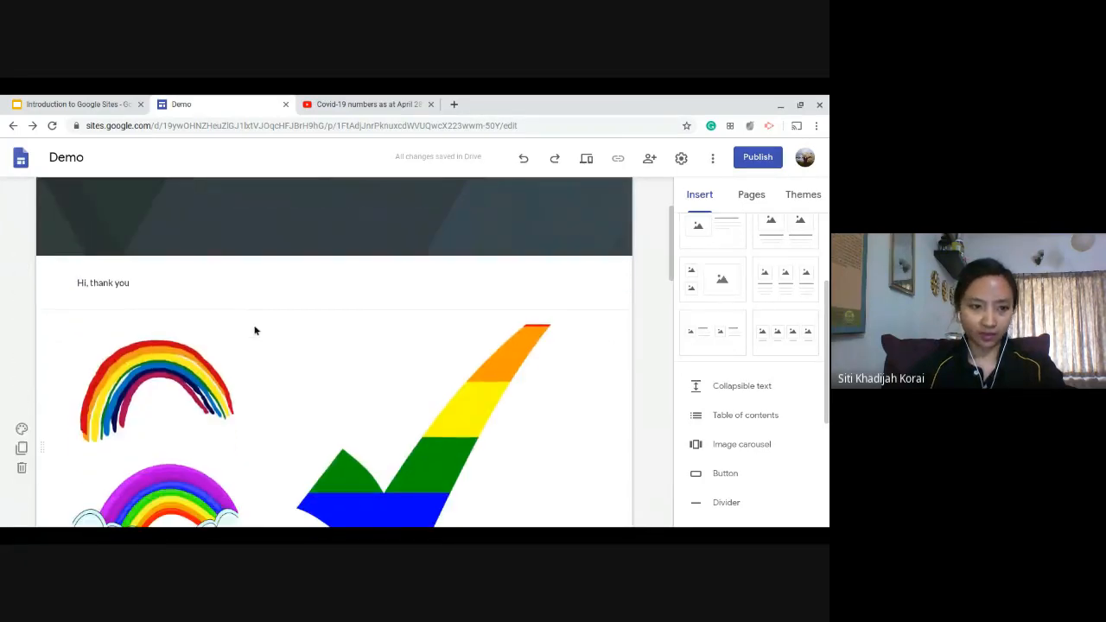
click(749, 417)
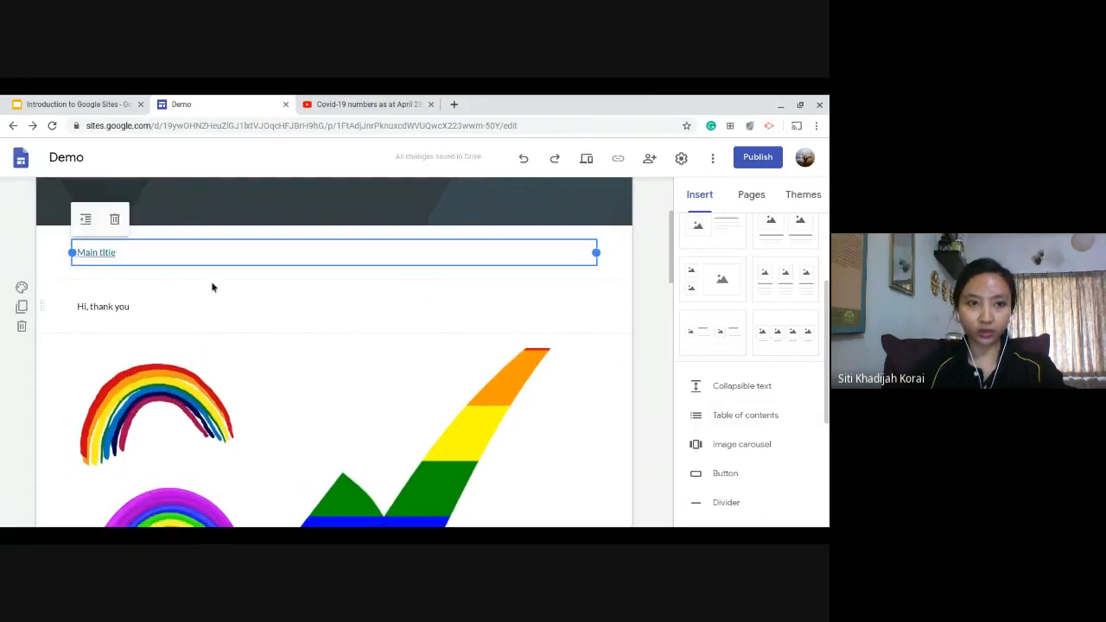
scroll(165, 277, up, 3)
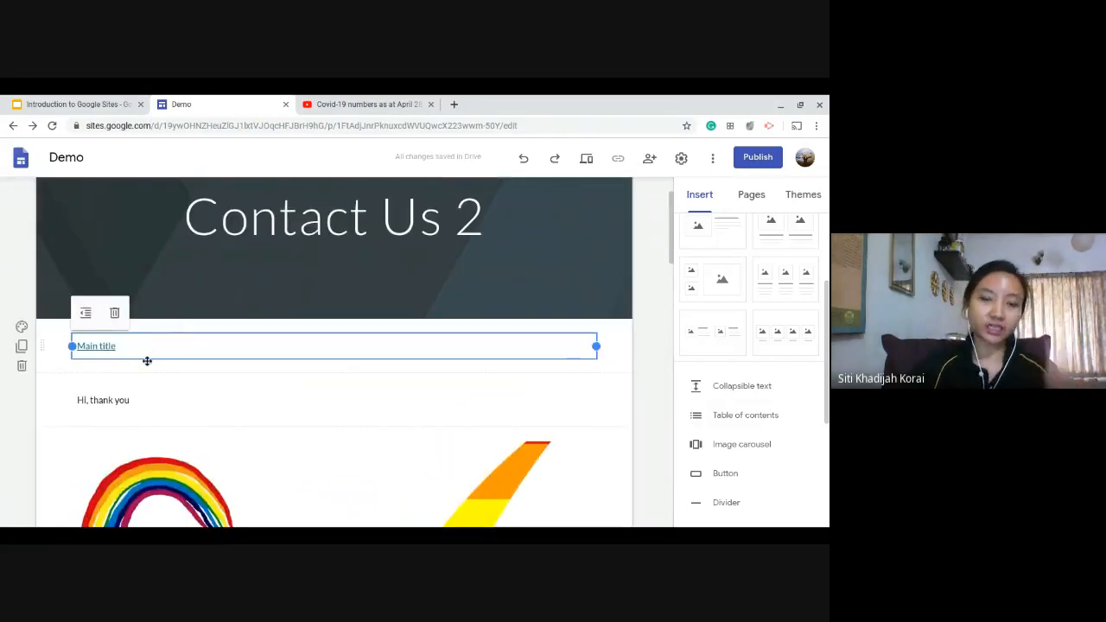
click(128, 347)
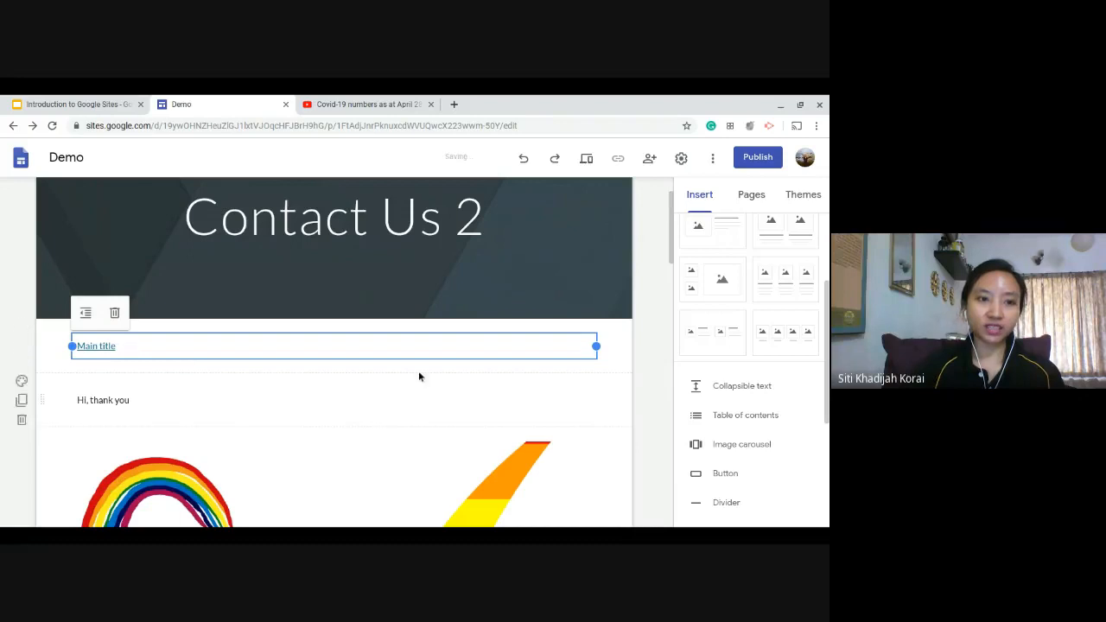
Apply the Title style to the "Hi, thank you" text and check its entry in the table of contents.
scroll(137, 387, down, 1)
click(129, 279)
click(123, 332)
click(124, 331)
drag(130, 332, 56, 331)
click(160, 300)
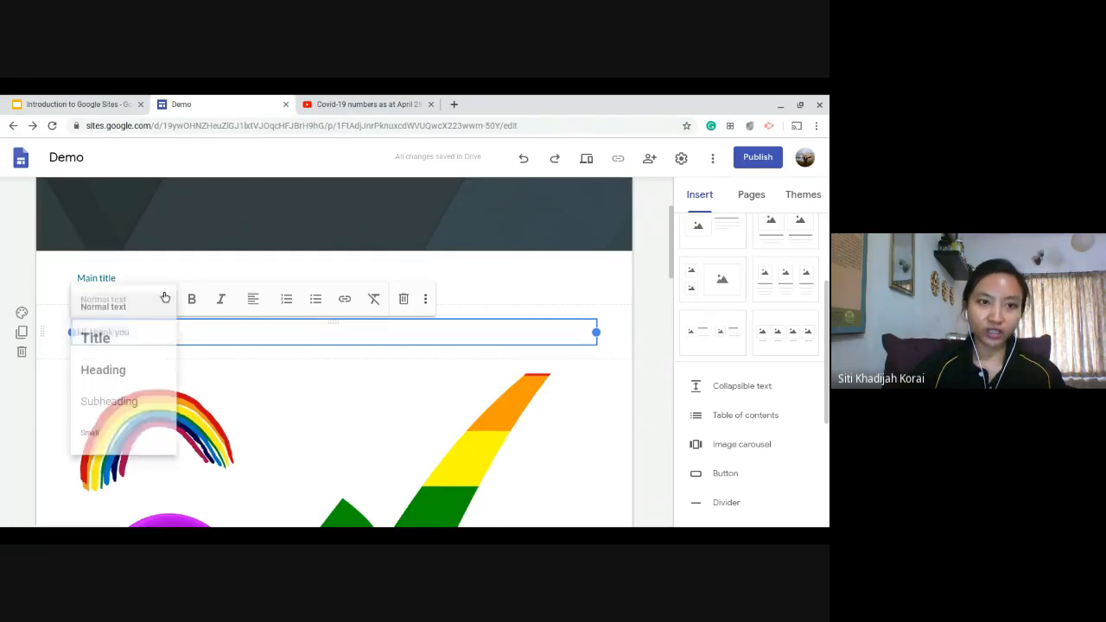
click(157, 345)
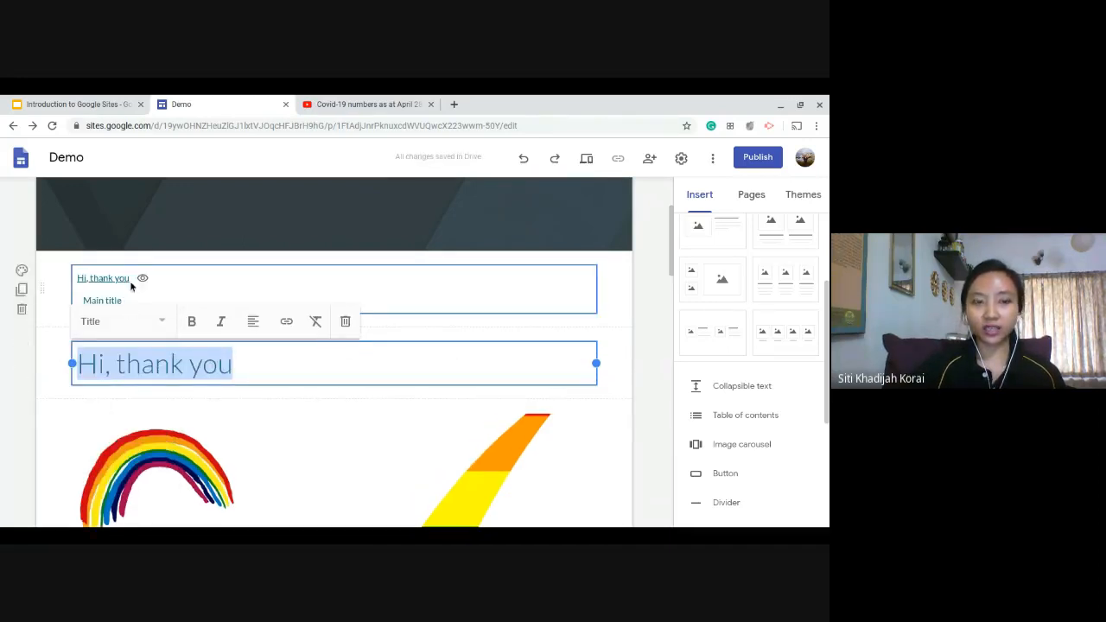
click(208, 279)
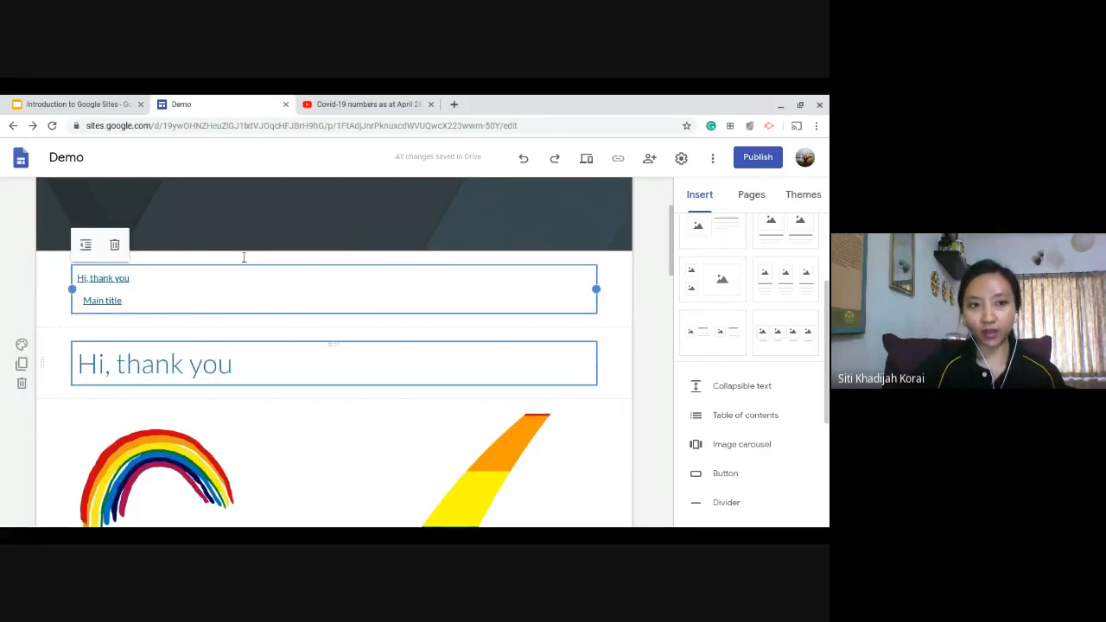
scroll(173, 286, down, 3)
scroll(210, 279, up, 1)
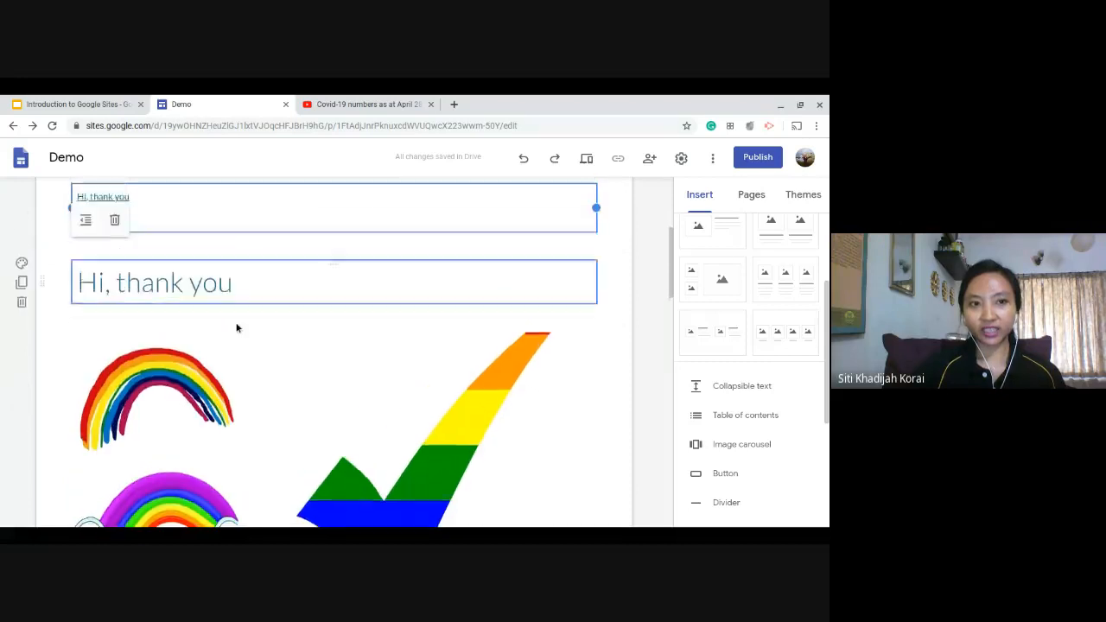
scroll(208, 325, up, 3)
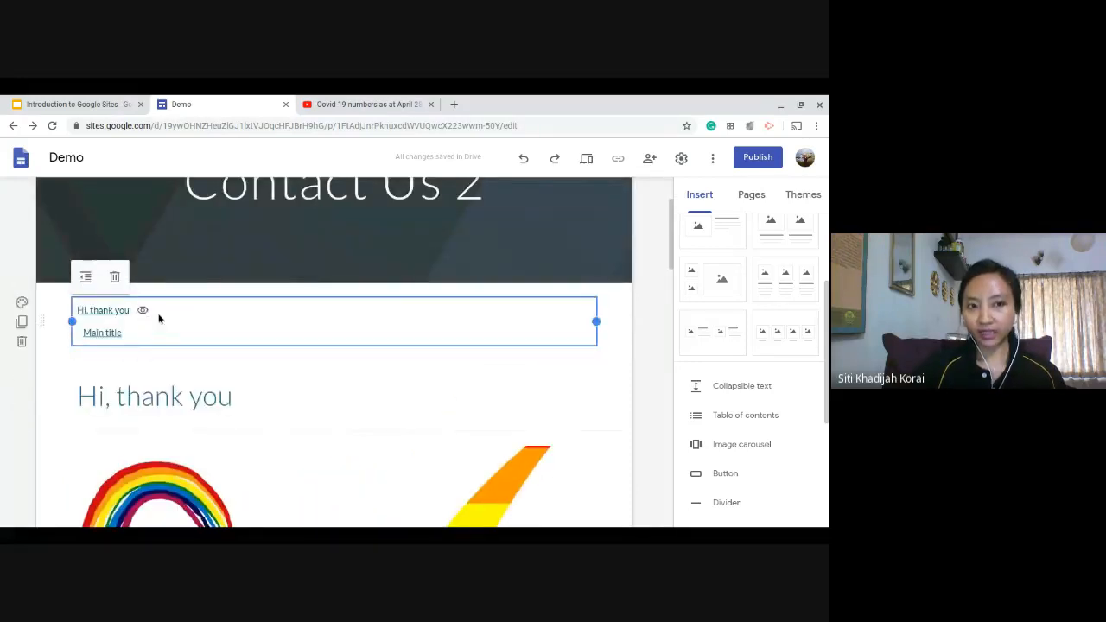
Apply the Heading style to the "Hi, thank you" text below the table of contents.
click(219, 395)
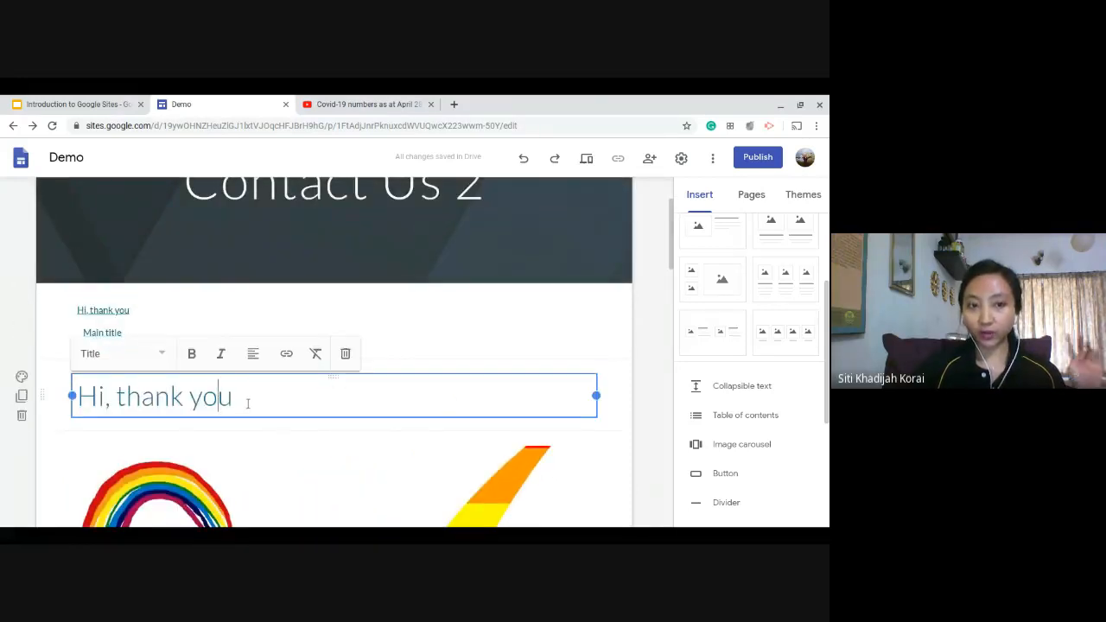
drag(248, 404, 69, 394)
click(162, 354)
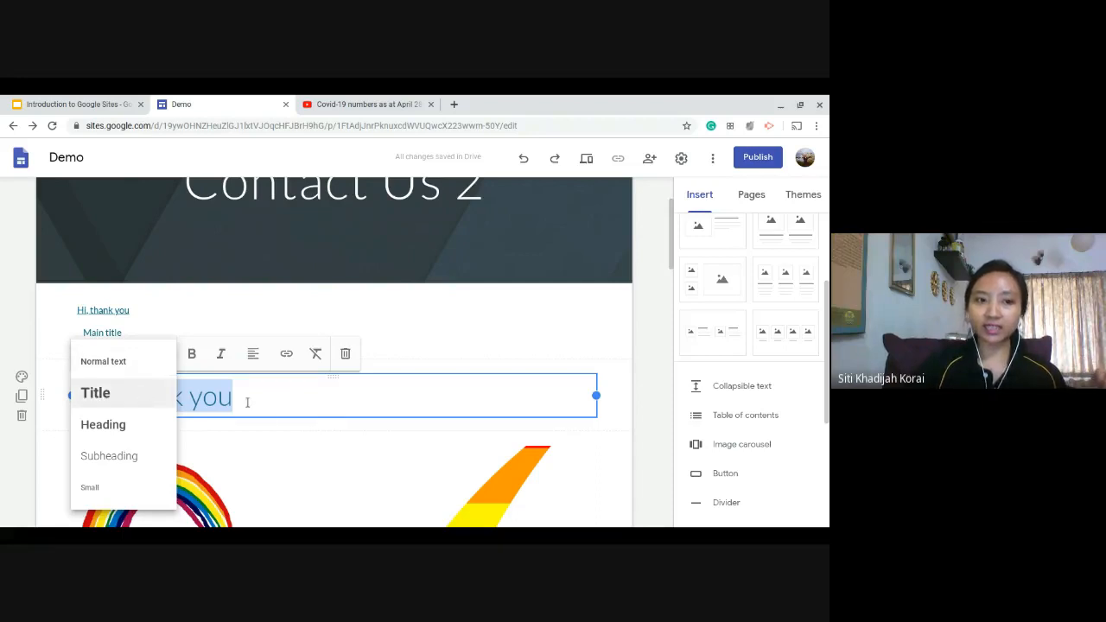
click(108, 425)
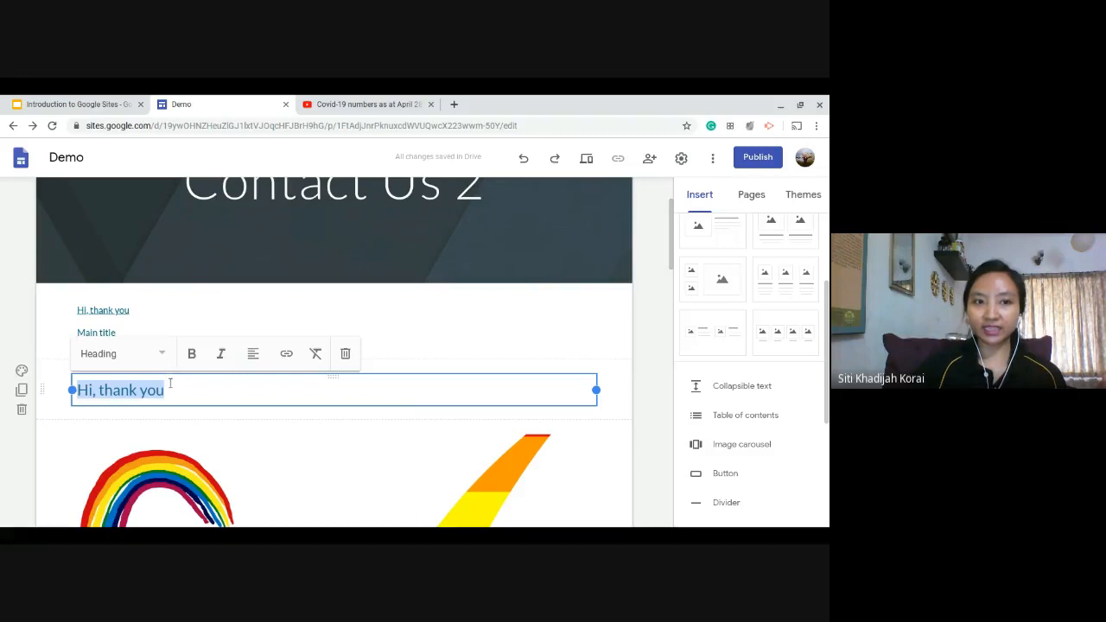
Apply the Subheading style to the "Hi, thank you" text.
click(163, 358)
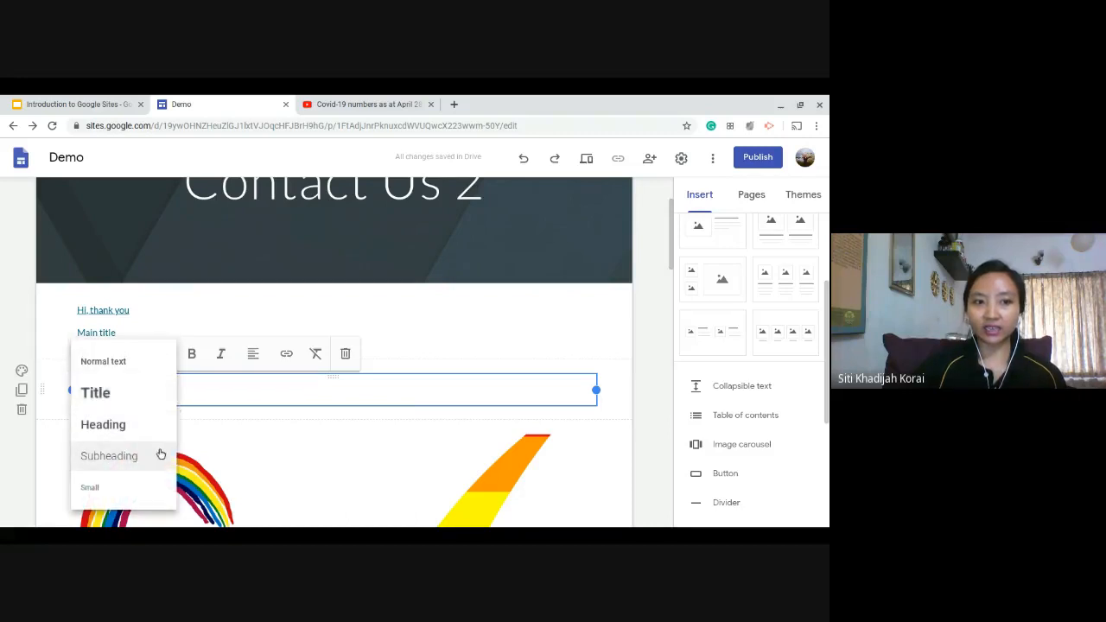
click(121, 456)
click(182, 387)
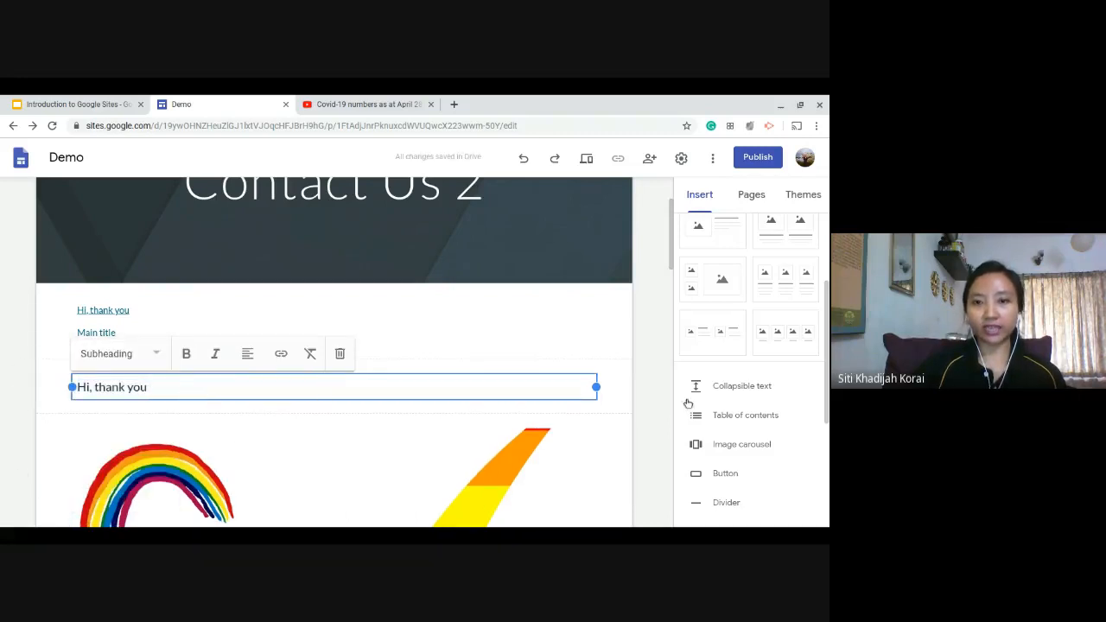
click(656, 401)
click(228, 361)
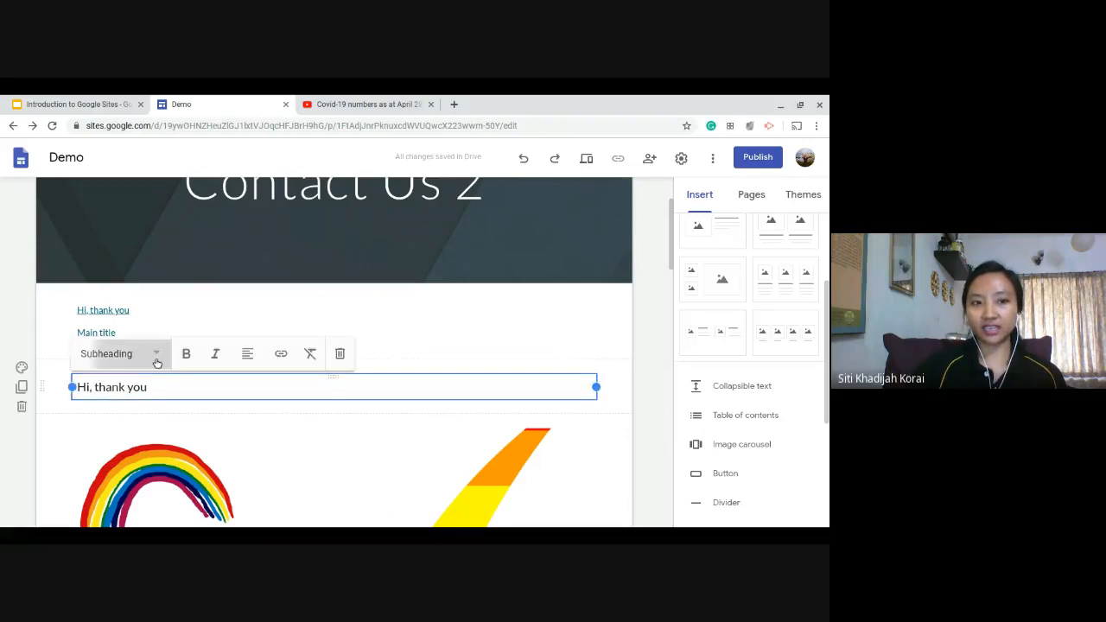
click(156, 356)
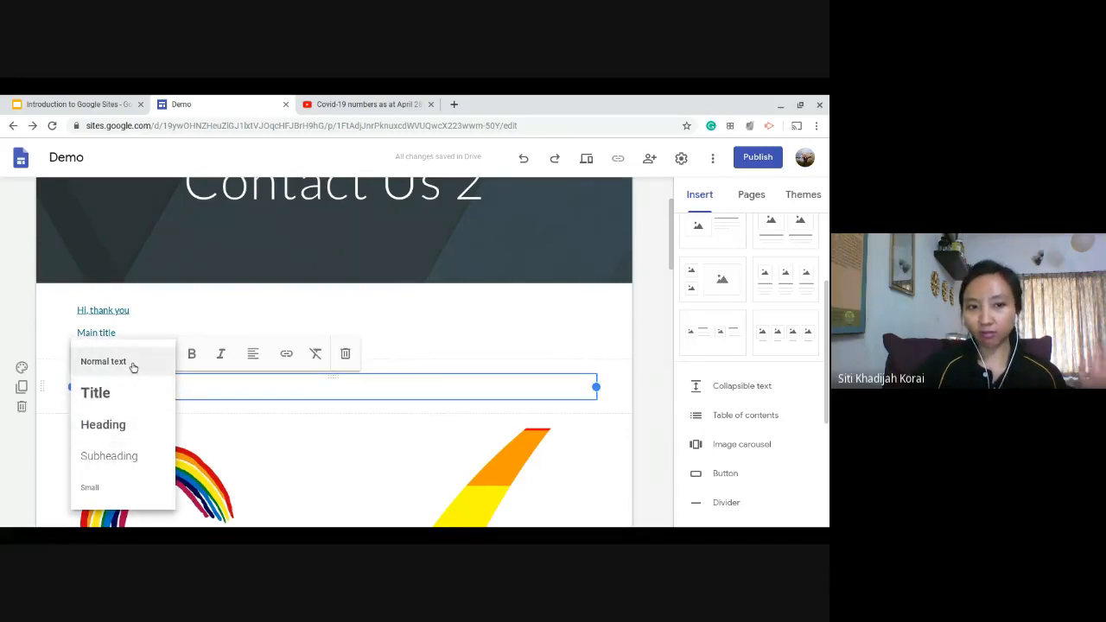
click(634, 375)
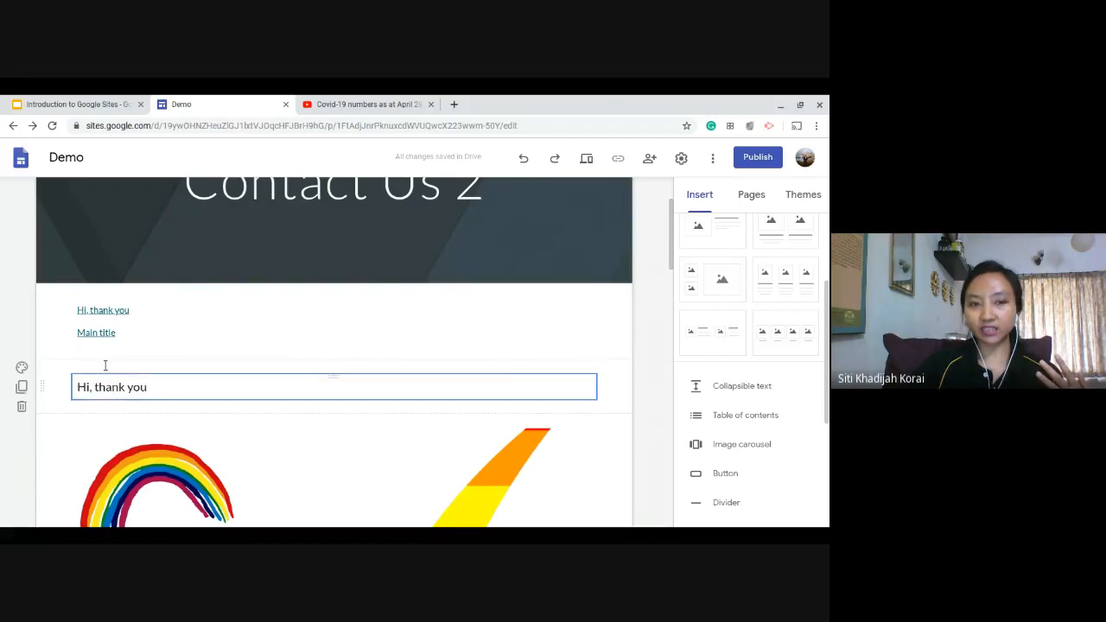
click(164, 387)
drag(166, 388, 77, 389)
click(155, 354)
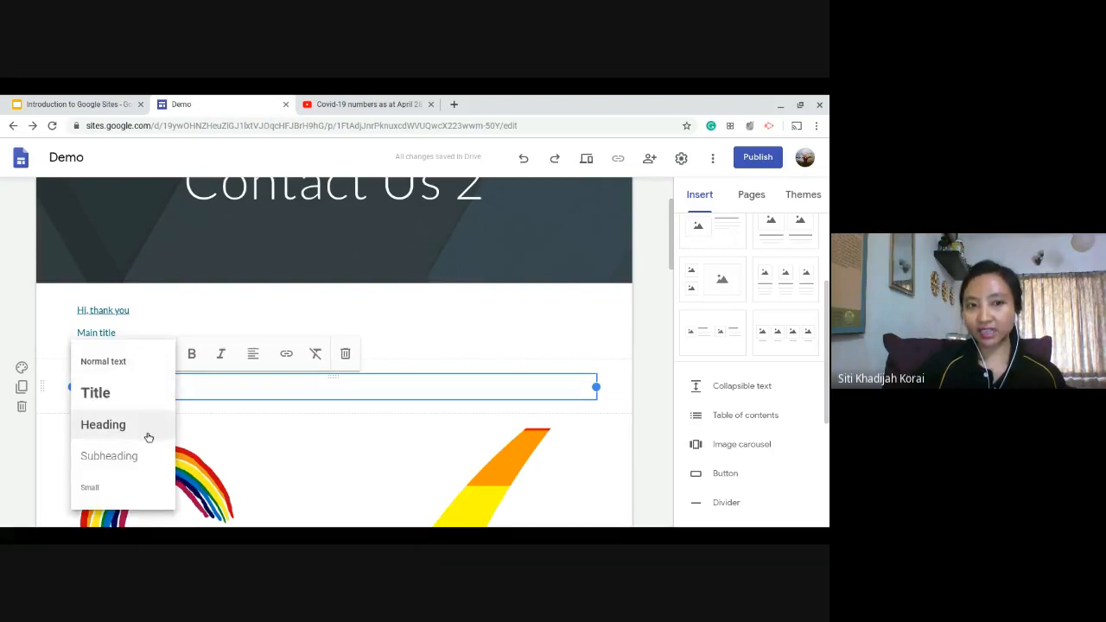
Add the line "what is your name?" beneath "Hi, thank you" in the same text box.
click(326, 387)
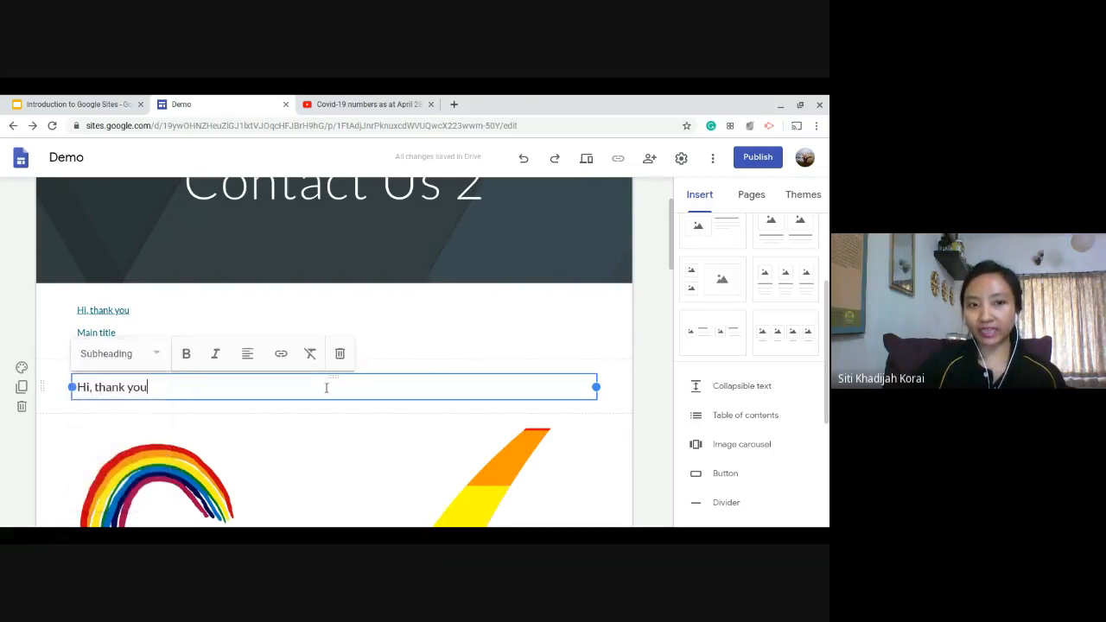
key(Return)
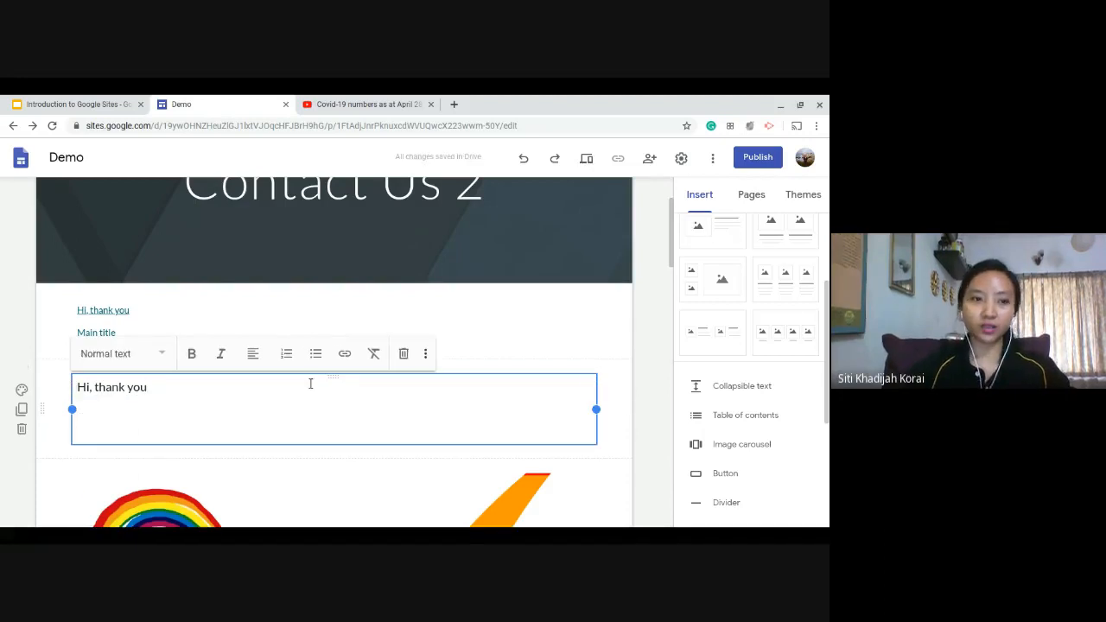
text(what sis your name?)
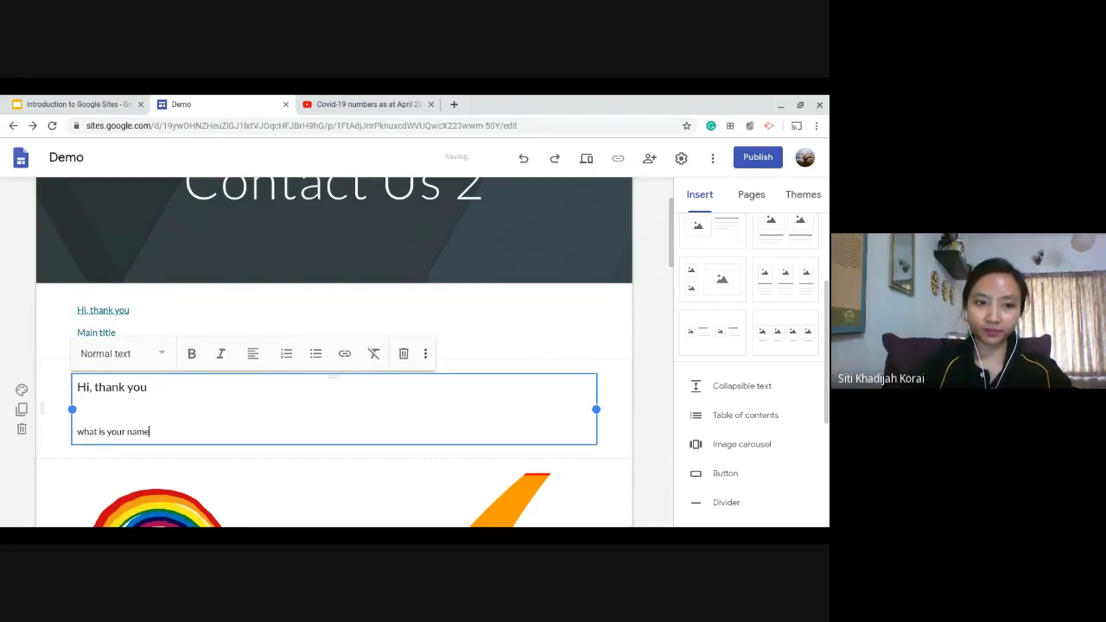
Check the text styles used by the "Hi, thank you" and "what is your name?" lines.
click(163, 392)
drag(170, 391, 79, 387)
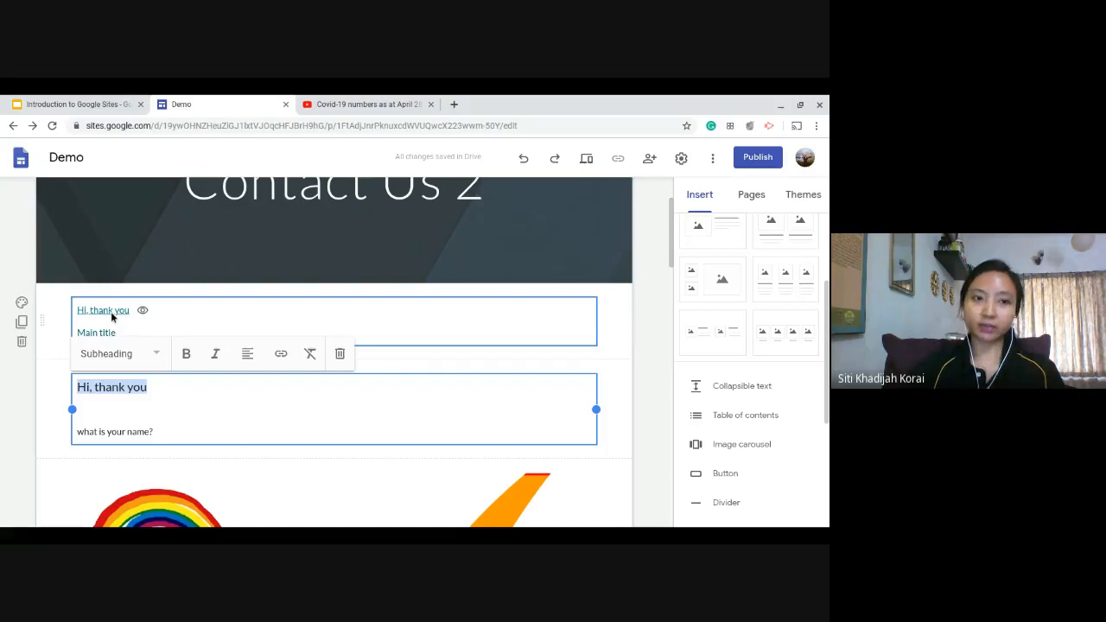
click(143, 354)
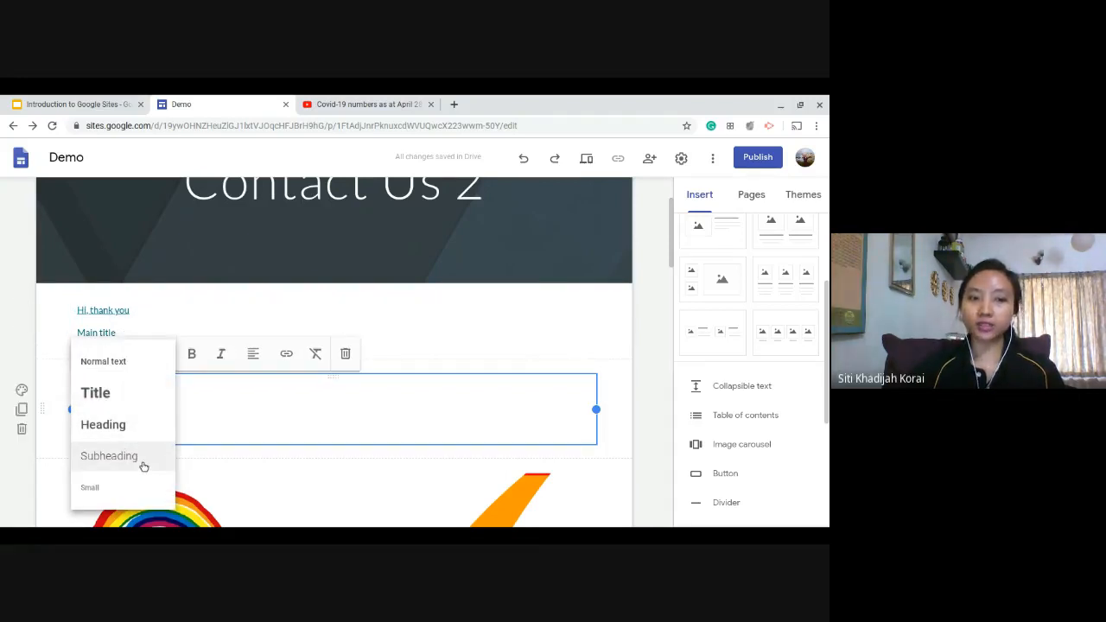
click(247, 409)
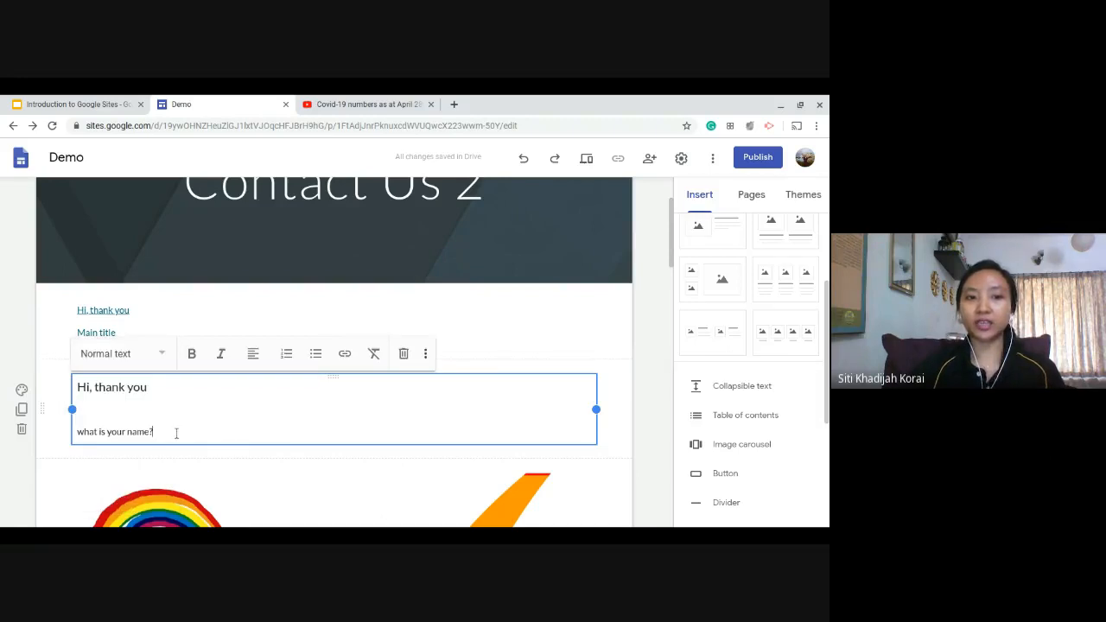
drag(177, 433, 74, 432)
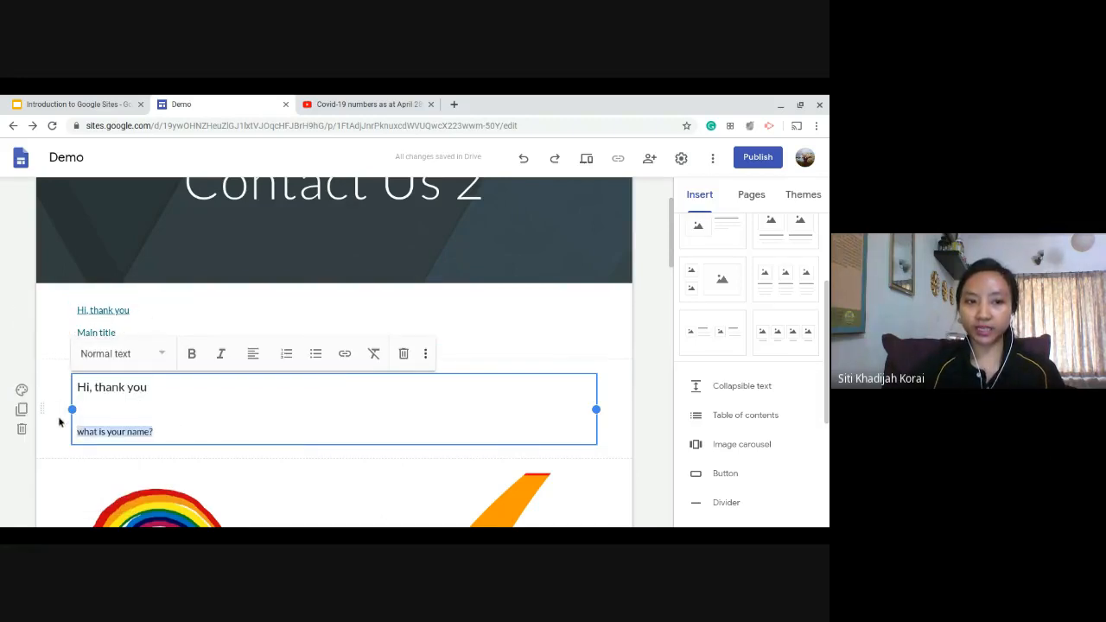
Insert a new text box containing "Hi" below the "what is your name?" text and check its style.
scroll(775, 353, up, 3)
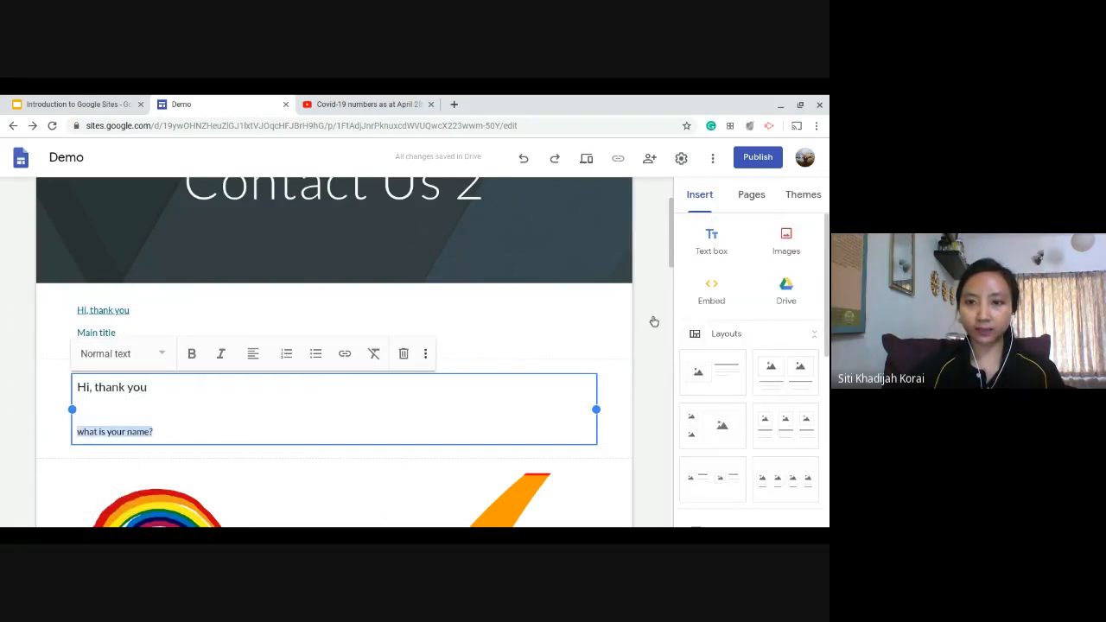
click(386, 360)
click(721, 255)
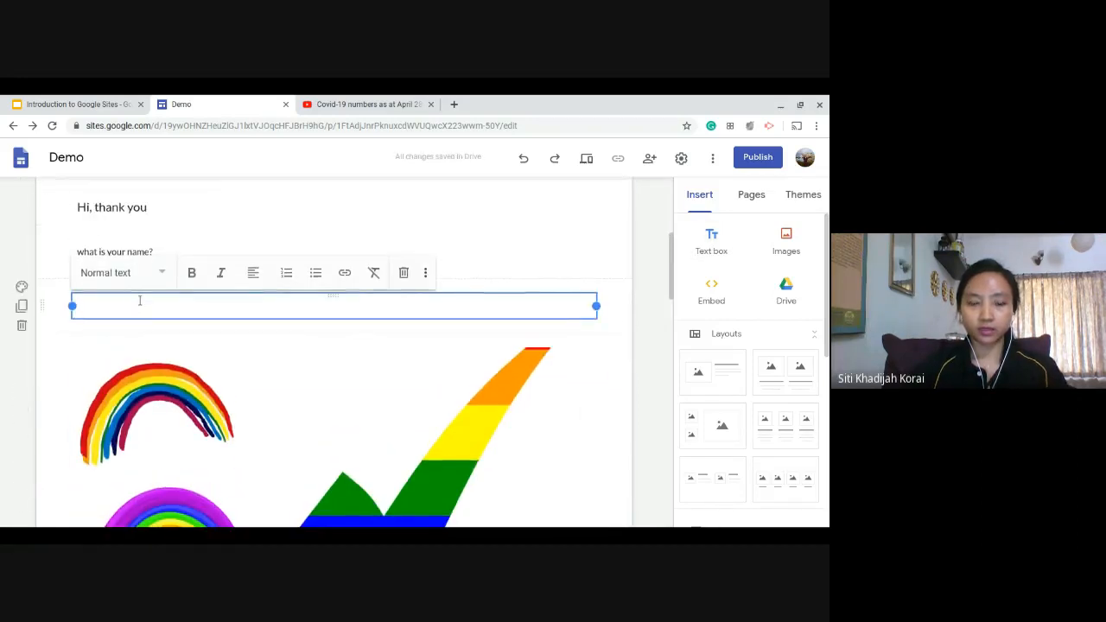
text(Hi)
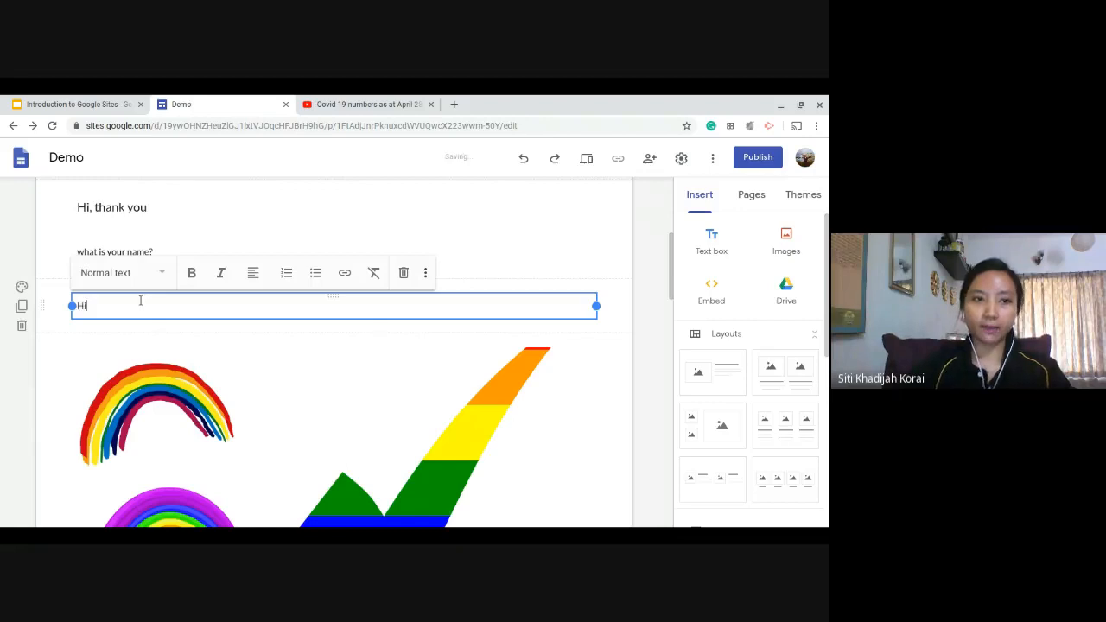
click(634, 321)
scroll(231, 256, up, 2)
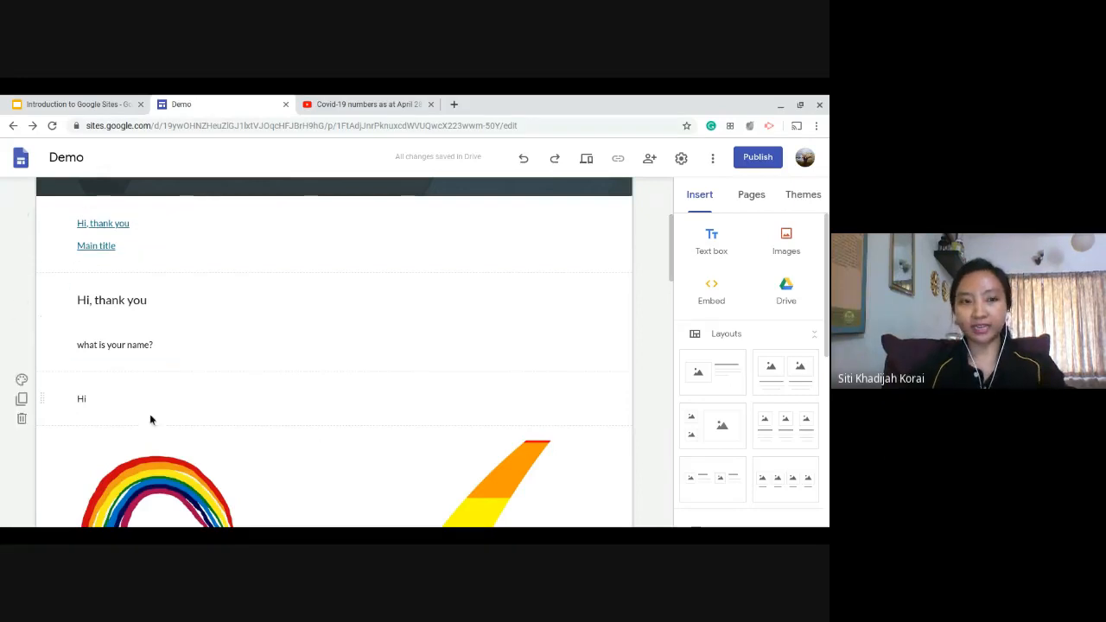
click(135, 394)
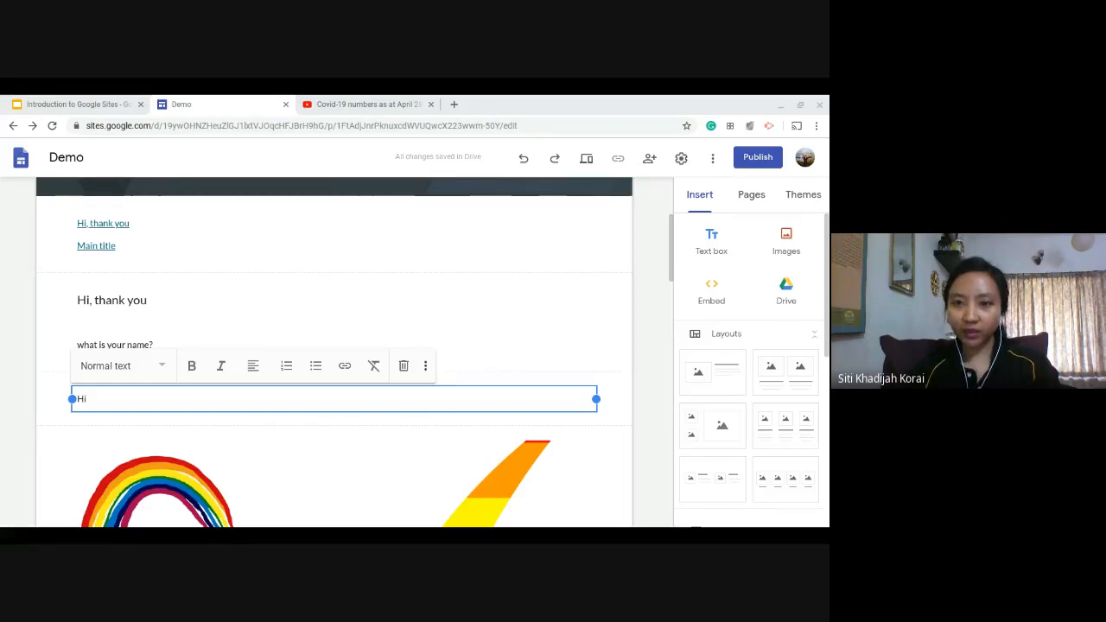
Switch to the YouTube video and turn on a start time of 2:00 for its embed code.
click(345, 104)
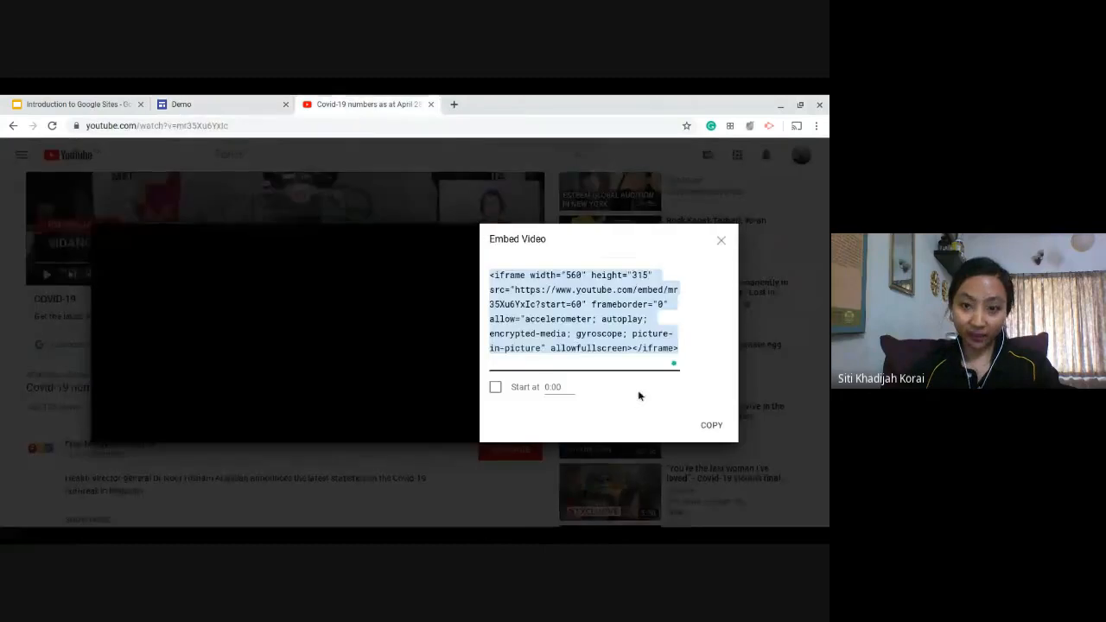
click(495, 388)
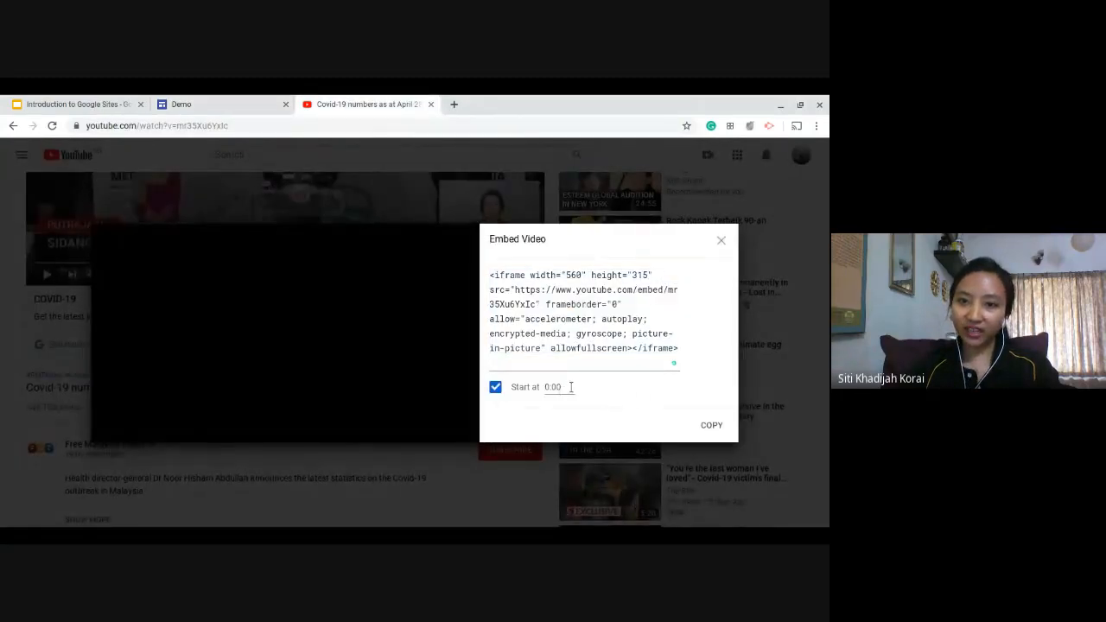
click(570, 387)
key(BackSpace)
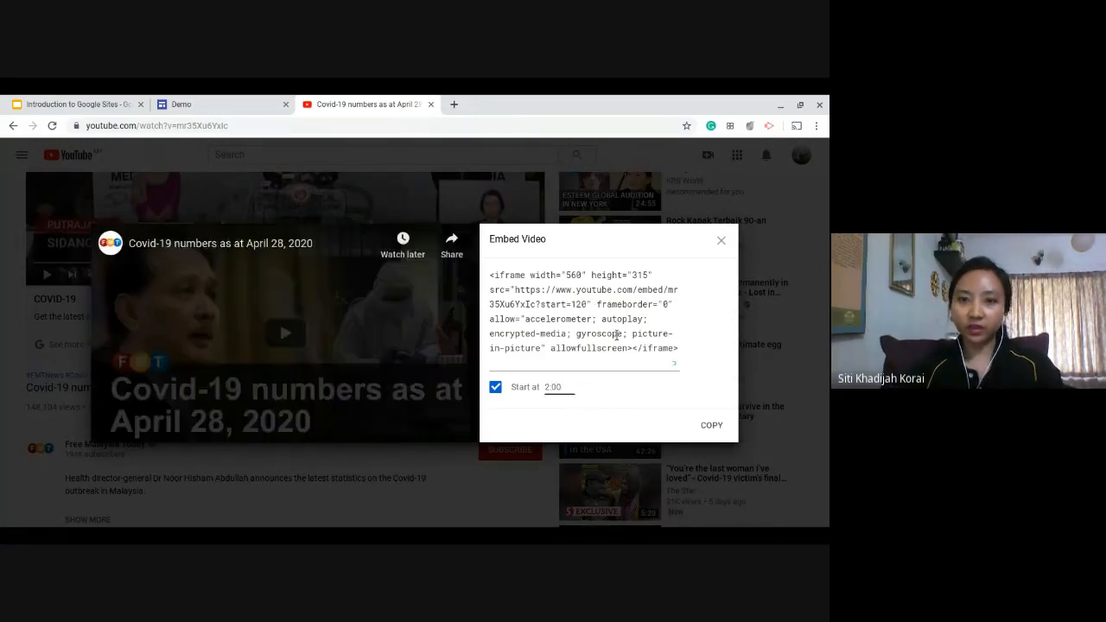
Examine the start parameter in the YouTube embed code.
drag(571, 305, 543, 304)
click(586, 304)
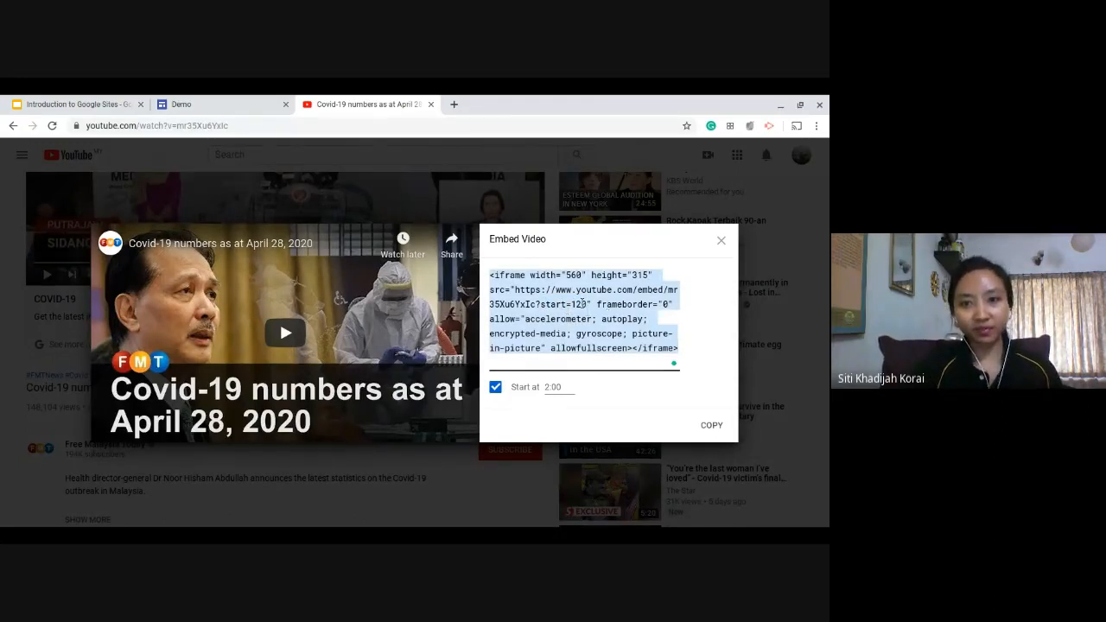
click(584, 304)
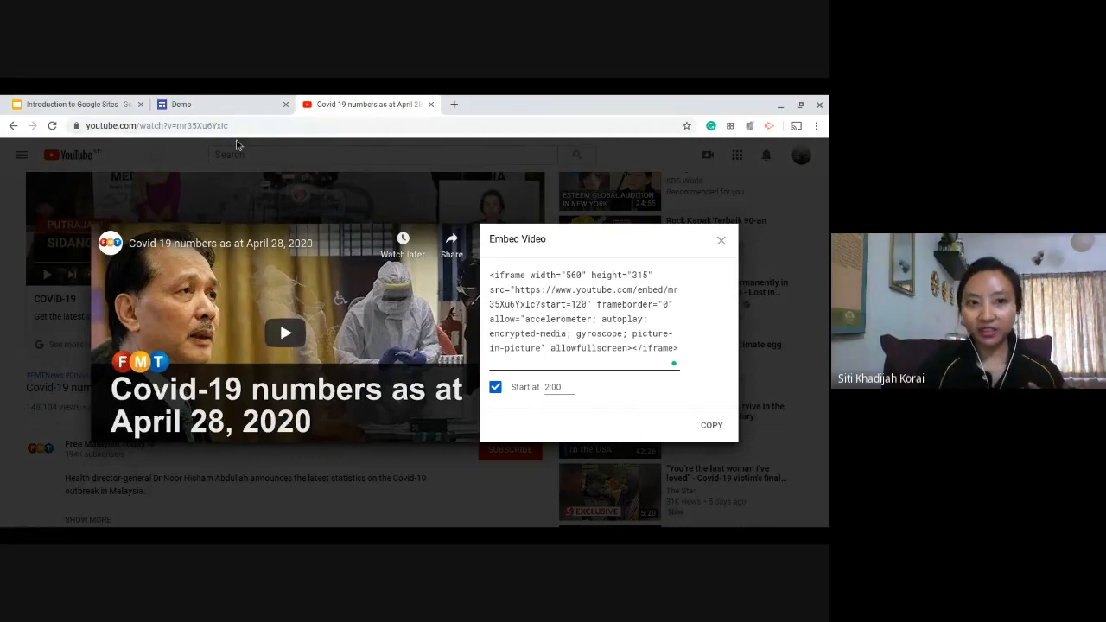
click(210, 104)
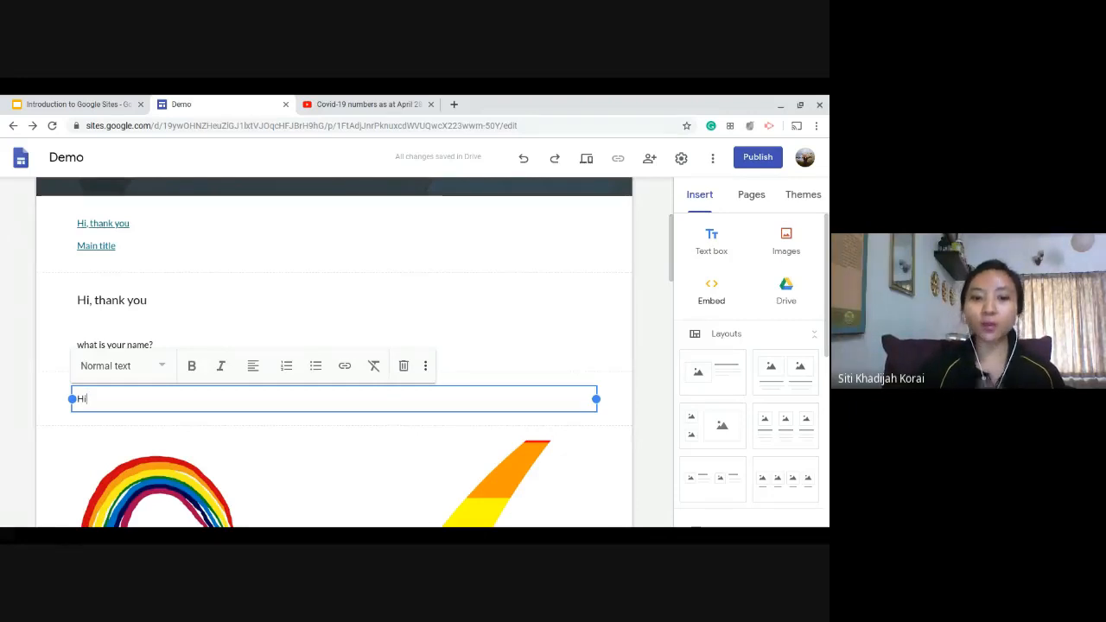
click(358, 102)
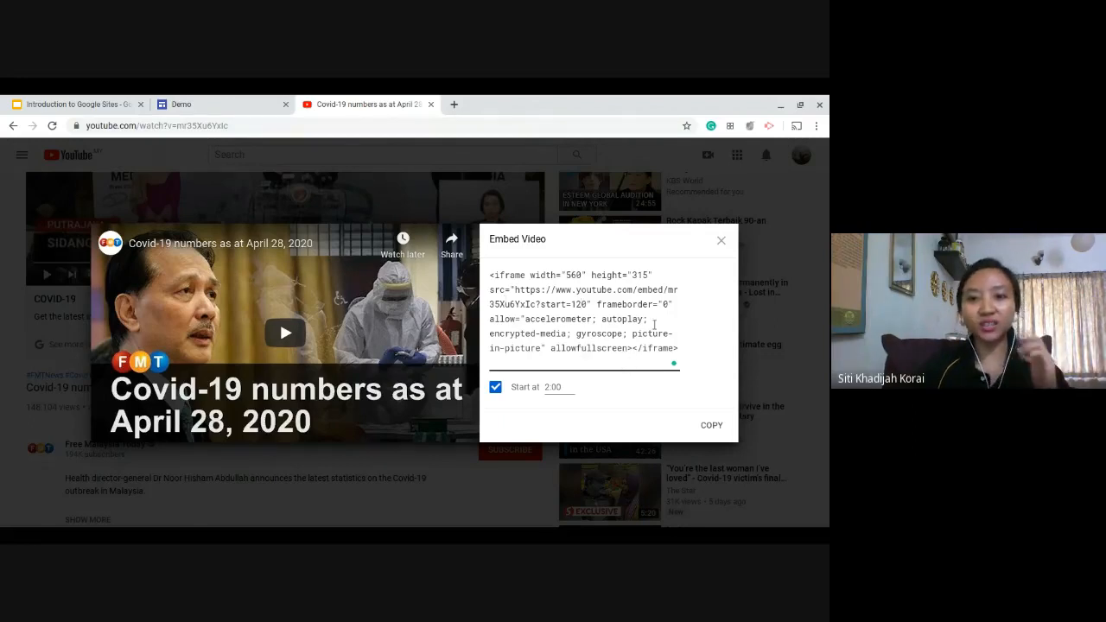
Switch back to Google Sites and replace the collapsible text's heading at the end of the page with "Credits".
click(172, 105)
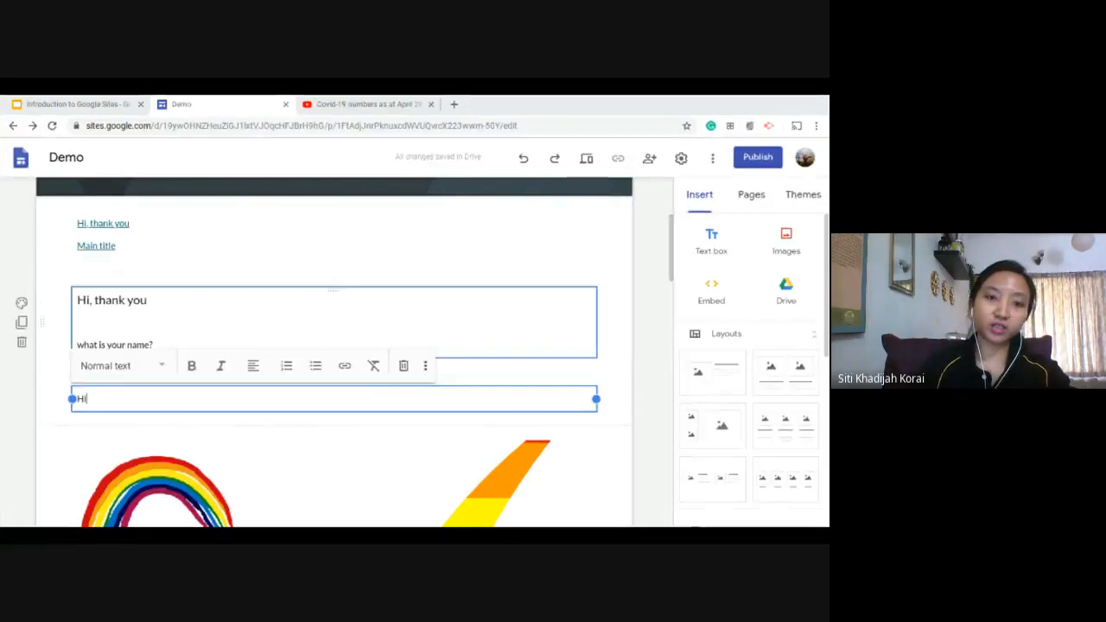
scroll(304, 457, down, 10)
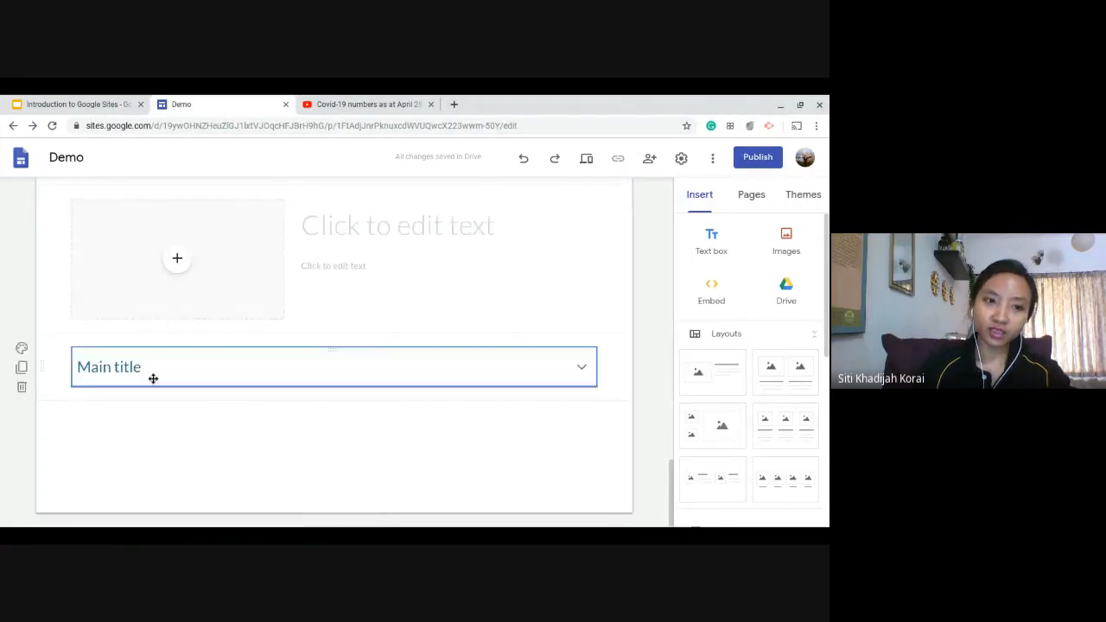
click(153, 378)
click(150, 369)
key(BackSpace)
key(BackSpace)
key(BackSpace)
key(BackSpace)
key(BackSpace)
key(BackSpace)
key(BackSpace)
key(BackSpace)
key(BackSpace)
key(BackSpace)
text(Cred)
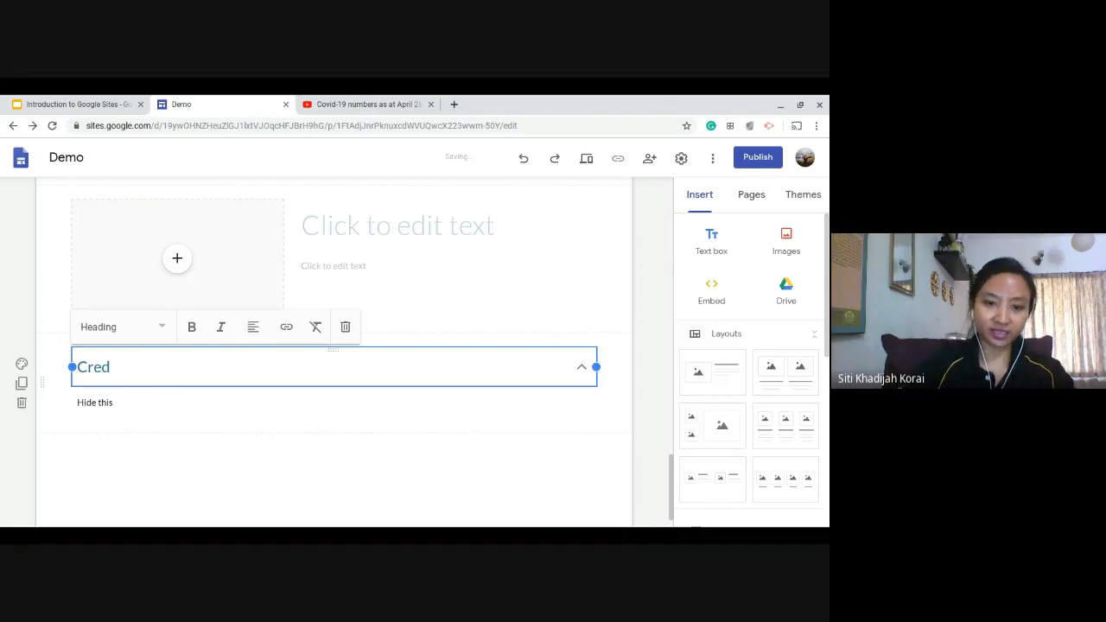
text(uts)
Replace the "Hide this" body of the collapsible text with "Thank you..".
click(87, 408)
triple_click(87, 408)
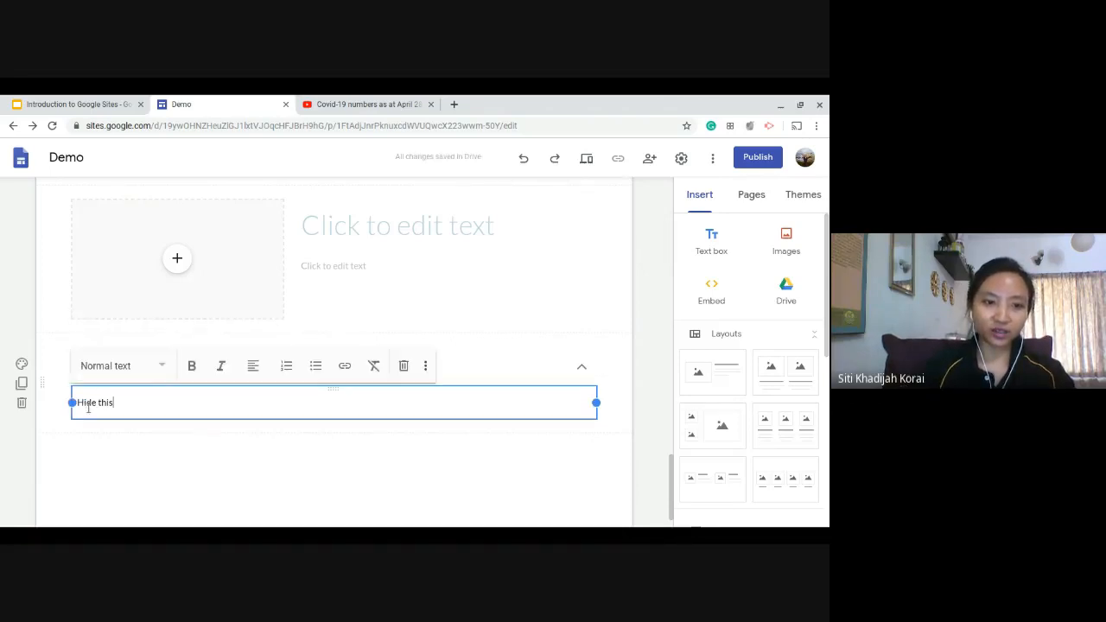
text(Thank you..)
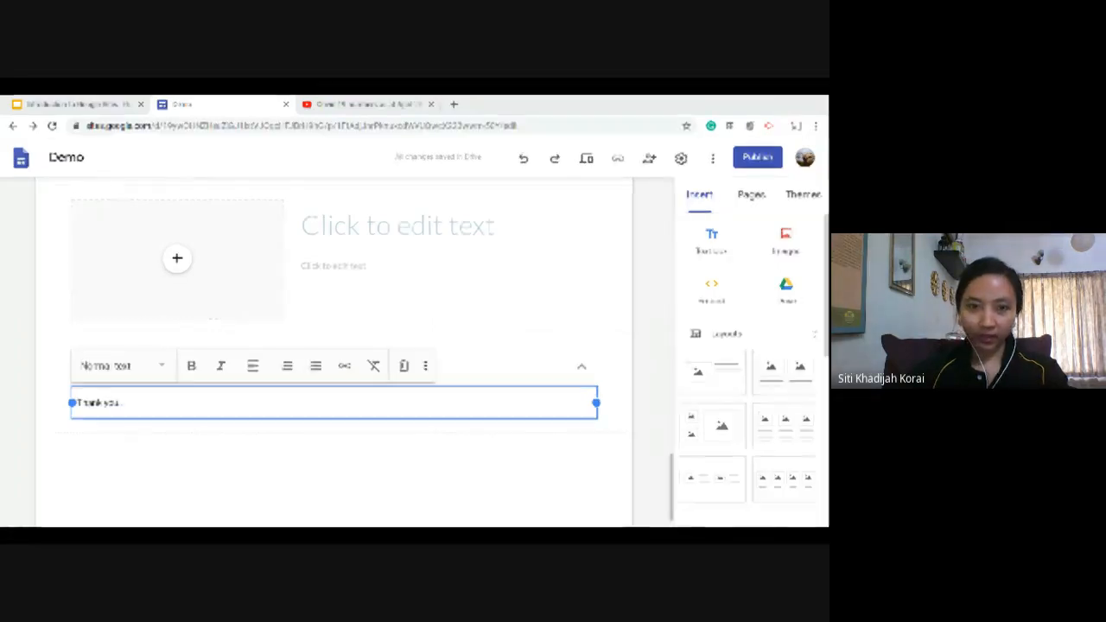
Start an image carousel and add the hand-painted rainbow image from a Google image search for "rainbow".
scroll(736, 316, down, 8)
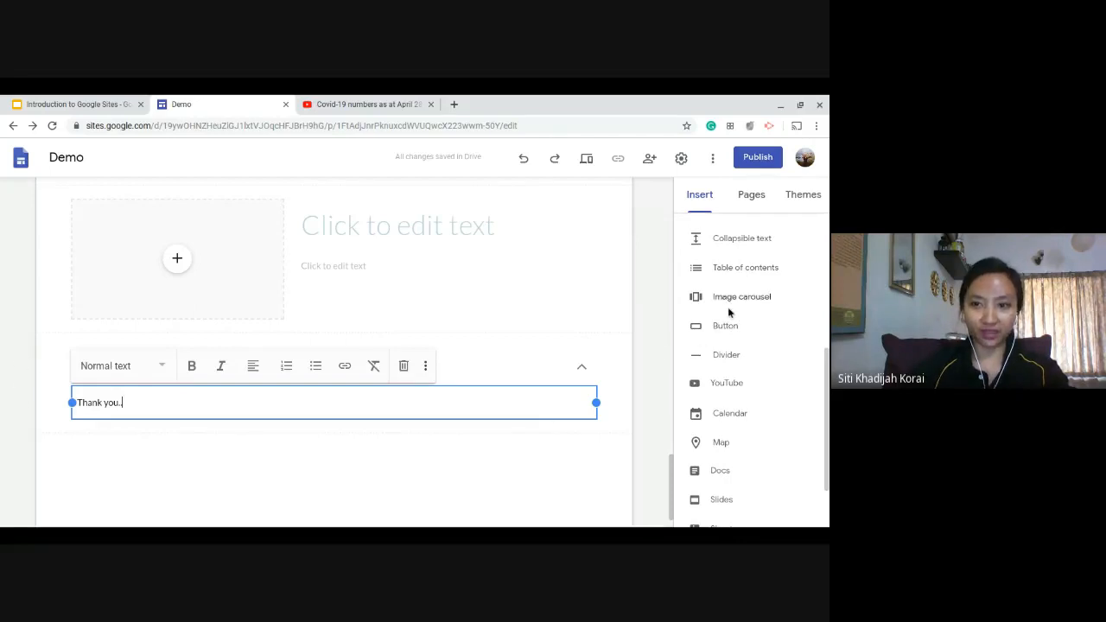
click(742, 298)
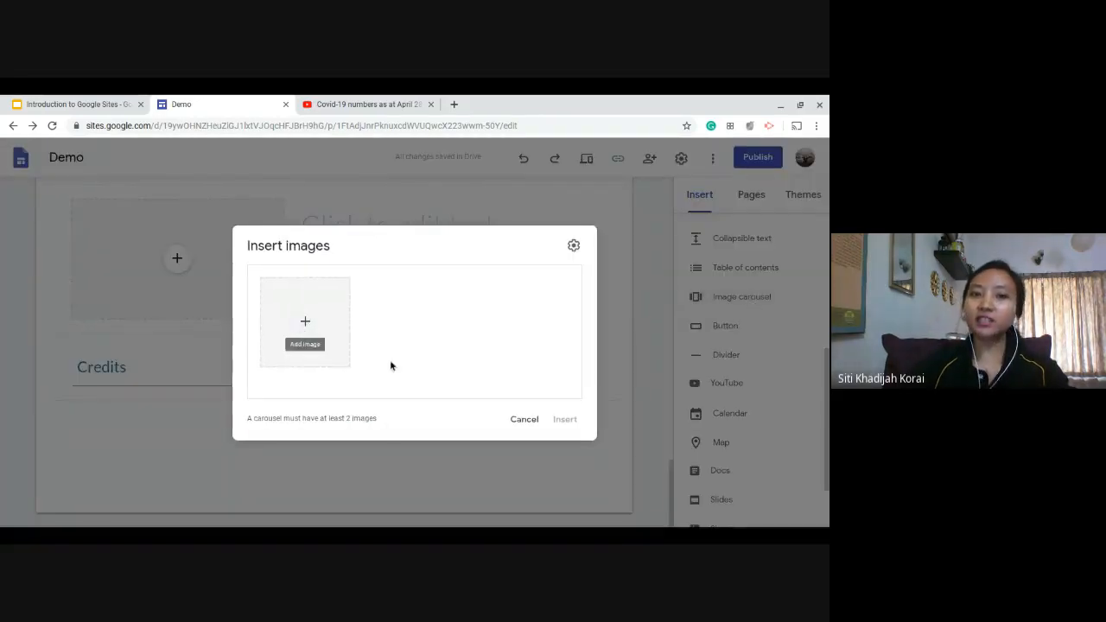
click(305, 321)
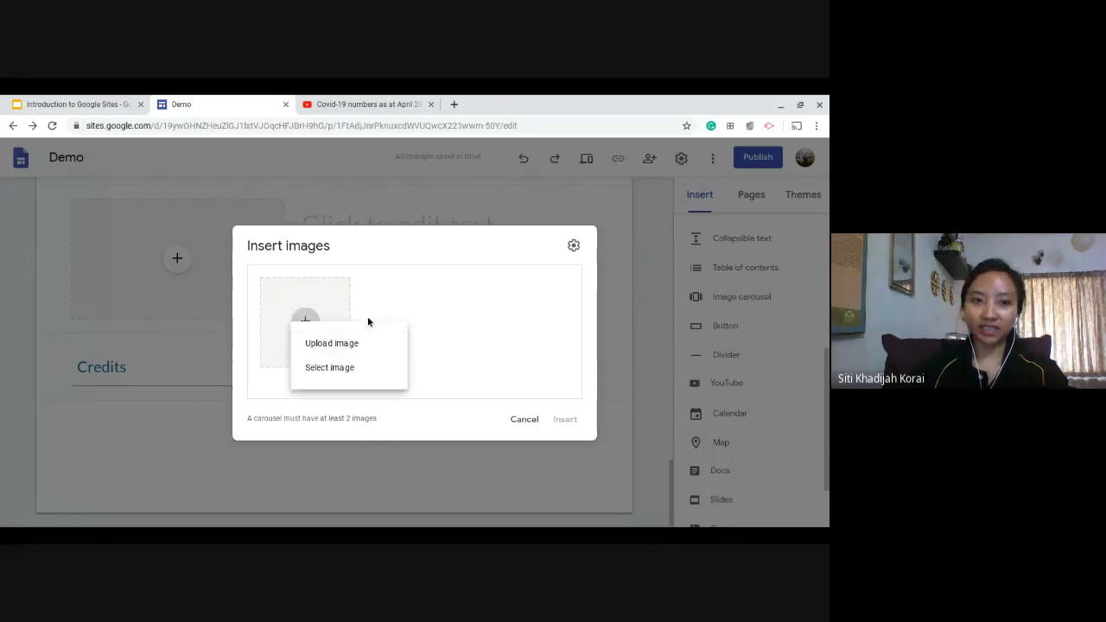
click(349, 370)
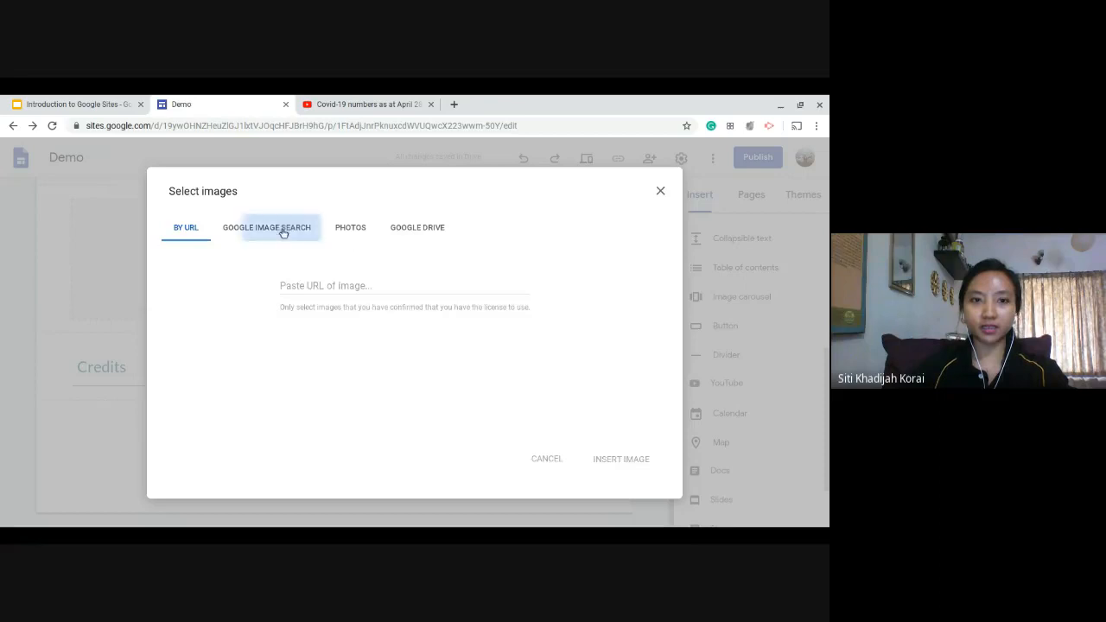
click(280, 229)
click(385, 184)
text(rainbow)
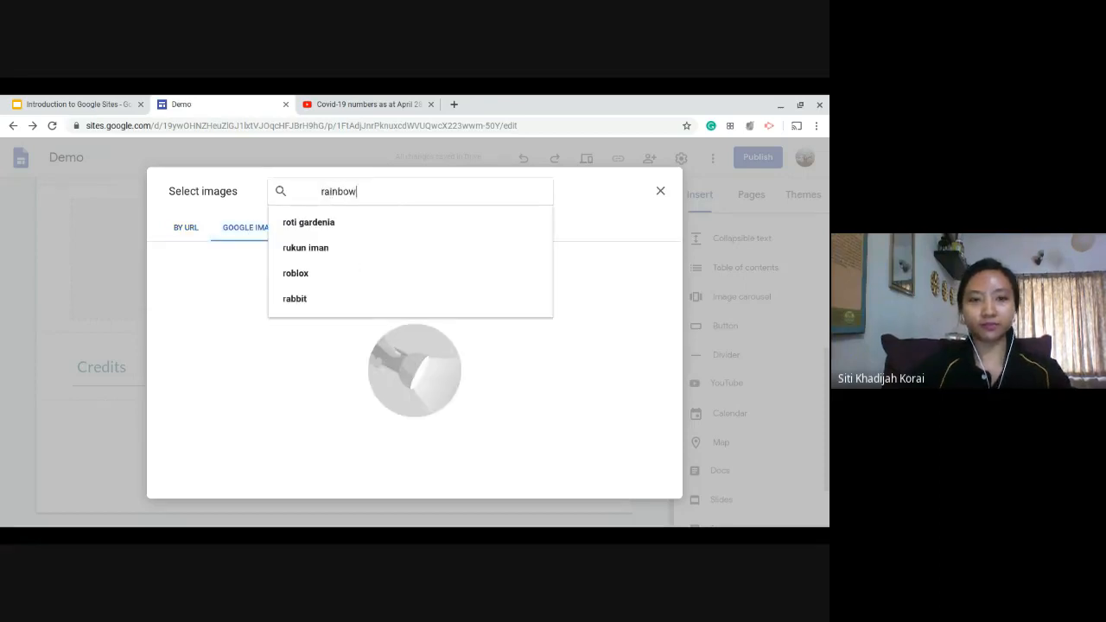
key(Return)
click(519, 368)
click(650, 485)
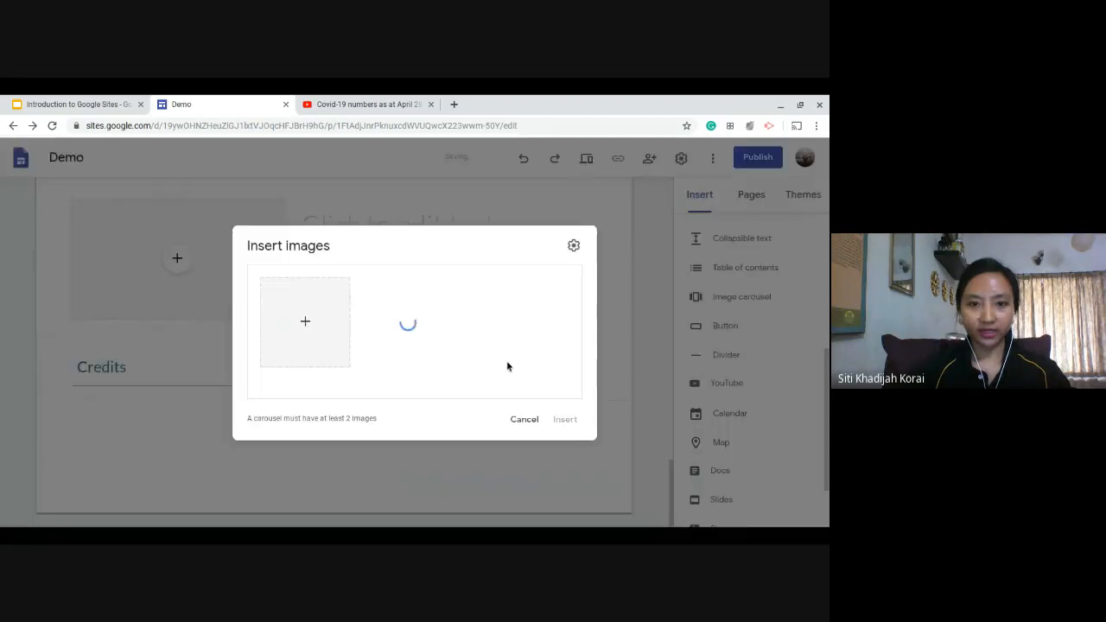
Add a second image, a plain rainbow arc from a Google image search for "rainbow", and insert the carousel.
click(303, 325)
click(379, 370)
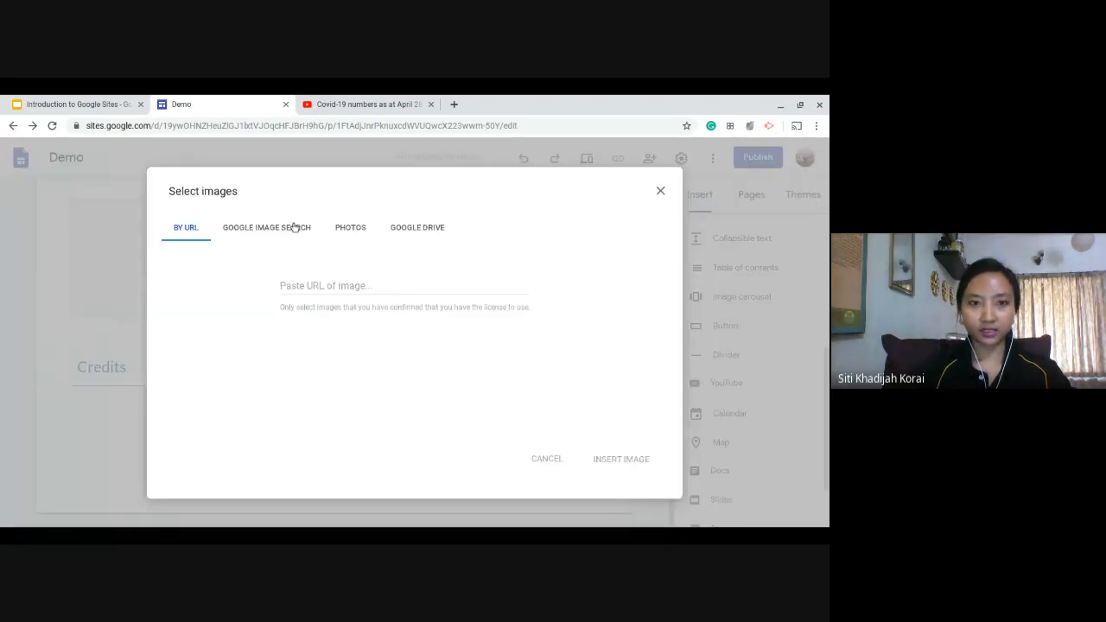
click(293, 227)
click(457, 192)
text(rainbow)
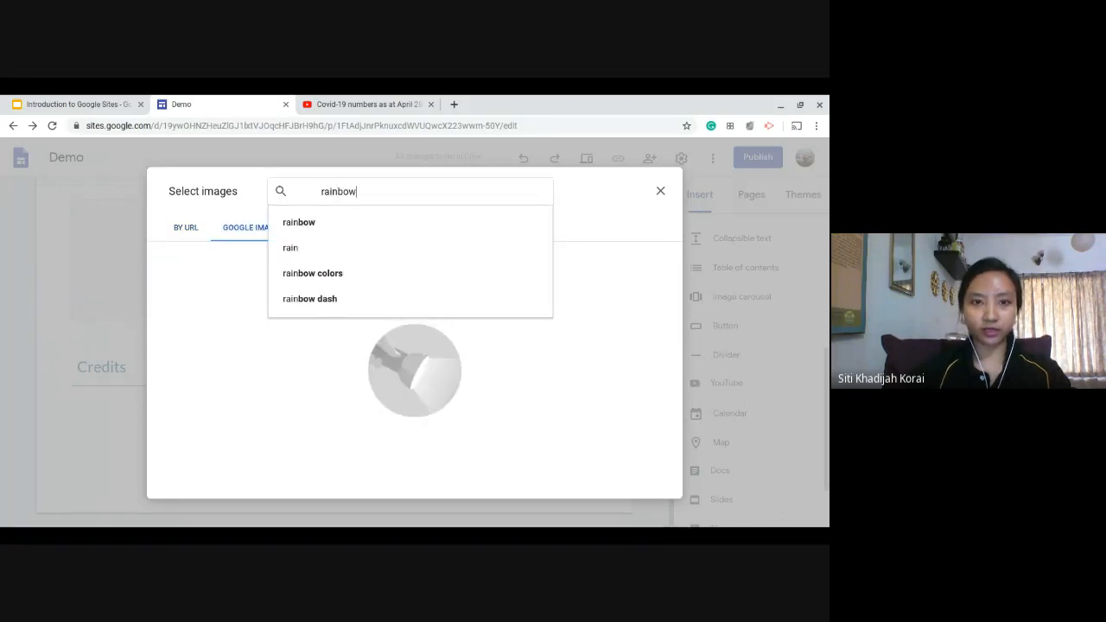
key(Return)
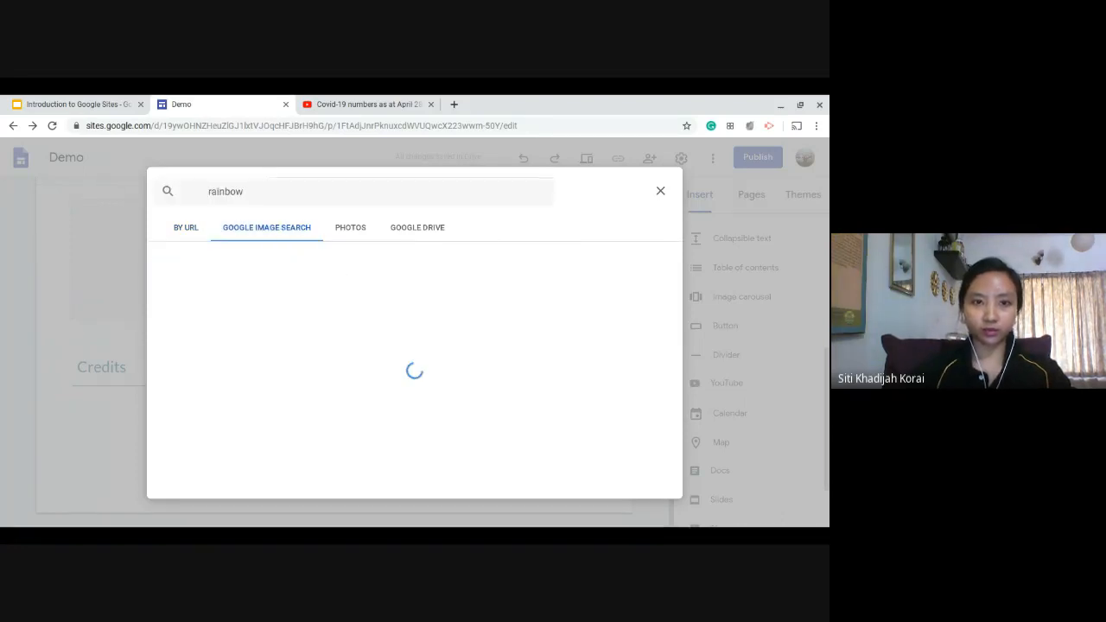
click(371, 366)
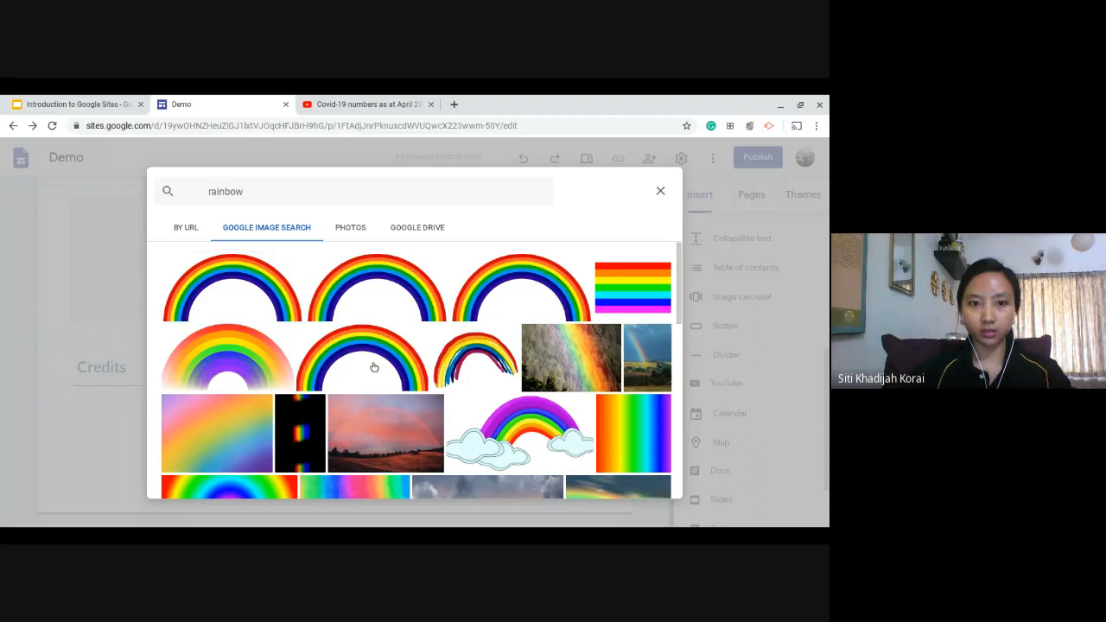
click(649, 484)
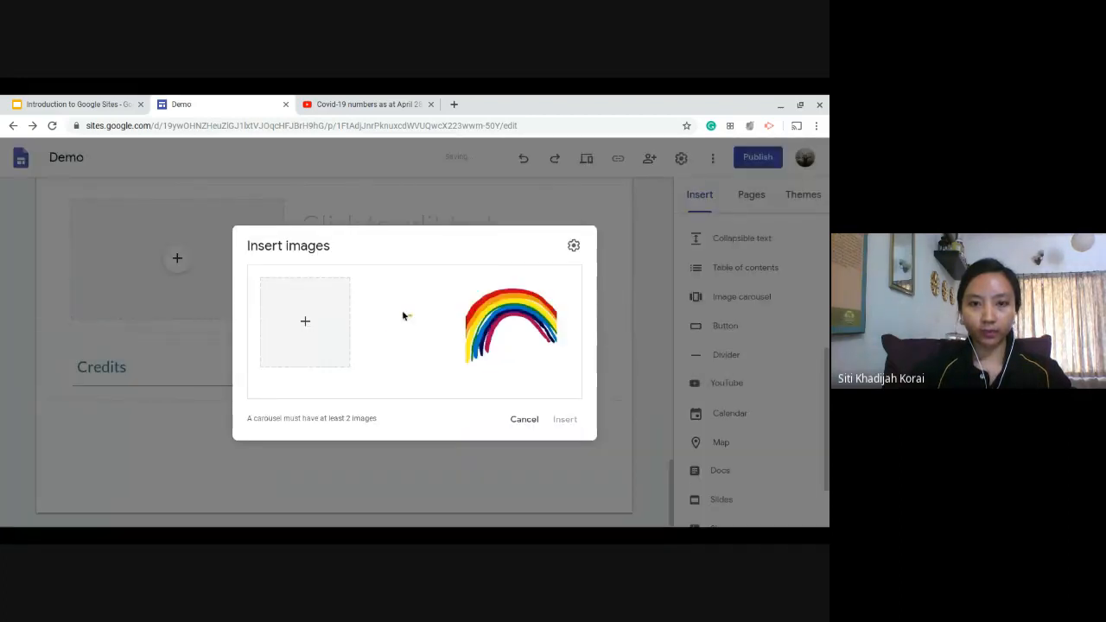
click(566, 421)
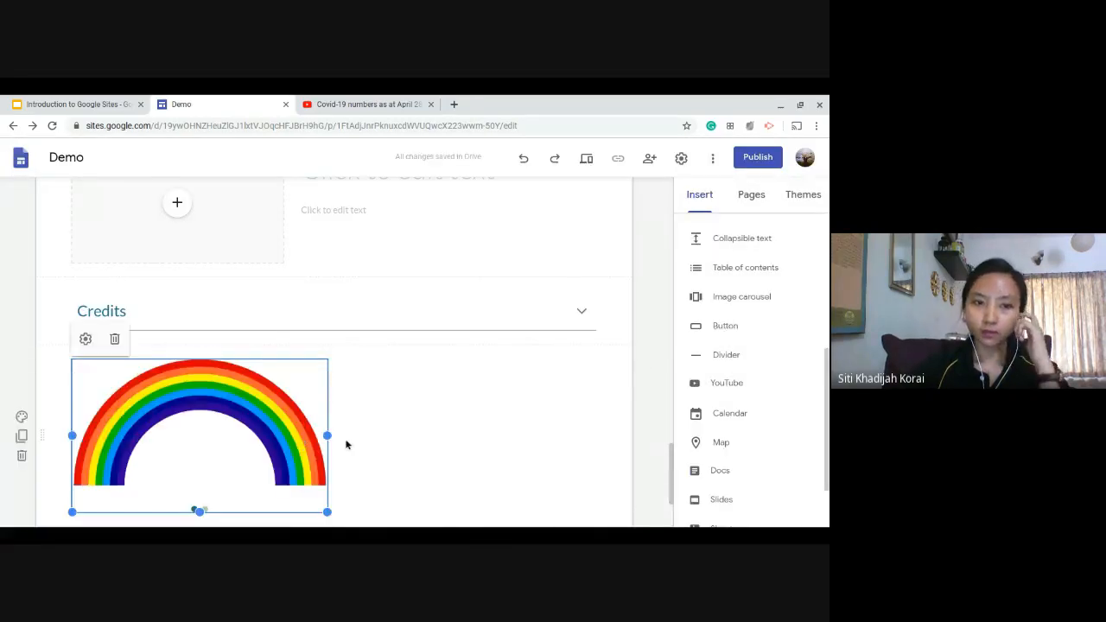
Delete the Credits text, empty layout, embedded slides, Covid-19 video and sunset landscape sections above the carousel.
scroll(620, 402, down, 1)
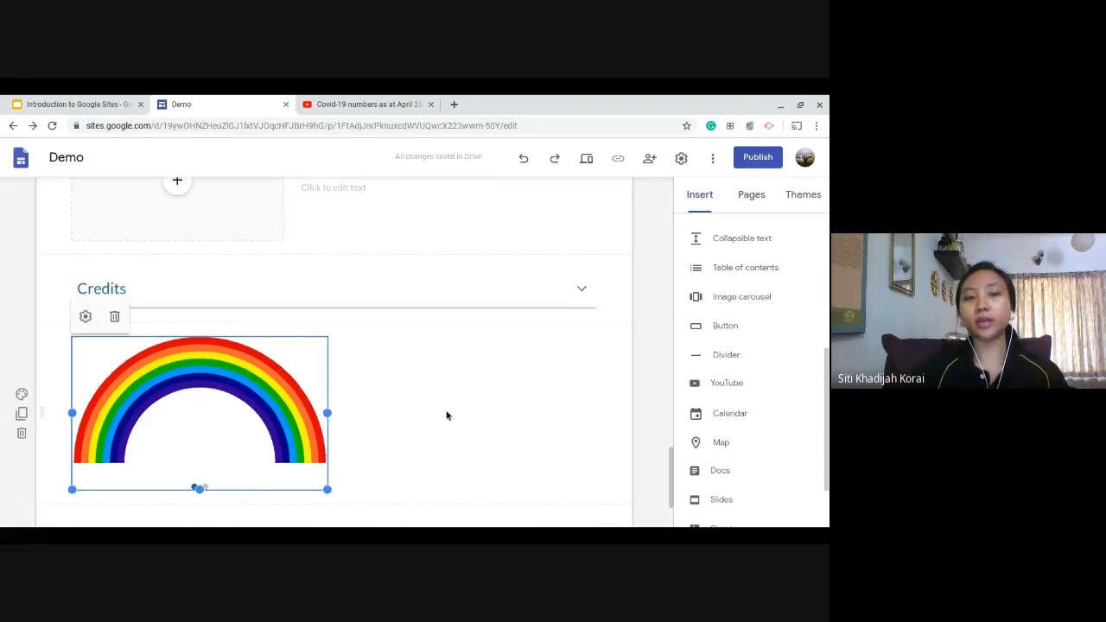
scroll(447, 415, down, 1)
scroll(544, 422, up, 1)
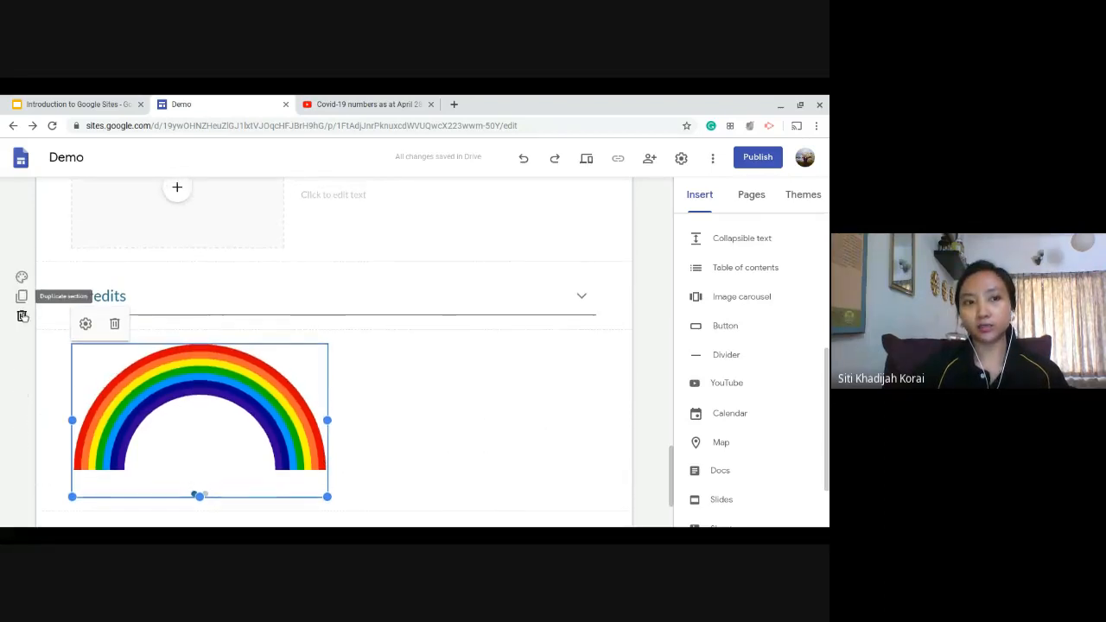
click(21, 317)
click(22, 310)
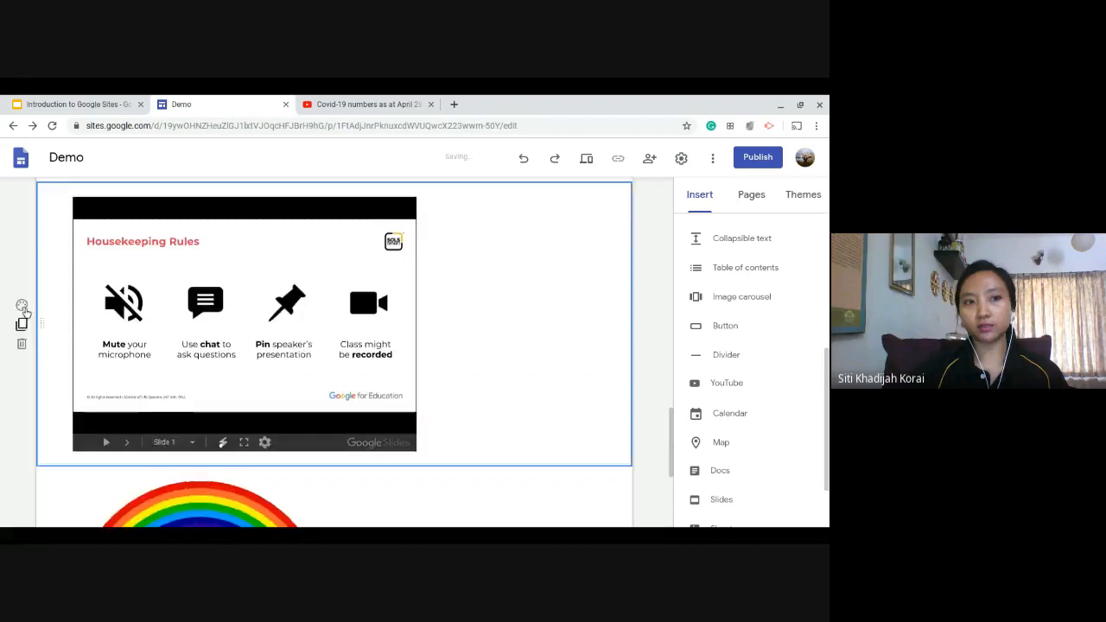
click(23, 362)
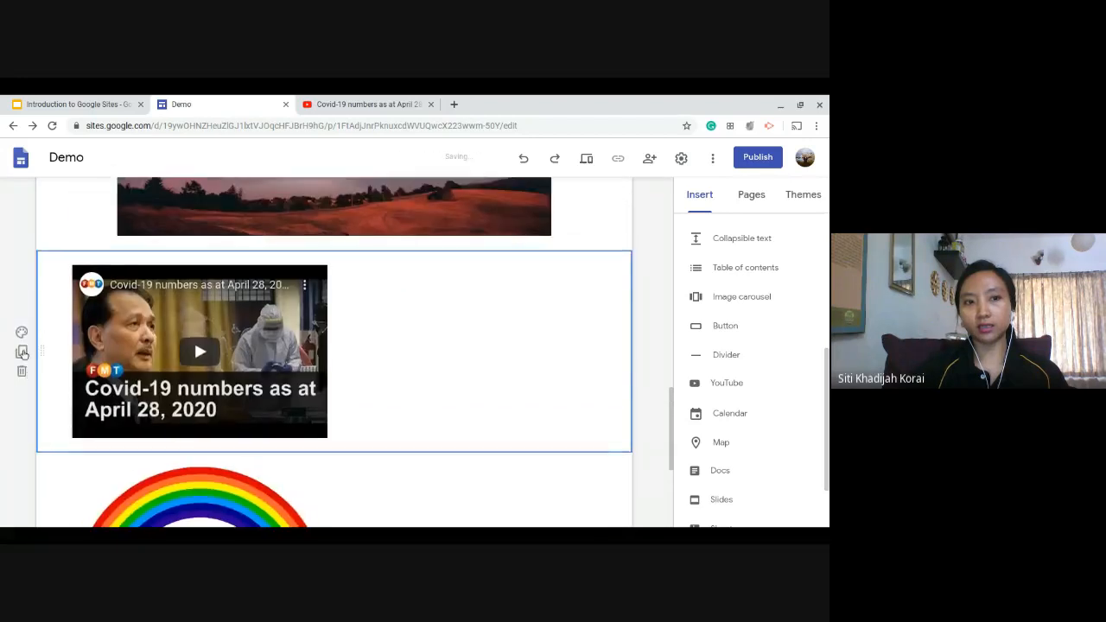
click(22, 371)
click(21, 374)
Delete the remaining rainbow images, "Hi" and "Hi, thank you" text, and table of contents sections between the header and the carousel.
scroll(20, 484, up, 2)
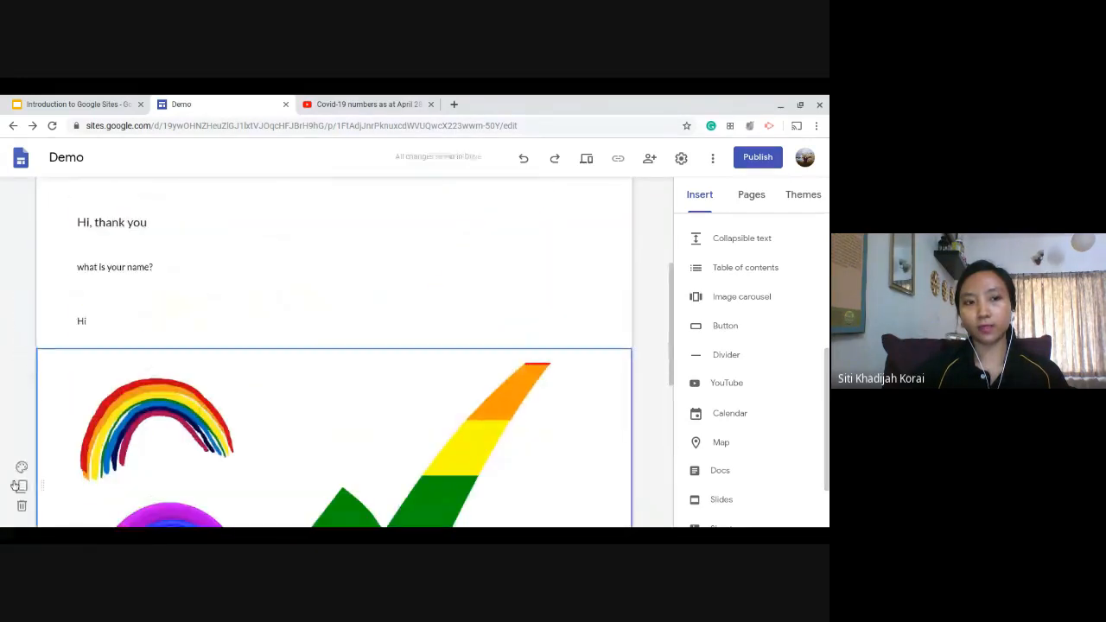
click(21, 506)
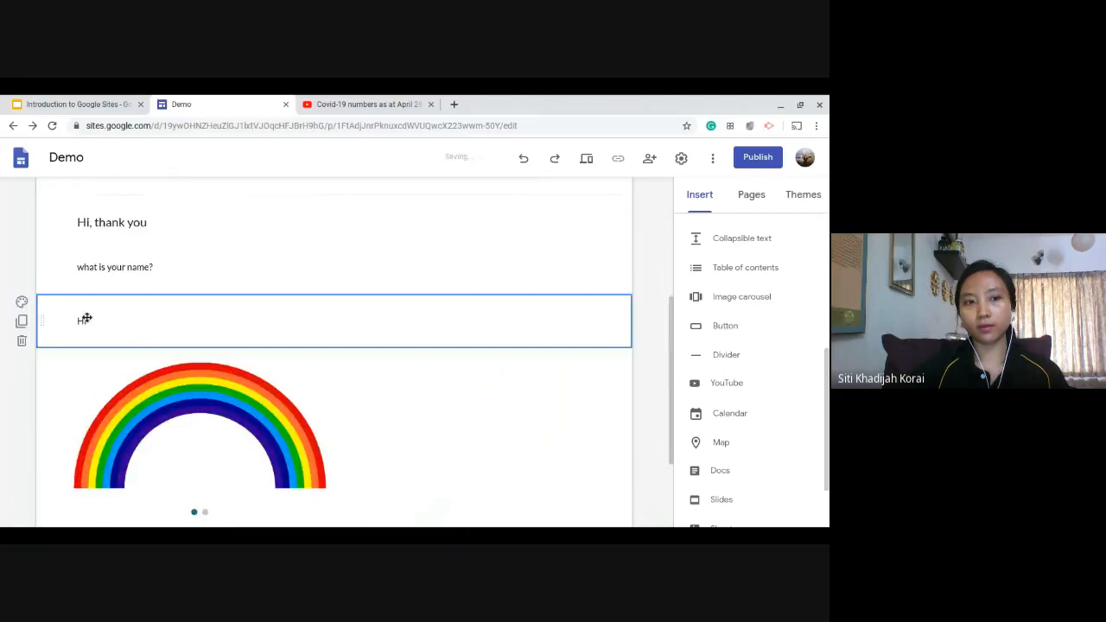
click(22, 341)
click(21, 267)
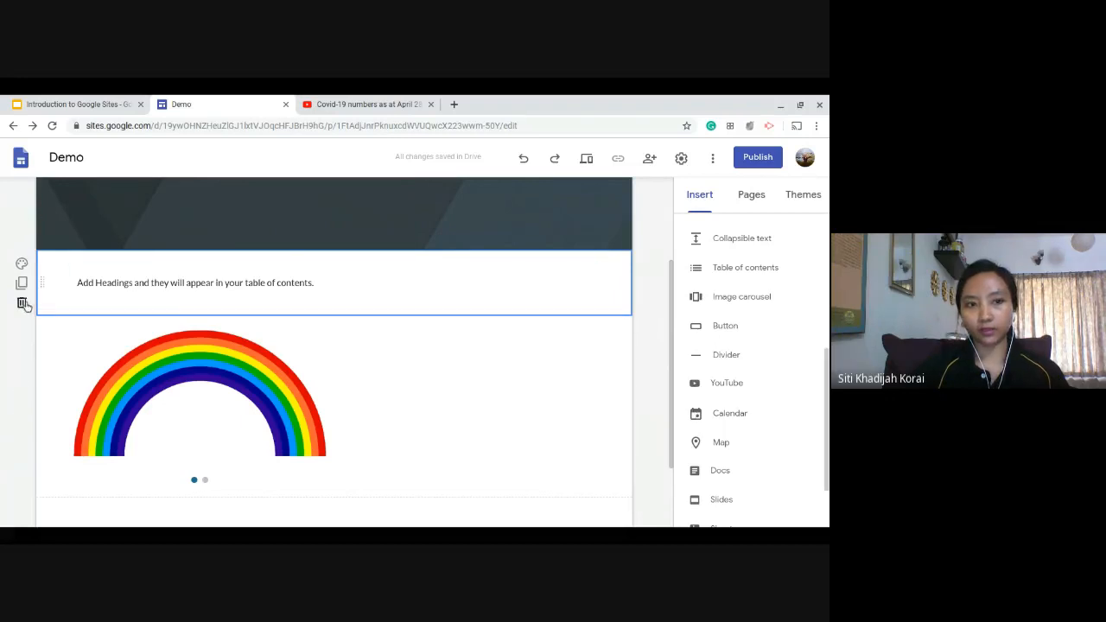
click(22, 302)
Preview the Contact Us 2 page at desktop size and flip back and forth through the carousel images.
scroll(630, 366, down, 1)
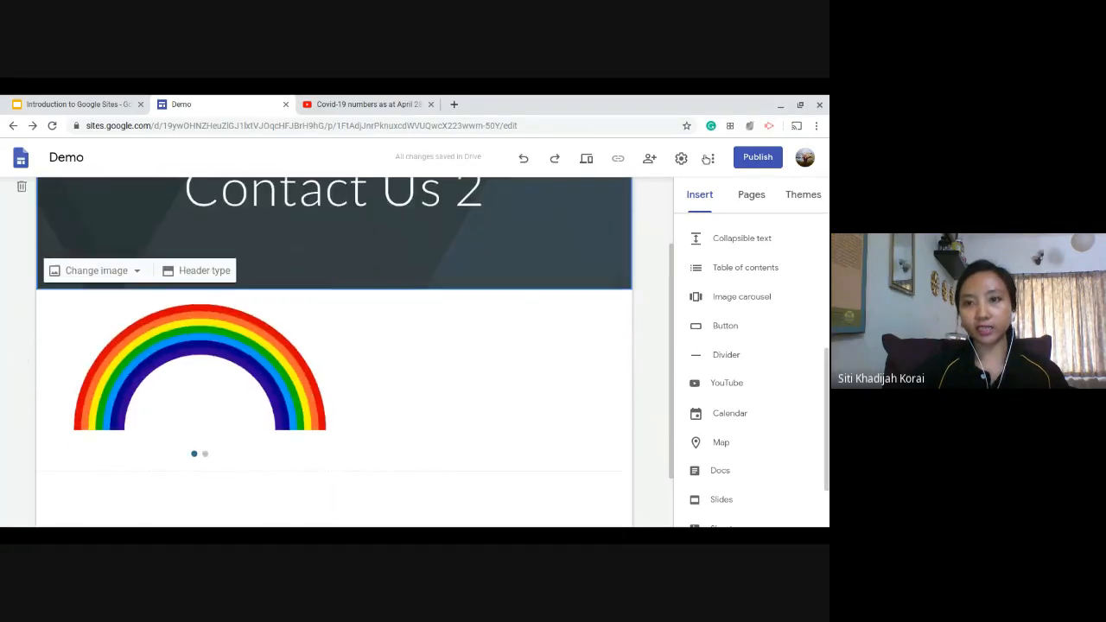
click(586, 160)
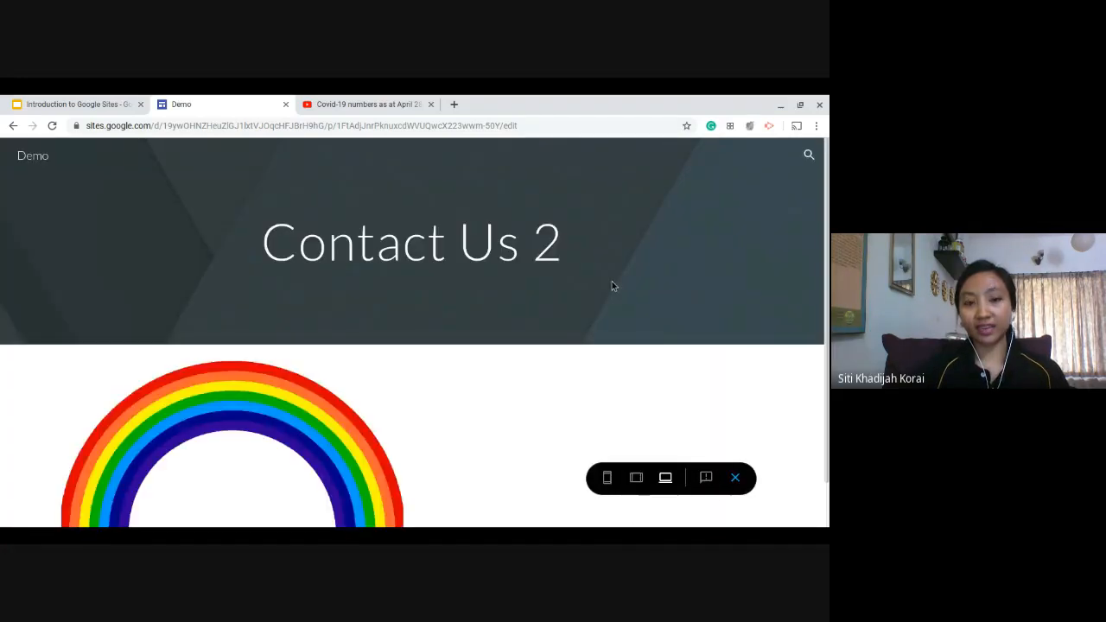
scroll(603, 288, down, 1)
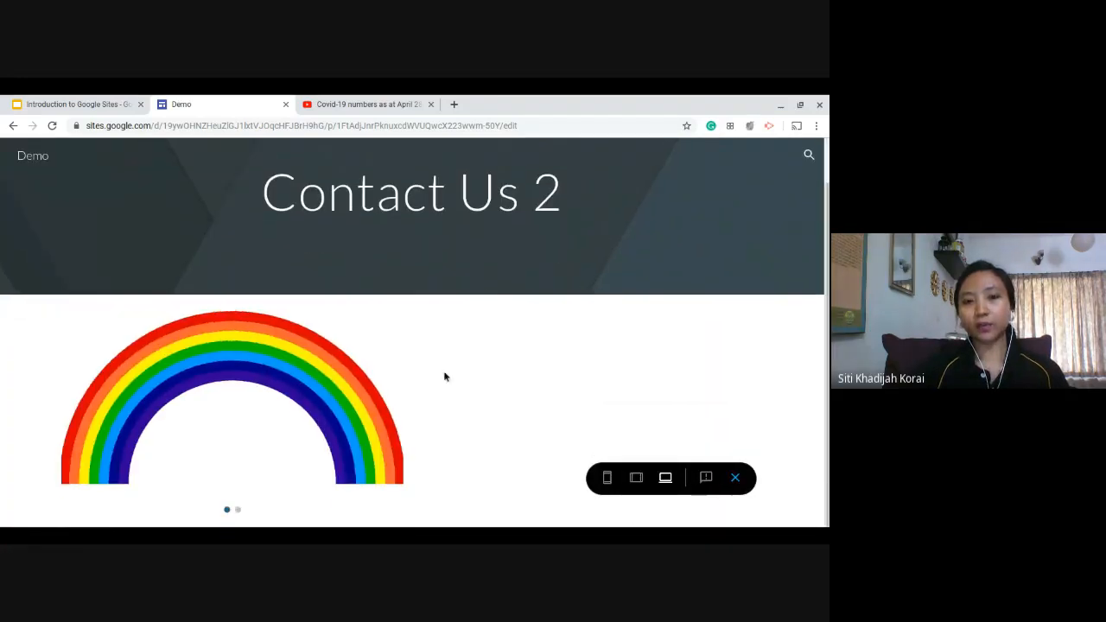
click(383, 401)
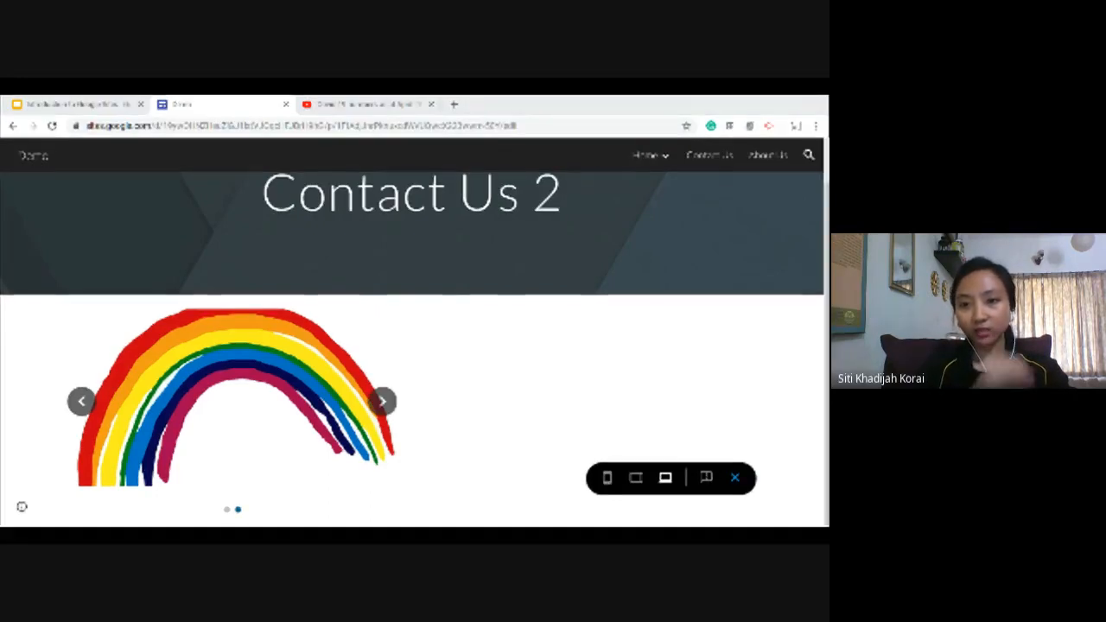
click(78, 407)
click(382, 401)
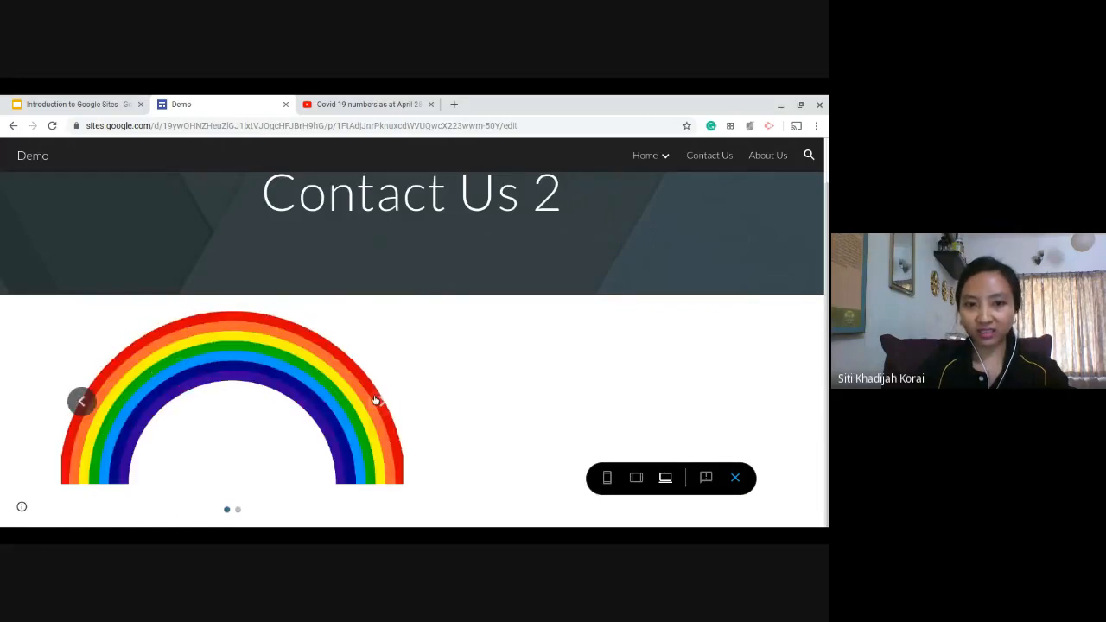
click(382, 401)
click(383, 401)
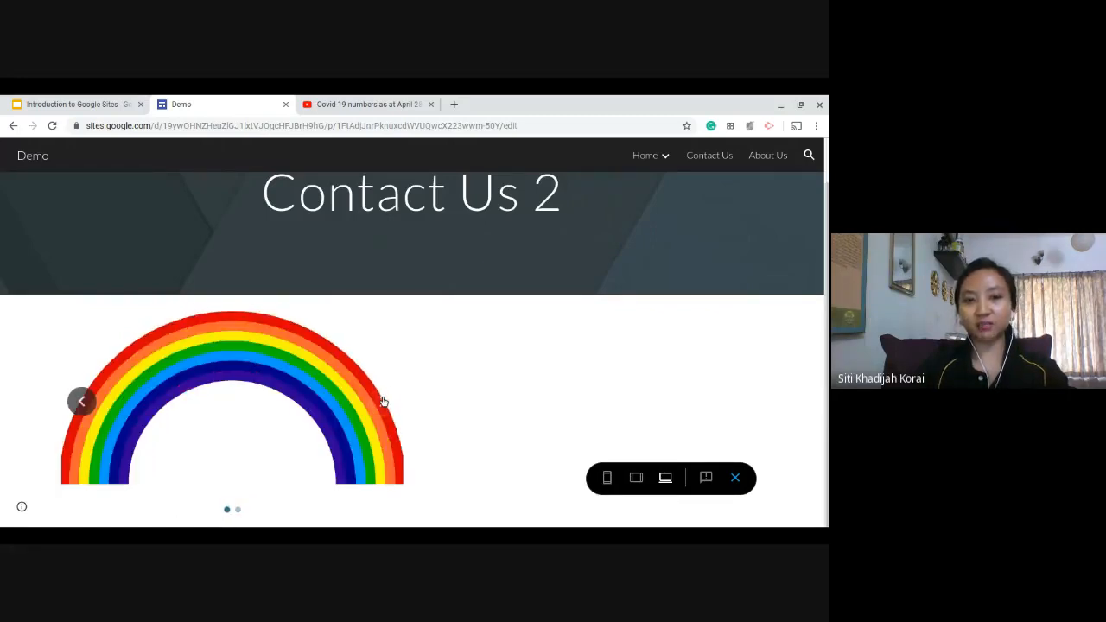
click(382, 401)
click(382, 402)
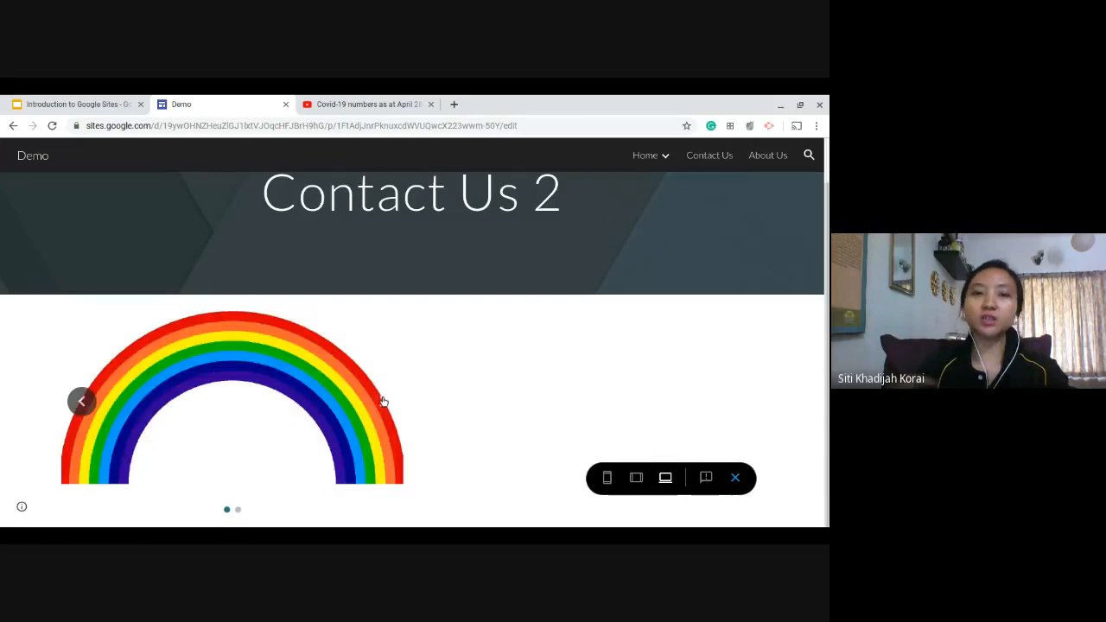
click(383, 401)
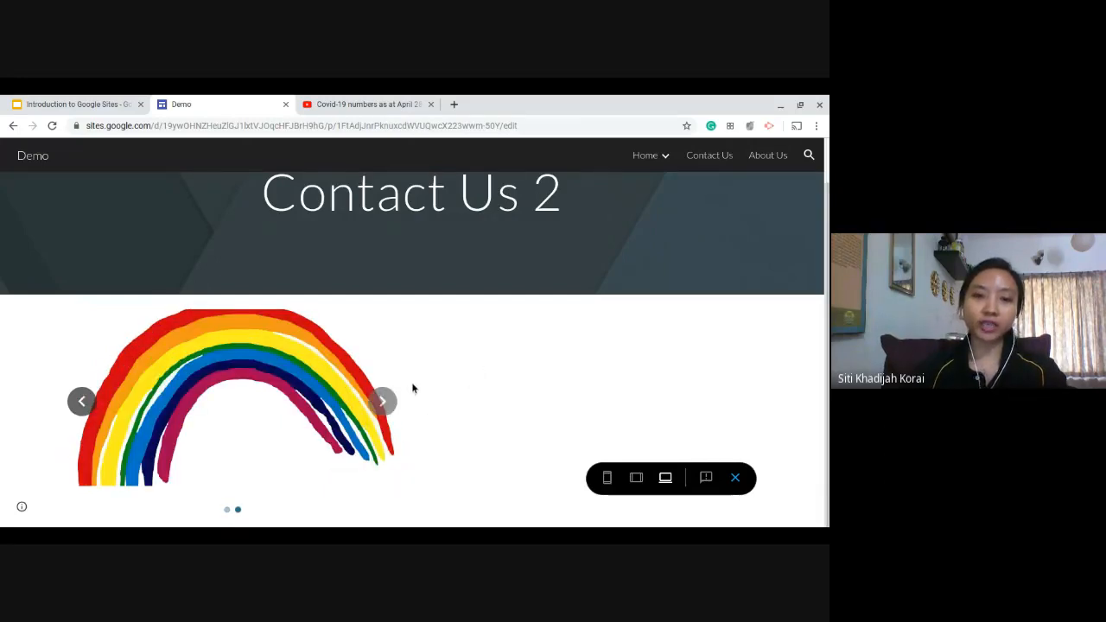
click(383, 401)
click(383, 401)
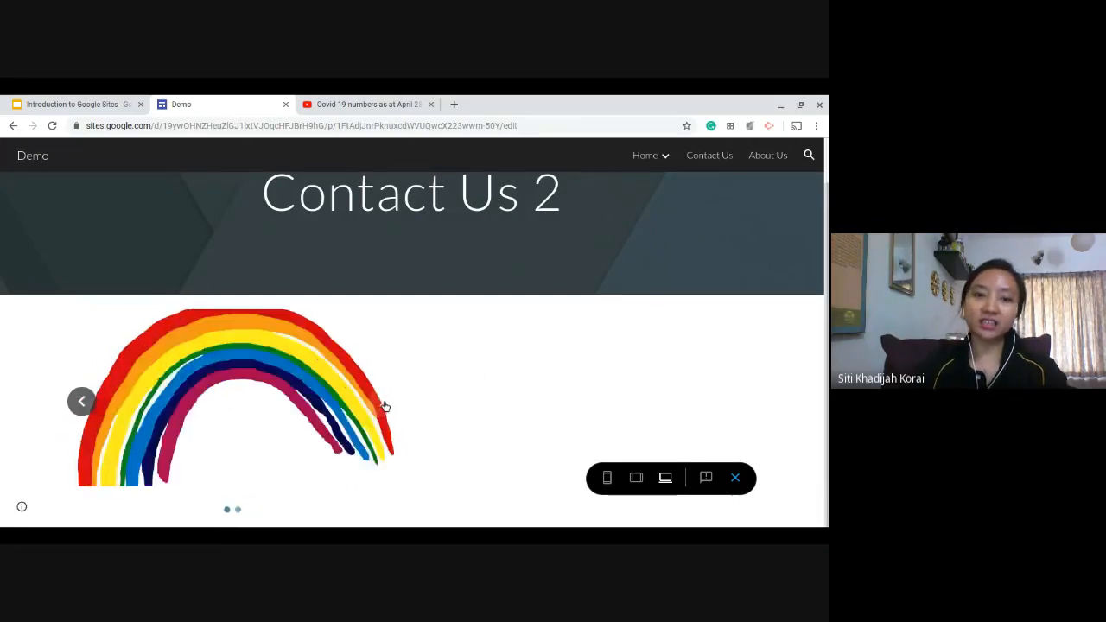
click(381, 396)
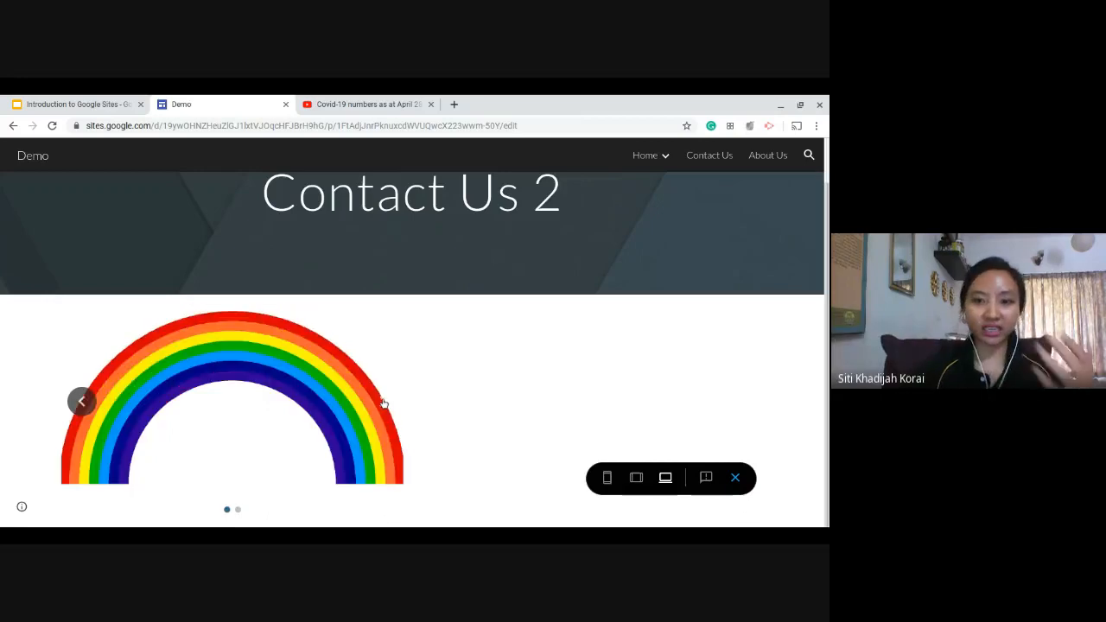
Preview the page at phone size, flip through the carousel images, and return to the editor.
click(608, 483)
click(492, 403)
click(492, 403)
click(494, 404)
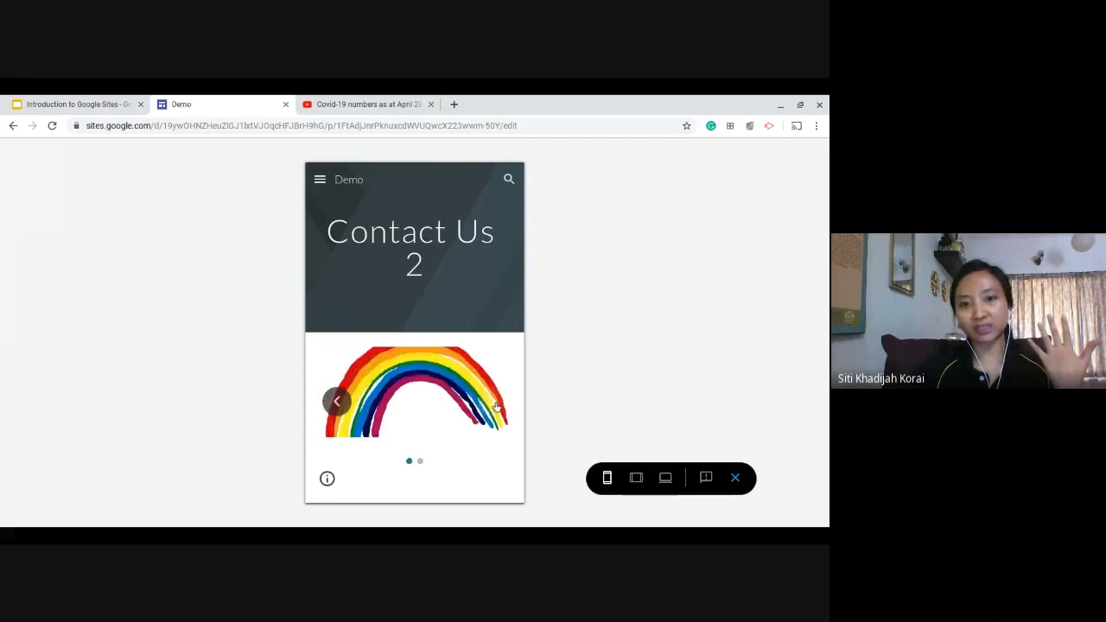
click(489, 406)
click(736, 478)
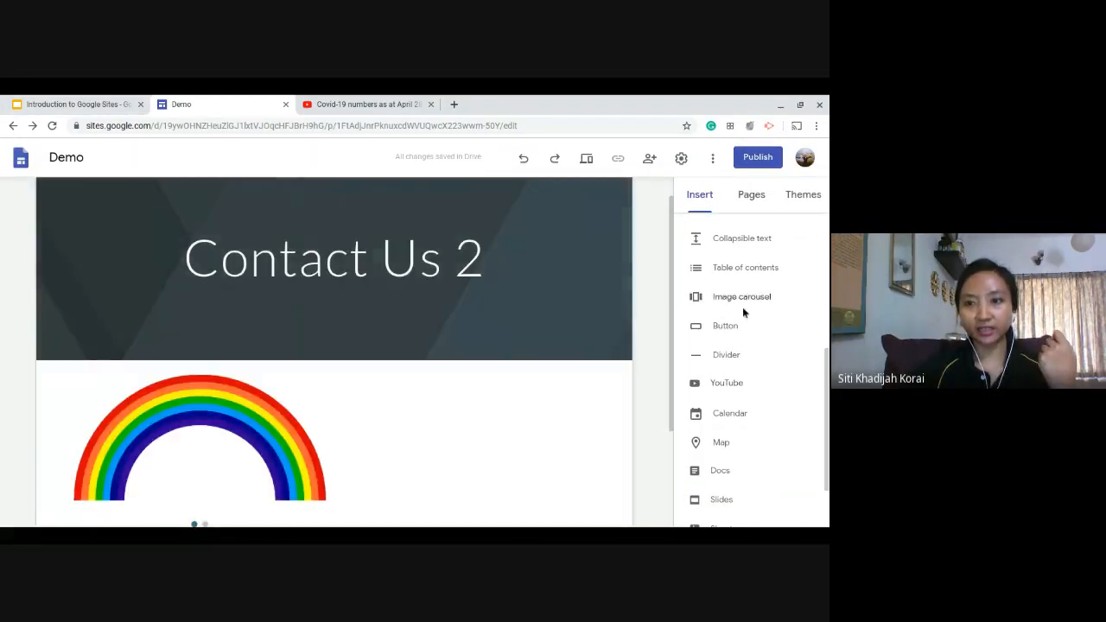
Insert a button named Education that links to sols247.org/education.
scroll(742, 320, down, 1)
click(738, 303)
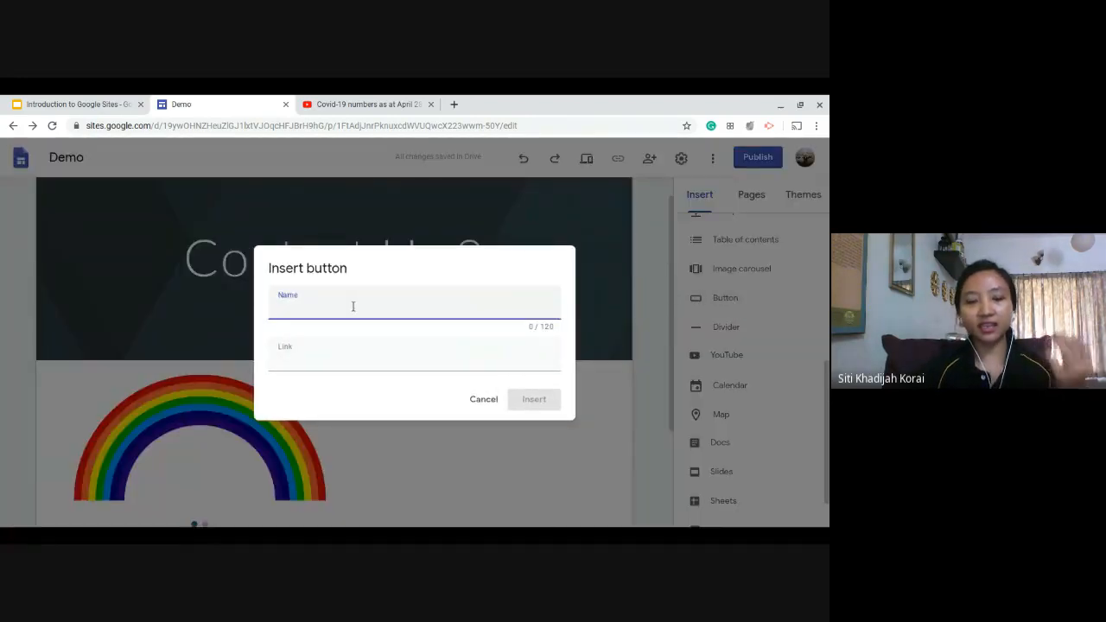
text(Educatio)
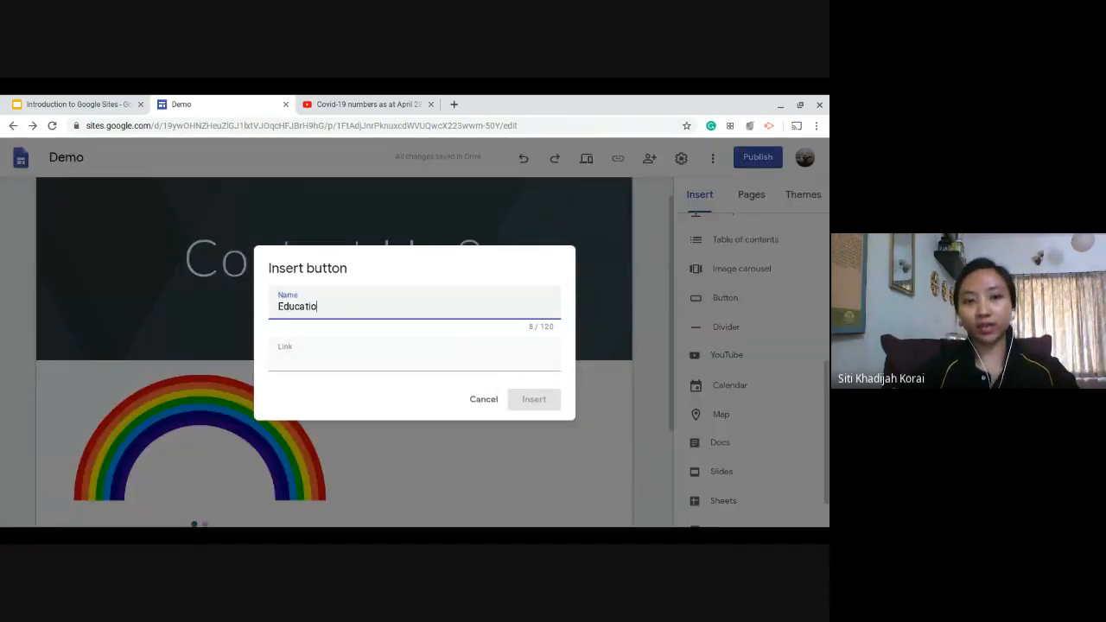
text(n)
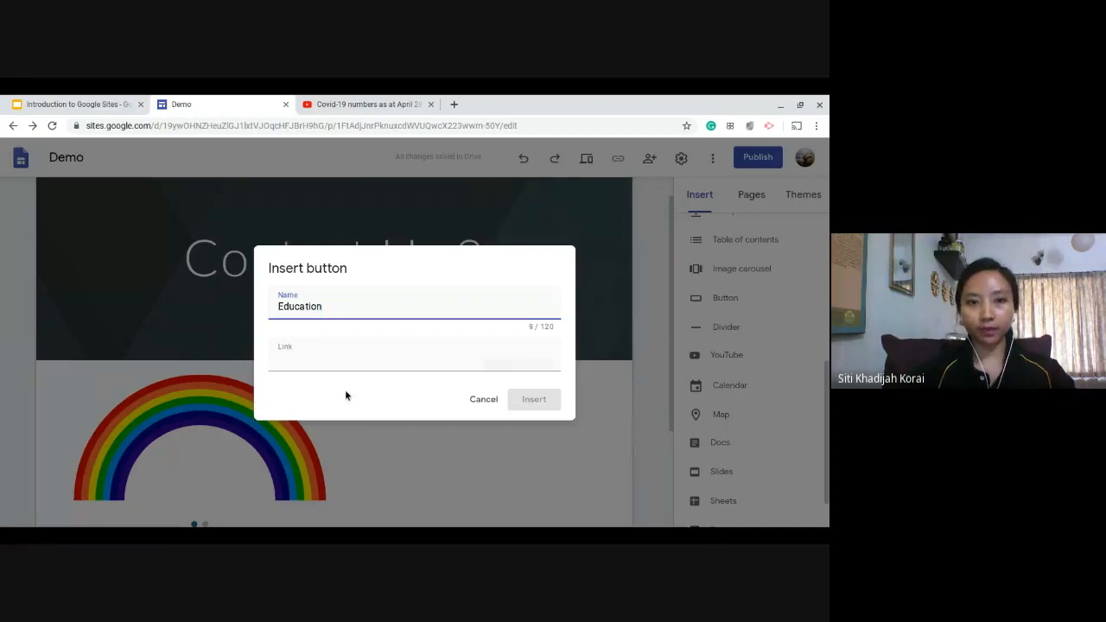
click(342, 359)
text(sols247.or)
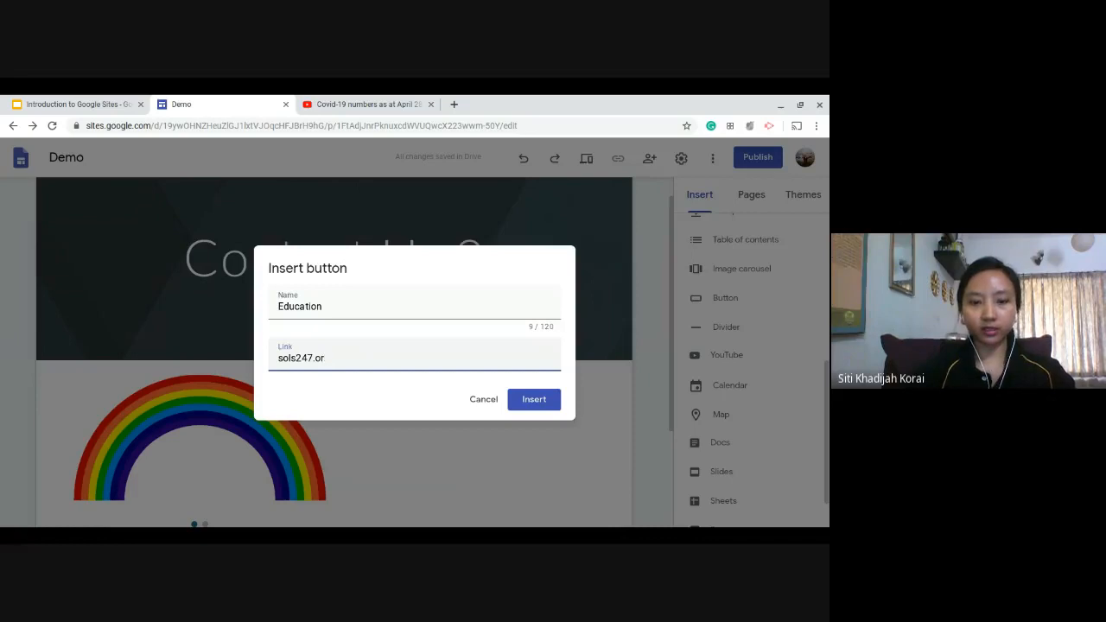
text(g/education)
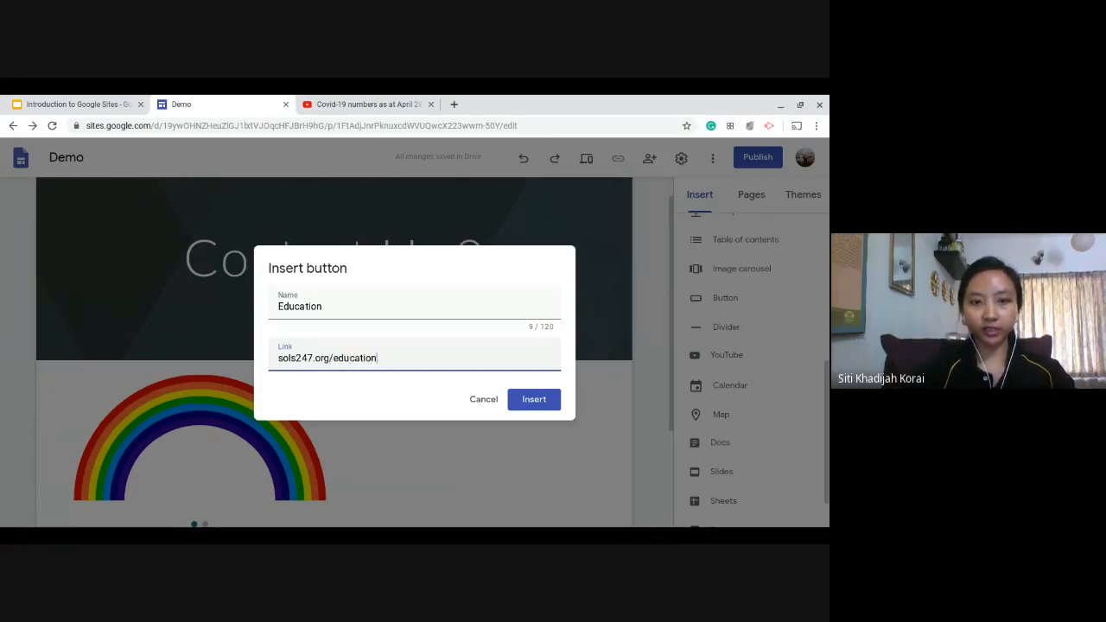
click(529, 401)
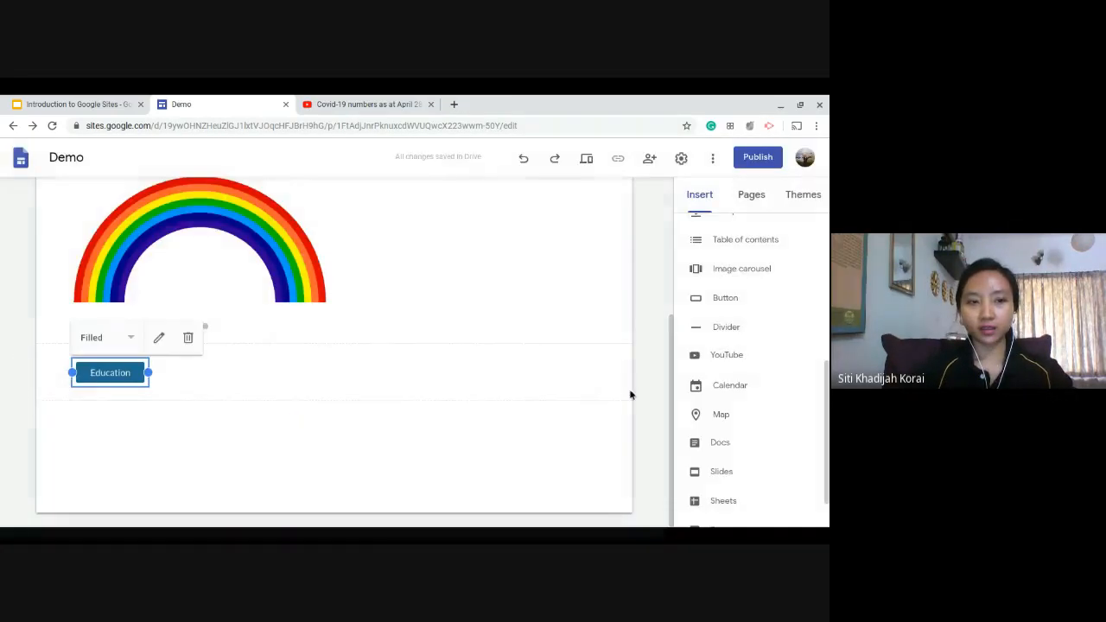
Try the Text and Outlined styles on the Education button and return it to the Filled style.
click(130, 338)
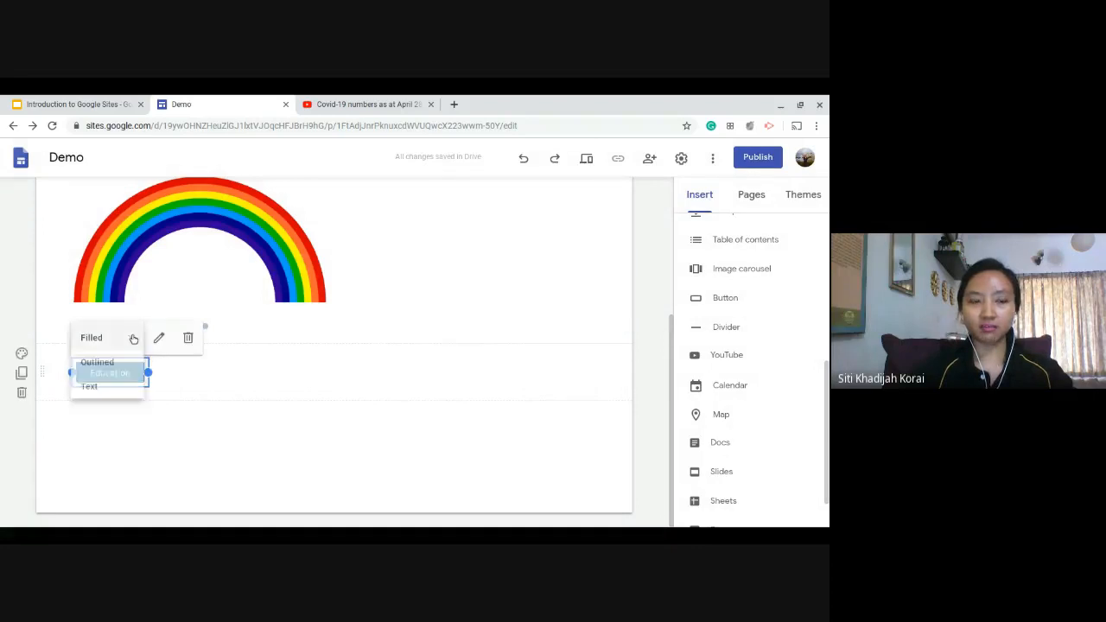
click(130, 338)
click(125, 386)
click(131, 338)
click(129, 342)
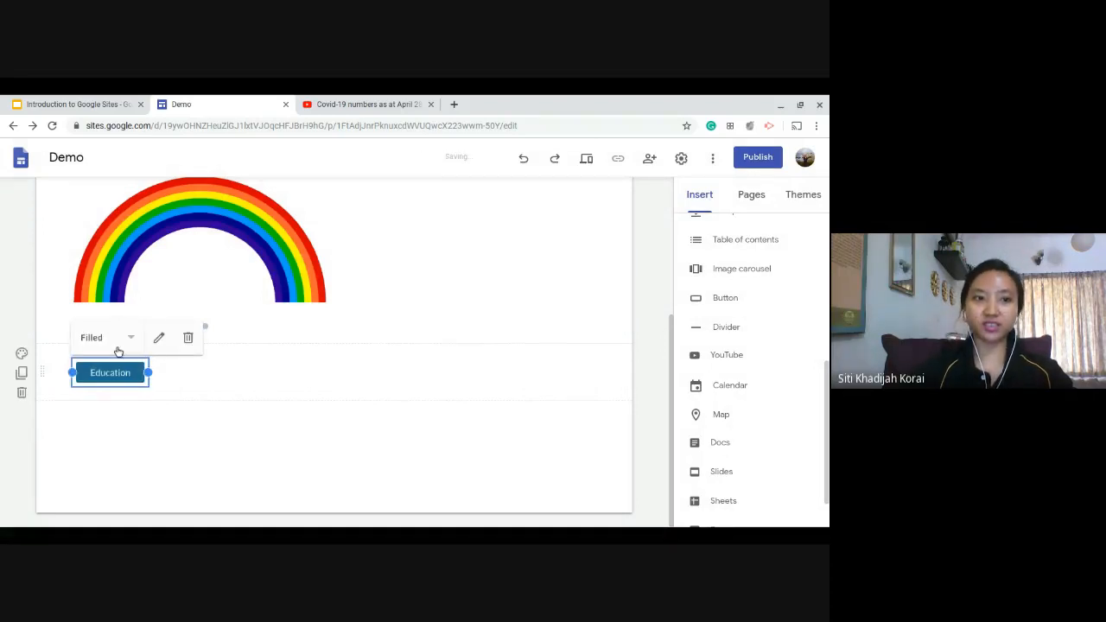
click(128, 342)
click(125, 363)
click(129, 340)
click(129, 337)
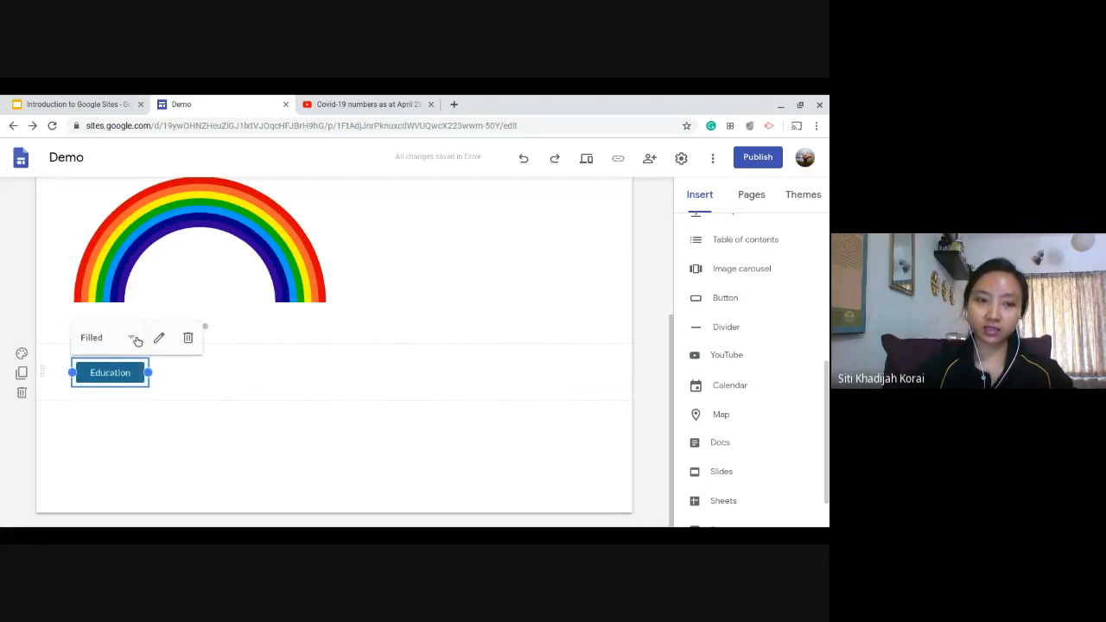
click(136, 339)
click(129, 360)
click(131, 341)
click(128, 386)
click(129, 341)
click(129, 337)
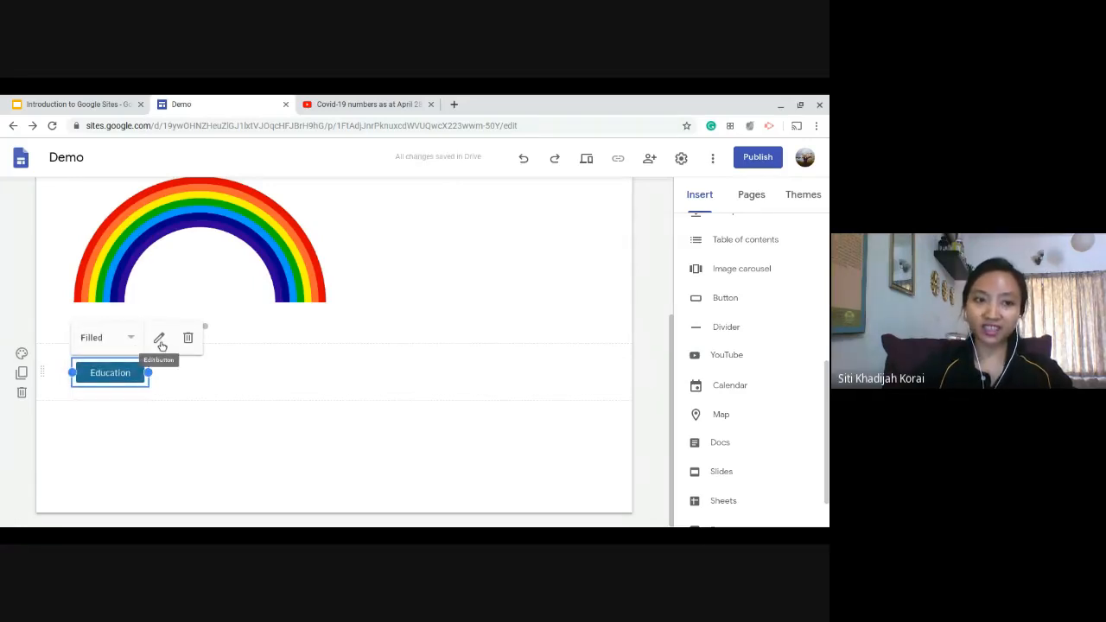
Check the Education button's name and link settings, and test its link in the phone-size preview before returning to the editor.
click(160, 339)
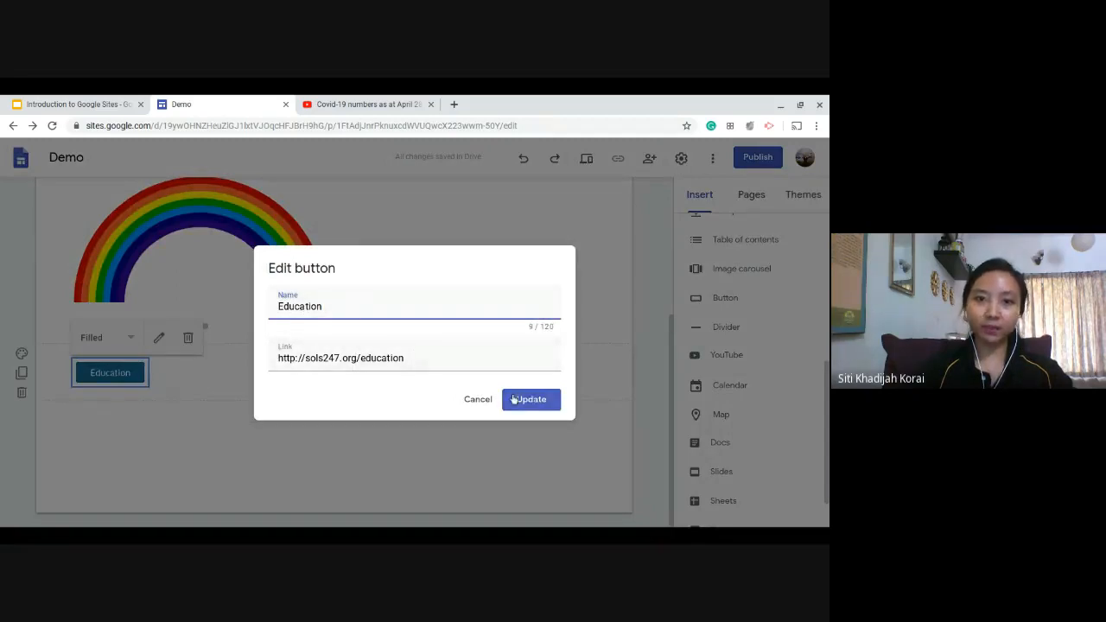
click(478, 399)
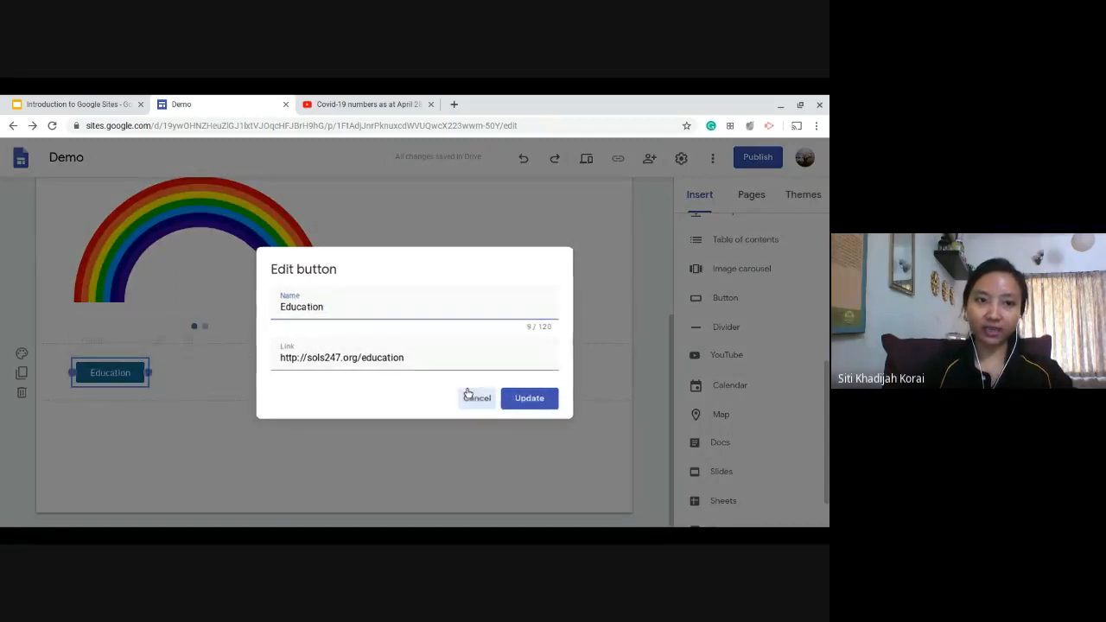
click(586, 158)
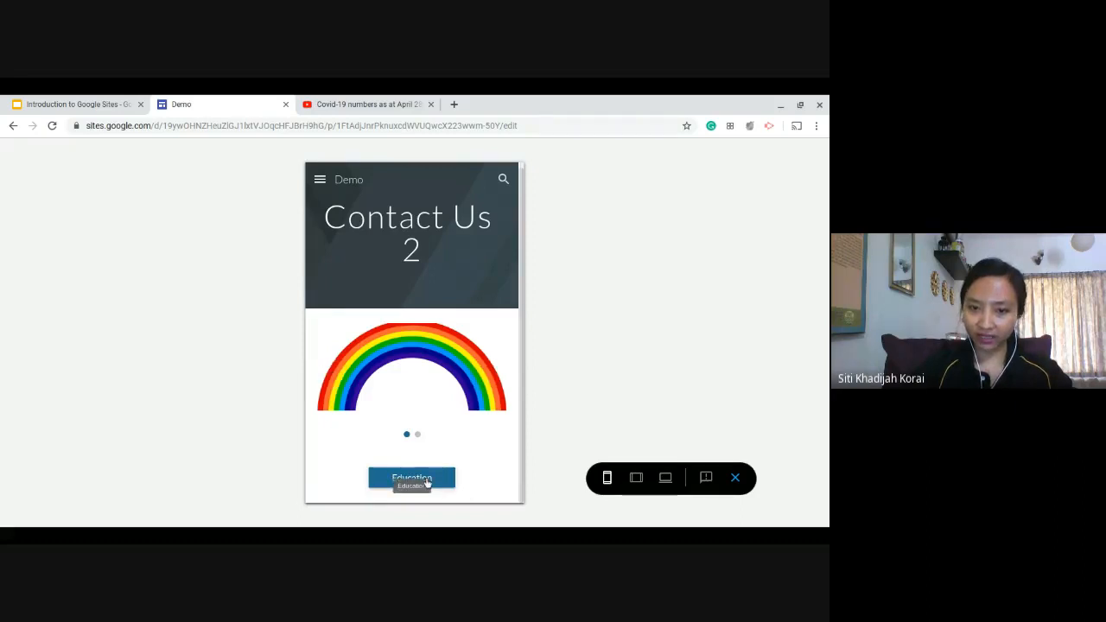
click(426, 483)
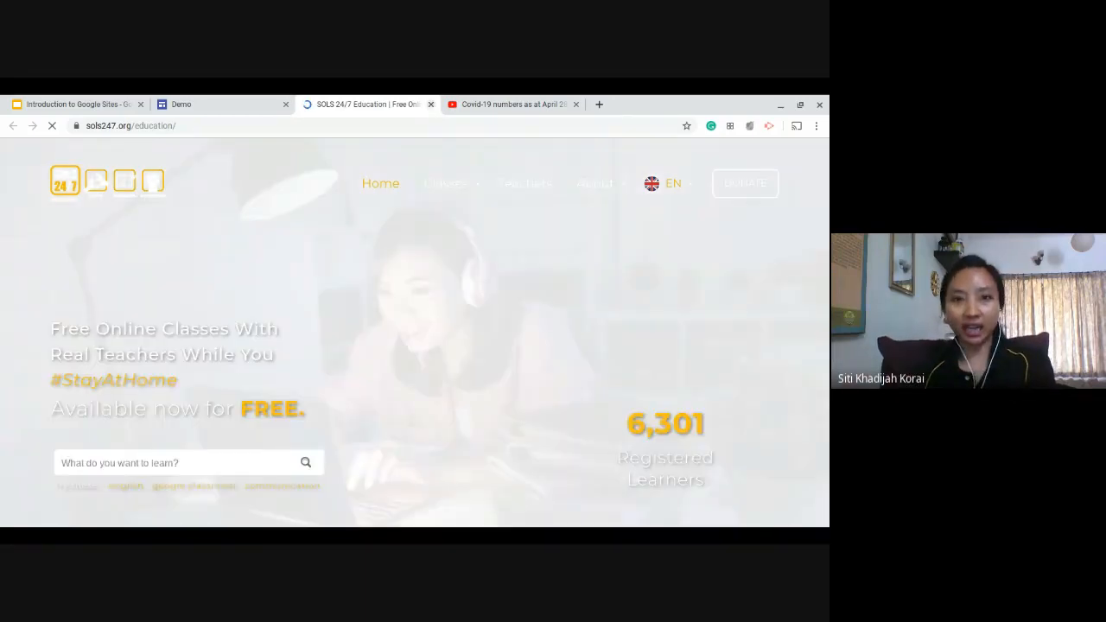
click(431, 103)
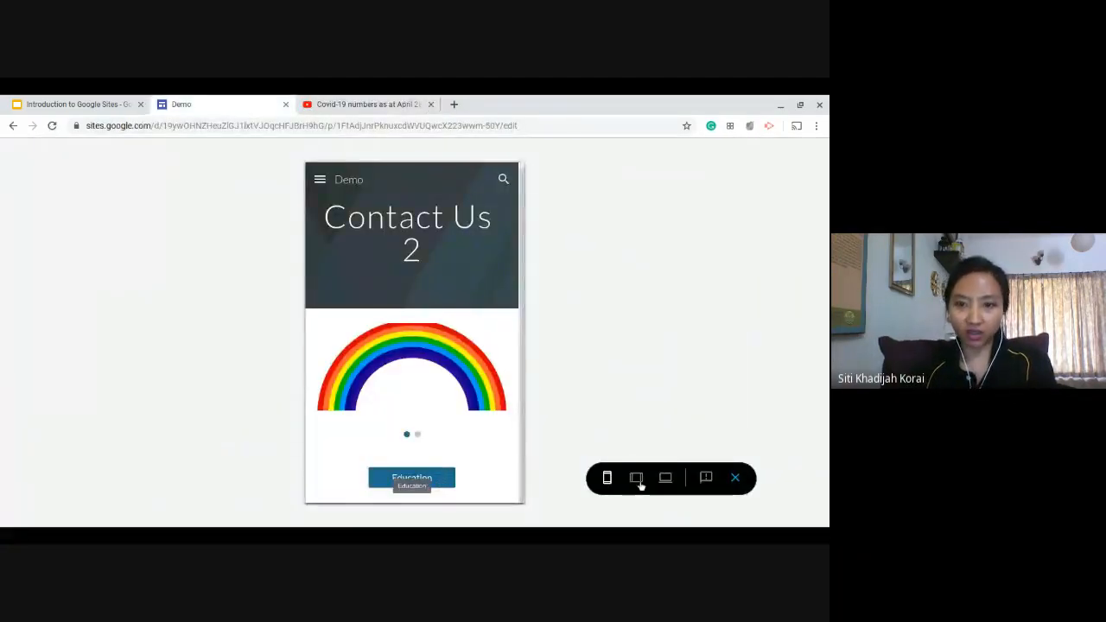
click(737, 479)
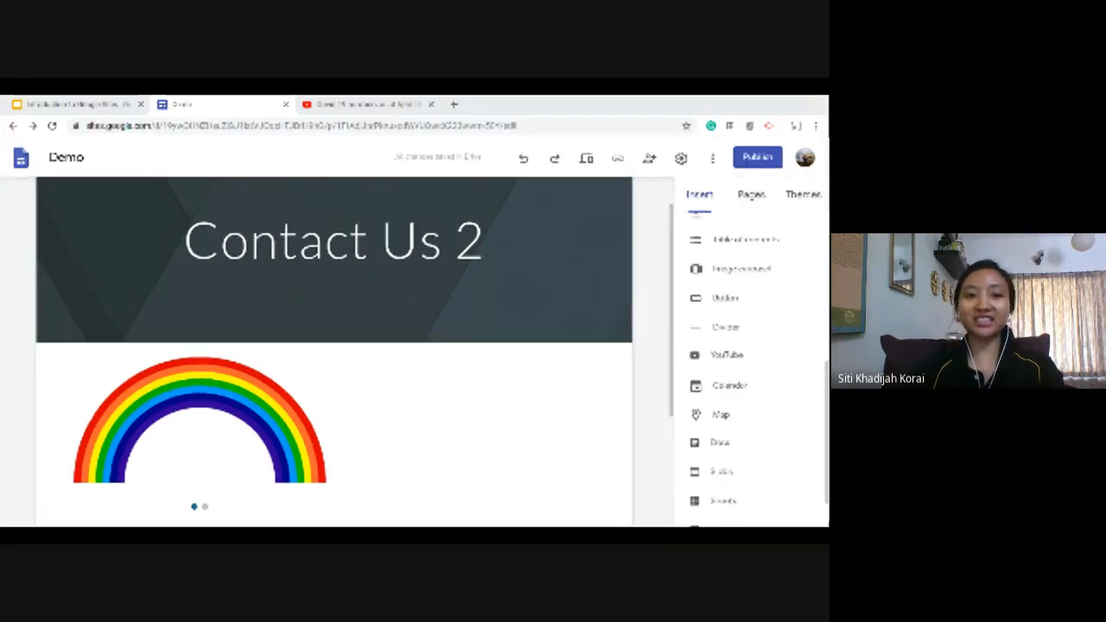
Insert a divider between the image carousel and the Education button, trying it below the button before moving it back above.
scroll(493, 414, down, 1)
click(744, 329)
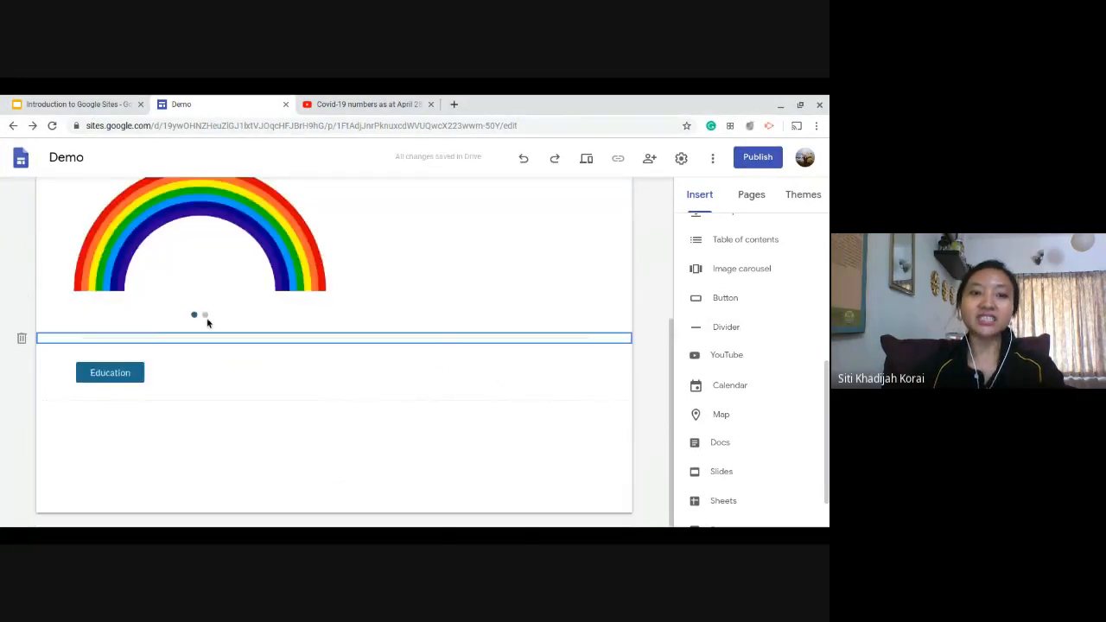
scroll(197, 343, up, 1)
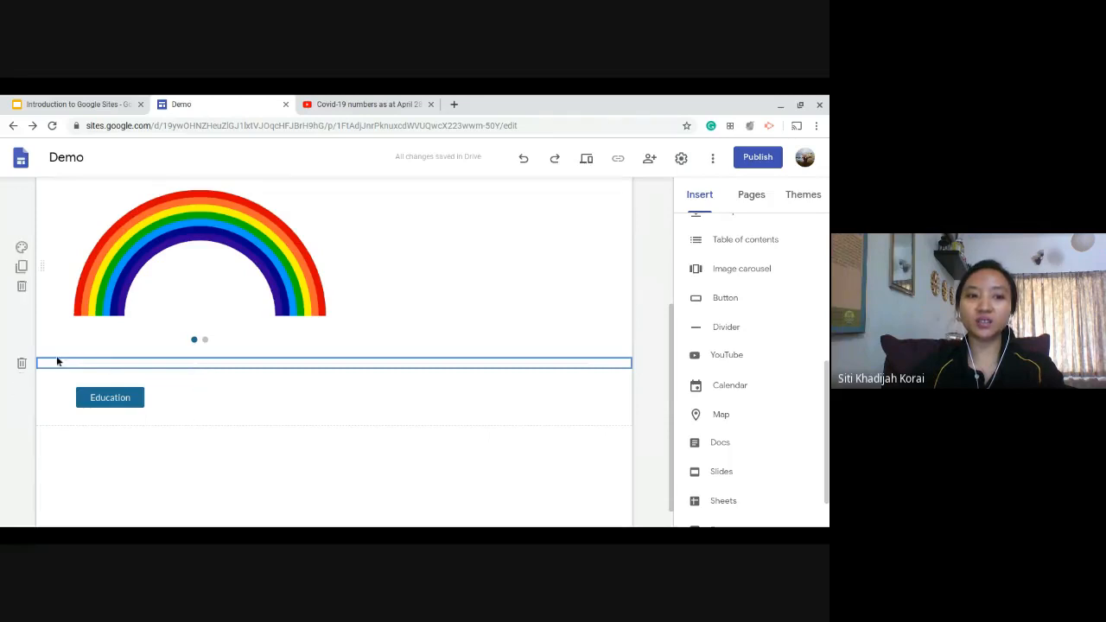
drag(44, 378, 42, 442)
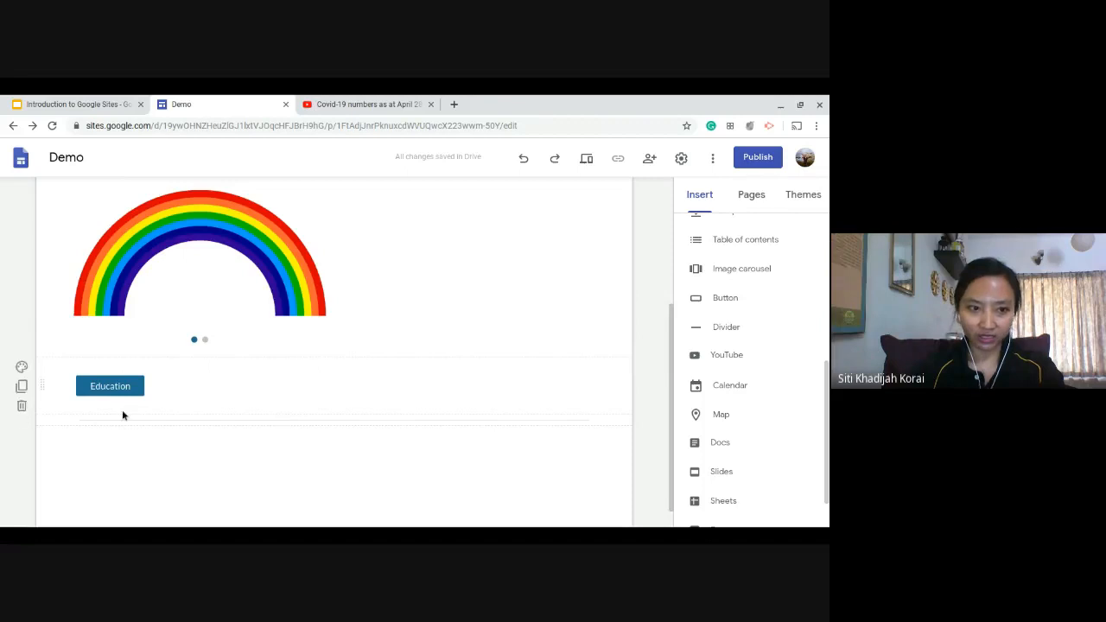
drag(199, 421, 199, 364)
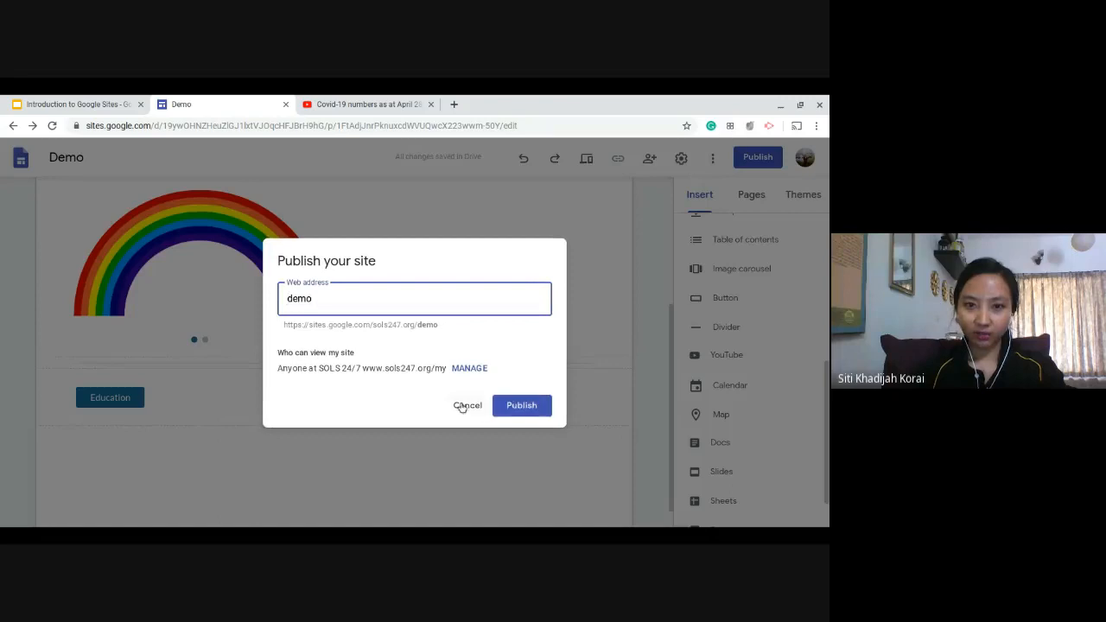
Preview the page with the divider at phone size and desktop size, and return to the editor.
click(467, 406)
click(587, 159)
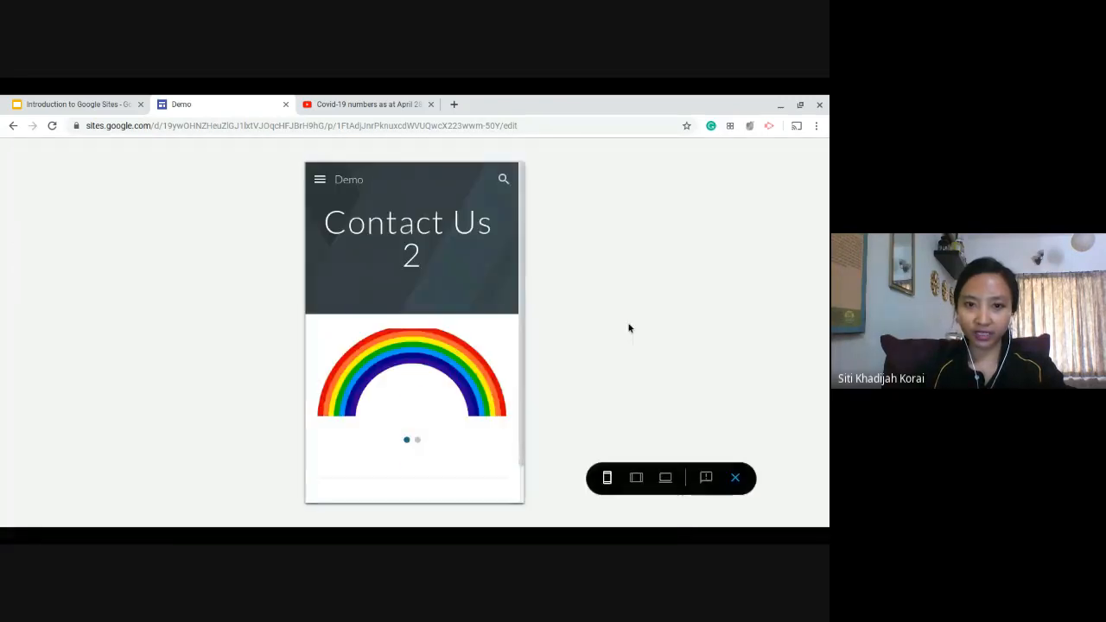
scroll(334, 383, down, 1)
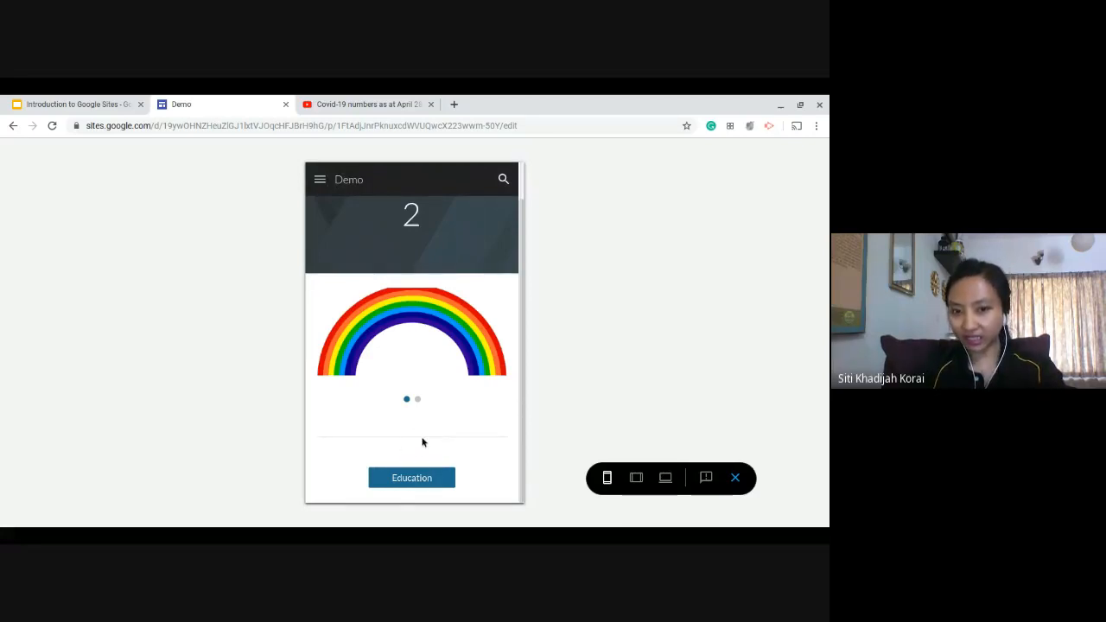
key(alt+Tab)
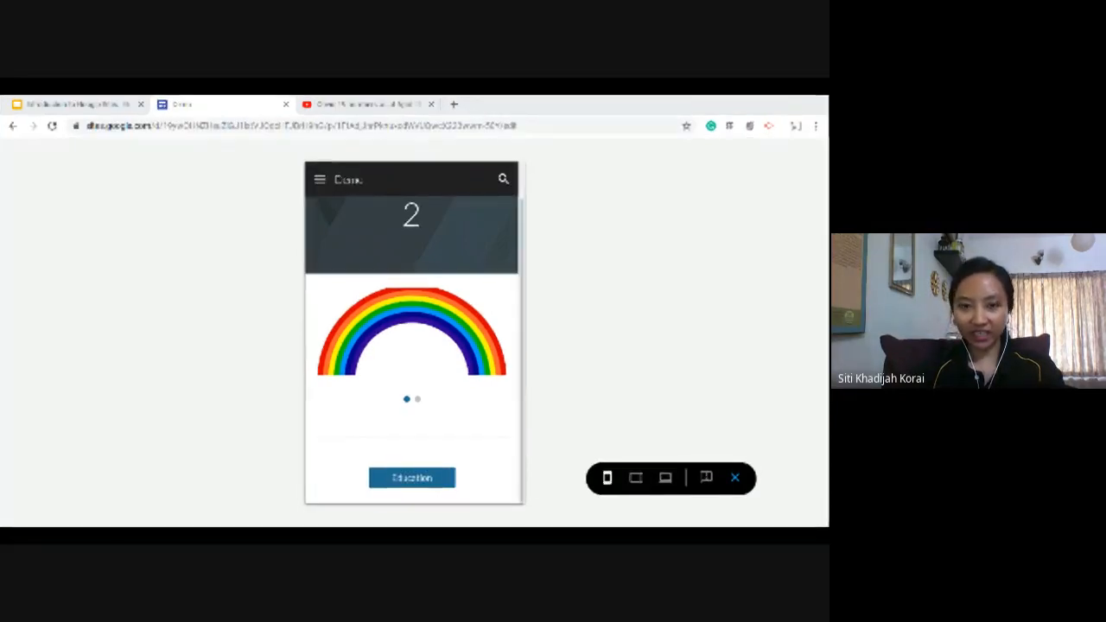
click(461, 404)
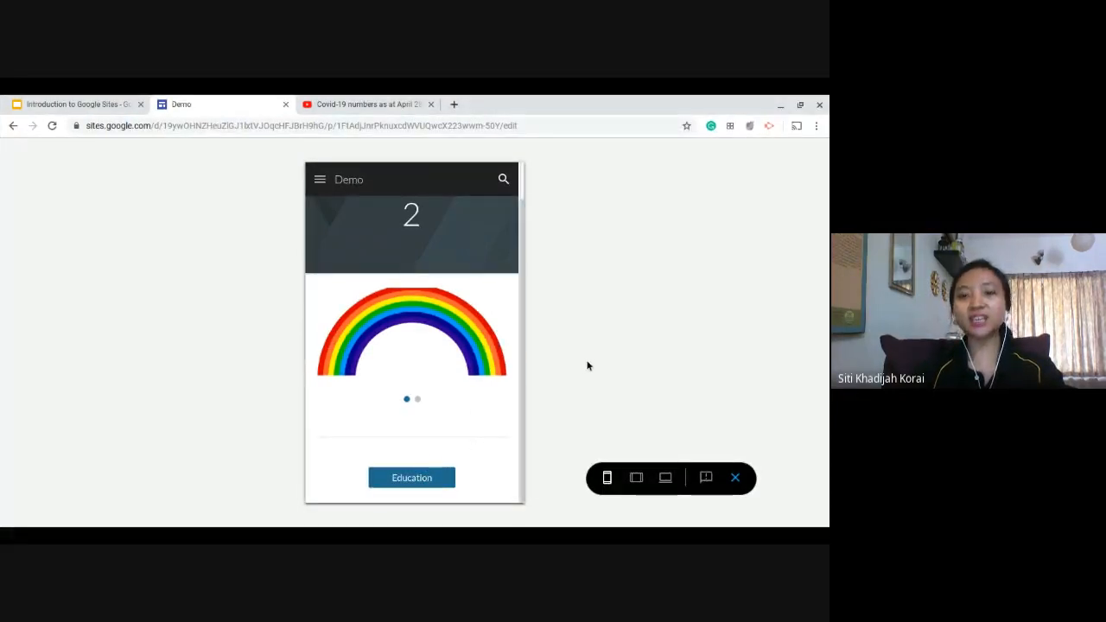
click(666, 477)
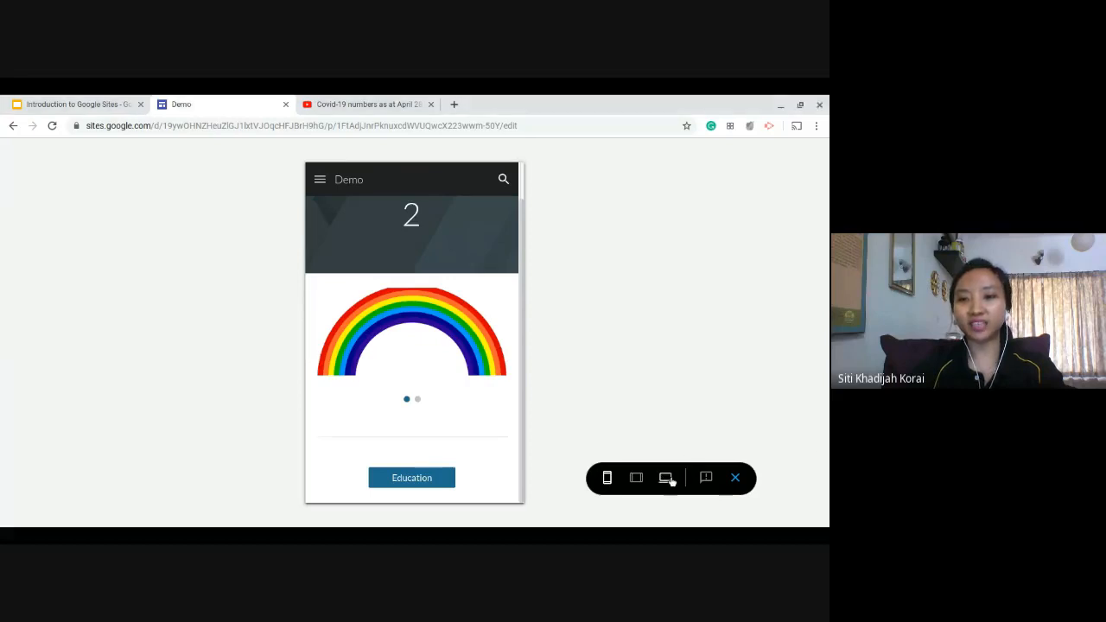
scroll(478, 381, down, 1)
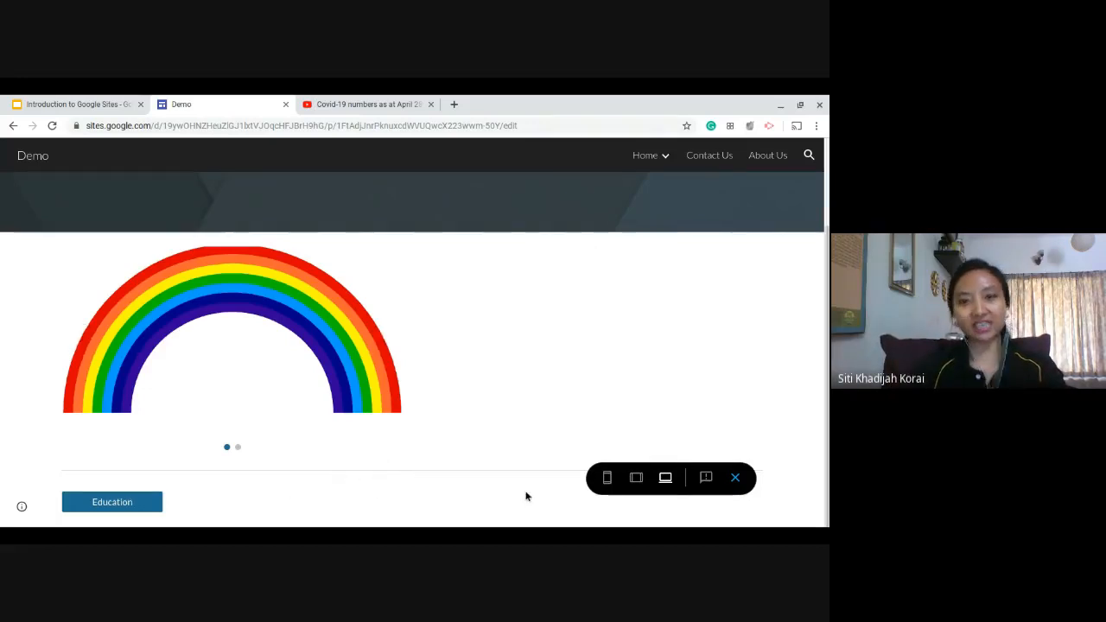
click(743, 483)
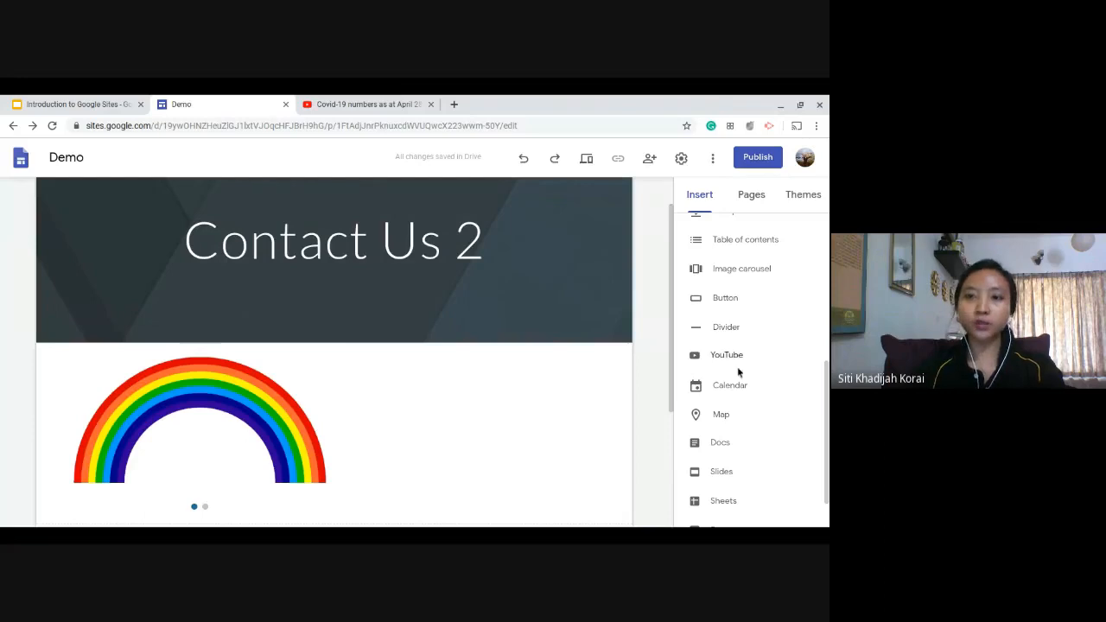
scroll(736, 389, down, 1)
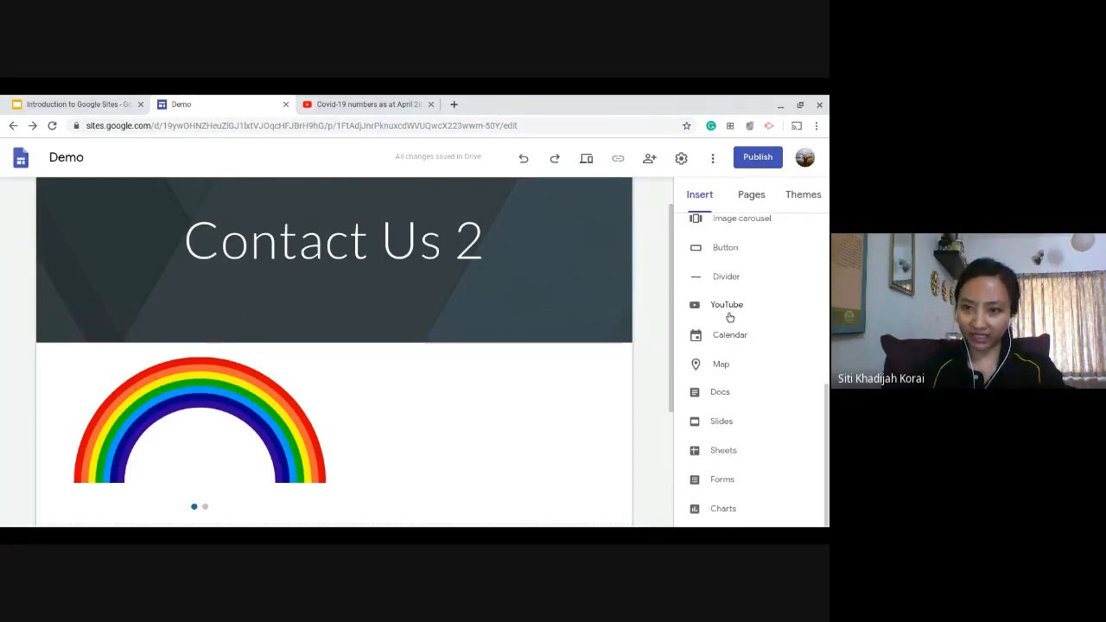
scroll(738, 513, up, 4)
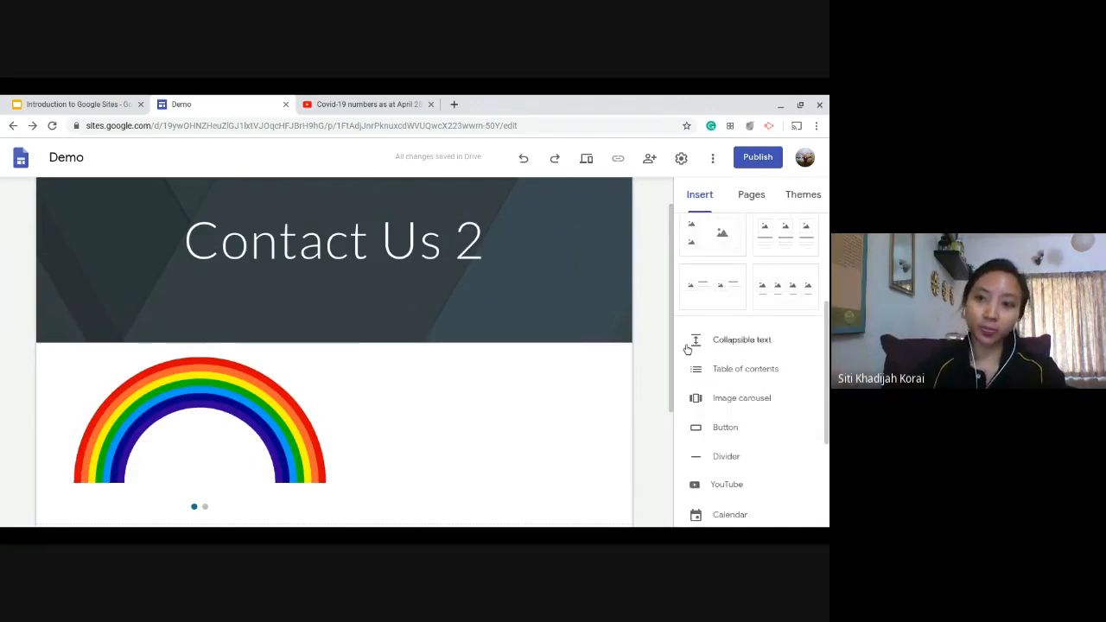
scroll(696, 346, up, 4)
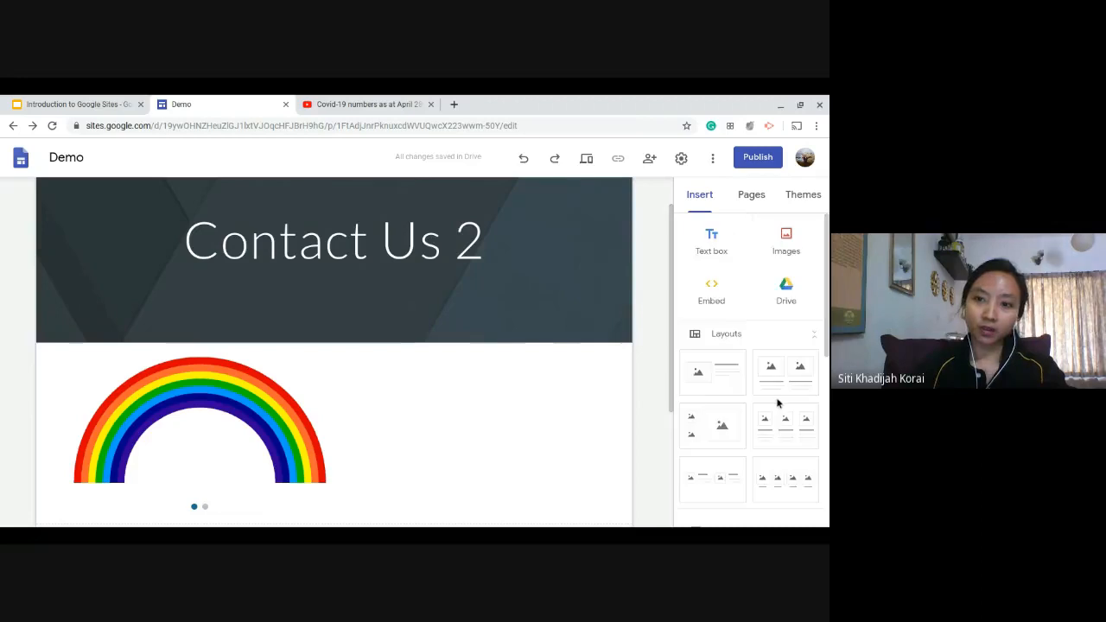
Add a navigation link named Contact Us 3 that points to the Contact Us page, and test it in the site navigation.
click(756, 196)
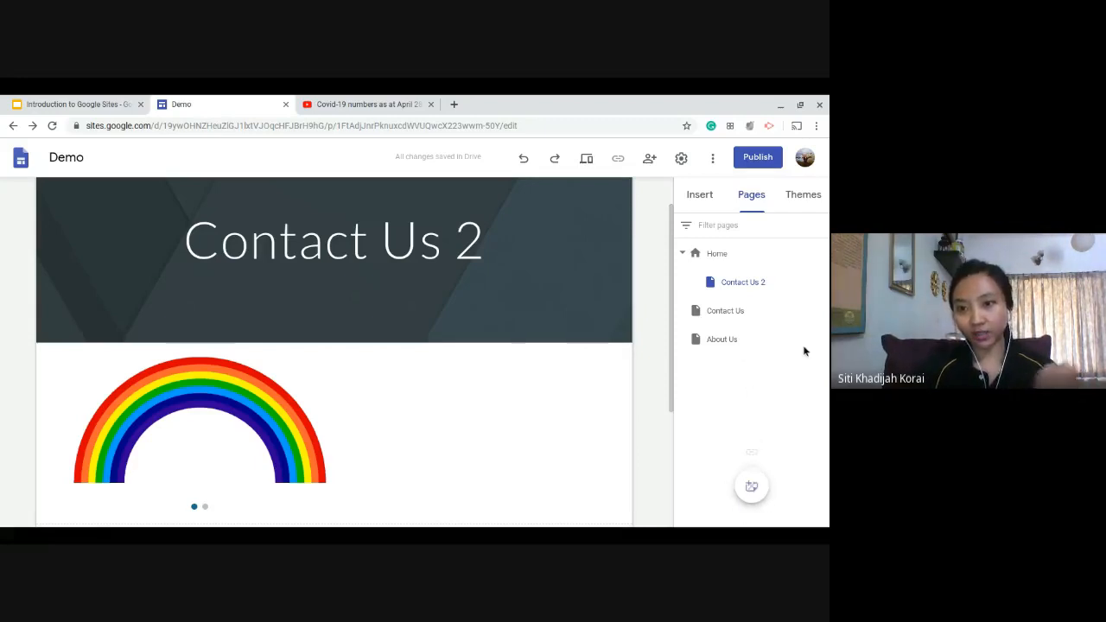
mouse_move(754, 487)
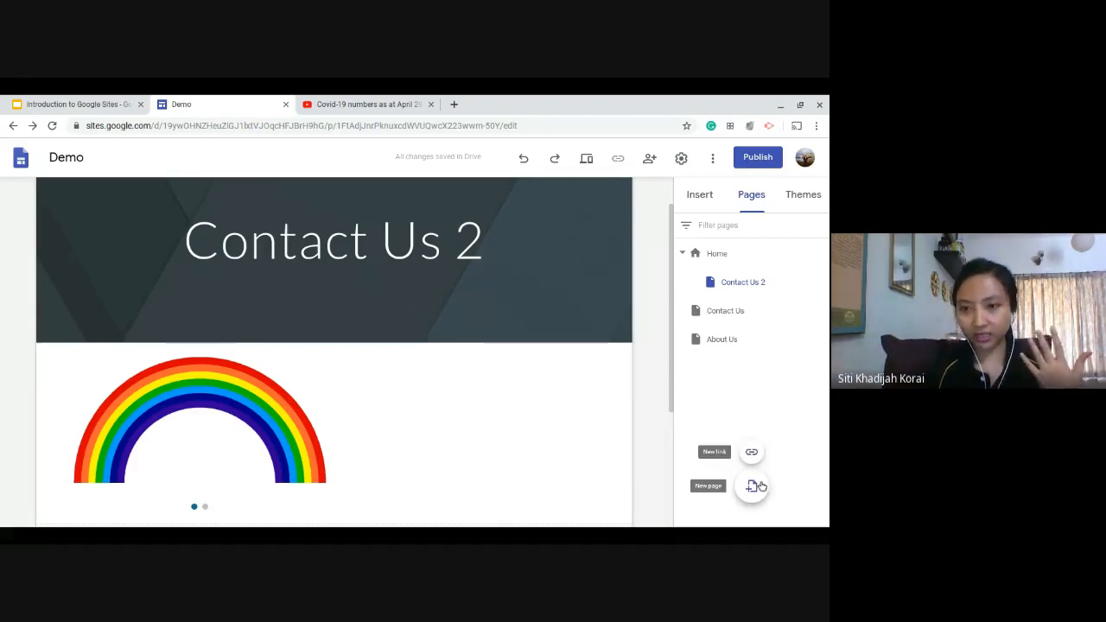
click(751, 452)
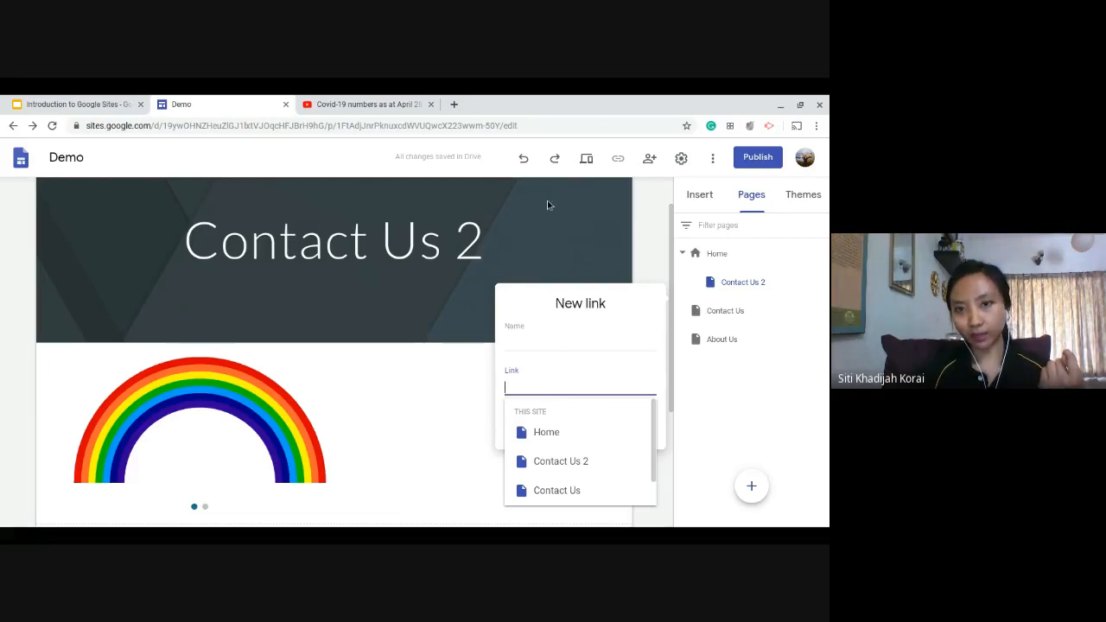
click(592, 491)
click(563, 344)
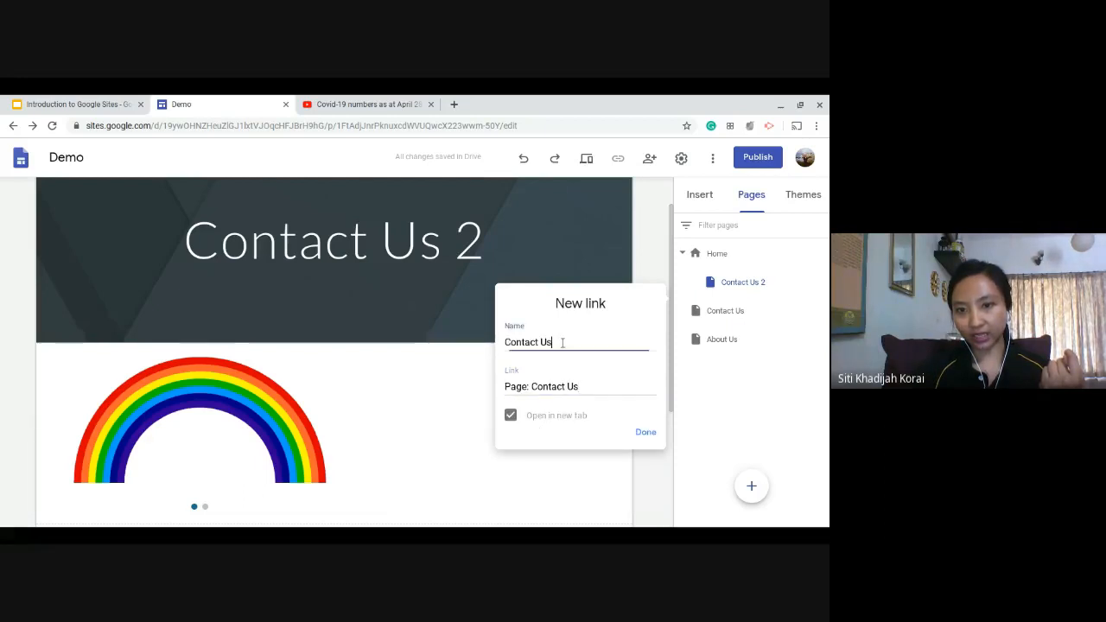
text(3)
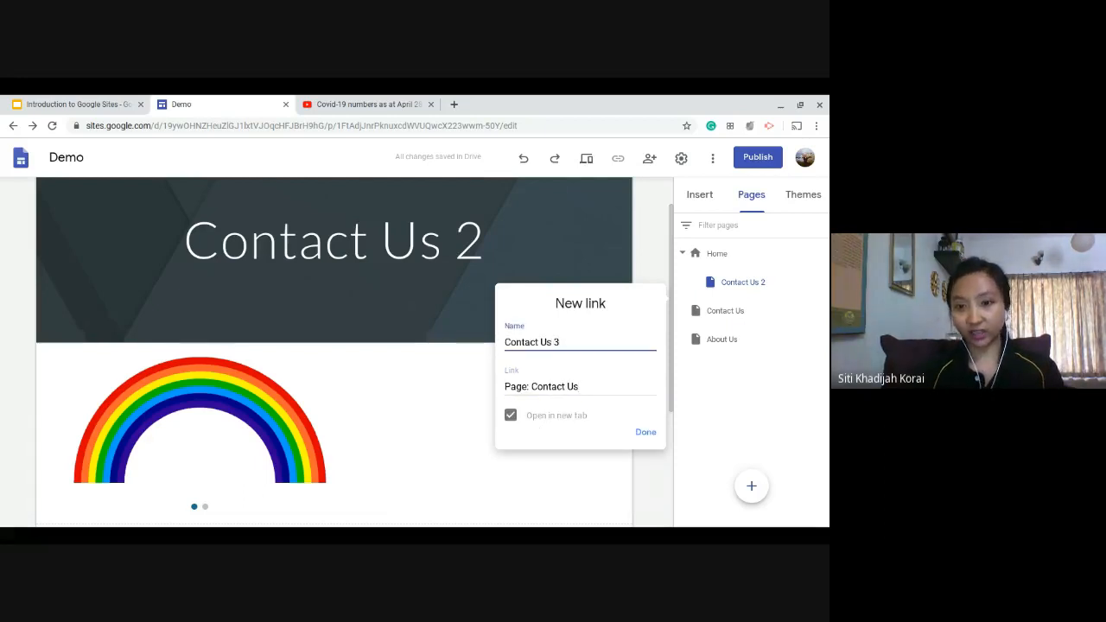
click(647, 435)
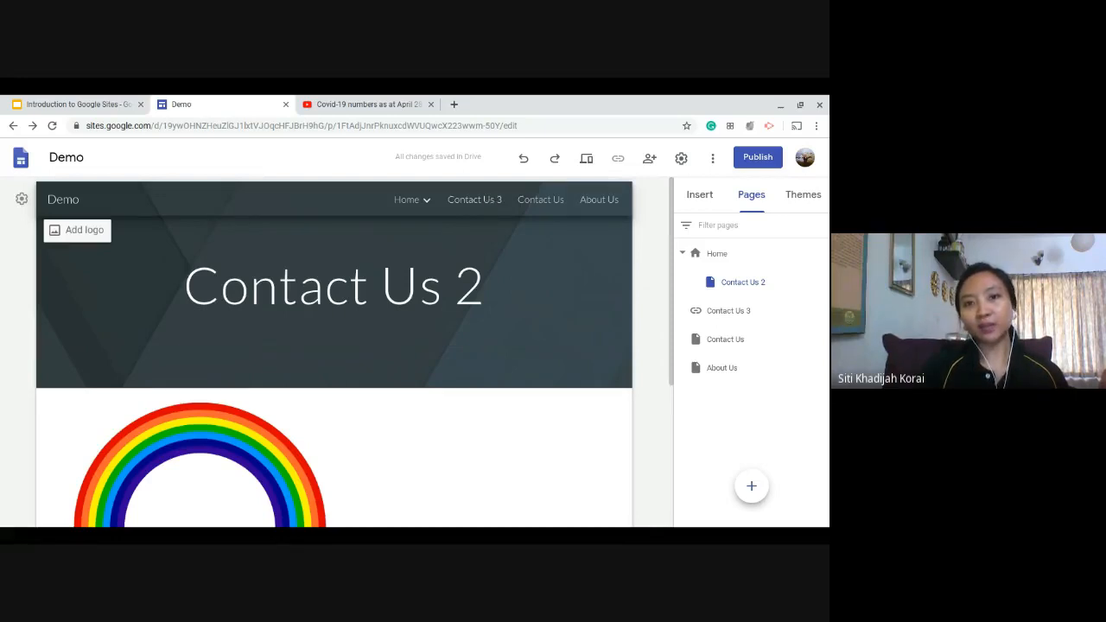
click(489, 200)
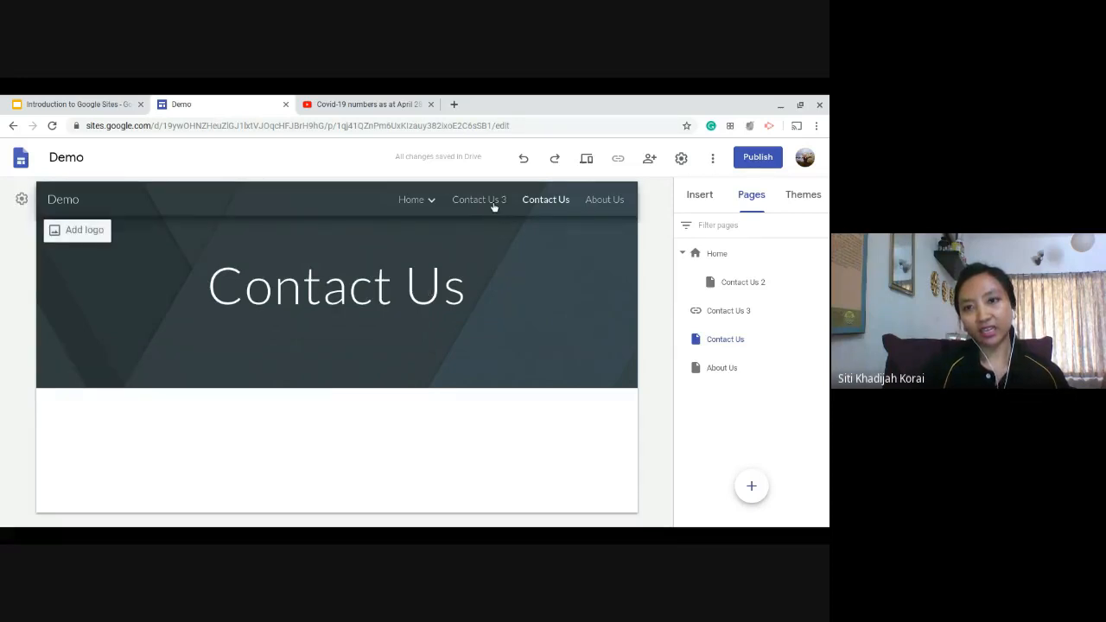
Change the link target of the Contact Us 3 navigation item to sols247.org/education.
click(822, 310)
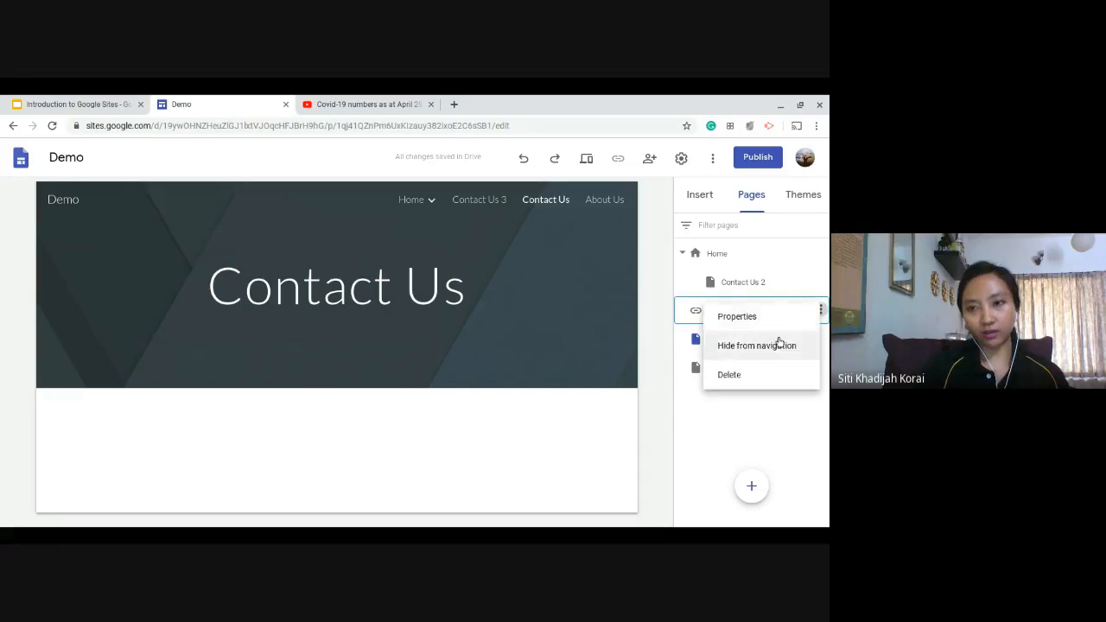
click(736, 317)
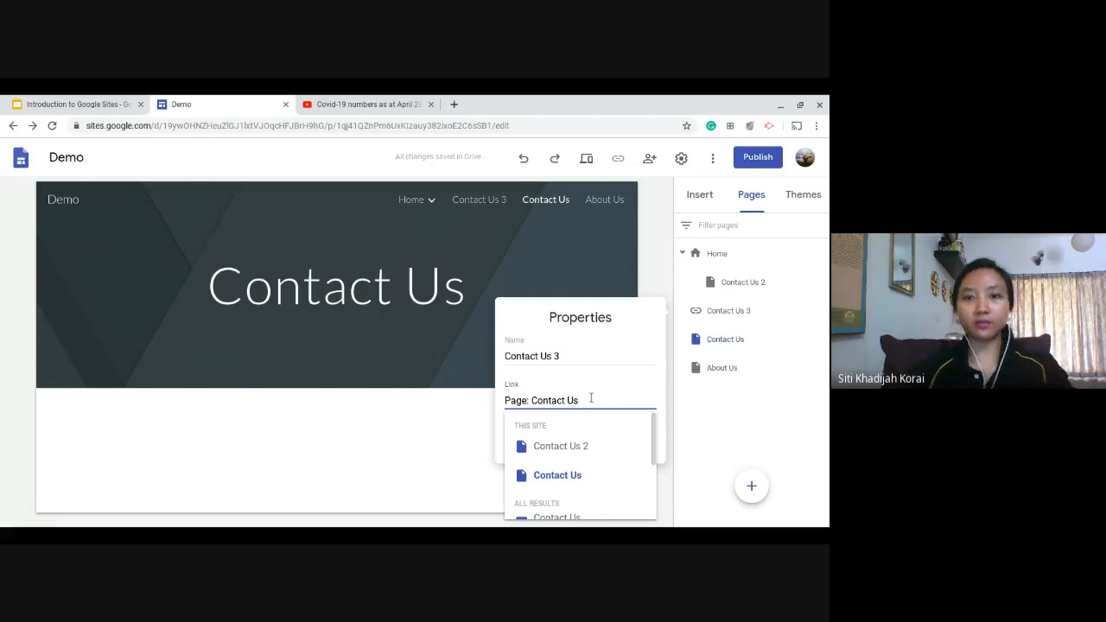
drag(591, 400, 510, 396)
text(education.)
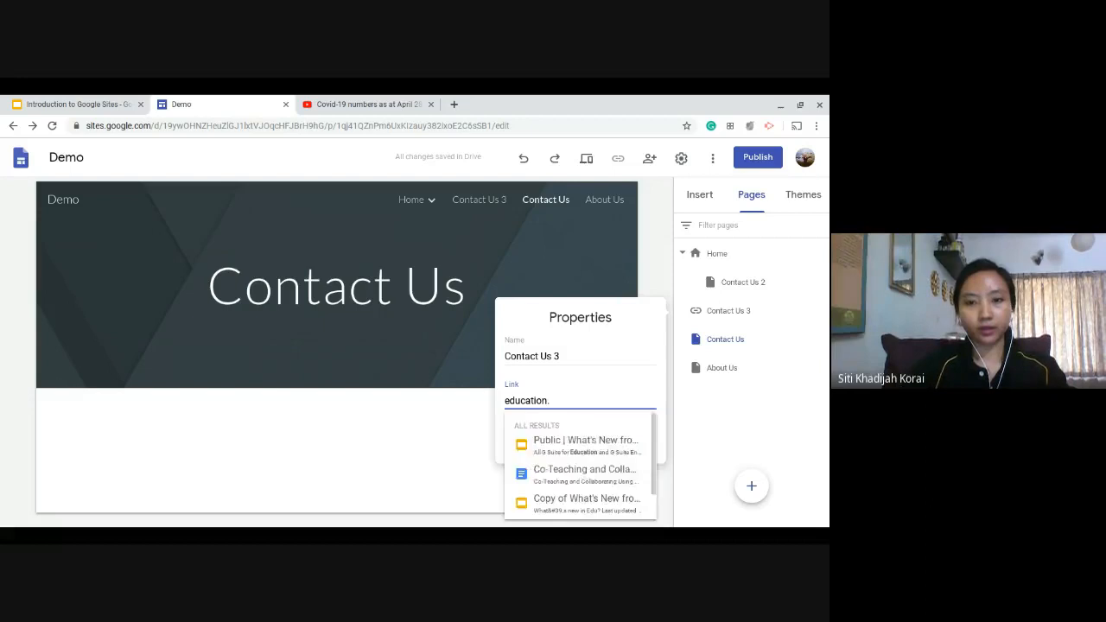
key(BackSpace)
key(ctrl+a)
text(so)
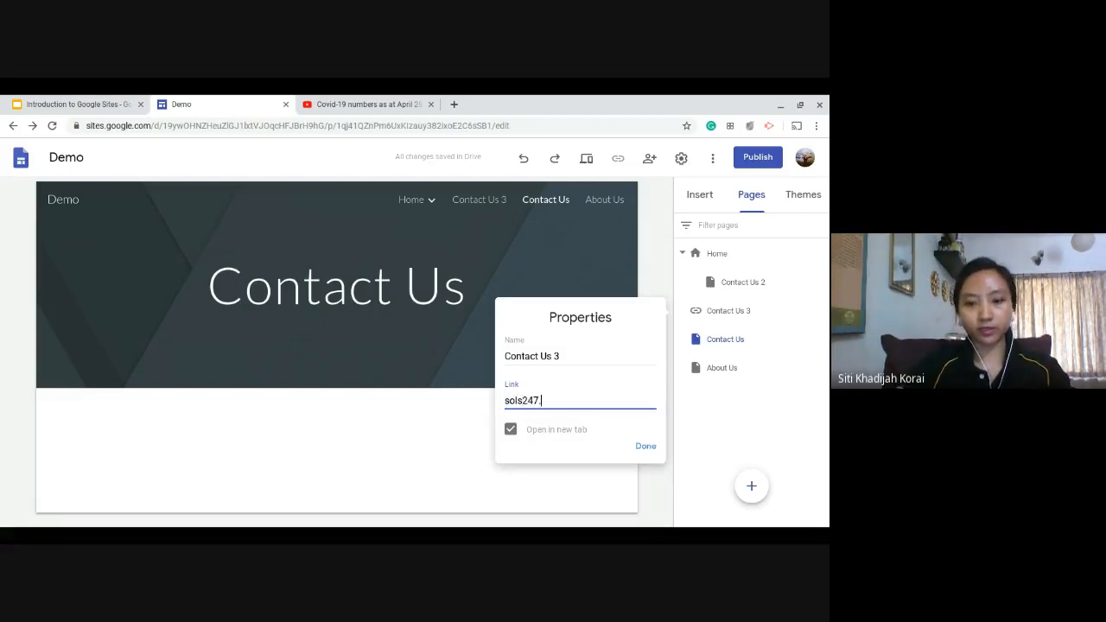
text(ls247.org/education)
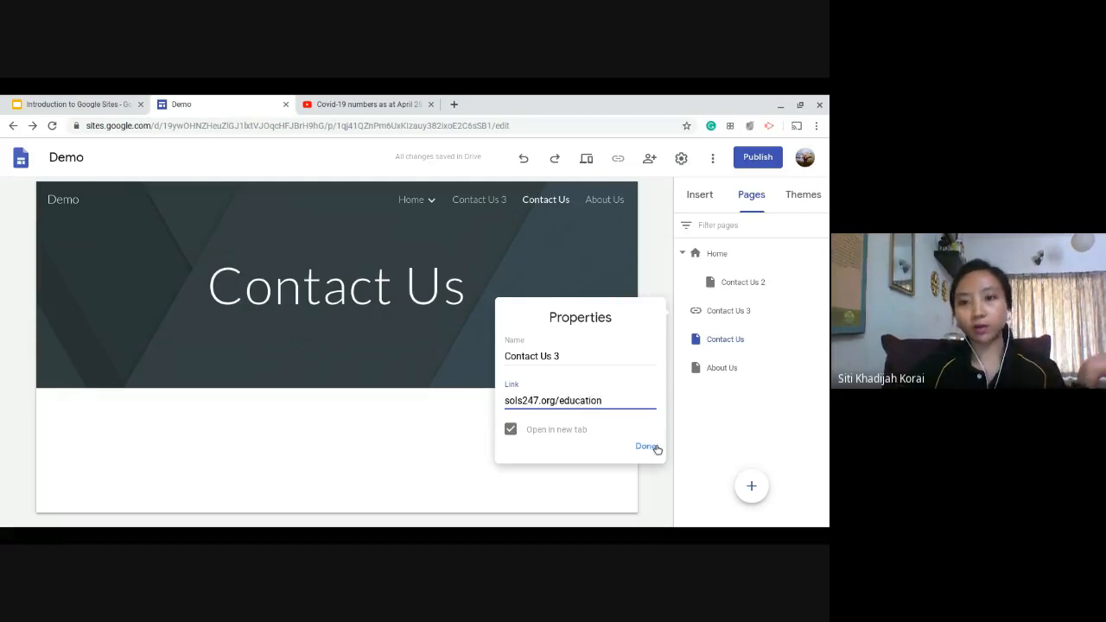
click(648, 446)
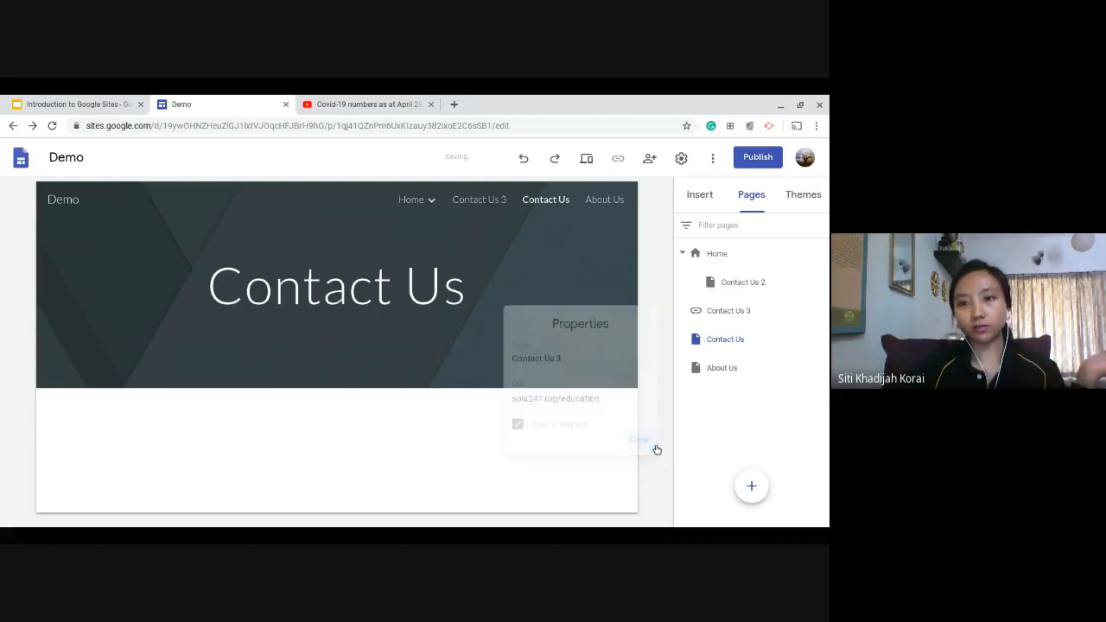
Test the Contact Us 3 link through to the external education page, close that page and return to the Demo site editor.
click(498, 201)
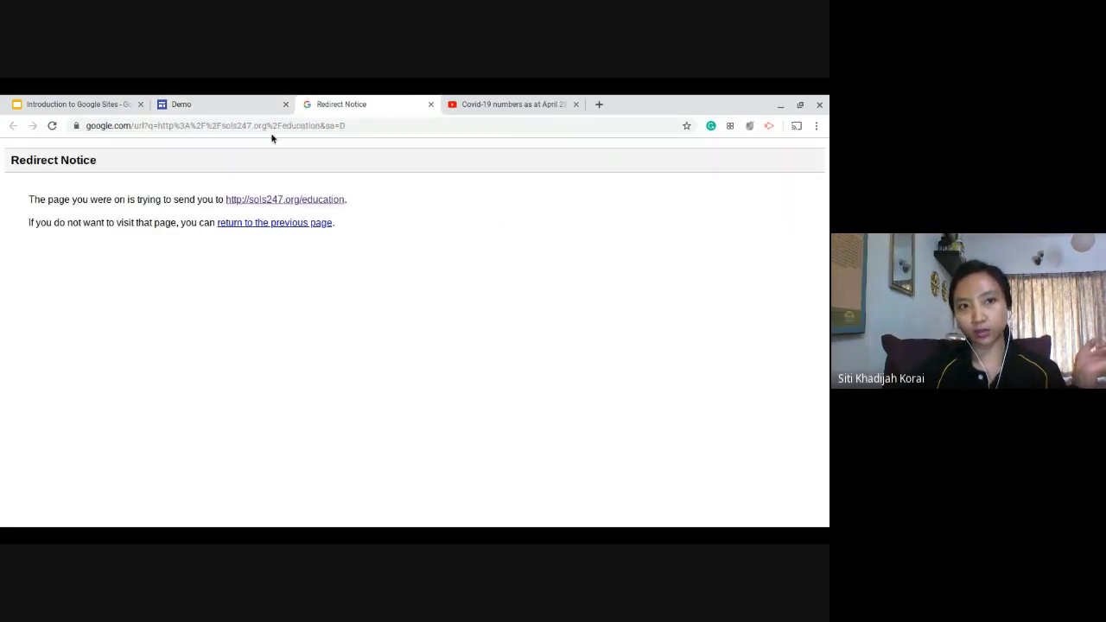
click(277, 204)
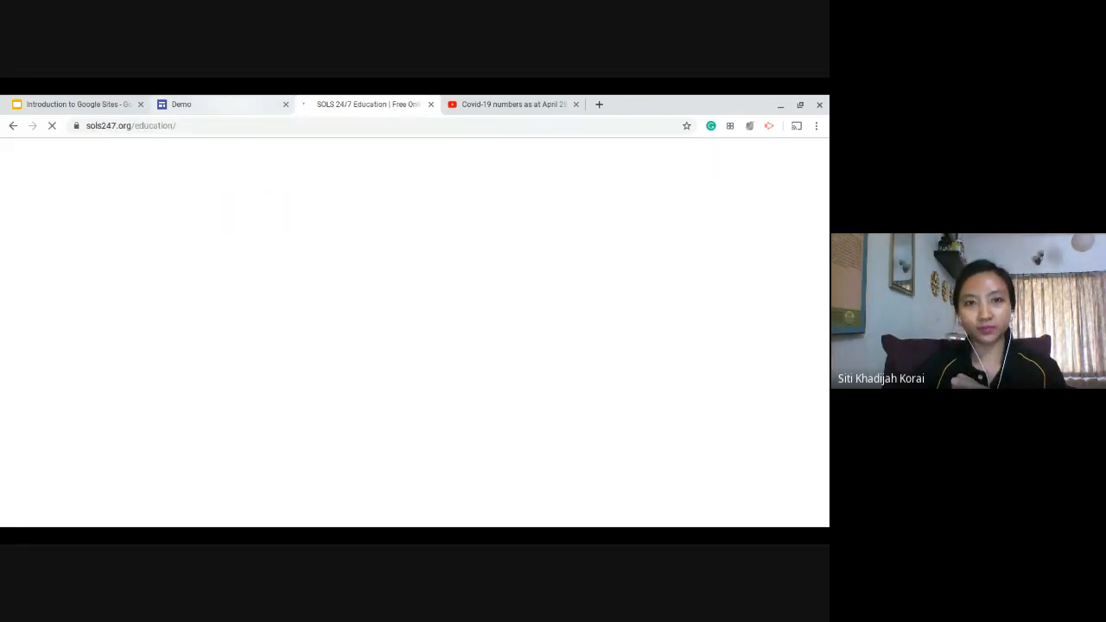
click(235, 97)
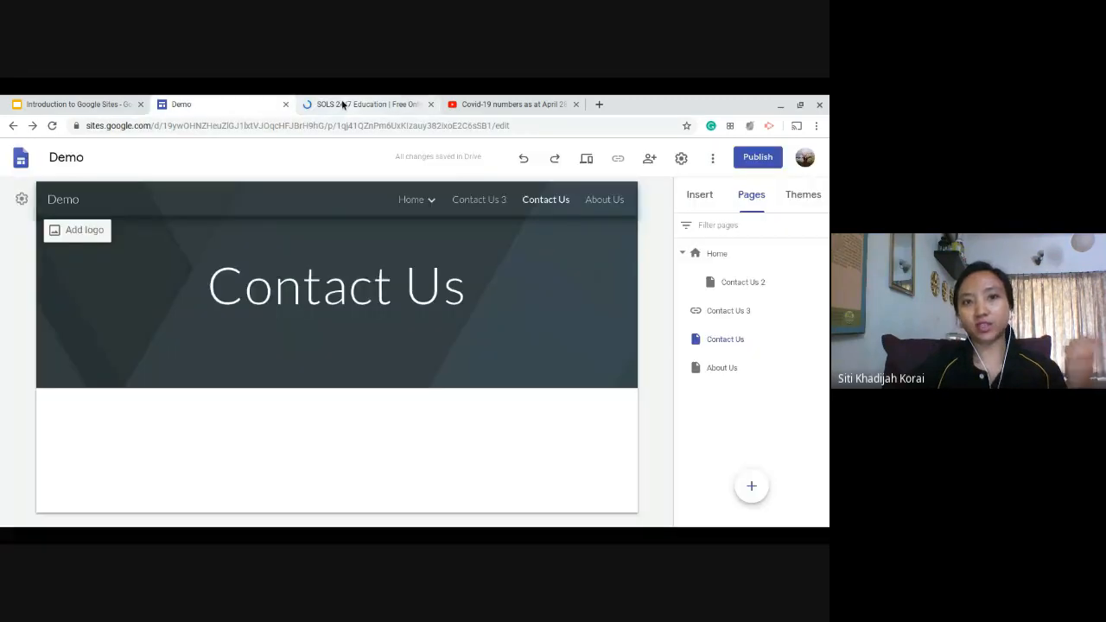
click(342, 105)
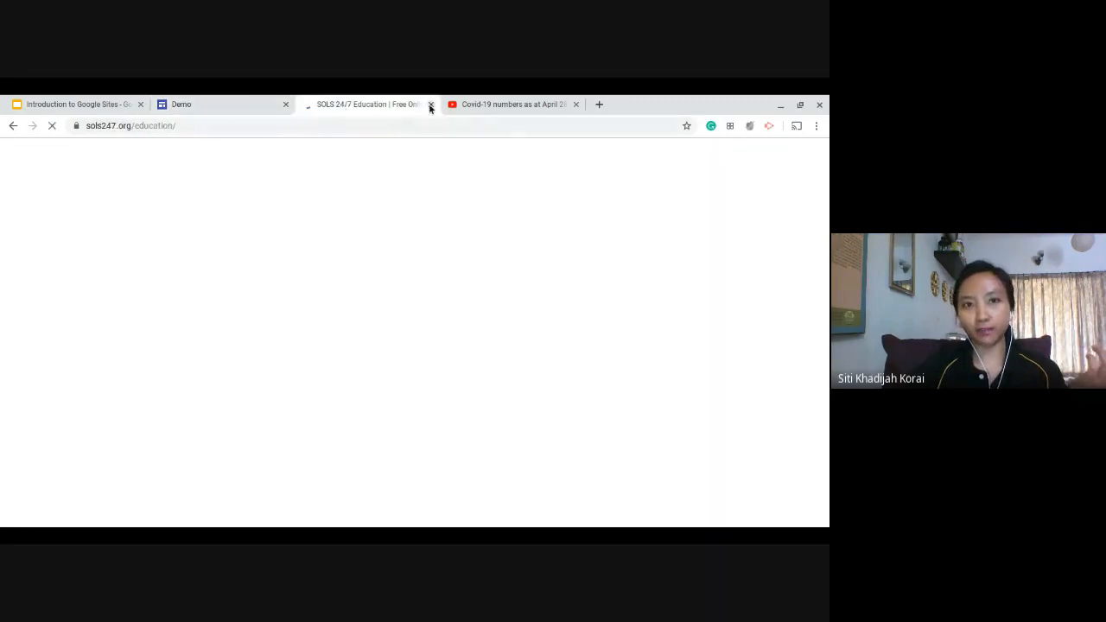
click(430, 104)
click(227, 98)
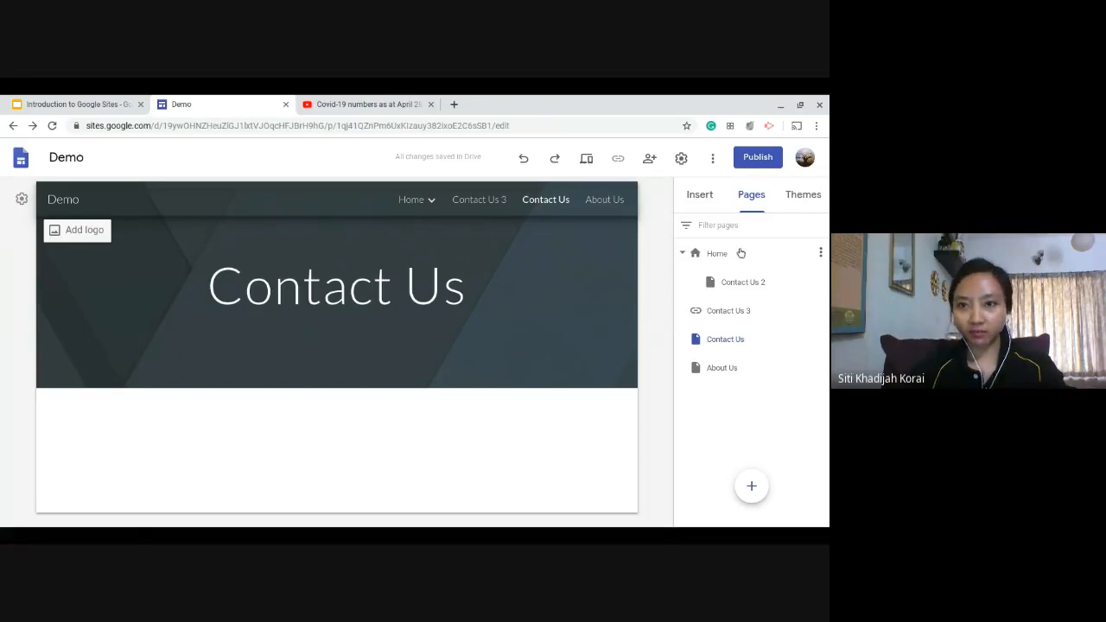
click(700, 197)
scroll(735, 389, down, 3)
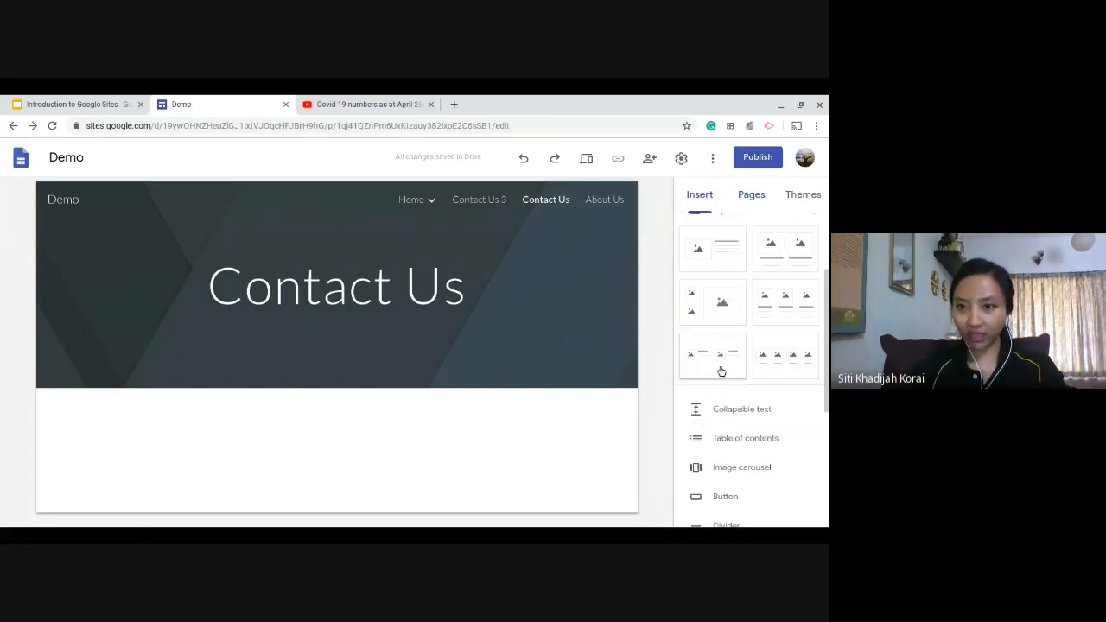
scroll(752, 467, down, 1)
scroll(754, 449, up, 1)
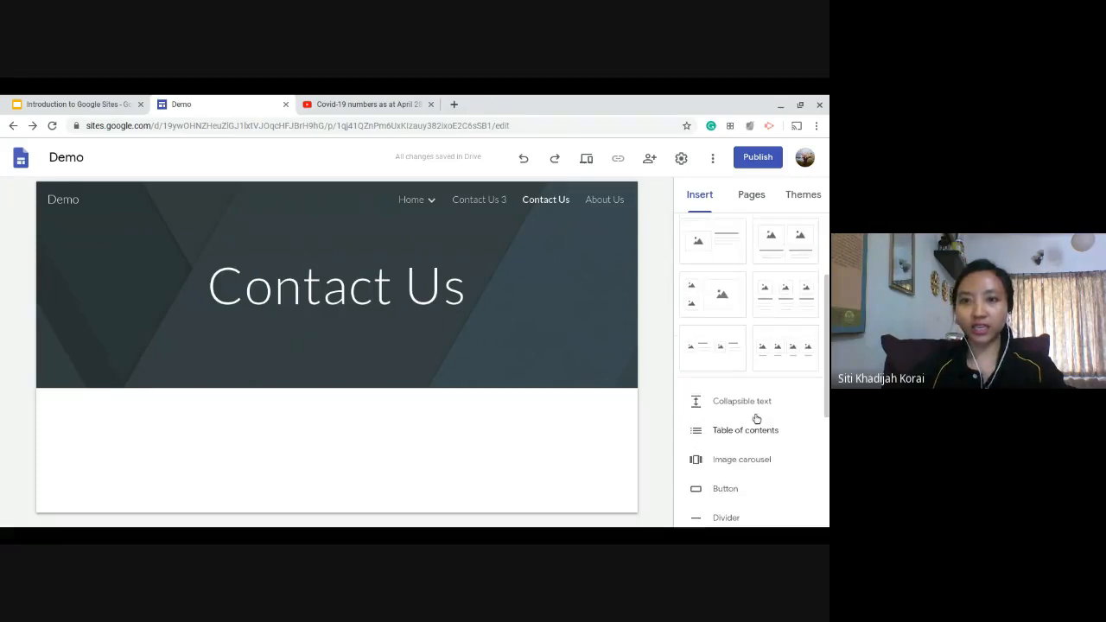
click(756, 199)
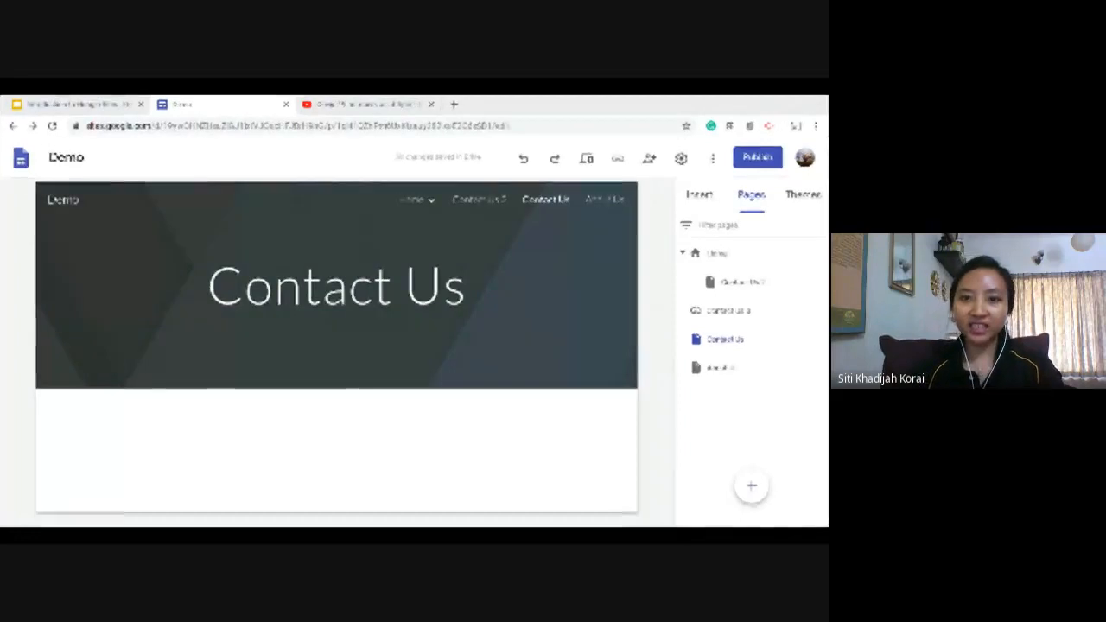
Start a new button on the Contact Us page and name it "Name here".
click(702, 196)
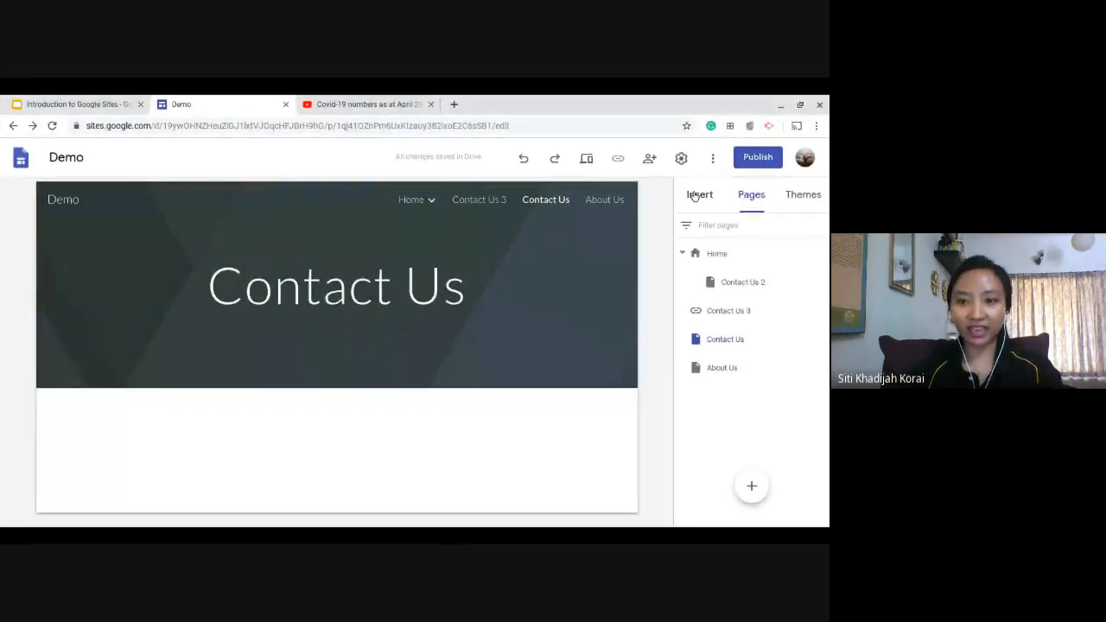
scroll(773, 389, down, 2)
scroll(738, 378, up, 2)
scroll(728, 473, down, 1)
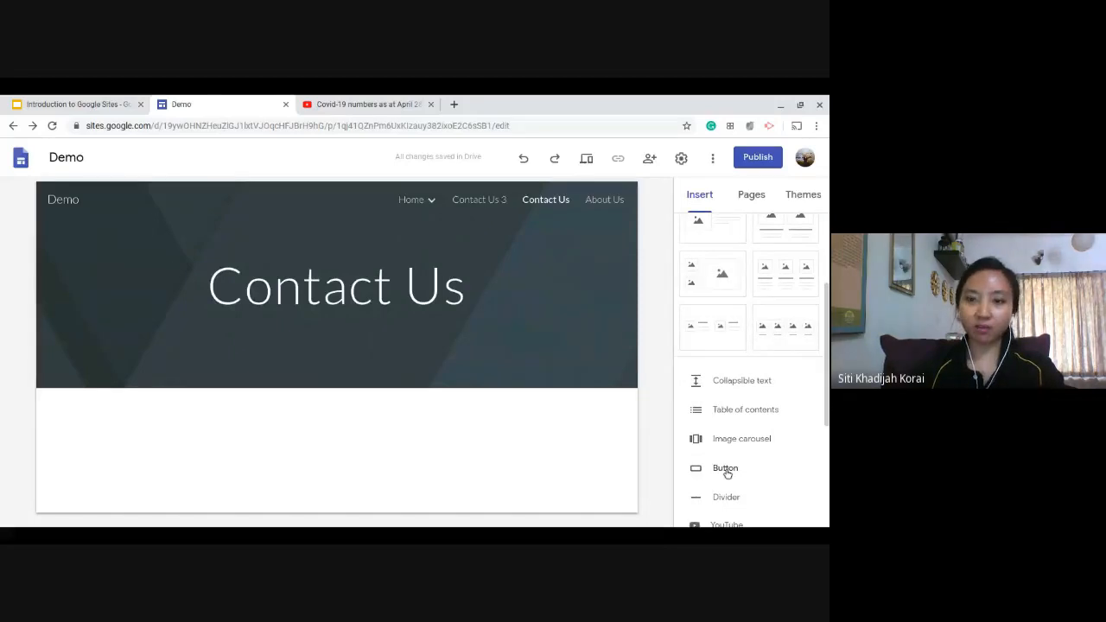
click(728, 473)
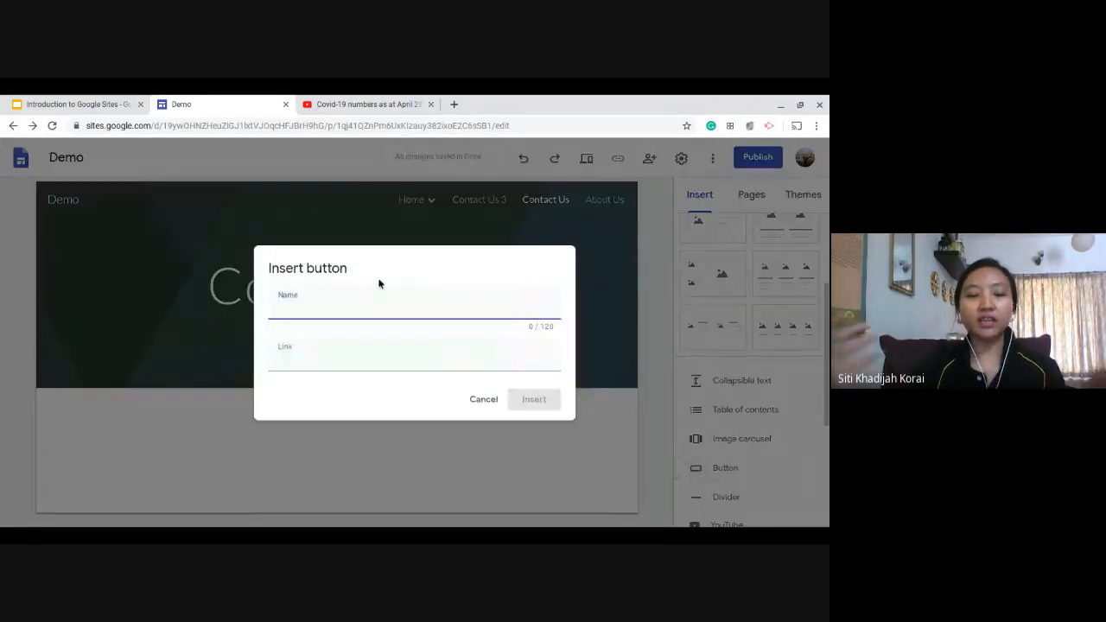
text(Name here)
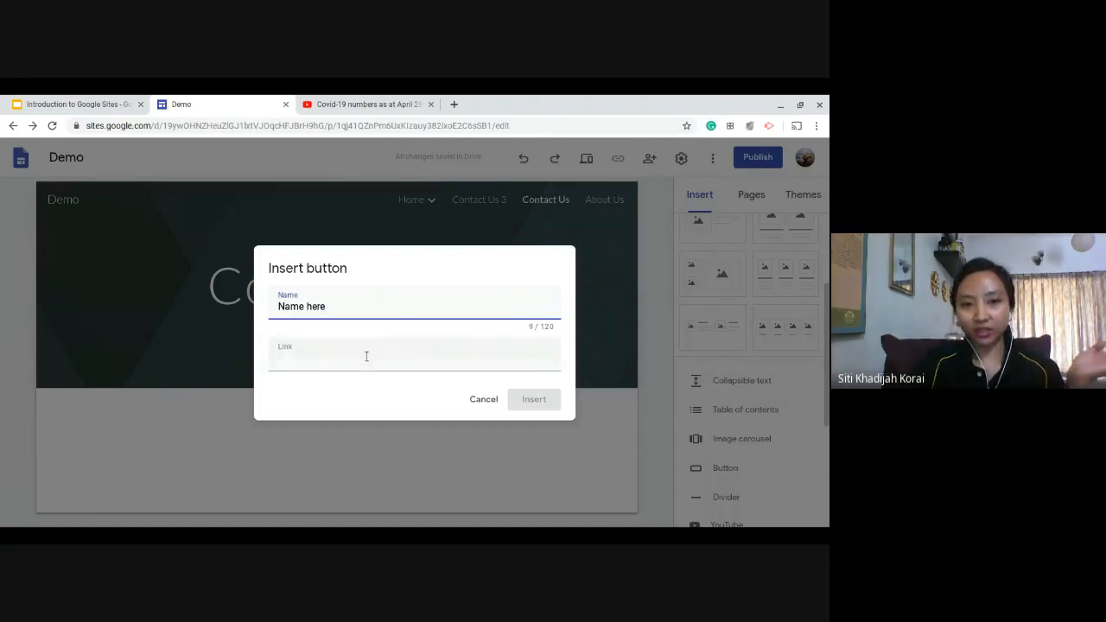
Copy the address of the open Covid-19 YouTube video, use it as the new button's link and insert the button.
click(367, 356)
click(354, 102)
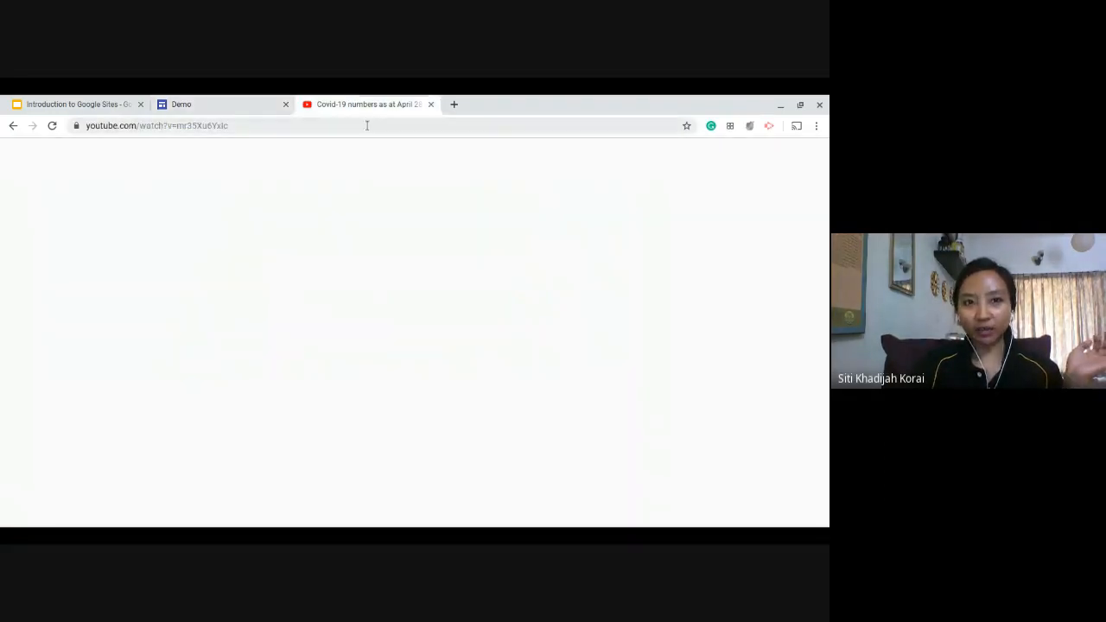
click(368, 126)
key(ctrl+c)
click(239, 101)
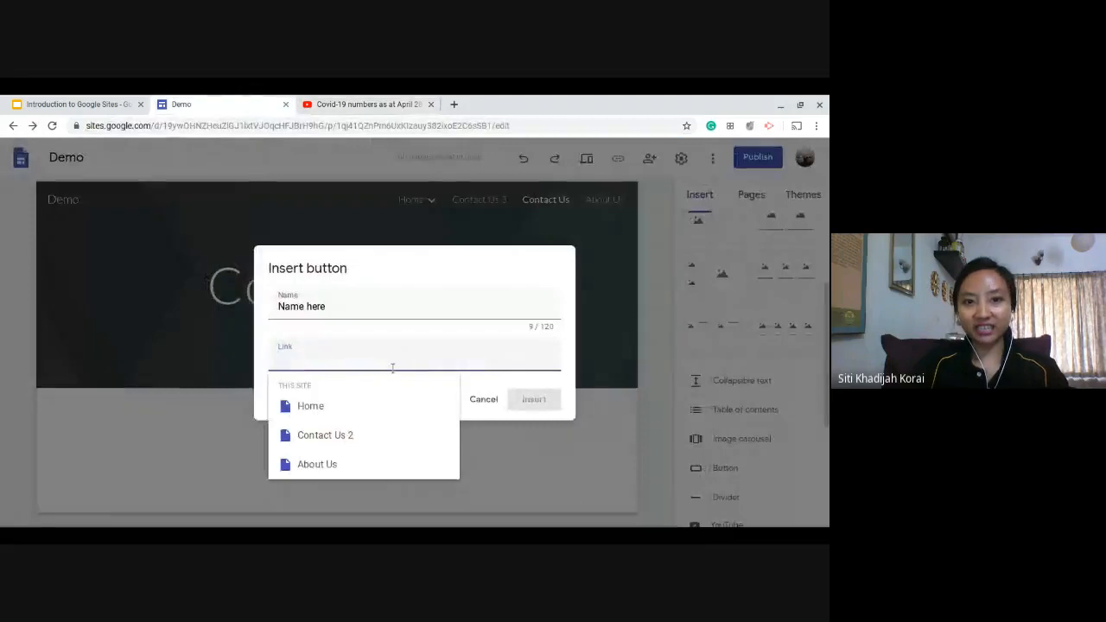
key(ctrl+v)
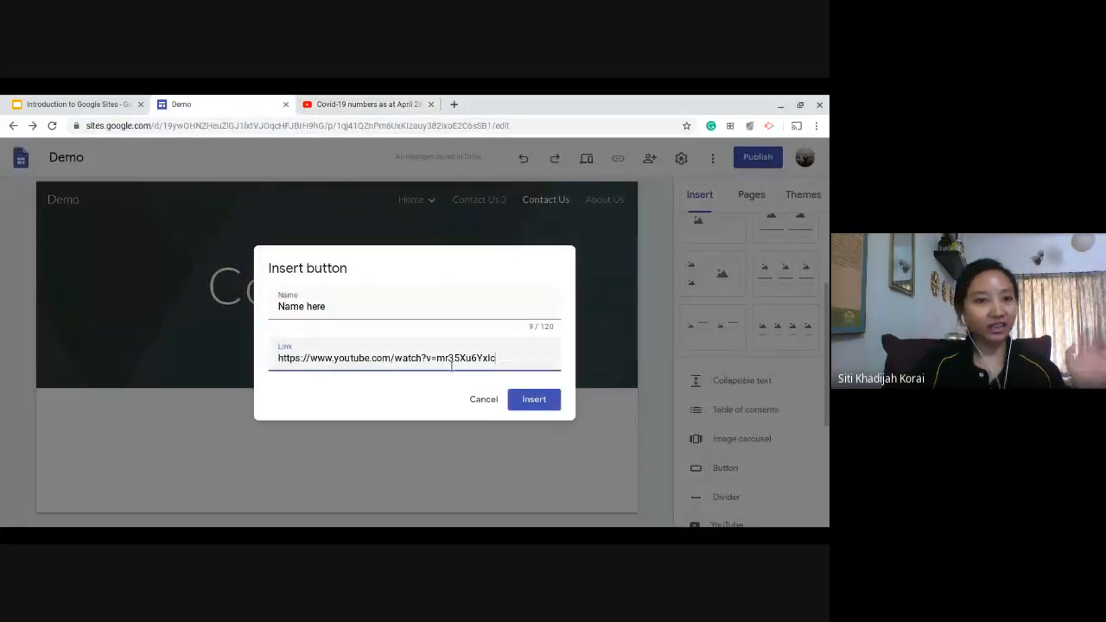
click(534, 401)
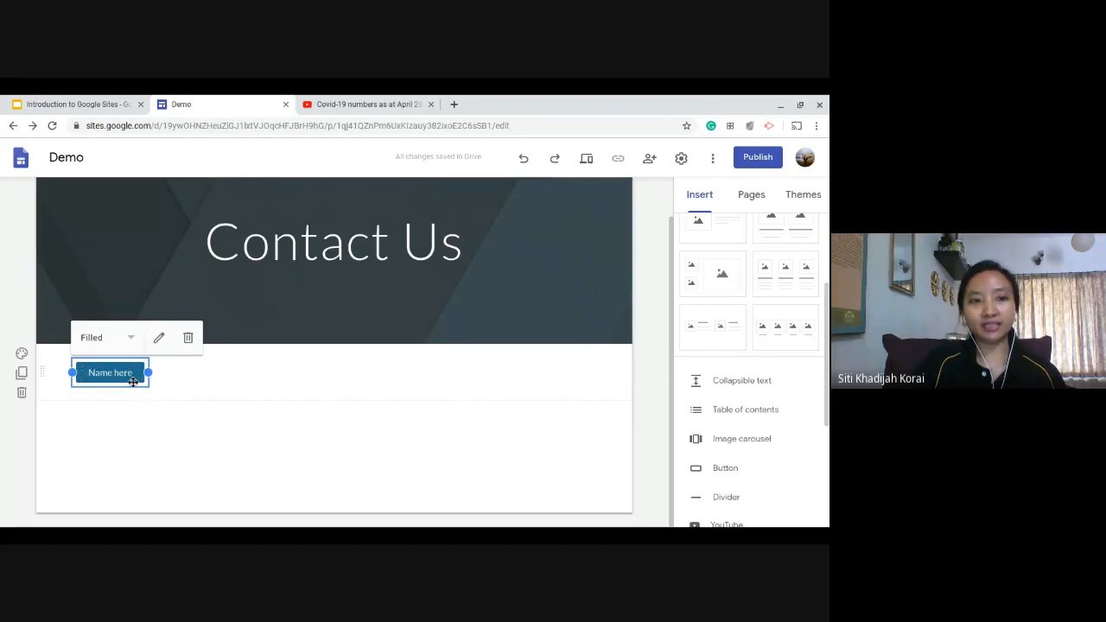
Try the Outlined style on the "Name here" button and set it to the Text style.
click(132, 339)
click(130, 363)
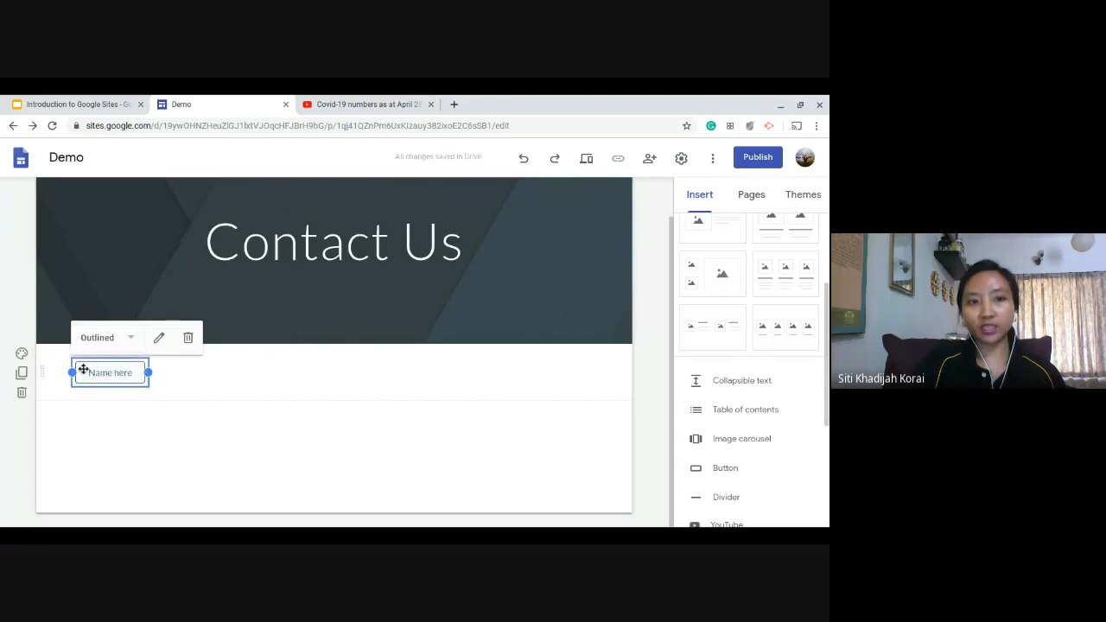
click(132, 338)
click(128, 384)
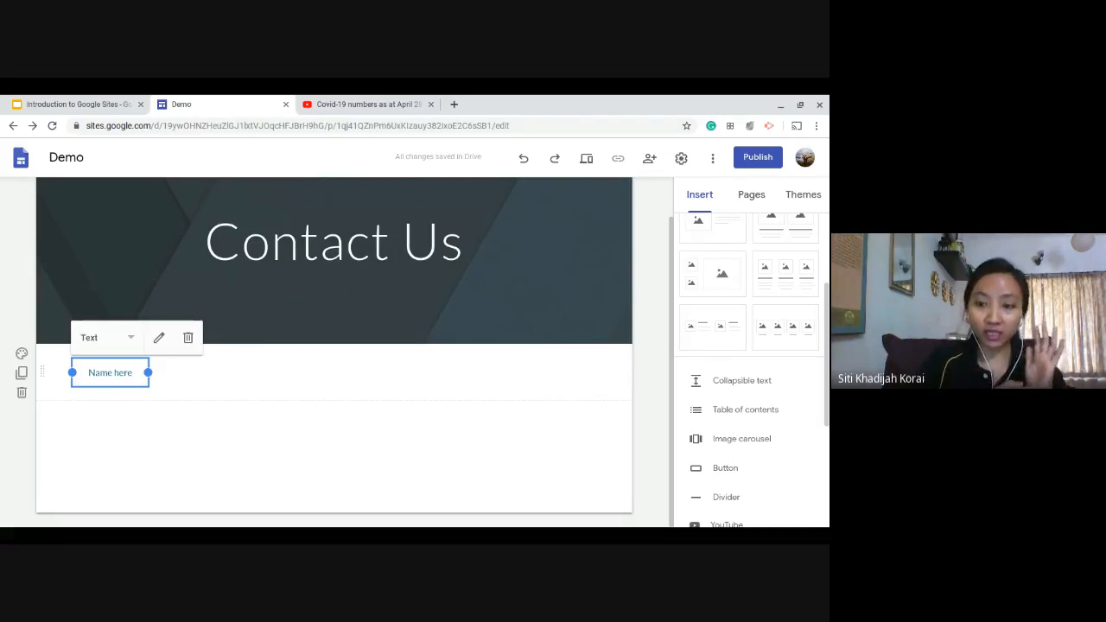
click(644, 403)
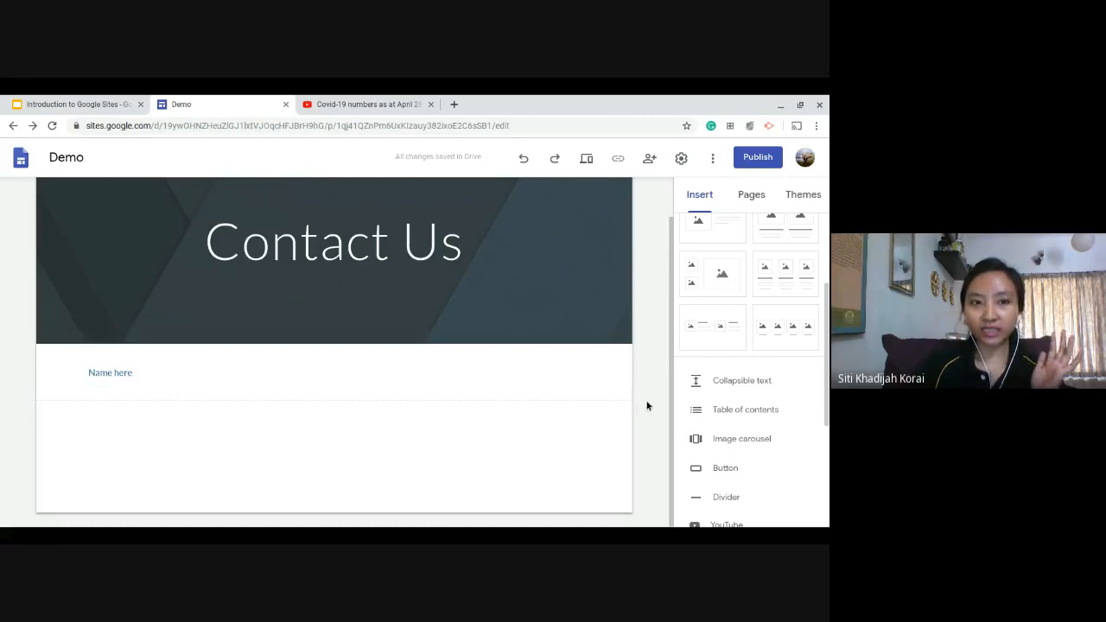
Preview the Contact Us page with its new button.
click(586, 163)
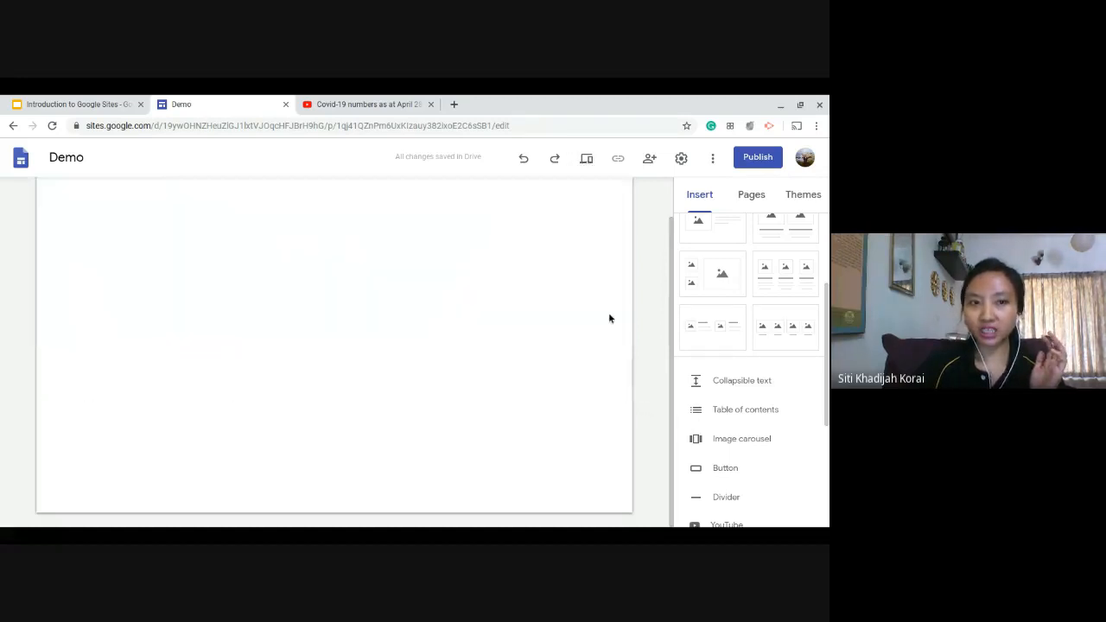